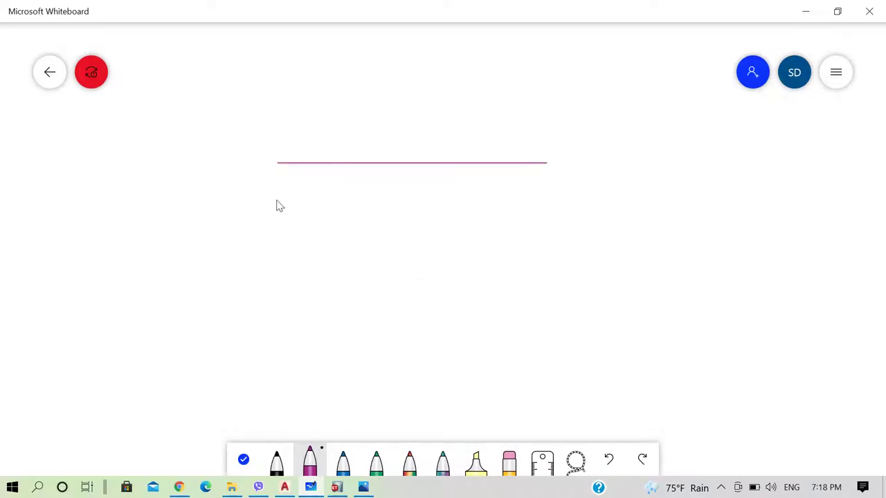
Step: Sketch a tapered beam profile beneath the horizontal line and mark its deep and shallow ends with depth lines and ticks
mouse_move(276, 208)
left_mouse_down()
mouse_move(365, 210)
mouse_move(548, 163)
left_mouse_up()
left_click_drag(279, 164, 275, 208)
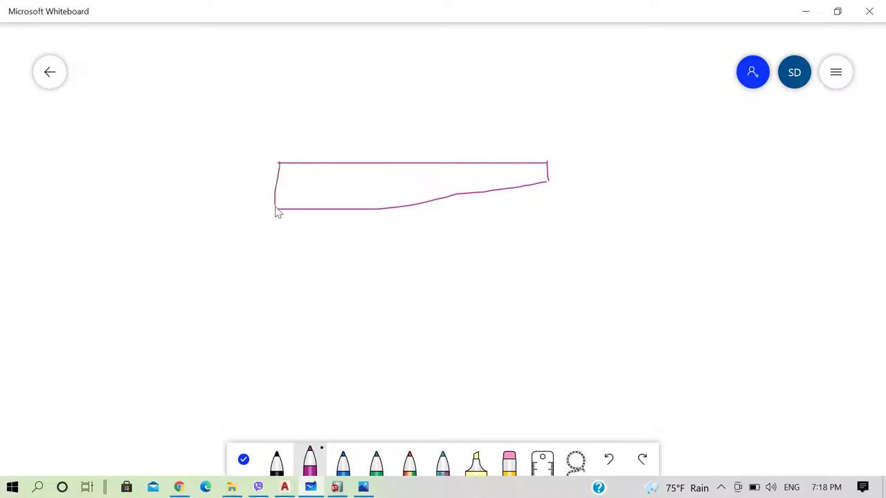
mouse_move(259, 160)
left_mouse_down()
mouse_move(262, 208)
mouse_move(248, 213)
left_mouse_up()
mouse_move(252, 162)
left_mouse_down()
mouse_move(266, 162)
mouse_move(240, 184)
left_mouse_up()
mouse_move(569, 162)
left_mouse_down()
mouse_move(569, 182)
mouse_move(585, 183)
mouse_move(569, 185)
mouse_move(574, 159)
mouse_move(562, 164)
left_mouse_up()
mouse_move(210, 189)
left_mouse_down()
mouse_move(263, 171)
mouse_move(232, 189)
mouse_move(247, 202)
mouse_move(282, 167)
left_mouse_up()
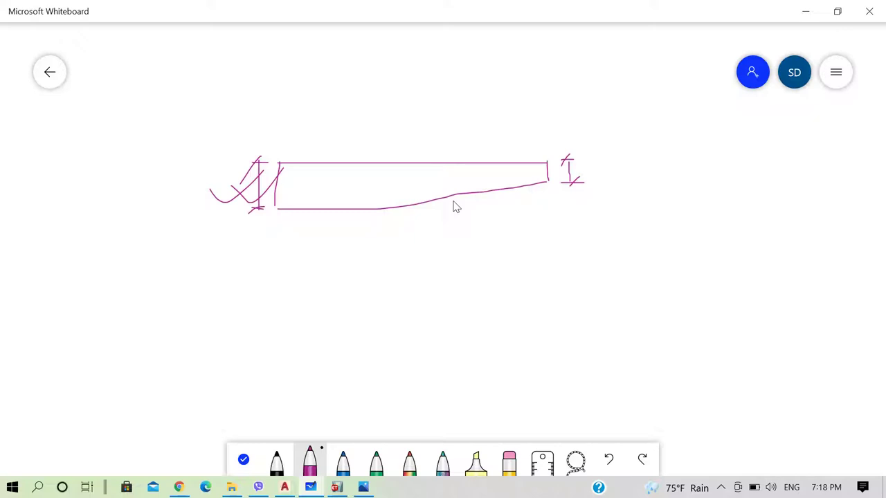
left_click_drag(366, 173, 414, 137)
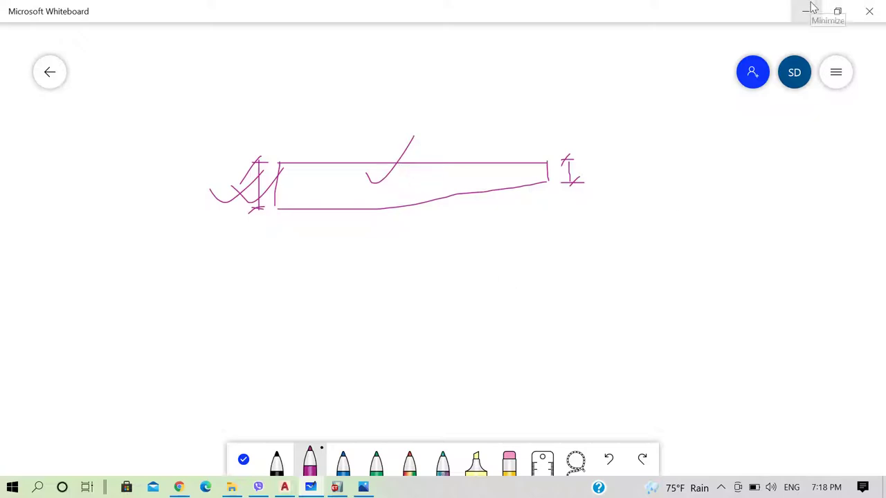
Step: Put away the whiteboard and section image and switch to the PEB Model in ETABS
left_click(811, 9)
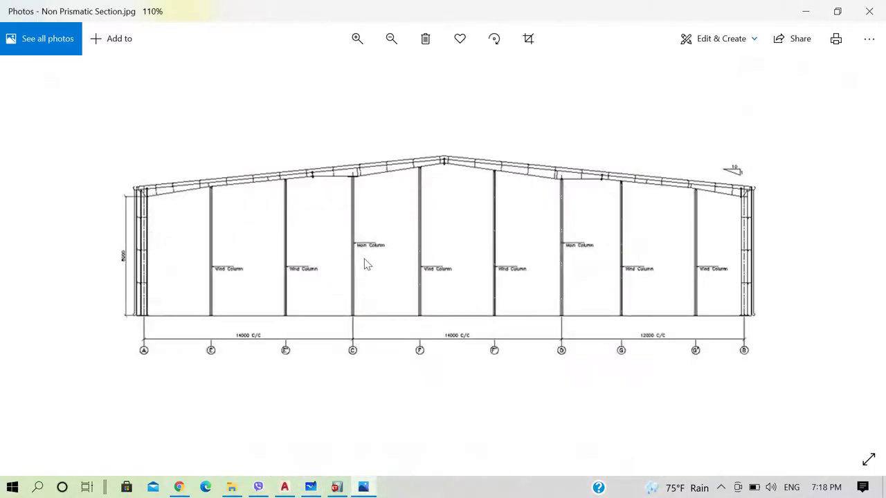
left_click(808, 10)
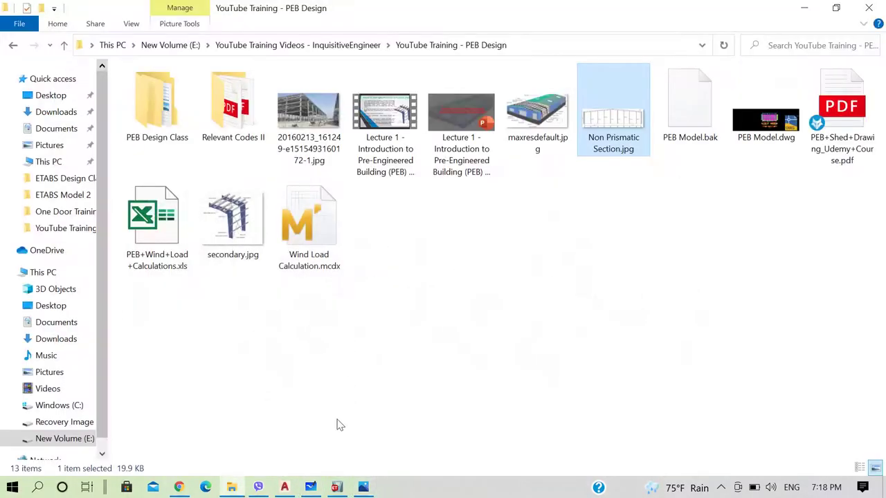
mouse_move(339, 488)
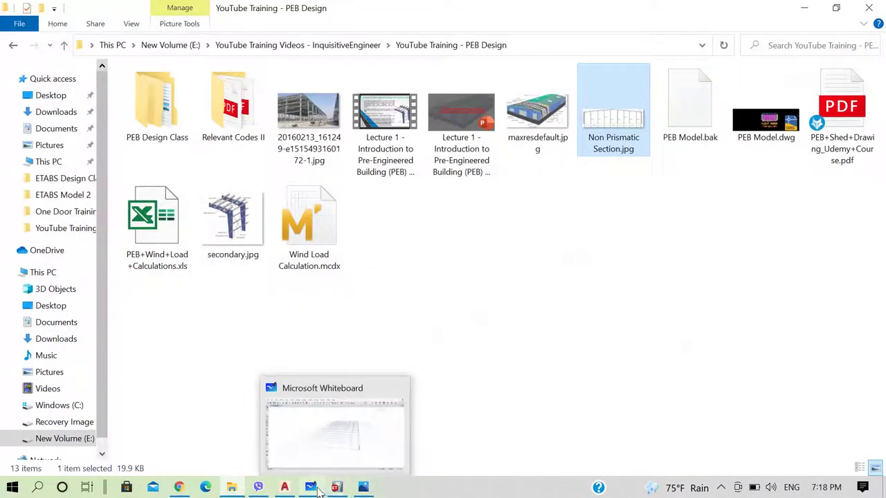
left_click(338, 488)
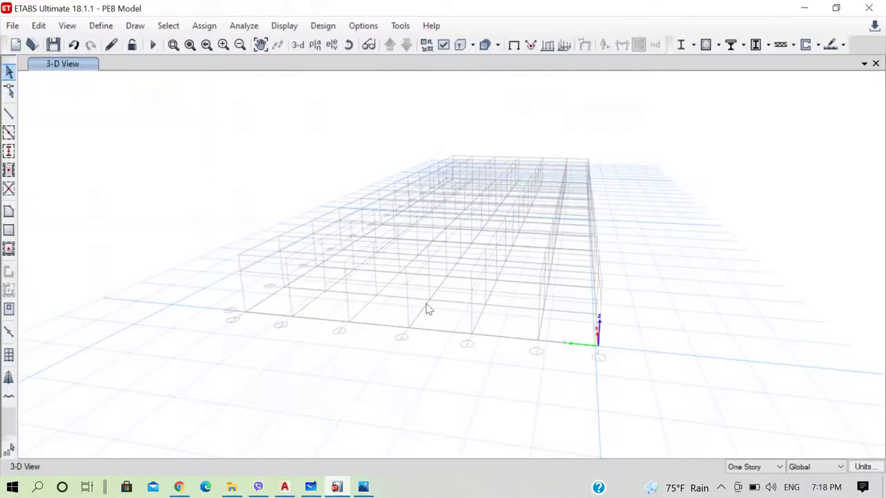
scroll(443, 377, "down", 3)
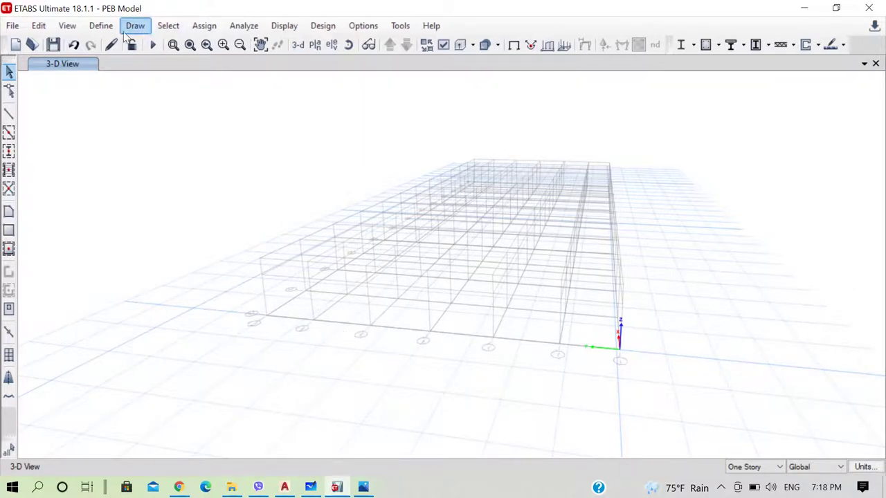
left_click(9, 115)
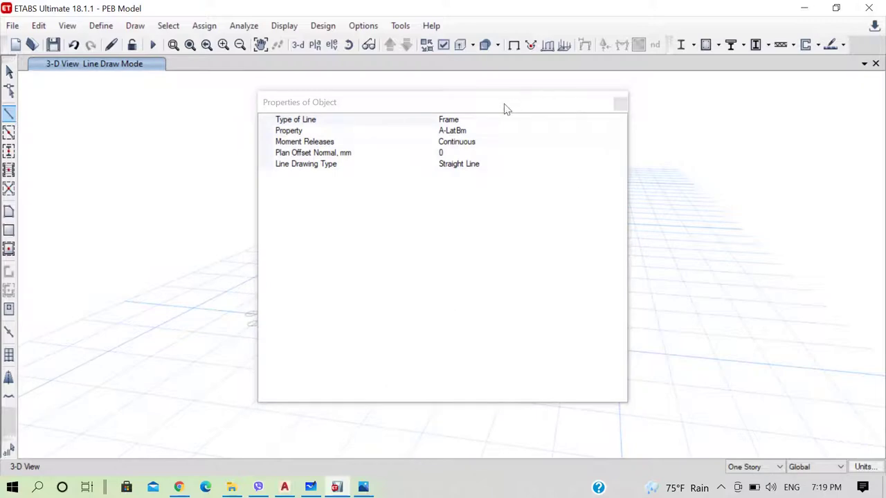
left_click_drag(504, 108, 731, 79)
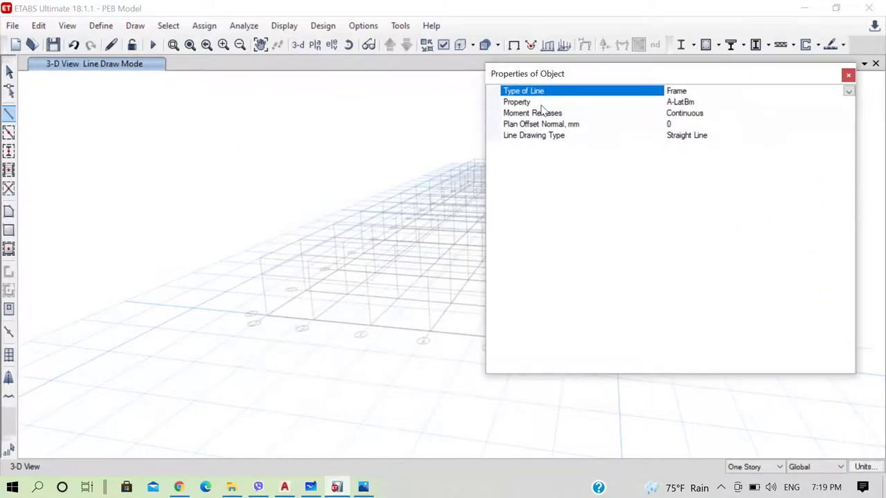
left_click(847, 74)
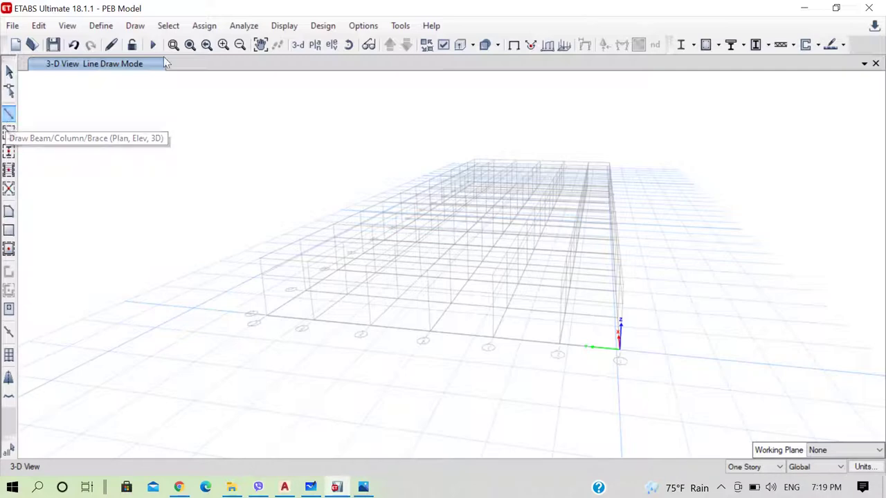
Step: Start Draw Beam/Column/Brace with the frame property set to None and move the object properties window clear of the model
left_click(136, 26)
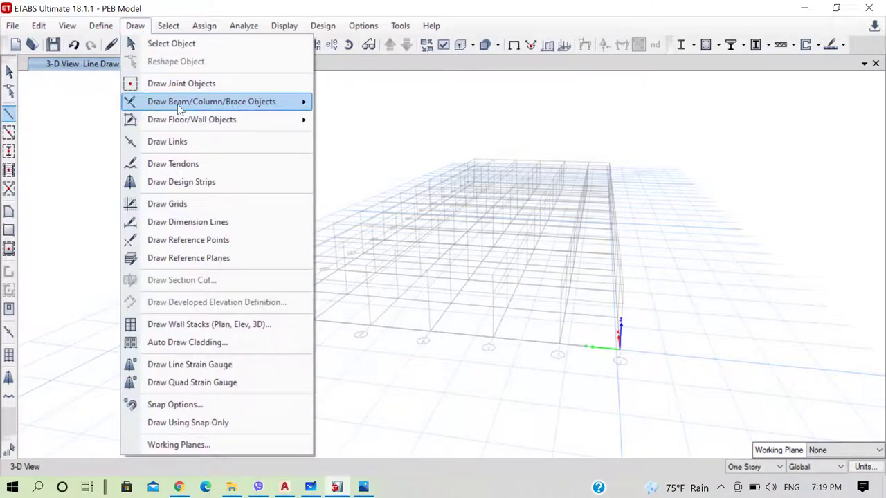
mouse_move(251, 103)
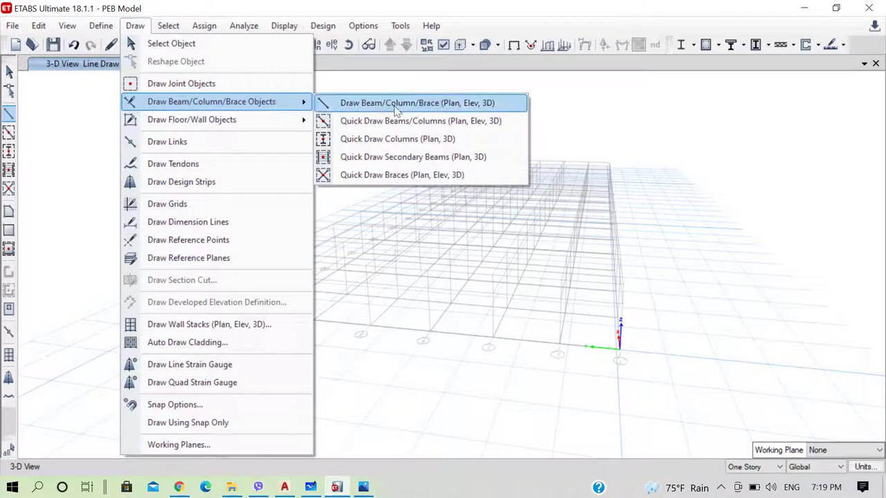
left_click(456, 103)
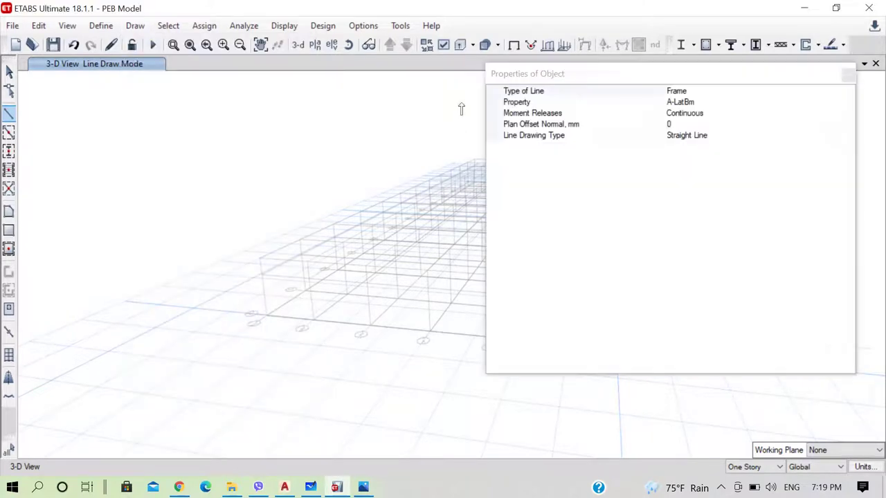
left_click(740, 104)
left_click(849, 102)
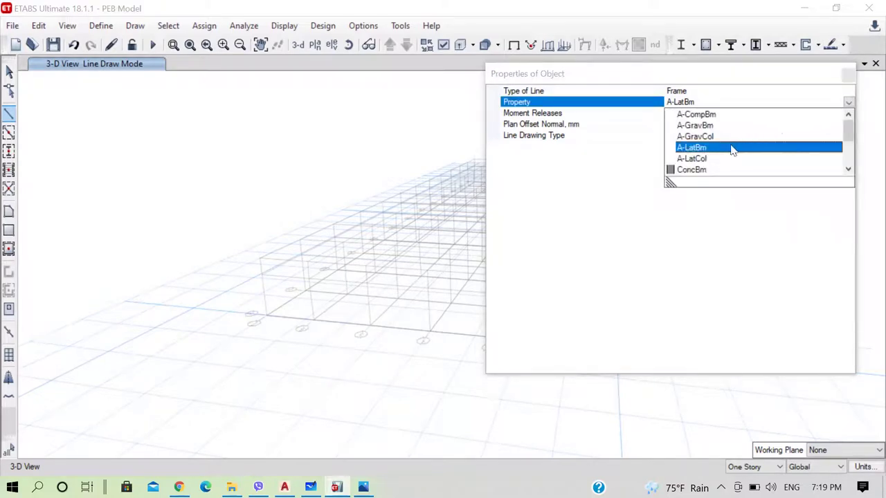
scroll(731, 149, "down", 2)
left_click(687, 170)
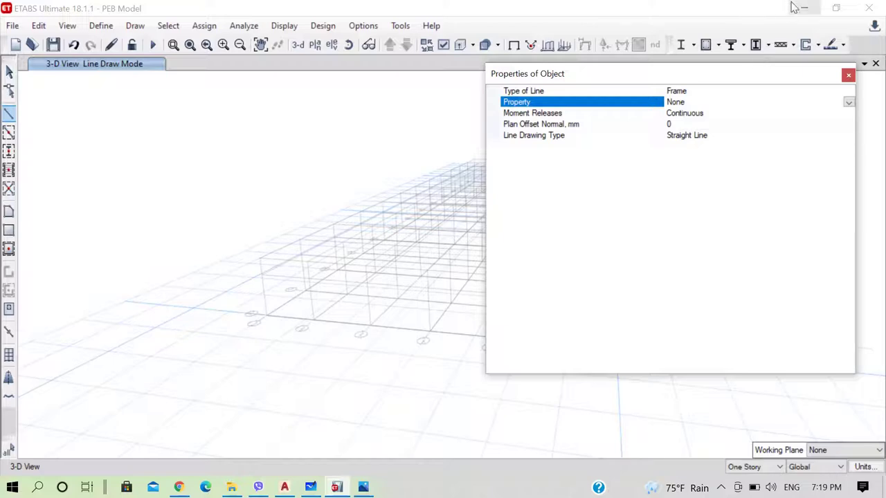
left_click_drag(795, 77, 885, 414)
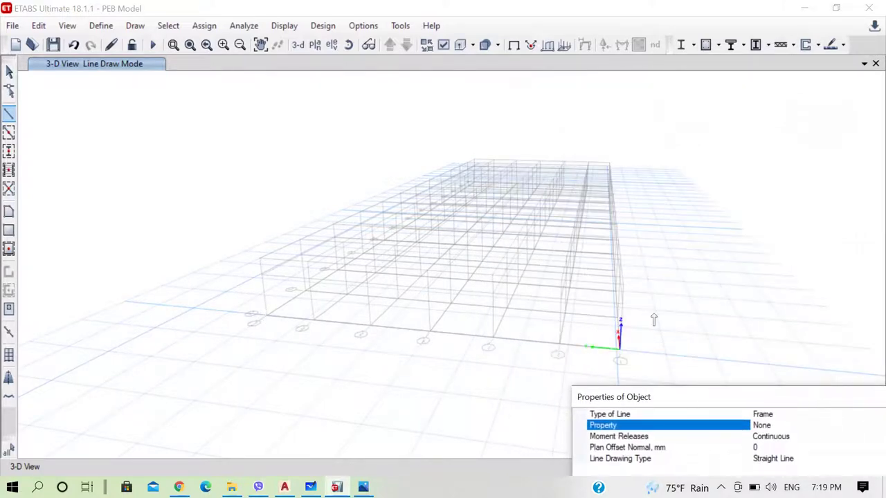
scroll(653, 320, "up", 3)
scroll(653, 319, "down", 4)
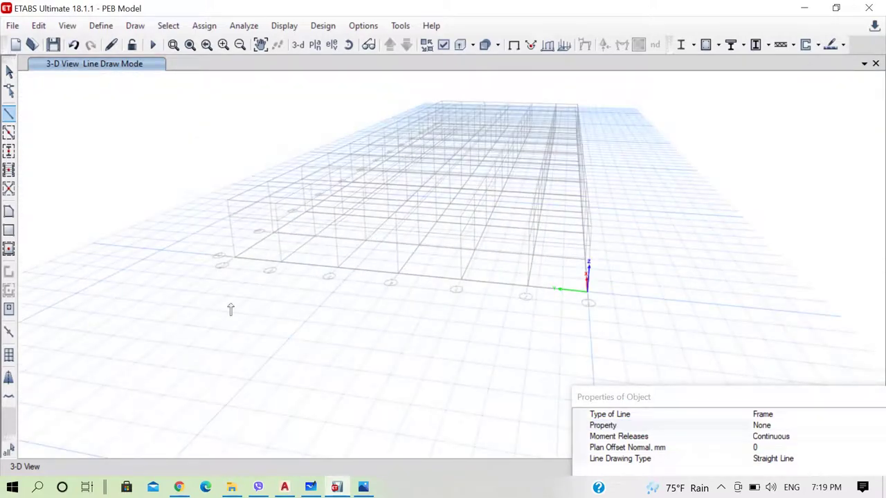
right_click(292, 337)
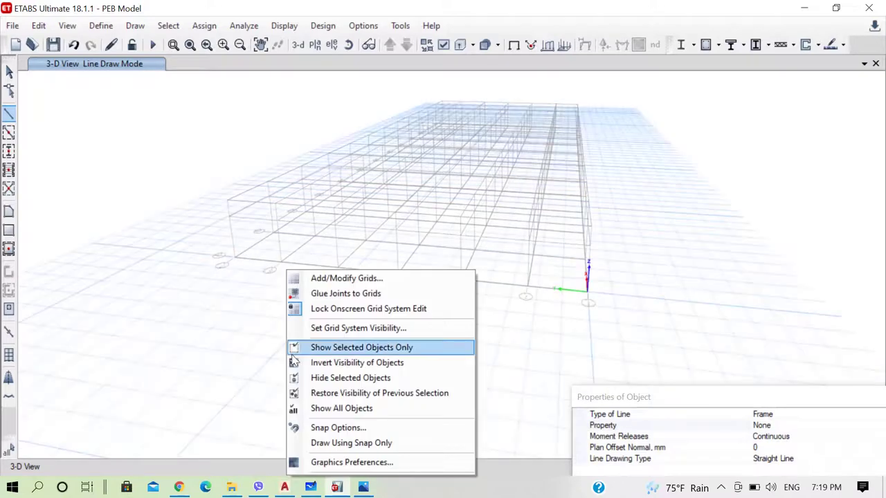
scroll(342, 209, "up", 2)
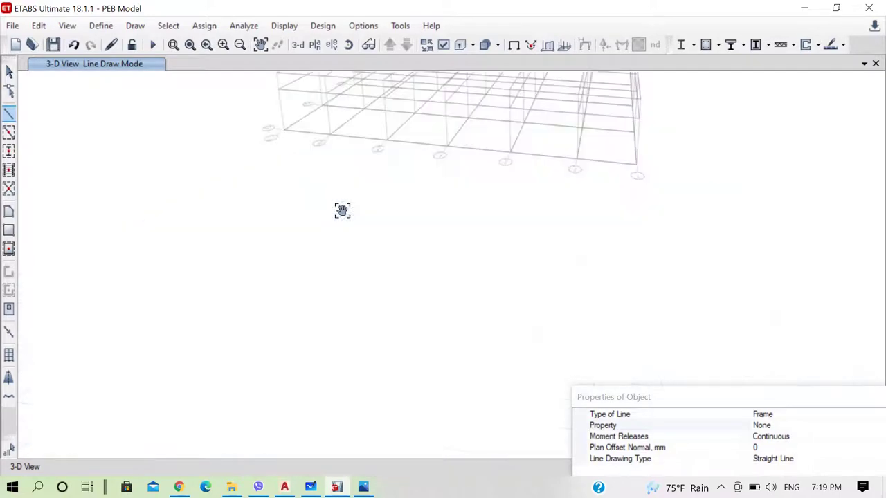
scroll(277, 290, "down", 5)
key("Escape")
scroll(274, 251, "up", 6)
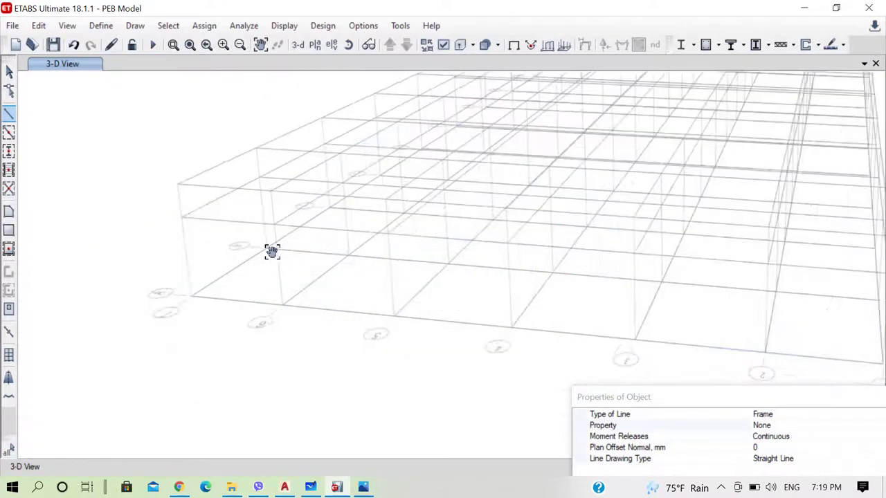
scroll(251, 257, "down", 5)
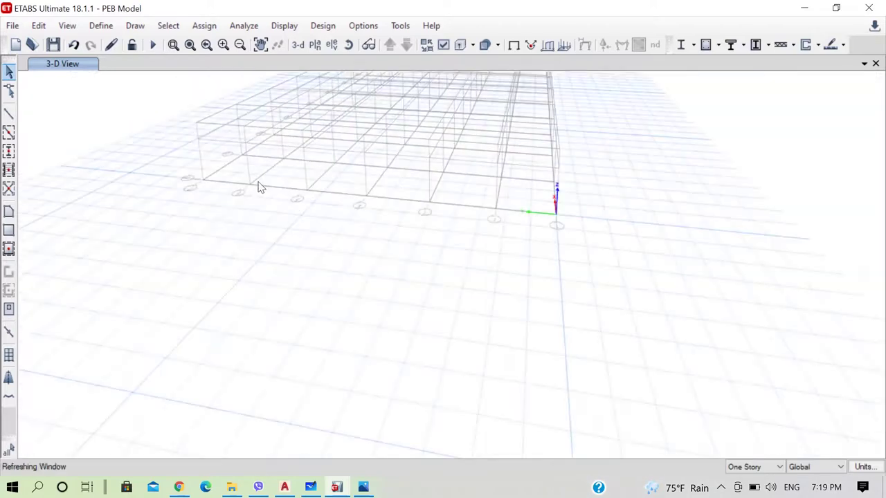
Step: Draw a straight frame column at grid point A-7 from Base to Story1, using property None
middle_click_drag(257, 186, 281, 257)
scroll(258, 250, "up", 2)
left_click(9, 113)
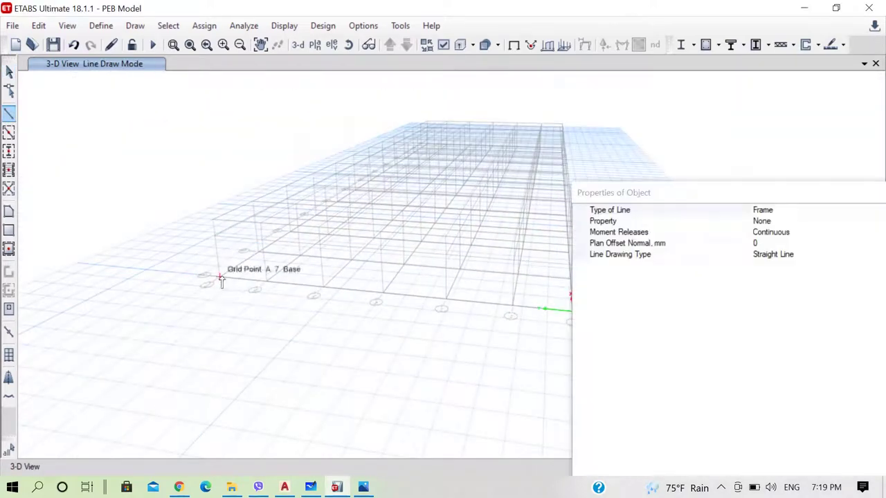
left_click(220, 279)
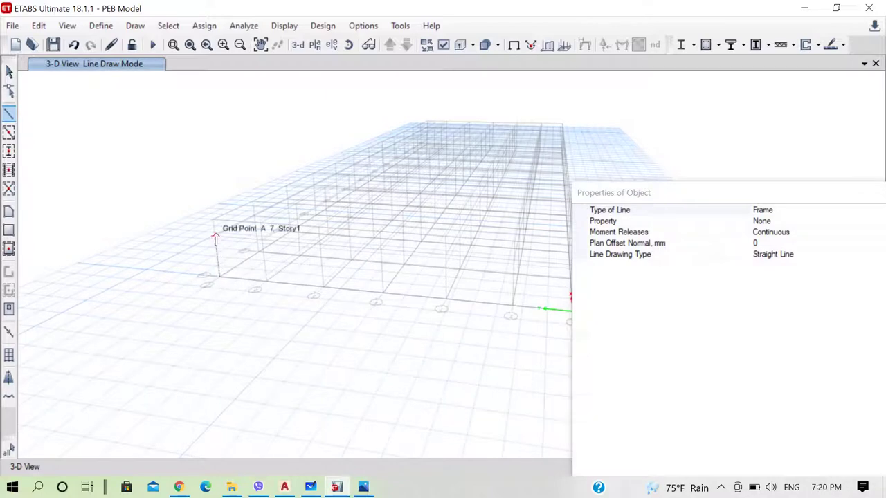
left_click(165, 240)
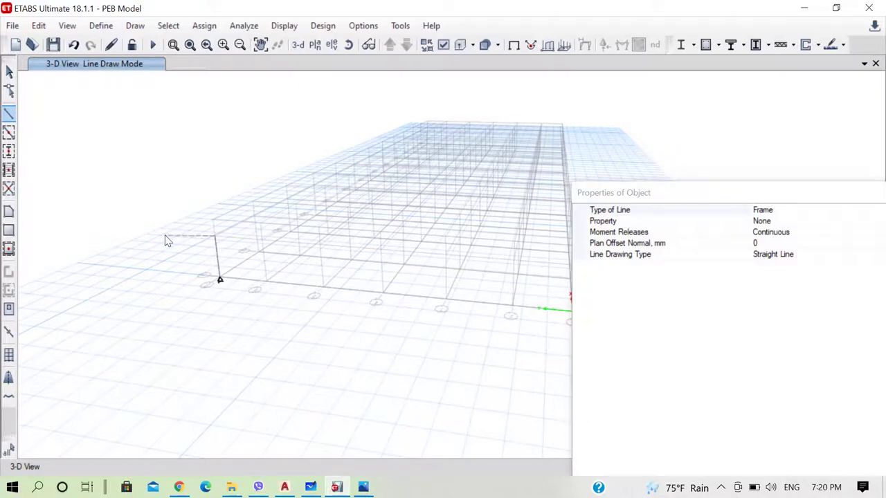
left_click_drag(744, 191, 704, 387)
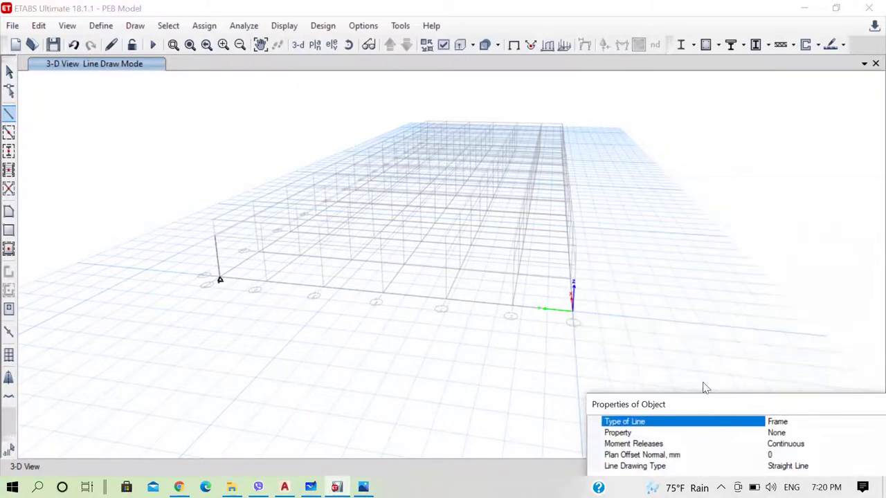
Step: Save the current model
scroll(379, 272, "up", 3)
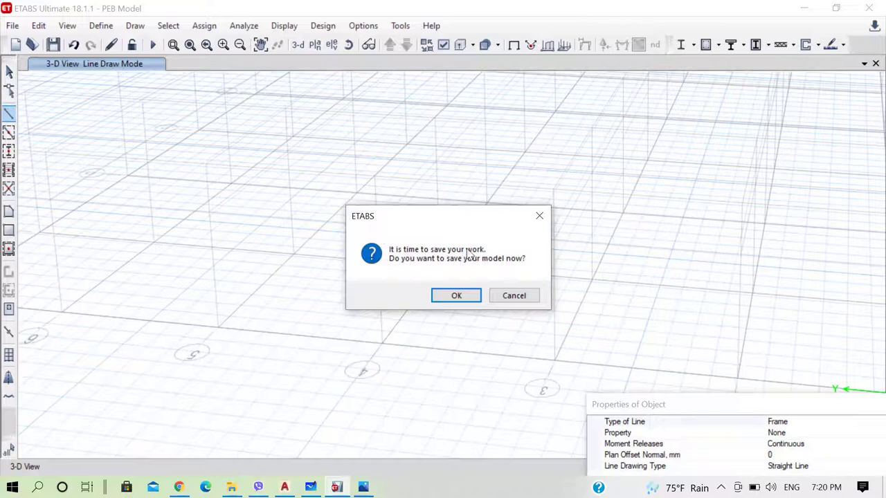
left_click(457, 297)
scroll(439, 309, "down", 5)
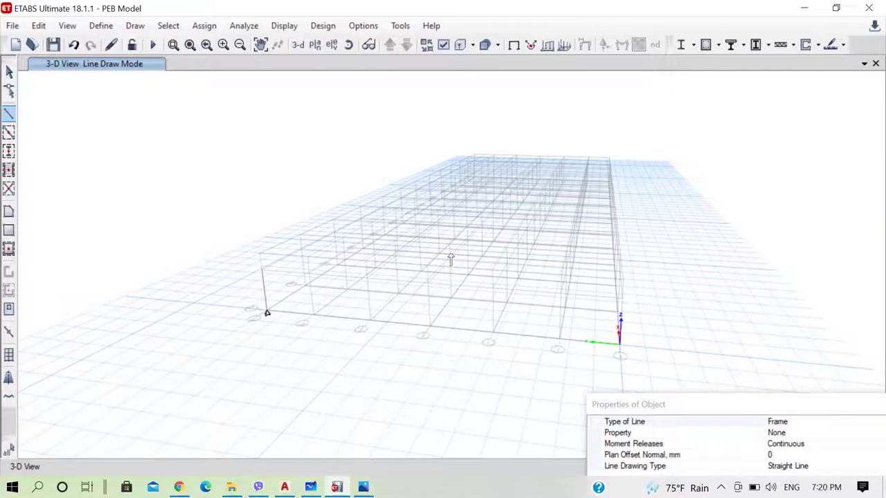
Step: Turn off Auto Save Model File at Specified Interval in the model's auto save options
left_click(366, 28)
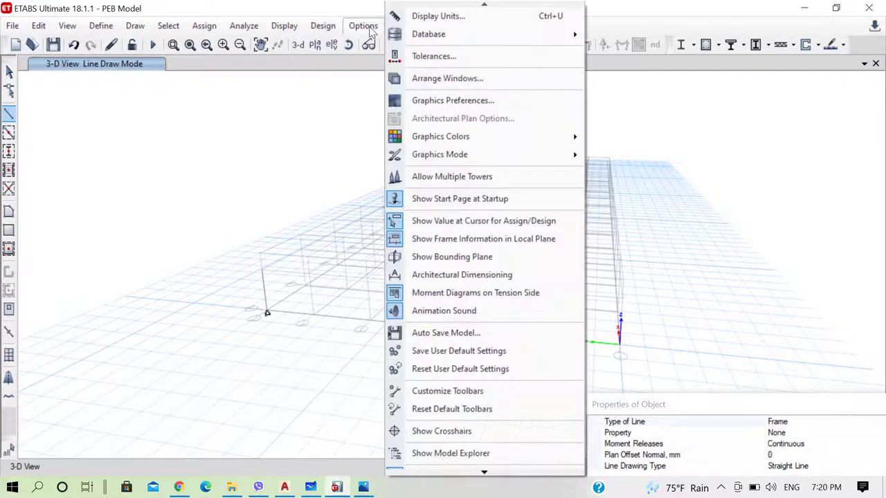
left_click(440, 334)
left_click(348, 219)
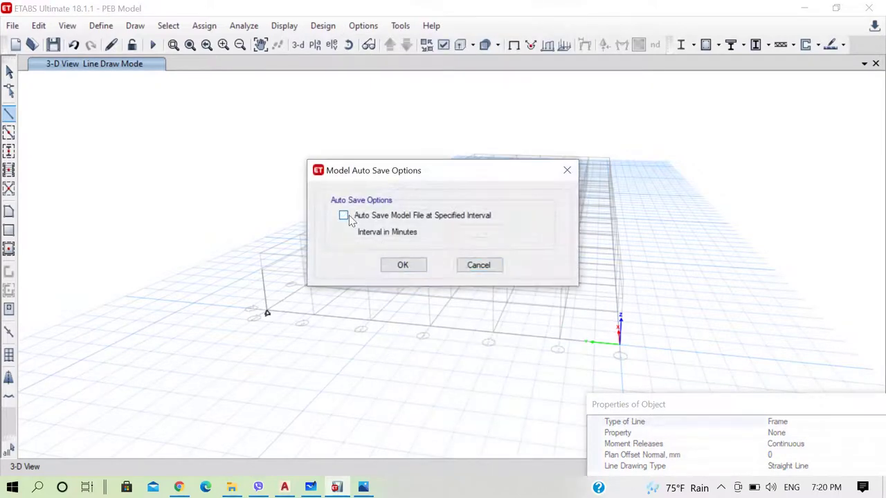
left_click(404, 263)
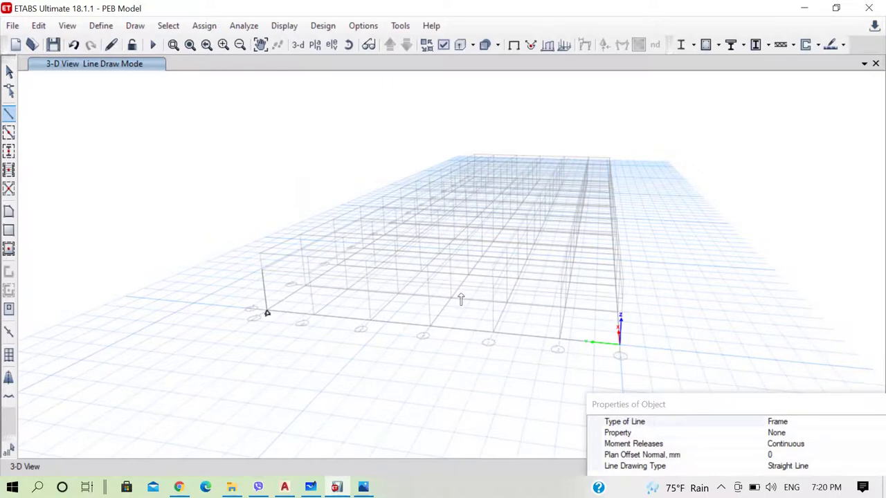
Step: Draw a straight frame column at grid point A-4 from Base to Story2, using property None
scroll(456, 299, "up", 5)
scroll(438, 305, "down", 6)
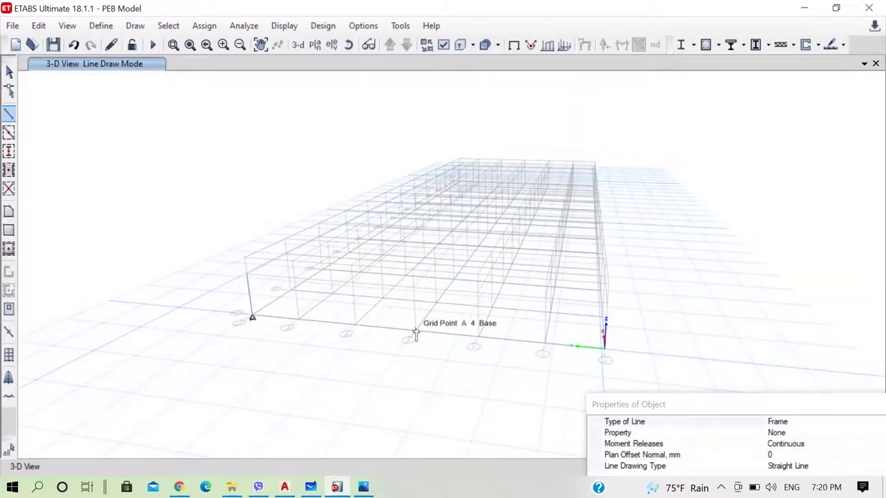
left_click(415, 335)
scroll(419, 311, "up", 4)
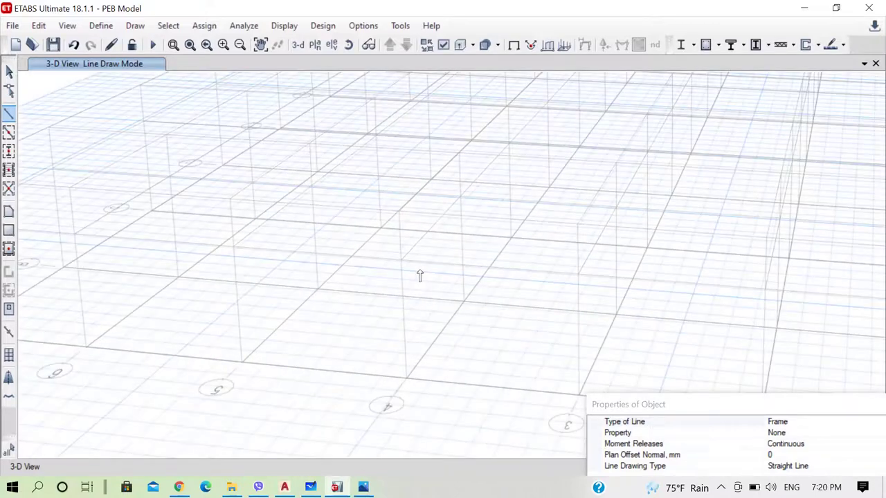
left_click(408, 237)
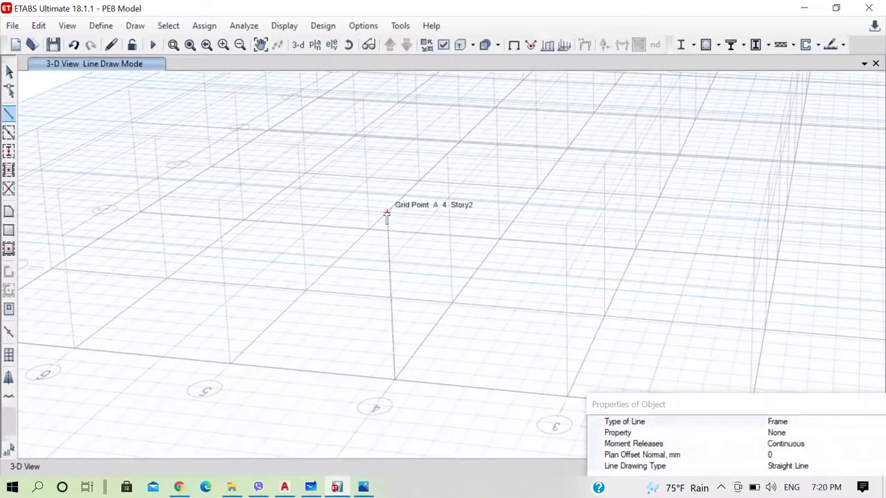
left_click(387, 213)
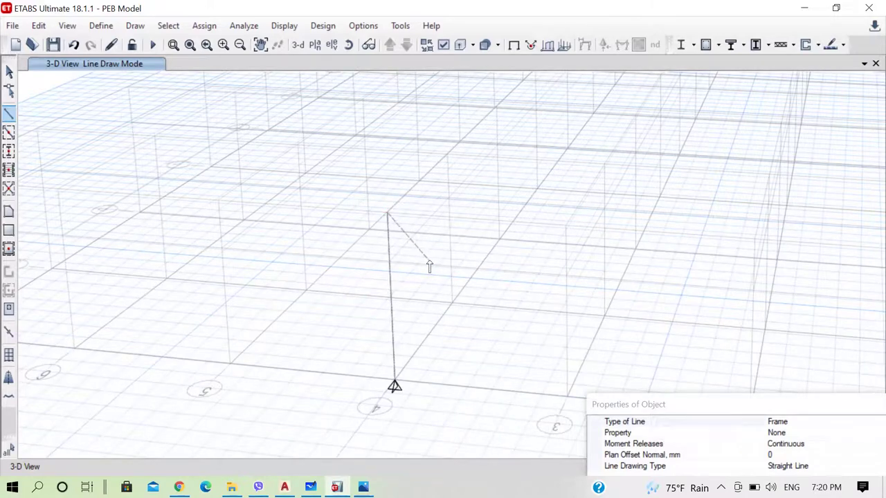
Step: Draw a straight frame rafter from the Story1 top of column A-7 to the Story2 top of column A-4, using property None
scroll(534, 317, "down", 3)
scroll(599, 330, "up", 3)
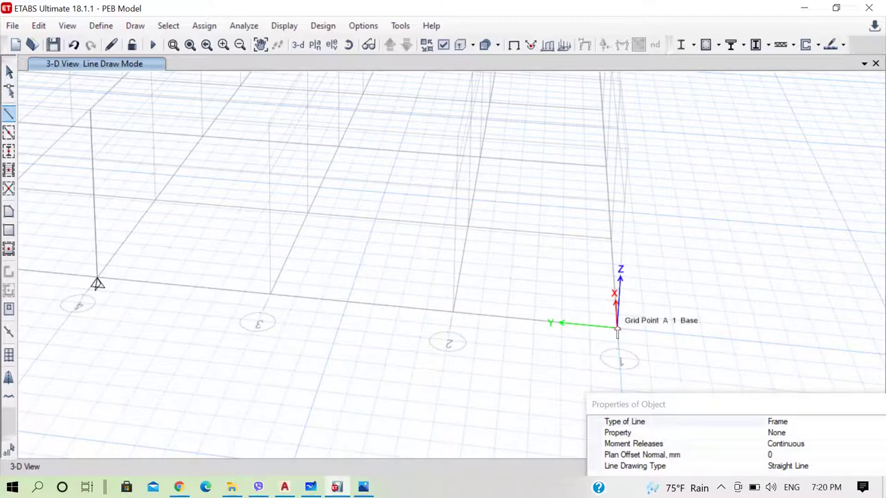
scroll(618, 330, "down", 4)
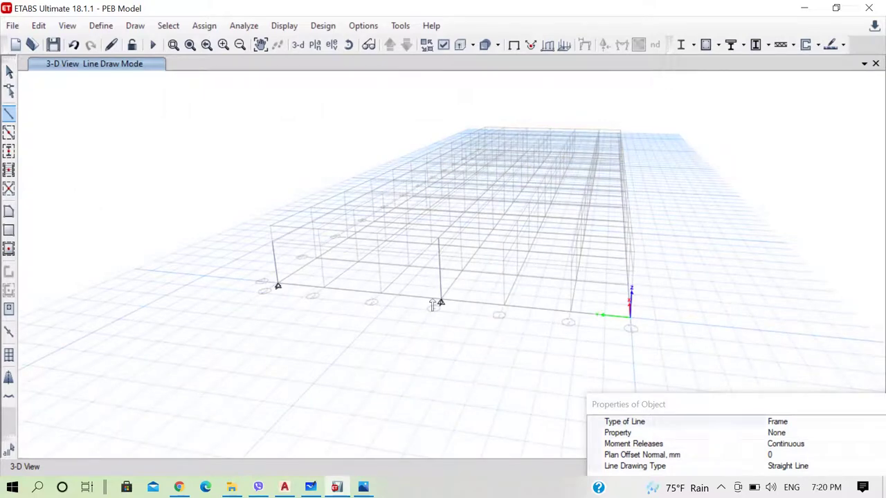
scroll(344, 231, "up", 4)
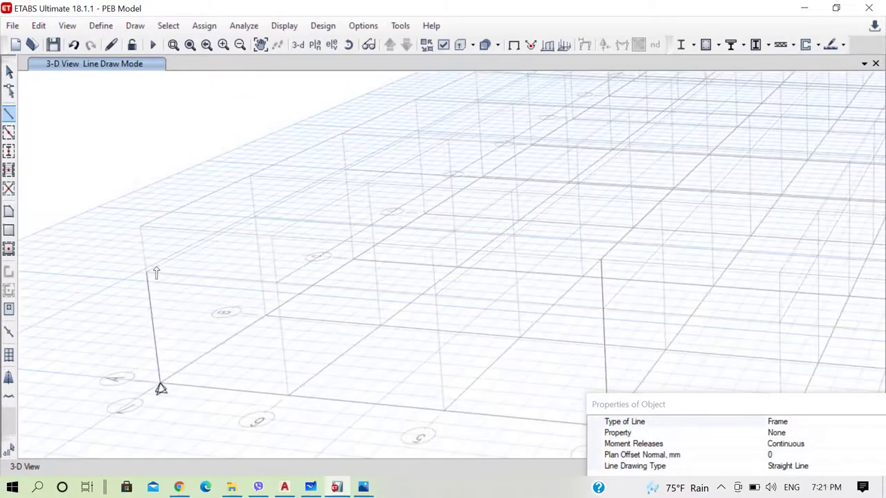
left_click(146, 272)
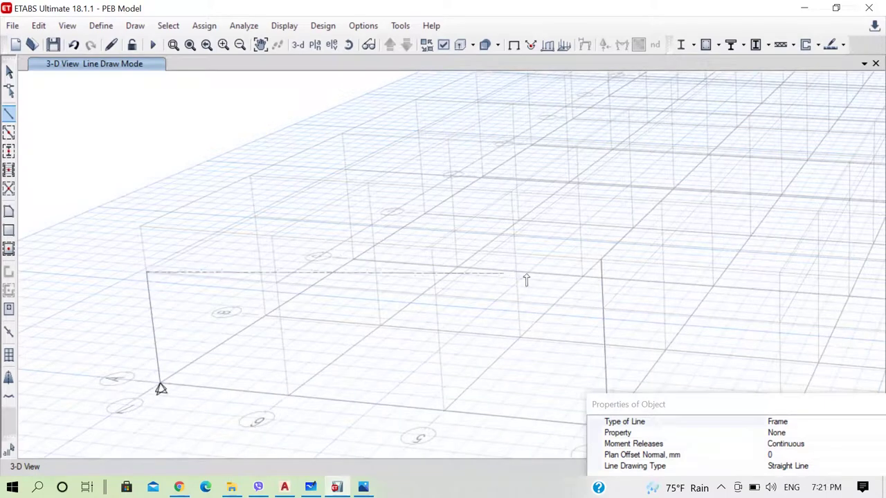
left_click(601, 260)
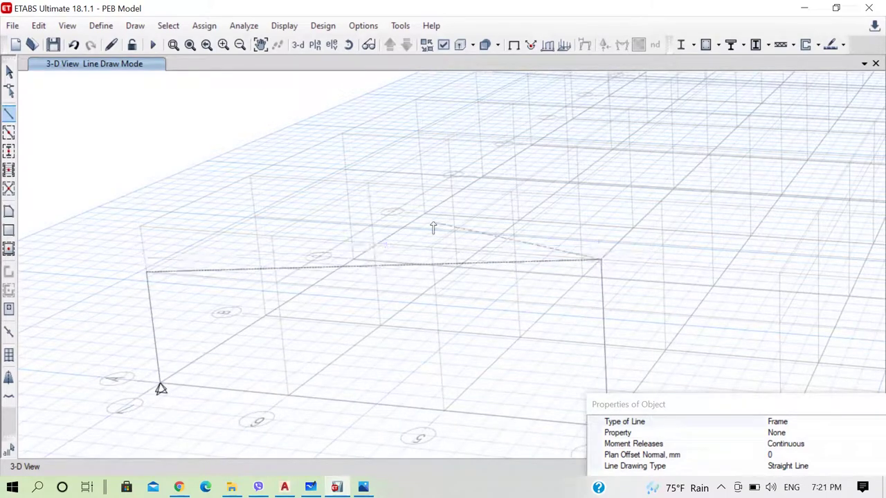
key("Escape")
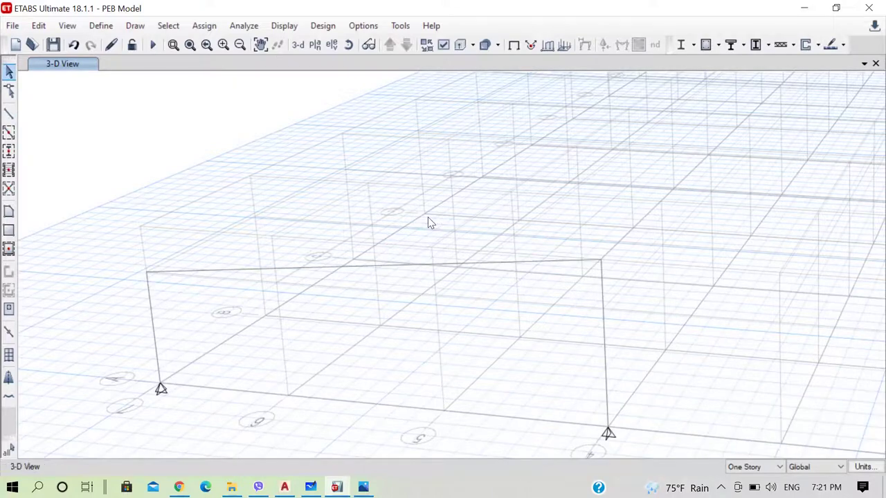
Step: Inspect the geometry and section assignments of the sloping rafter between grid points A-7 and A-4
scroll(428, 222, "down", 5)
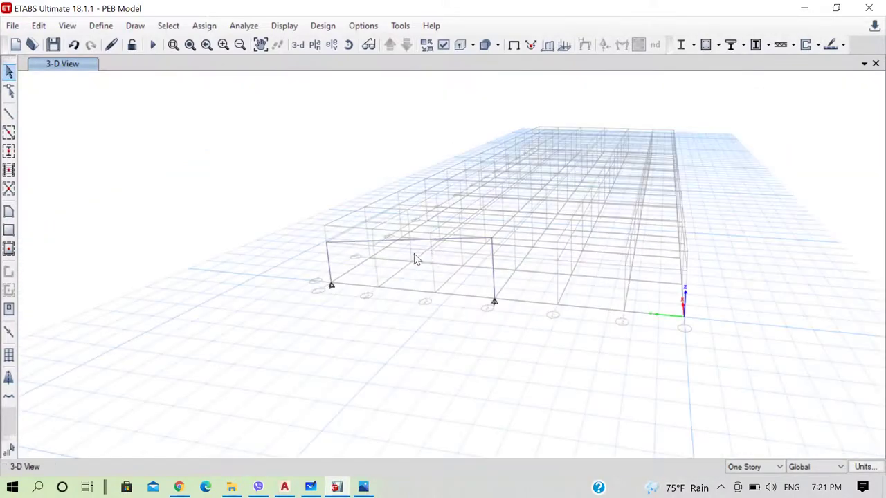
scroll(415, 257, "up", 5)
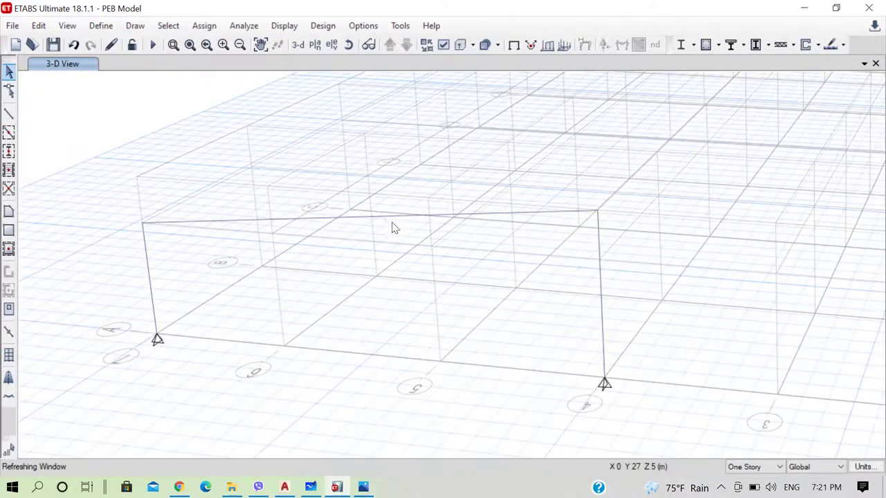
right_click(354, 224)
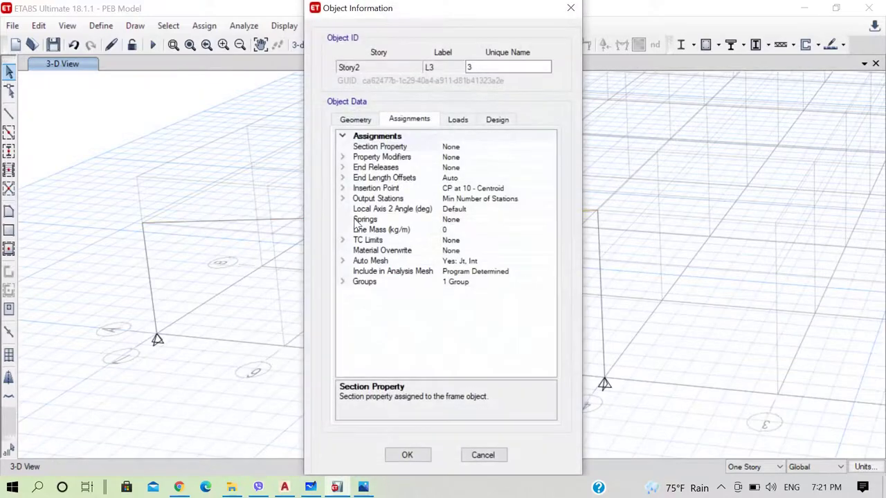
left_click(359, 121)
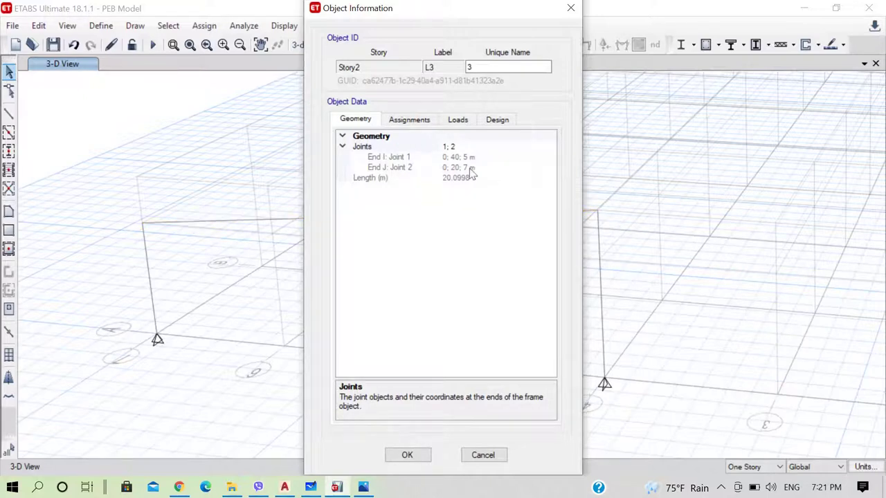
left_click(411, 122)
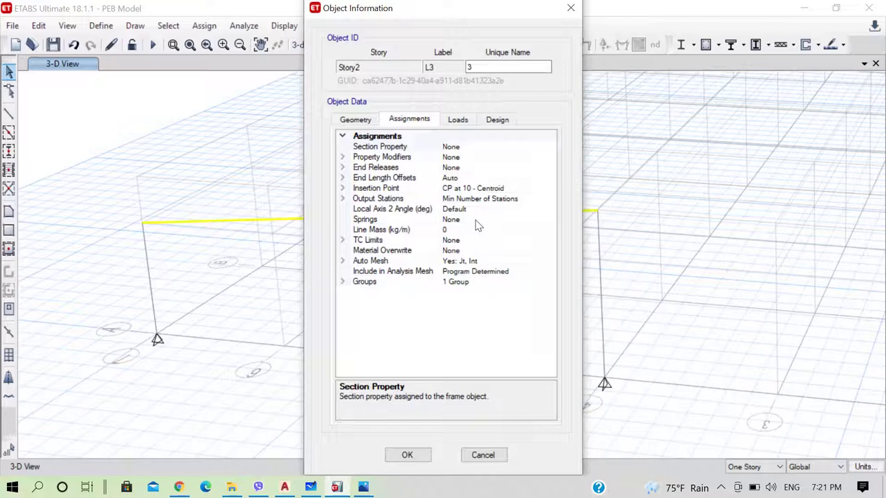
left_click(571, 8)
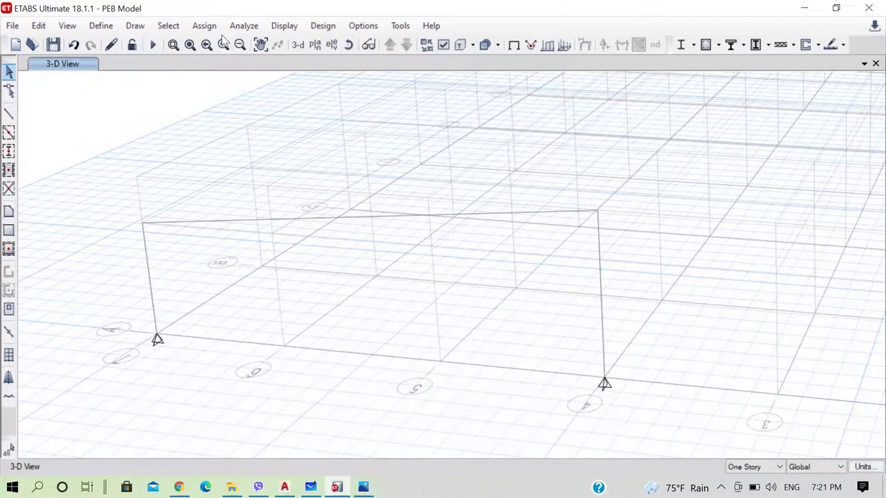
Step: Open the frame section property definitions
left_click(102, 25)
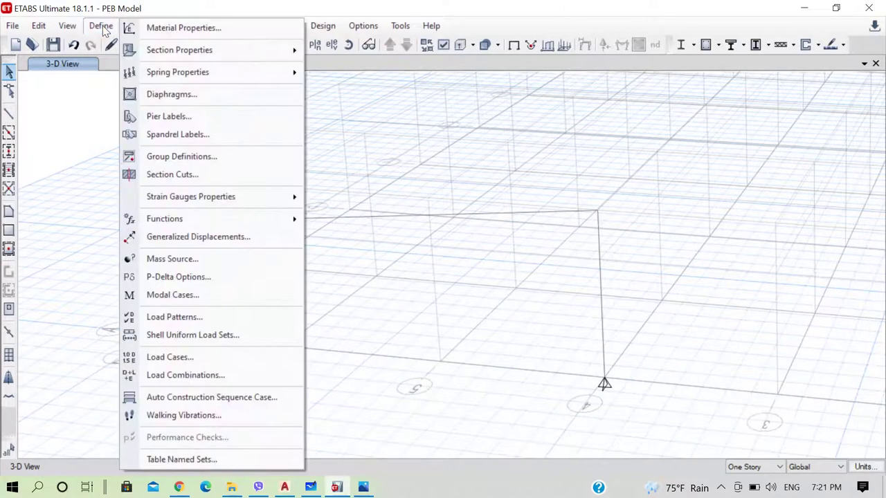
mouse_move(237, 48)
left_click(329, 50)
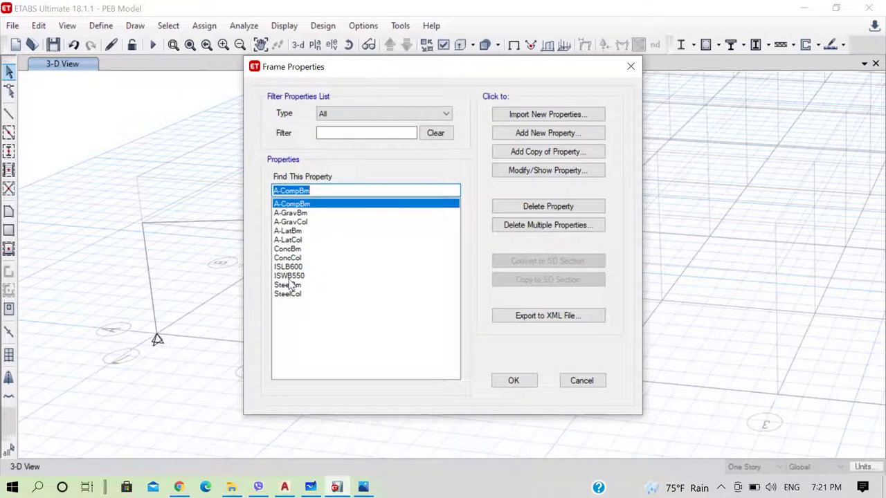
left_click(543, 133)
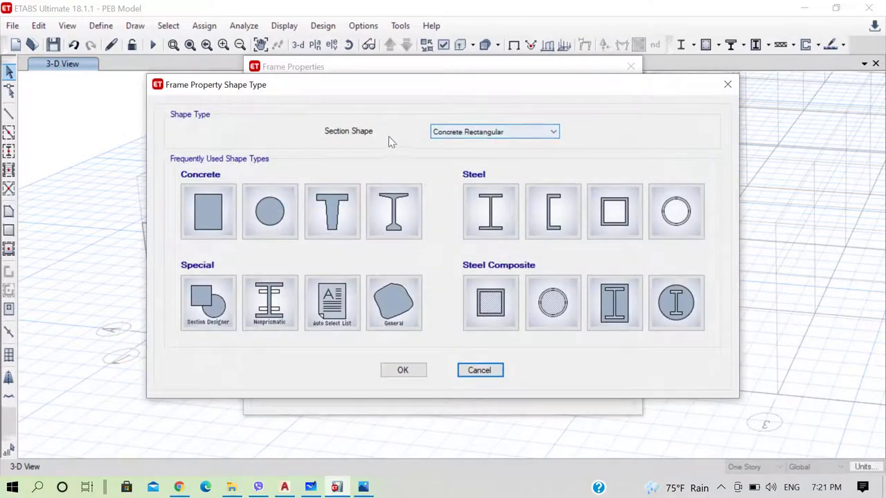
left_click(490, 229)
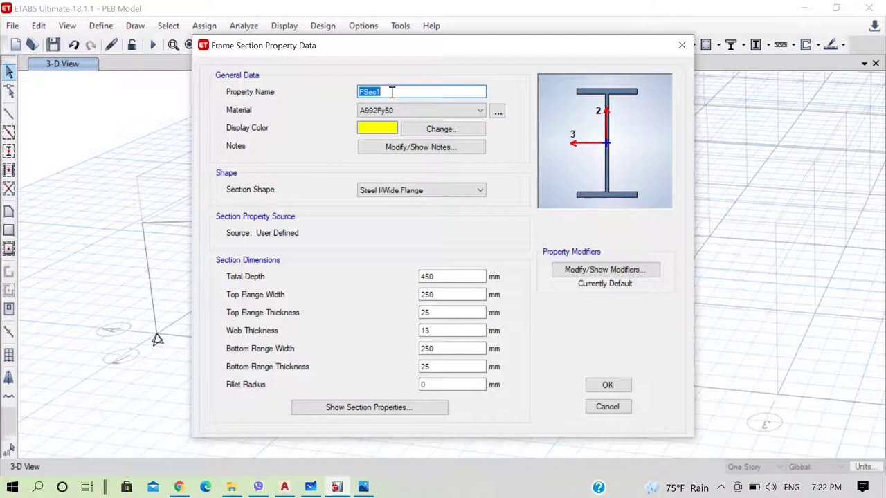
type("Rafter1200")
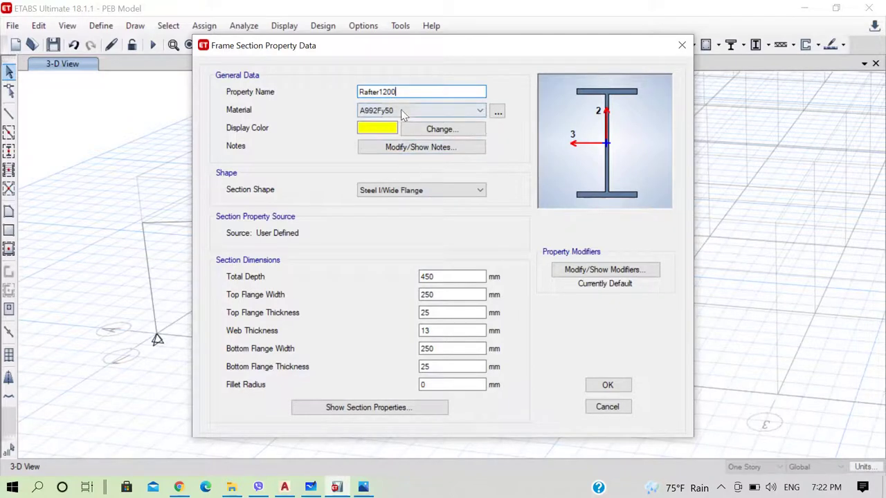
left_click(414, 111)
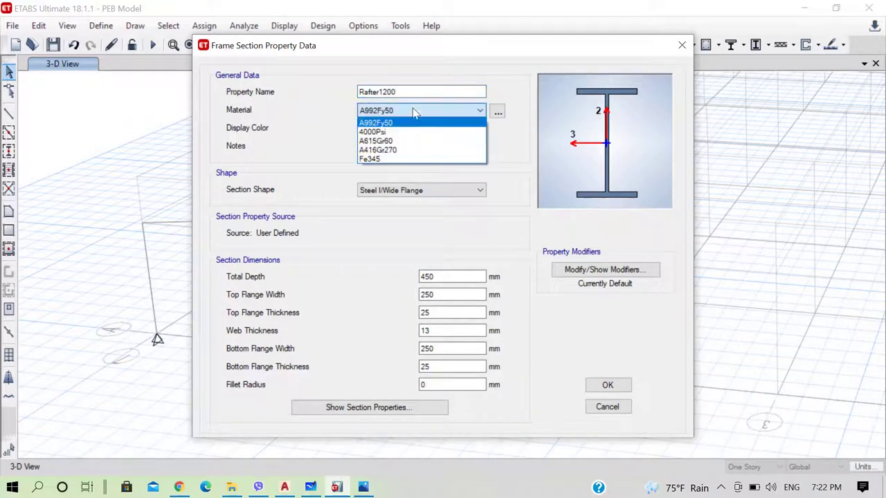
left_click(392, 160)
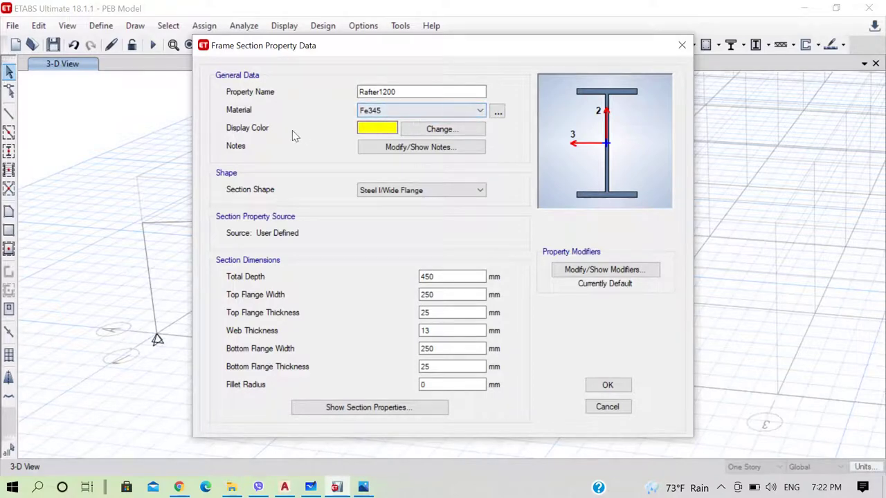
left_click(617, 410)
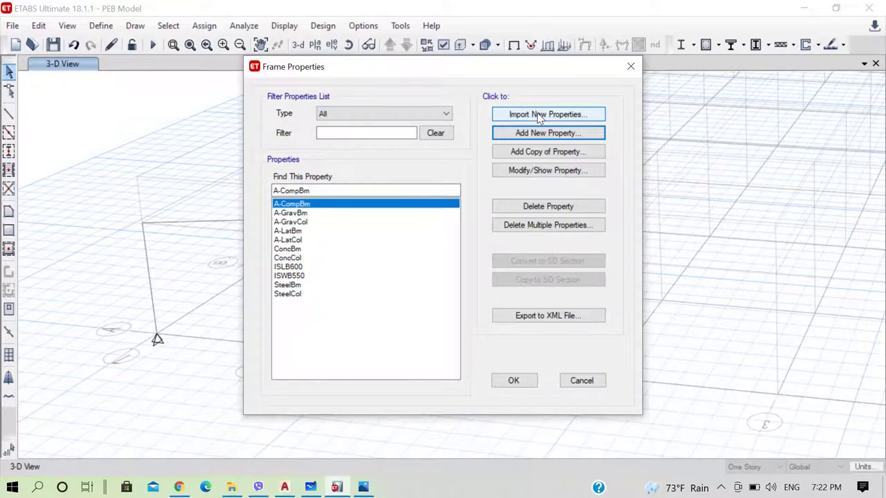
Step: Add a Steel I/Wide Flange frame section named Rafter1200 with material Fe345
left_click(568, 134)
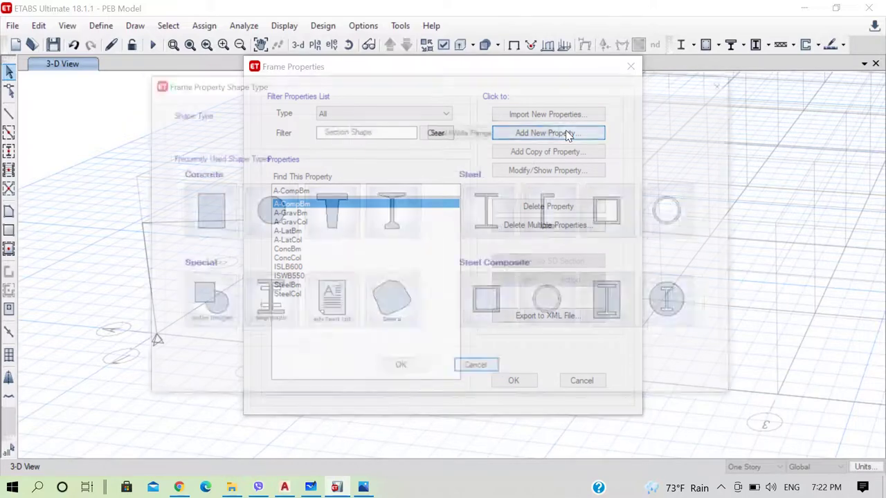
left_click(477, 370)
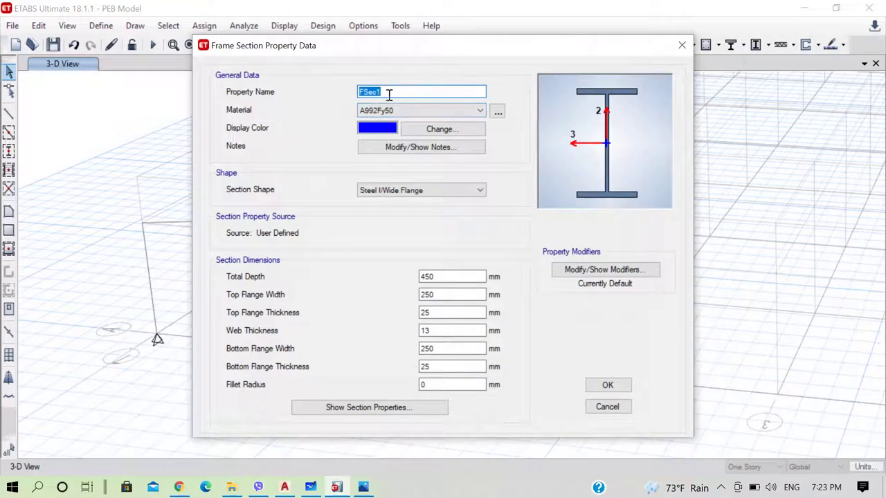
type("Rafter1200")
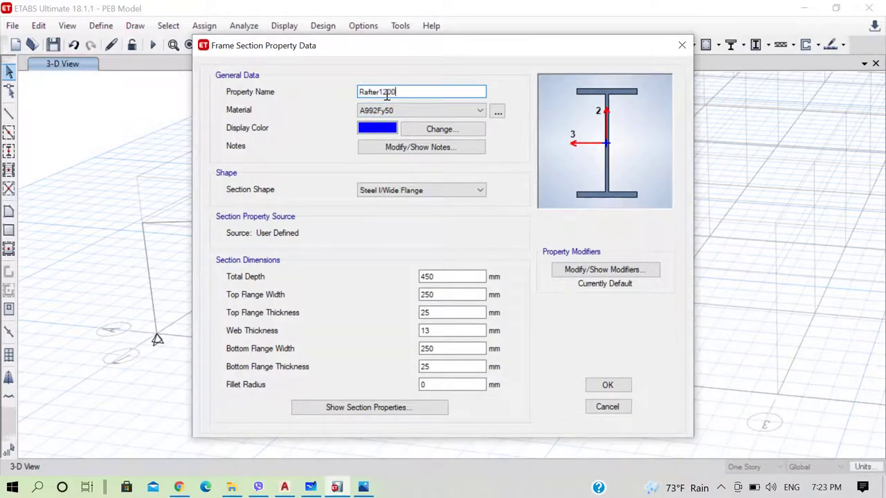
left_click(405, 109)
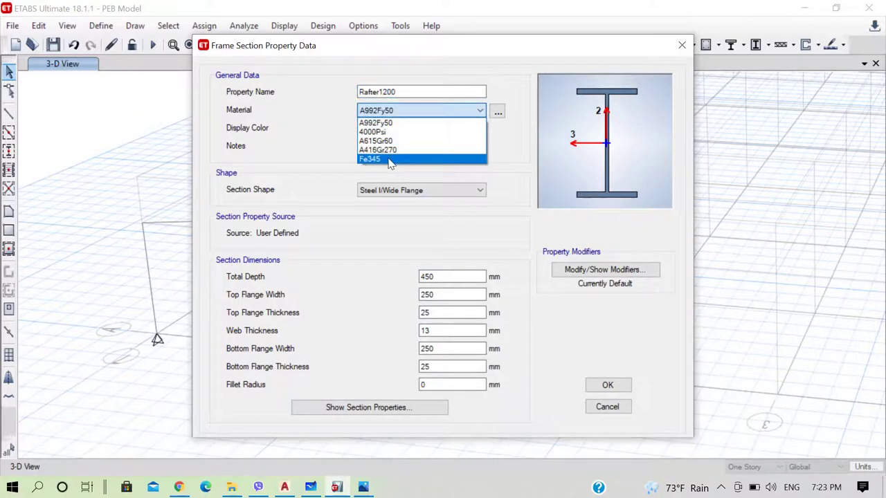
left_click(391, 160)
Step: Set the Rafter1200 section to 1200 mm total depth, with top and bottom flanges 350 mm wide and 25 mm thick, and accept it
left_click_drag(443, 279, 402, 273)
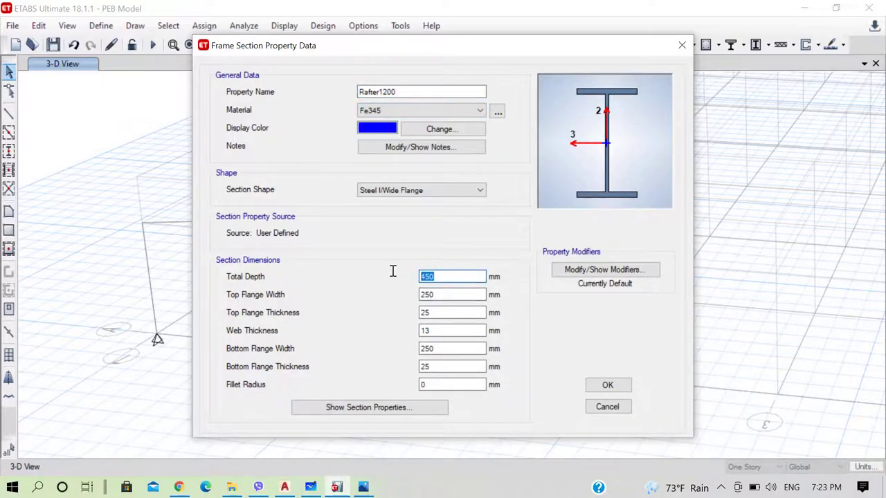
type("1200")
left_click_drag(438, 294, 393, 293)
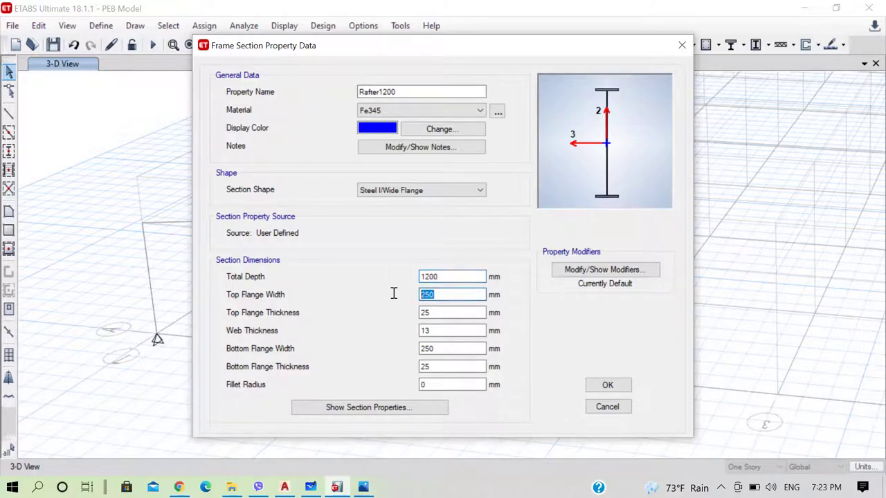
type("350")
left_click(434, 313)
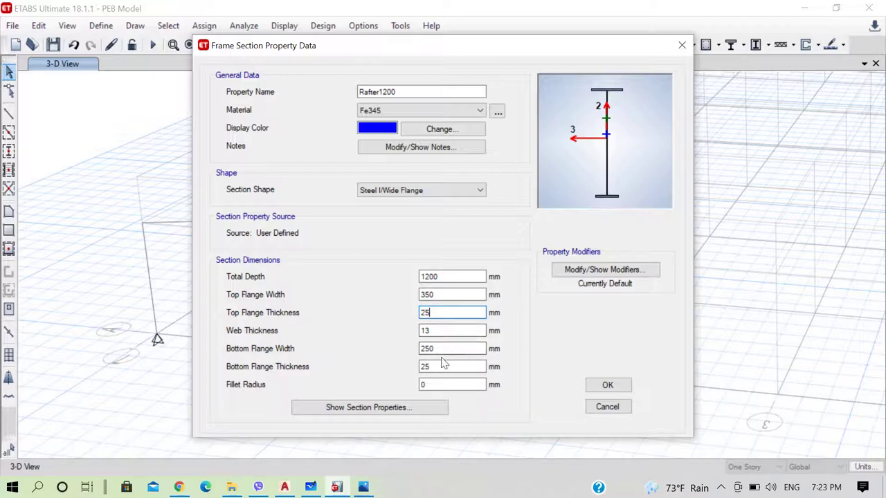
left_click_drag(439, 348, 415, 348)
type("35")
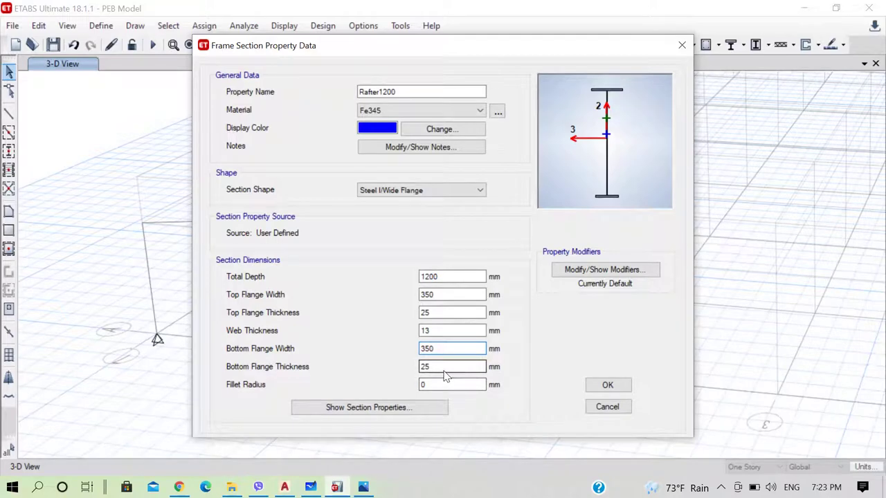
left_click_drag(426, 367, 405, 366)
type("25")
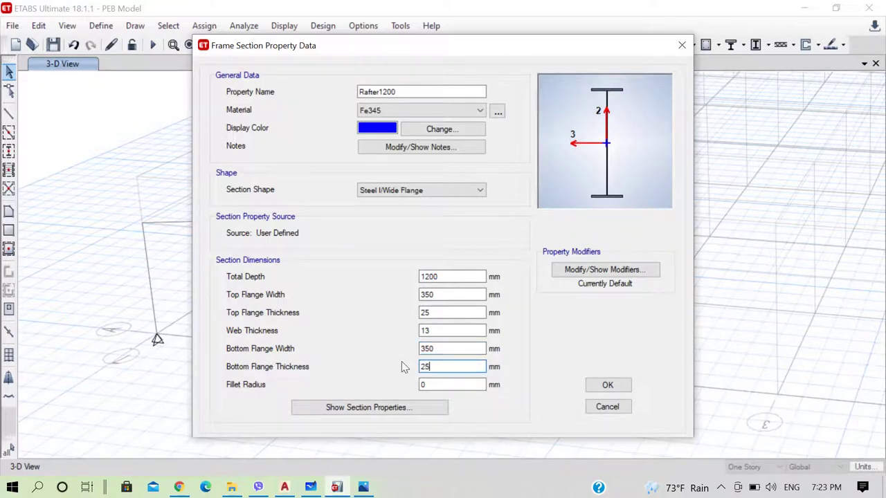
left_click(596, 390)
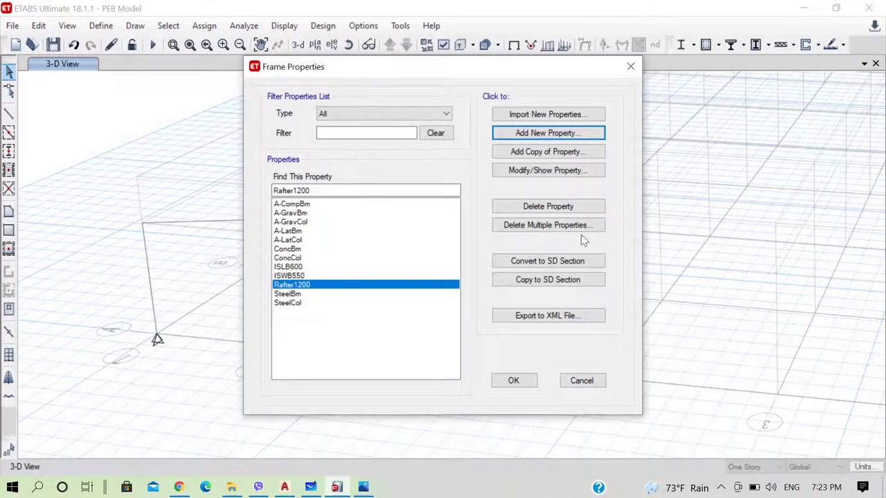
Step: Delete all frame section properties except Rafter1200, including ISLB600, ISWB550, SteelBm and SteelCol
left_click(543, 226)
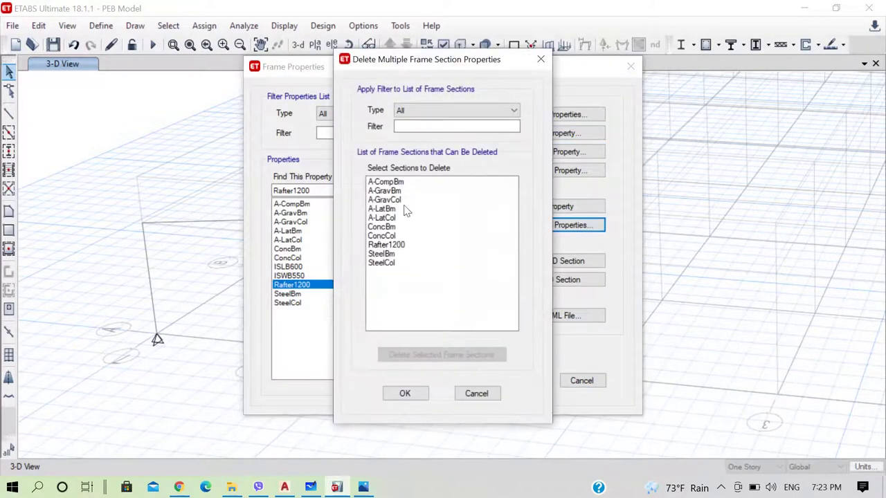
left_click_drag(389, 182, 395, 236)
left_click(439, 361)
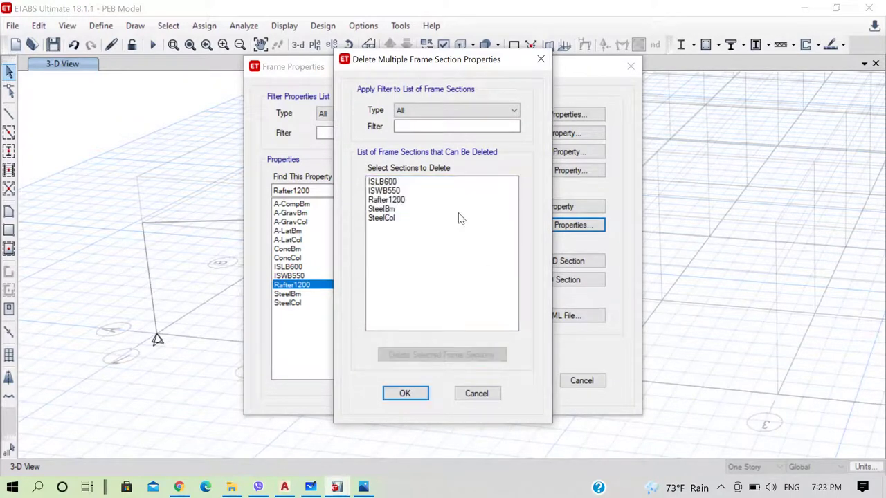
left_click(392, 184)
left_click(393, 191, "shift")
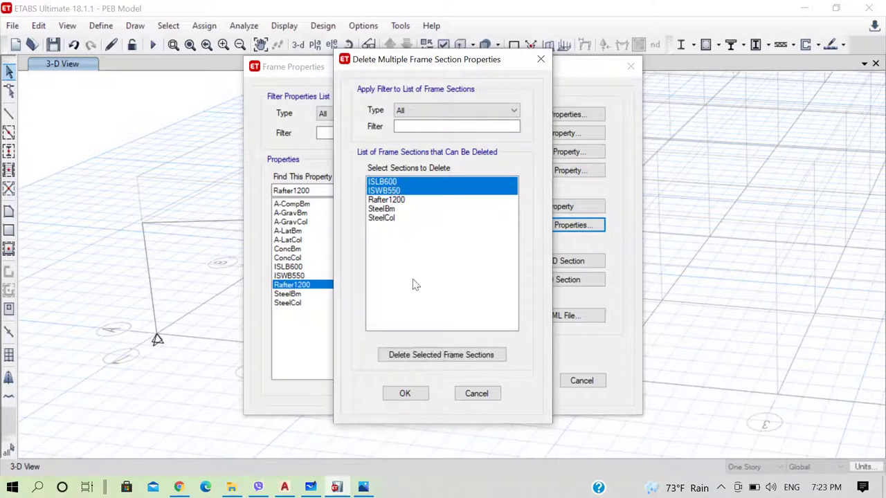
left_click(425, 358)
left_click_drag(384, 194, 388, 200)
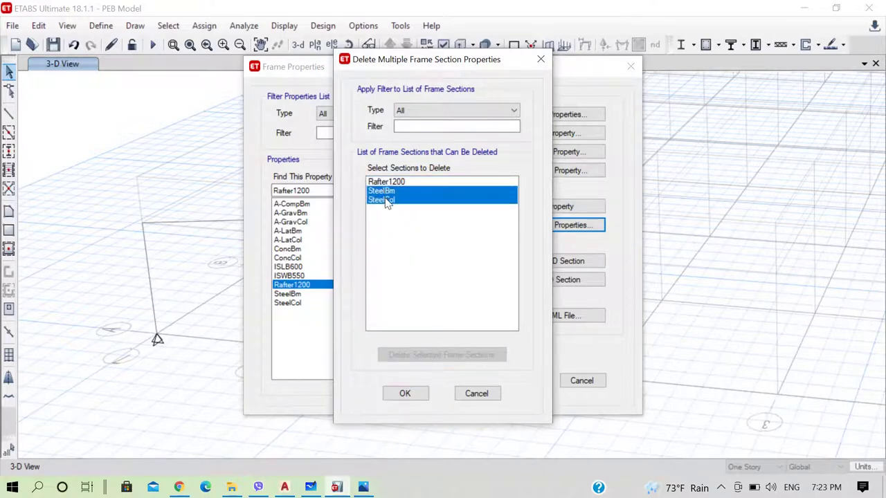
left_click(411, 354)
left_click(411, 393)
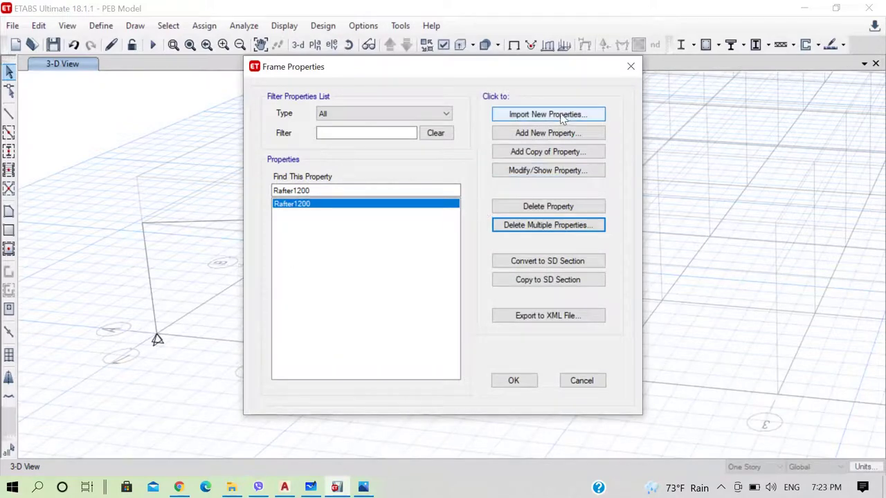
Step: Add a Steel I/Wide Flange frame section named Rafter750 with material Fe345
left_click(554, 139)
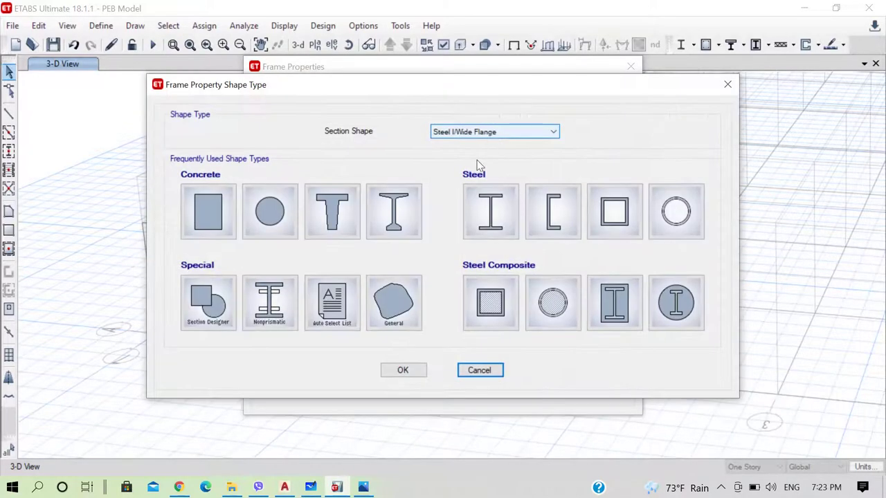
left_click(489, 218)
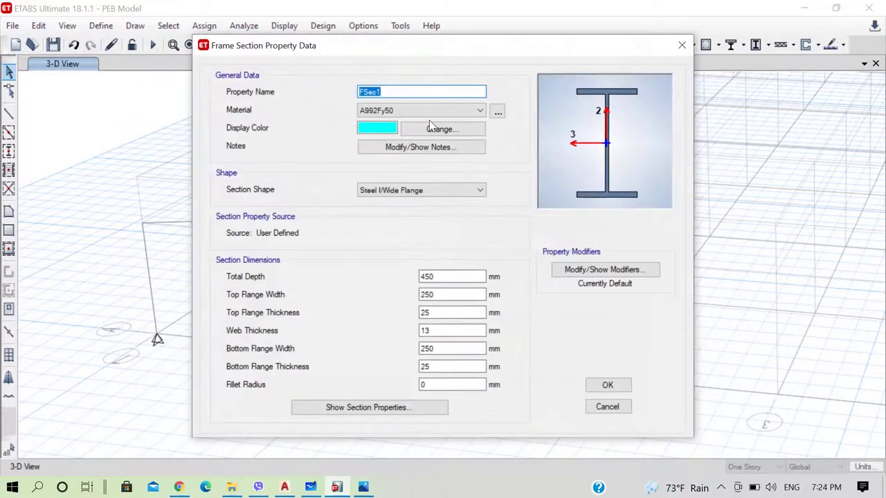
type("Rafter750")
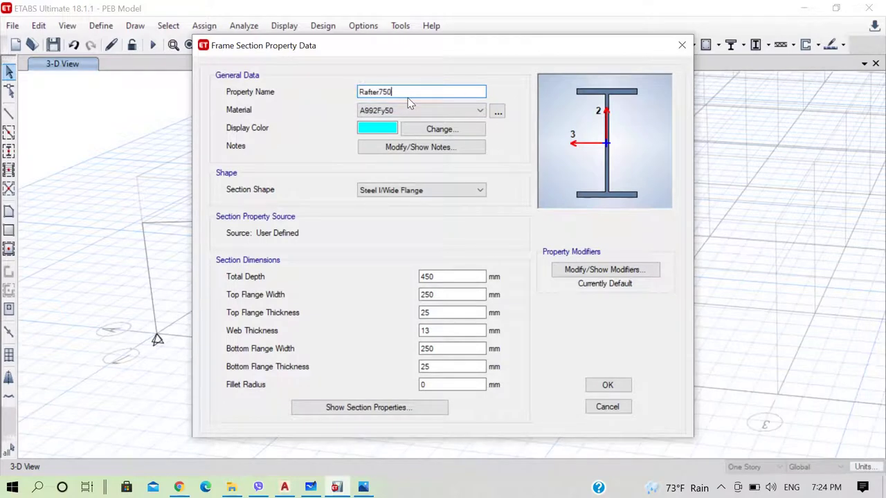
left_click(415, 110)
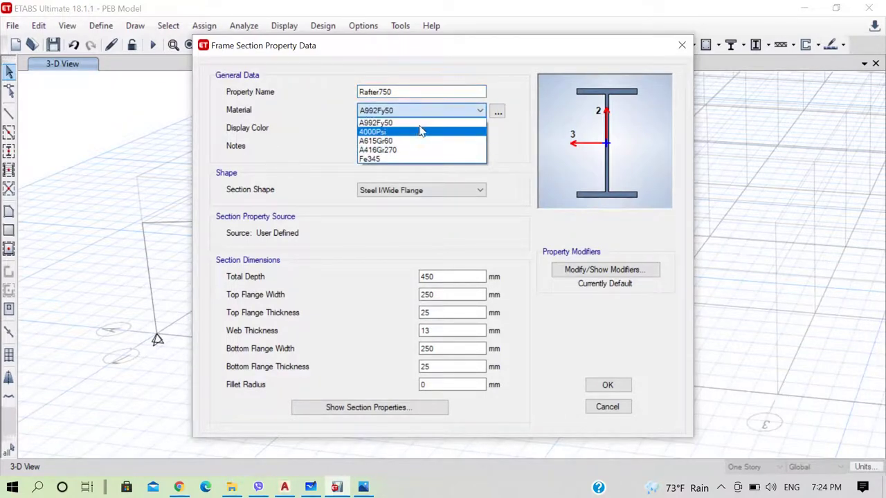
left_click(405, 161)
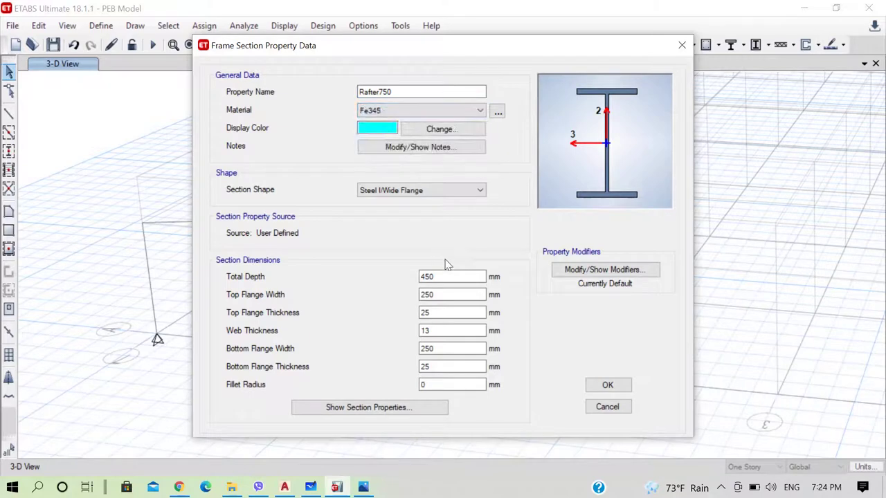
Step: Set the Rafter750 section to 750 mm total depth with top and bottom flanges 350 mm wide, and accept it
double_click(451, 276)
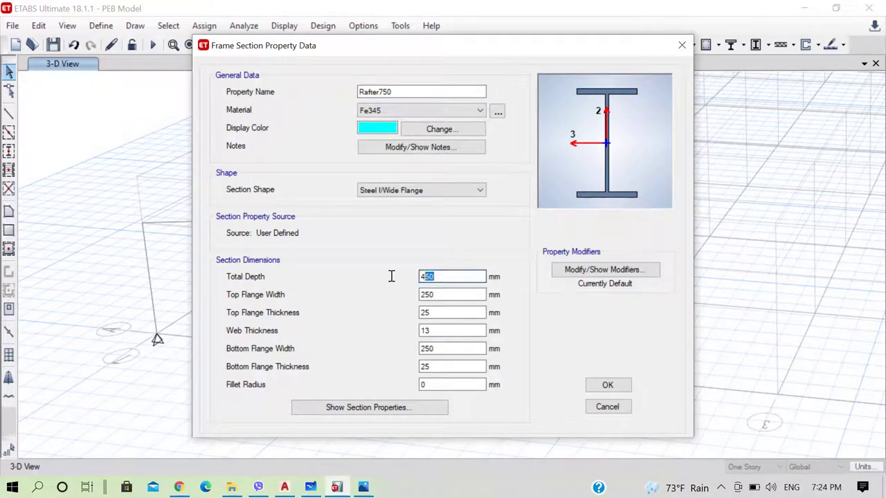
type("750")
double_click(434, 294)
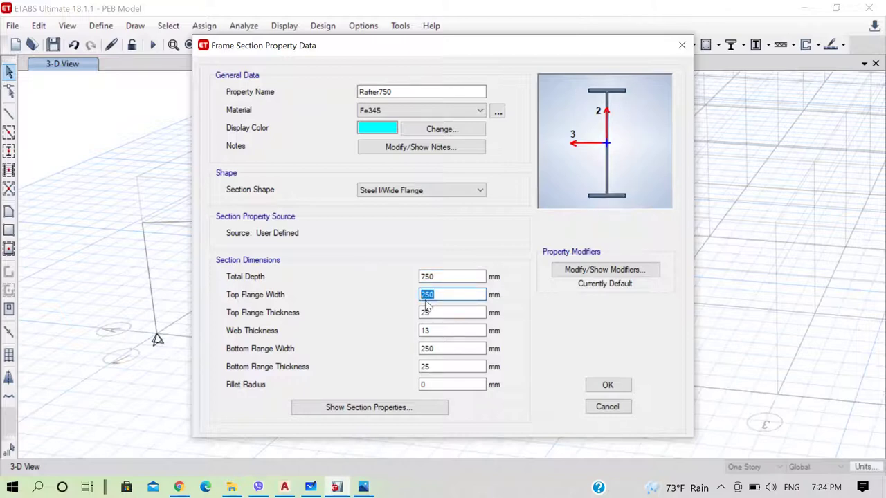
type("3")
left_click_drag(443, 349, 399, 347)
type("3")
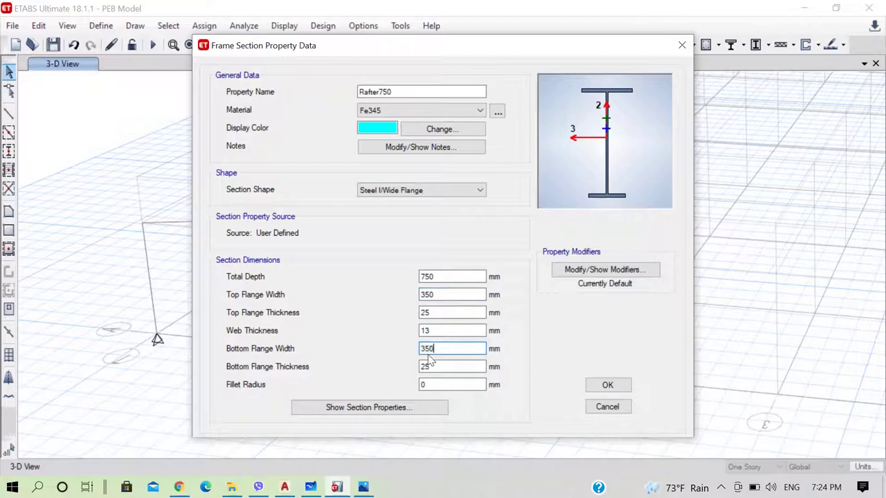
type("50")
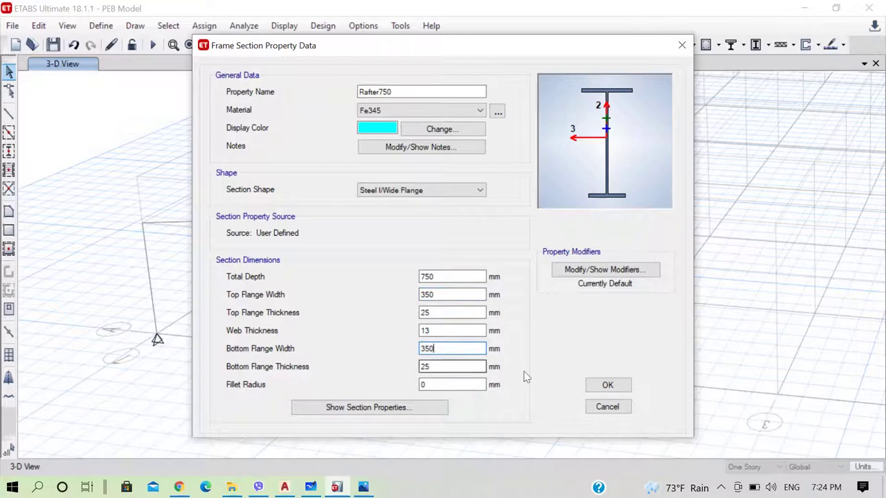
left_click(606, 386)
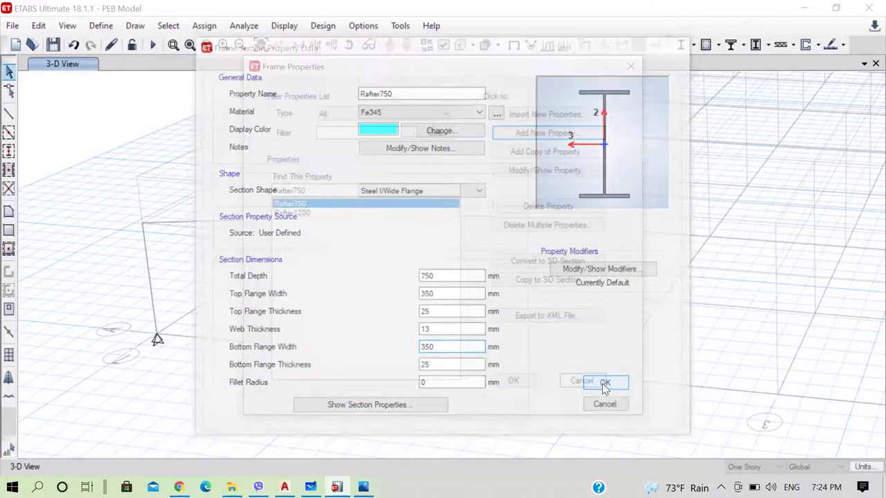
Step: In Microsoft Whiteboard, circle both ends of the tapered rafter sketch, label them 1200 and 750, and return to ETABS
left_click(301, 205)
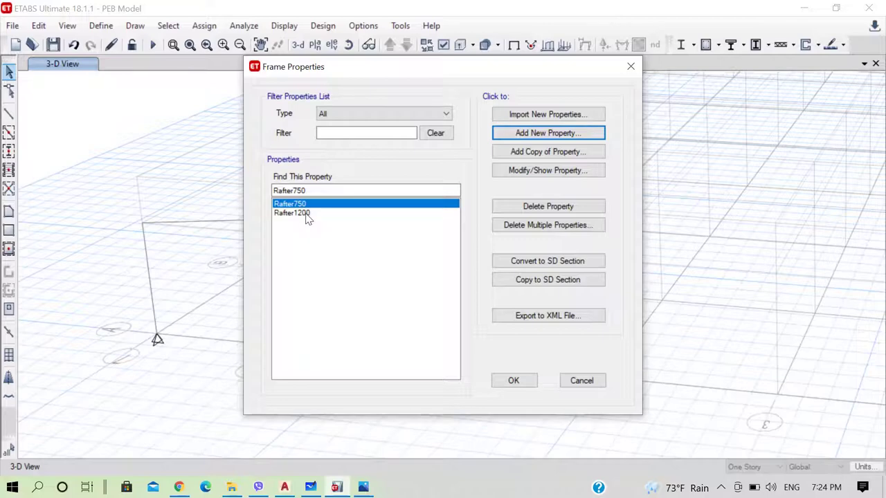
left_click(310, 487)
mouse_move(303, 151)
left_mouse_down()
mouse_move(273, 141)
mouse_move(243, 195)
mouse_move(286, 222)
mouse_move(321, 193)
mouse_move(299, 150)
left_mouse_up()
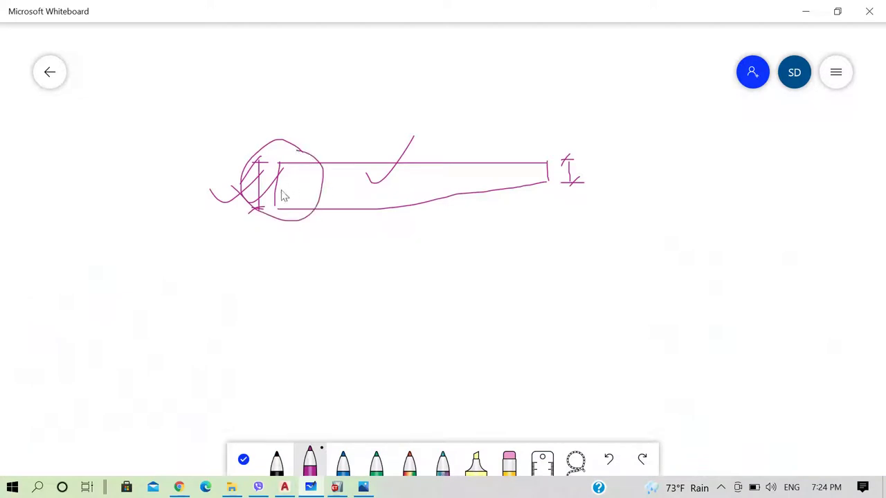
mouse_move(232, 228)
left_mouse_down()
mouse_move(233, 242)
mouse_move(231, 234)
mouse_move(269, 263)
mouse_move(266, 243)
mouse_move(279, 265)
mouse_move(282, 243)
left_mouse_up()
mouse_move(551, 143)
left_mouse_down()
mouse_move(535, 180)
mouse_move(569, 180)
mouse_move(551, 142)
left_mouse_up()
mouse_move(546, 205)
left_mouse_down()
mouse_move(560, 206)
mouse_move(562, 236)
left_mouse_up()
mouse_move(578, 215)
left_mouse_down()
mouse_move(574, 208)
mouse_move(595, 234)
mouse_move(611, 231)
mouse_move(614, 204)
left_mouse_up()
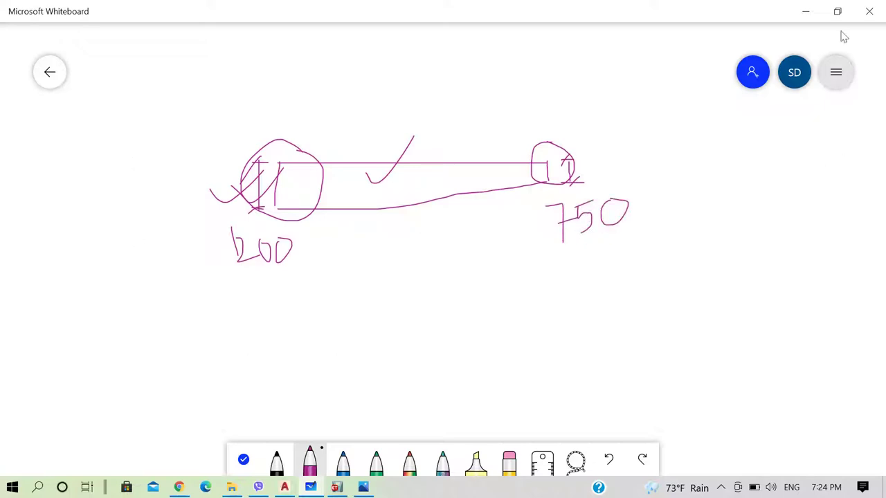
left_click(810, 11)
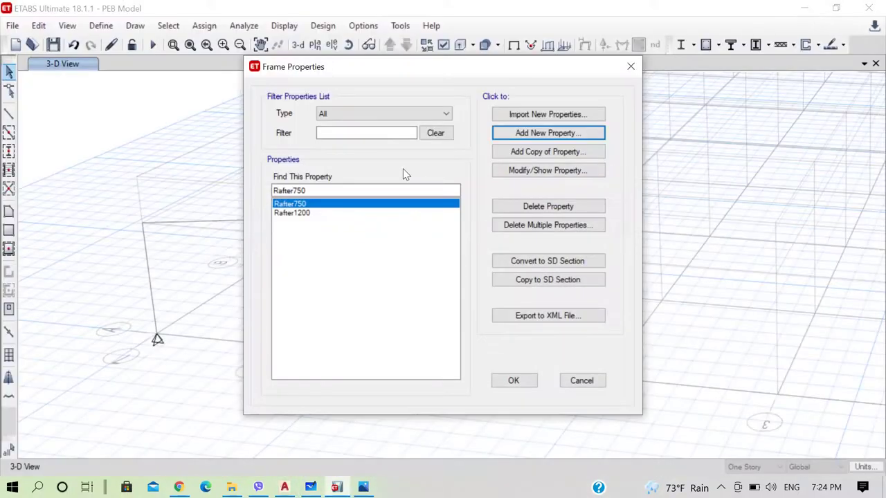
Step: Add a Nonprismatic frame section named NonPrismatic1200-750
left_click(539, 133)
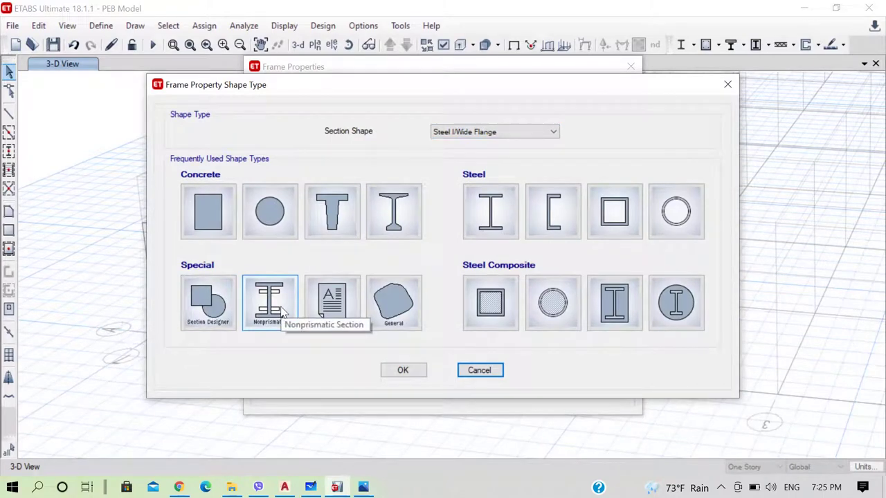
key("Escape")
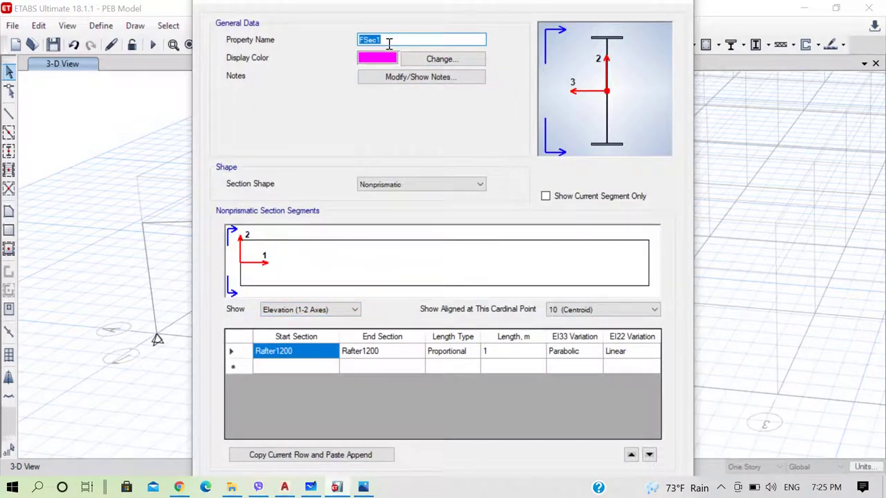
type("NonPrismatic1200-750")
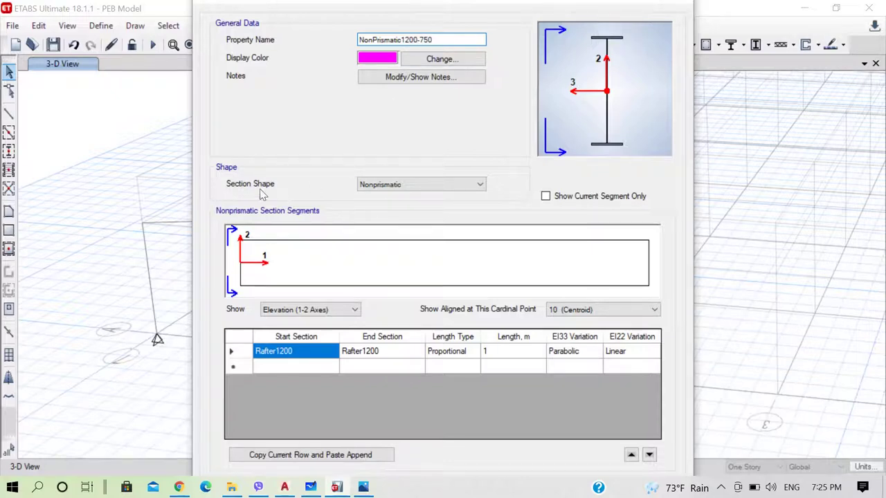
Step: Set the nonprismatic segment's start section to Rafter1200 and its end section to Rafter750
left_click(312, 355)
left_click(332, 351)
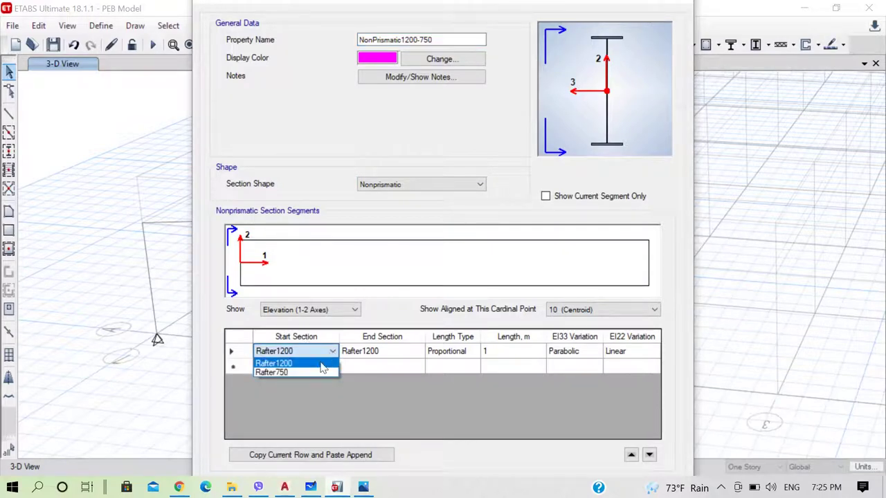
left_click(323, 364)
left_click(414, 353)
left_click(418, 353)
left_click(398, 353)
left_click(391, 370)
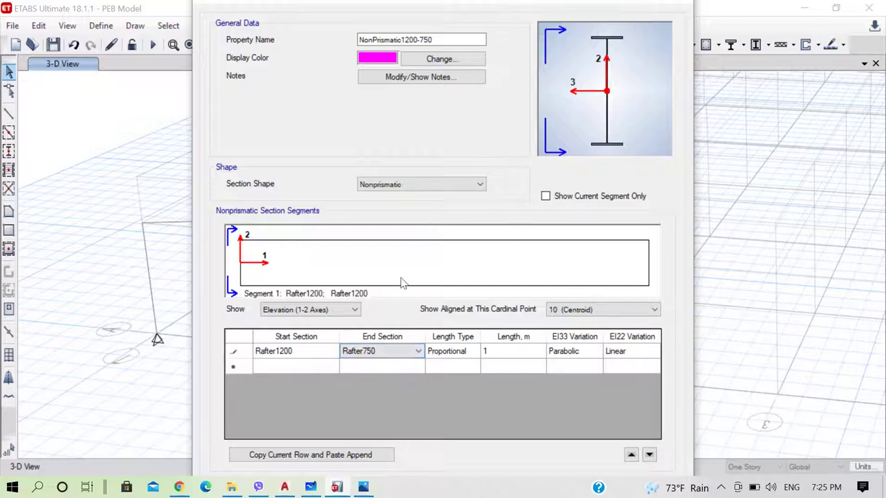
Step: Use the Proportional length type for the segment, then accept the nonprismatic section and the frame property definitions
left_click(450, 353)
left_click(456, 355)
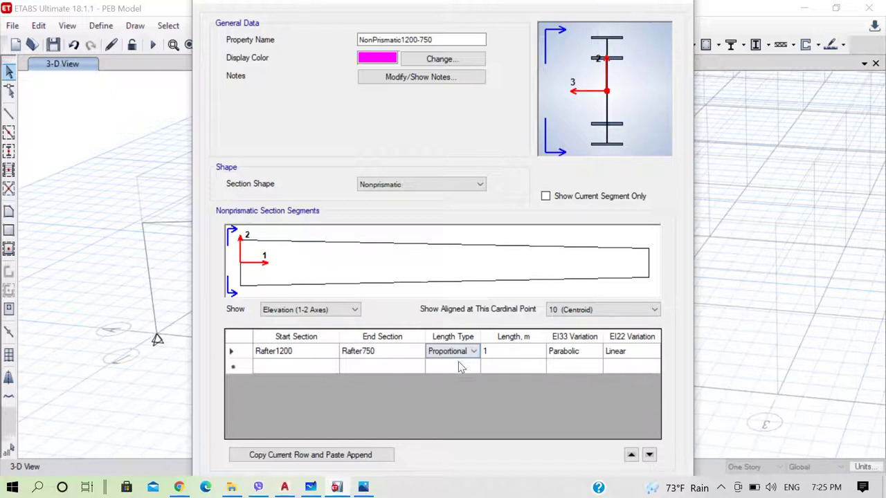
left_click(462, 351)
left_click(459, 372)
key("Tab")
key("Tab")
key("Tab")
key("Tab")
key("Tab")
key("Tab")
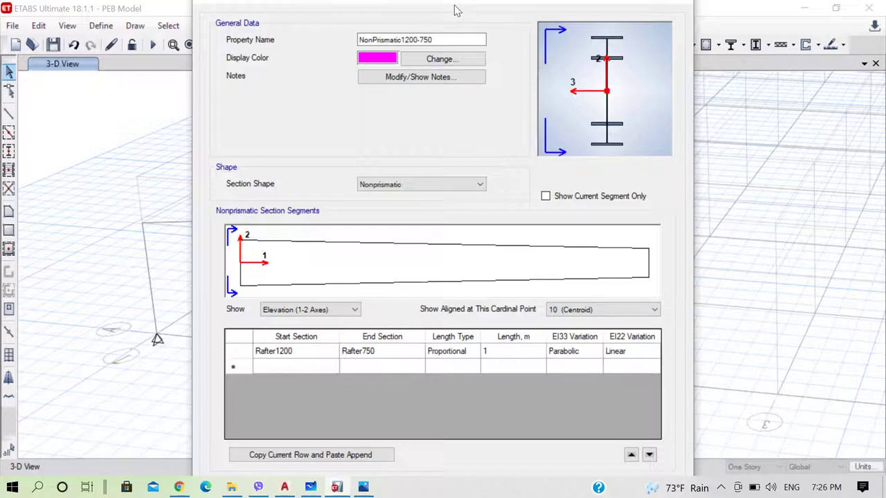
key("Tab")
key("Tab")
key("Tab")
key("Tab")
key("Tab")
key("Tab")
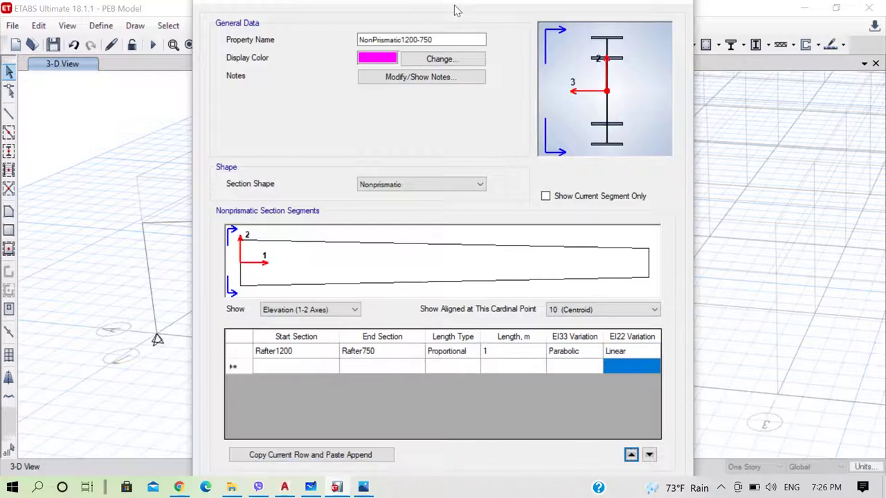
key("Tab")
key("Return")
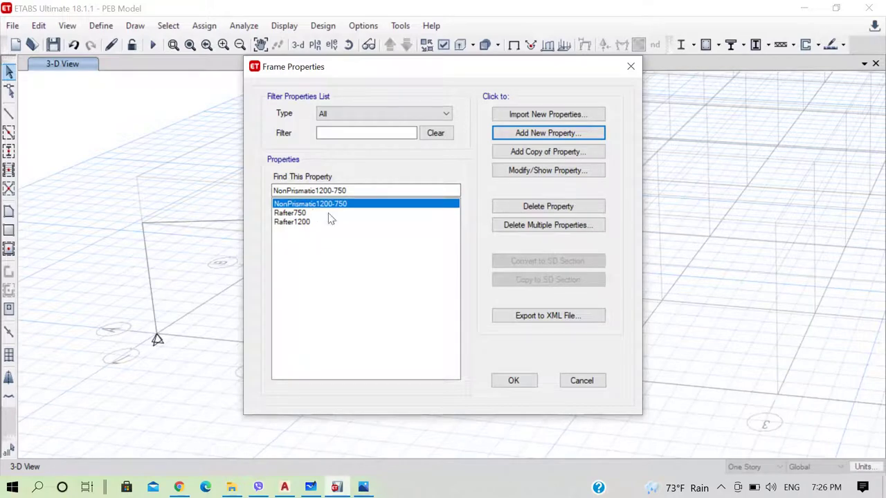
left_click(526, 386)
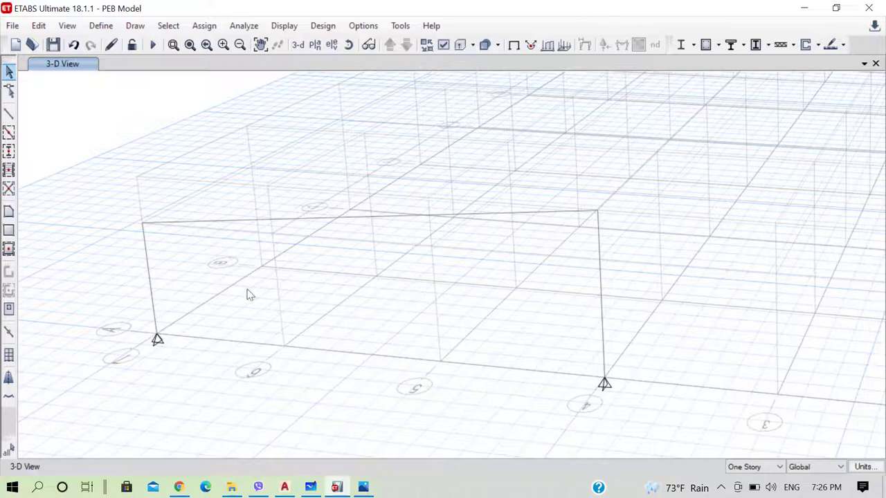
Step: Divide the rafter that starts at the grid line 7 column into 3 frame objects and clear the selection
left_click(242, 223)
left_click(38, 26)
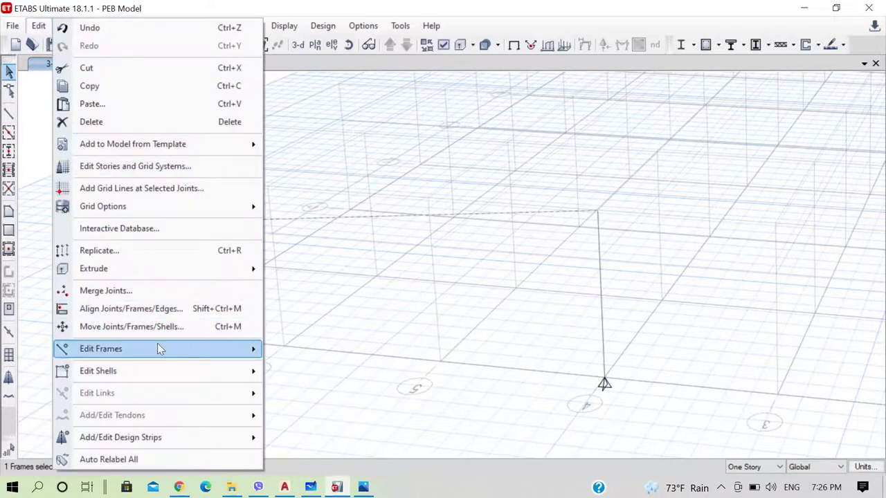
mouse_move(164, 356)
left_click(318, 350)
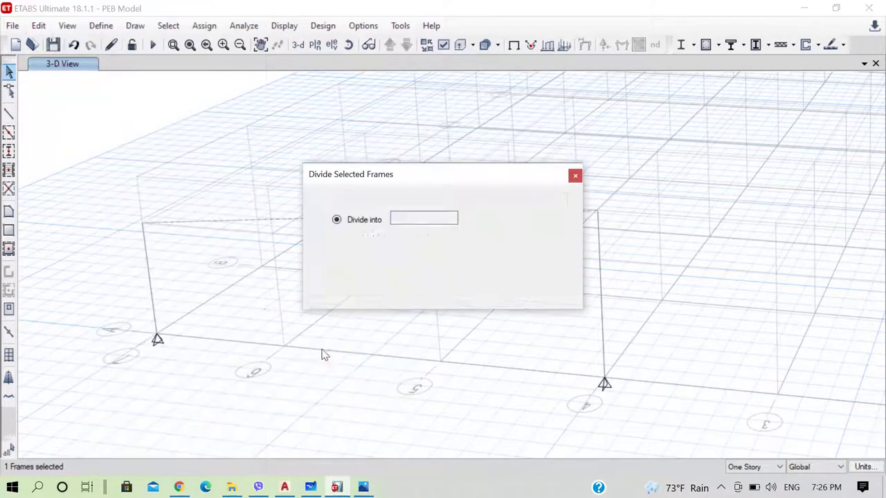
double_click(392, 218)
type("3")
left_click(387, 299)
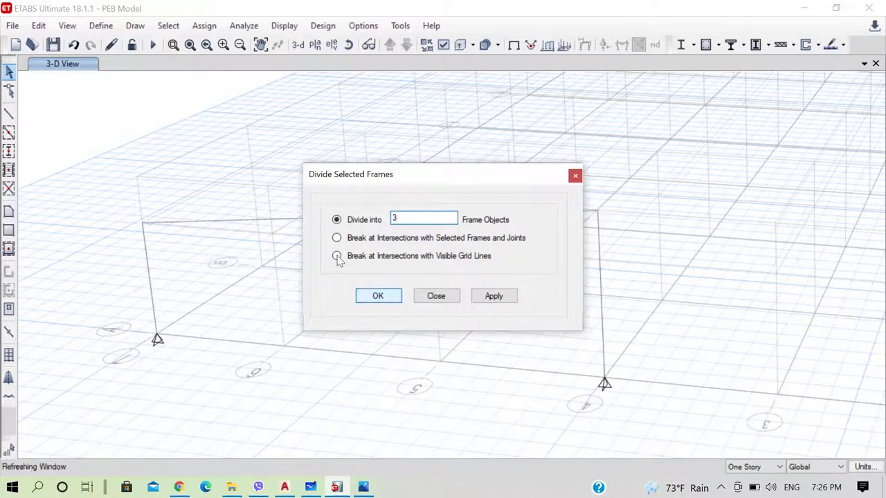
left_click(350, 220)
left_click(492, 213)
key("ctrl+q")
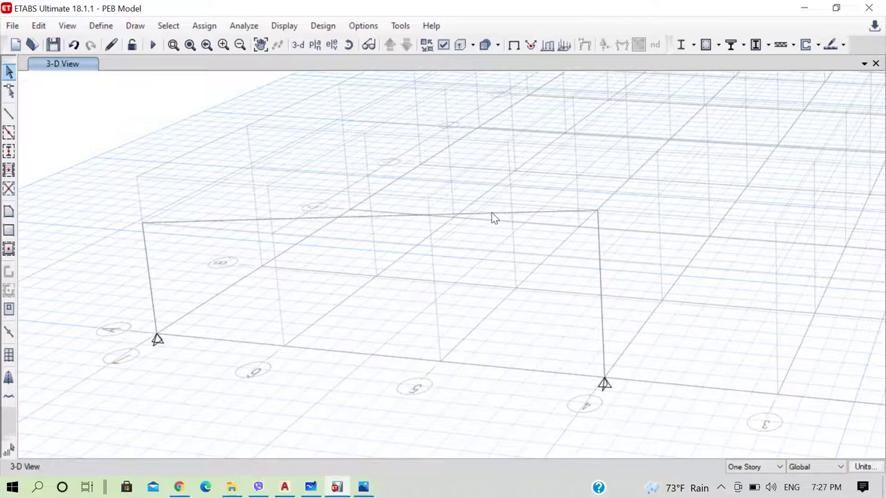
Step: Divide the rafter that meets the grid line 4 column into 3 frame objects, check the segments by selecting them, and clear the selection
left_click(495, 219)
left_click(38, 26)
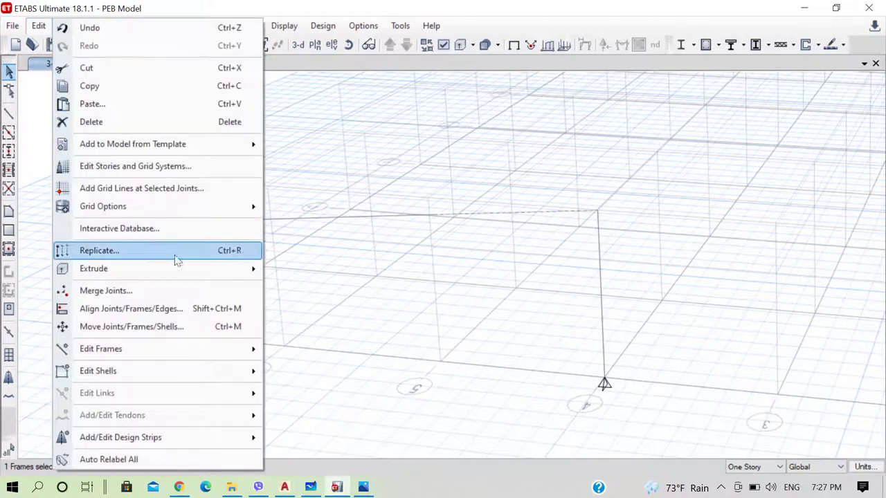
mouse_move(208, 350)
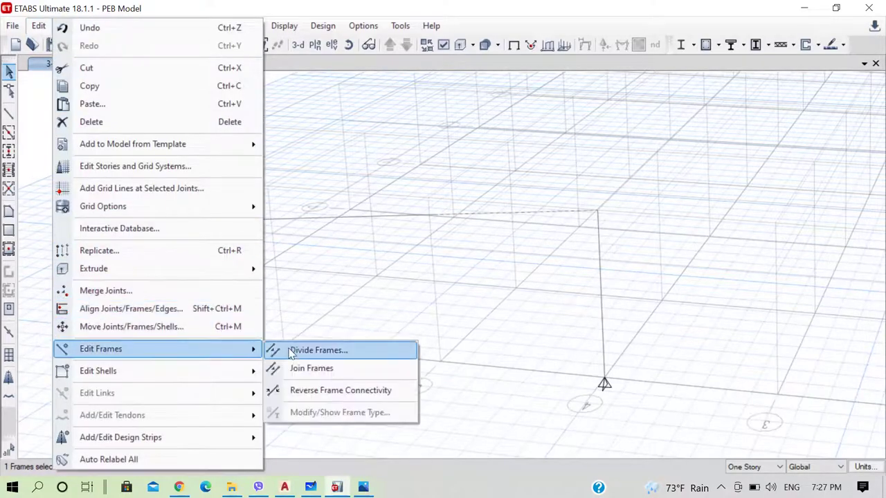
left_click(291, 352)
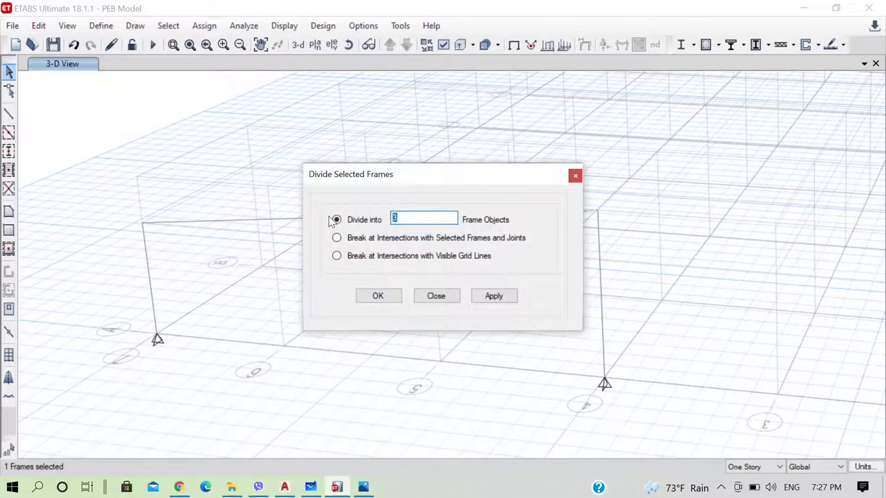
left_click(378, 297)
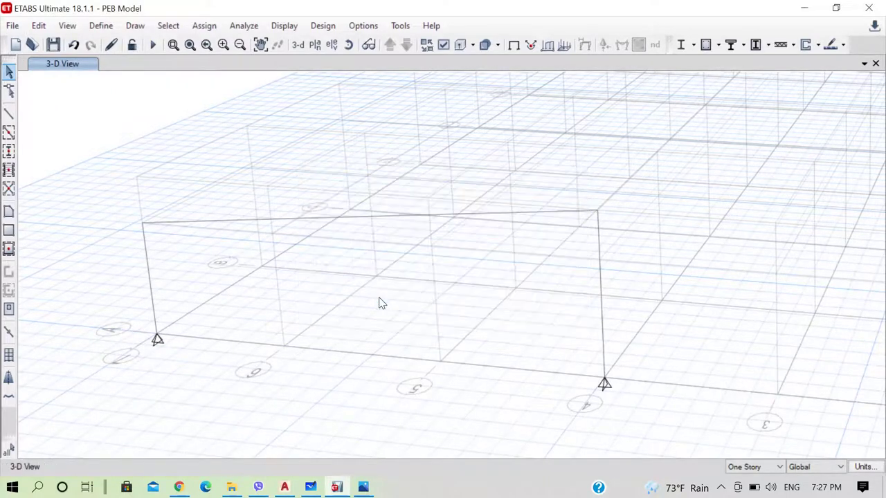
left_click(517, 213)
left_click(383, 215)
left_click(241, 218)
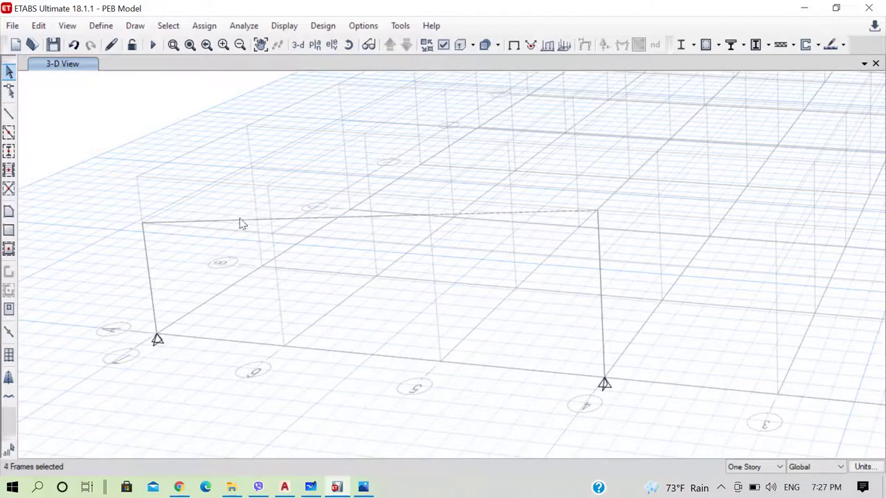
left_click(322, 303)
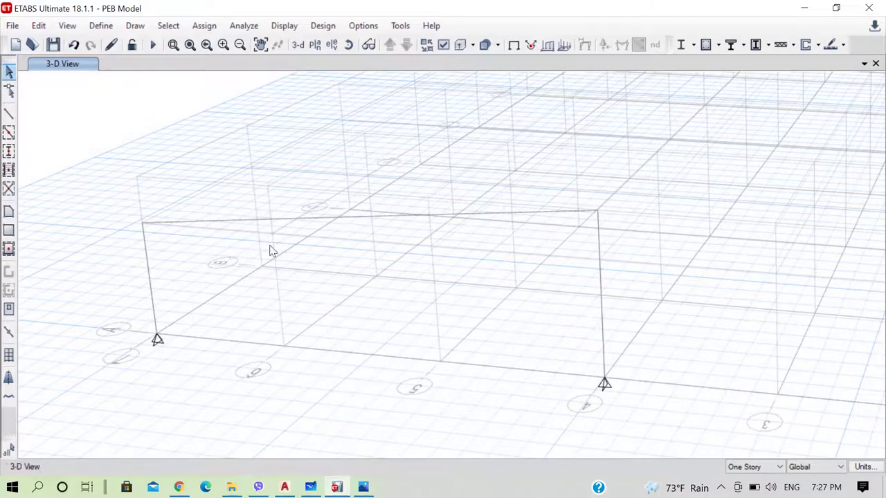
Step: Assign the NonPrismatic1200-750 section to the rafter segment adjoining the grid line 7 column
left_click(227, 223)
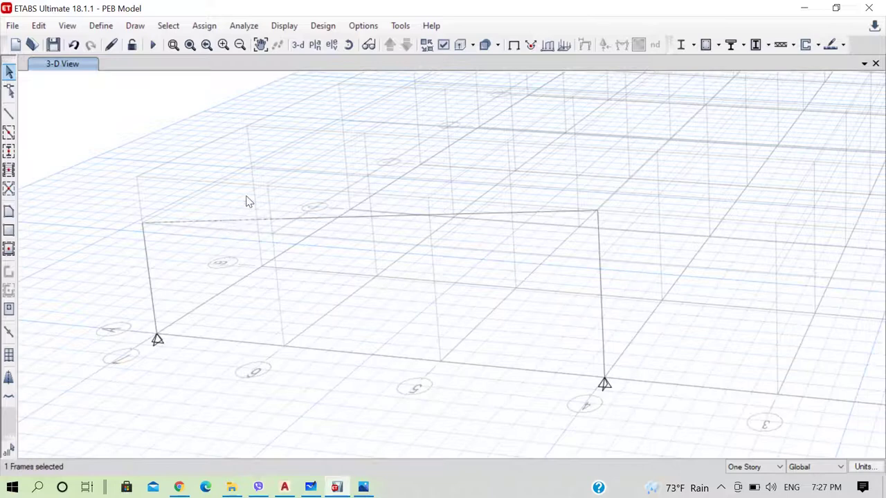
left_click(204, 26)
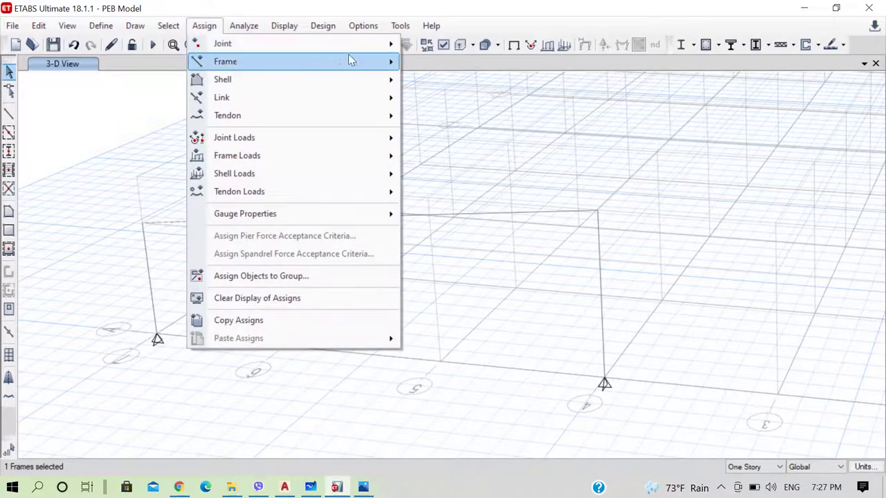
mouse_move(393, 61)
left_click(440, 67)
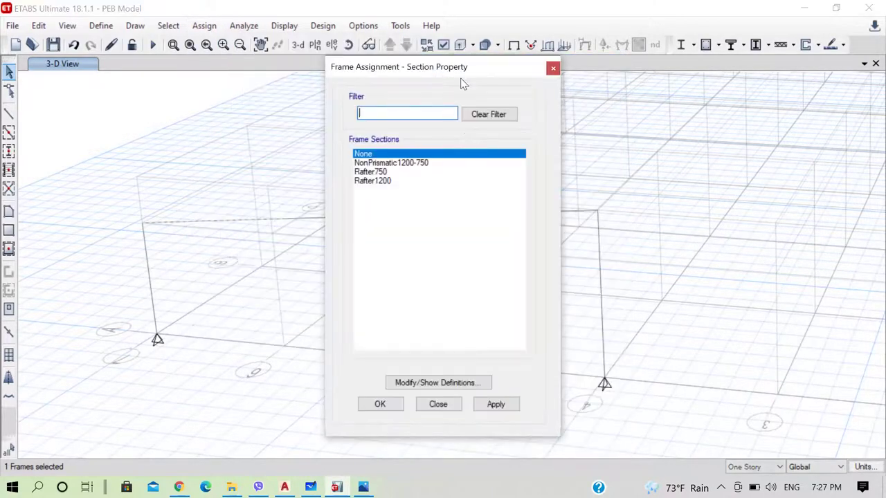
left_click_drag(532, 66, 721, 62)
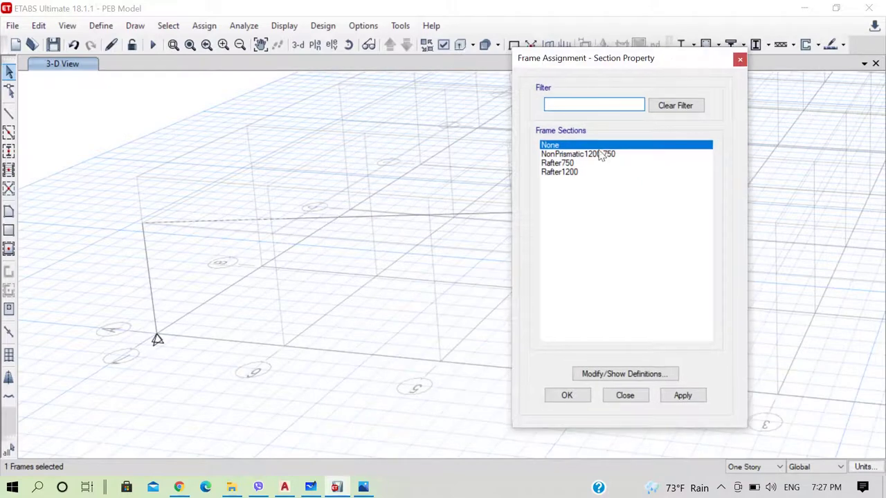
left_click(597, 163)
left_click(592, 155)
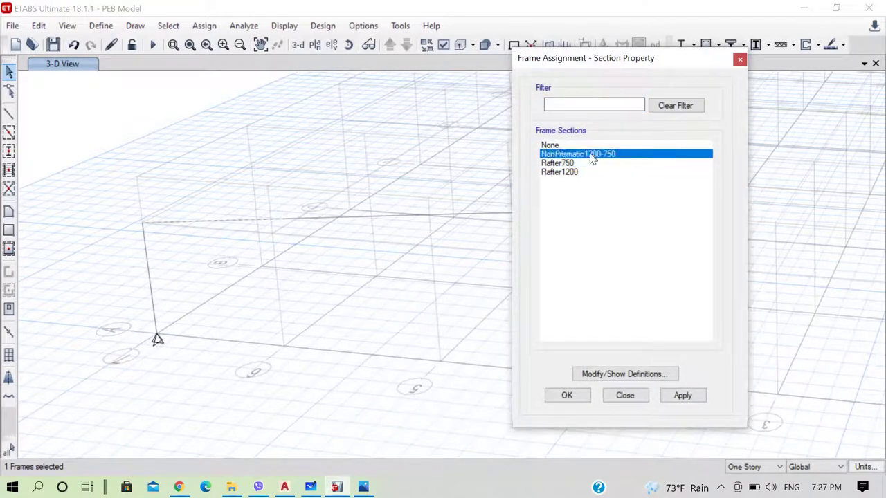
left_click(576, 397)
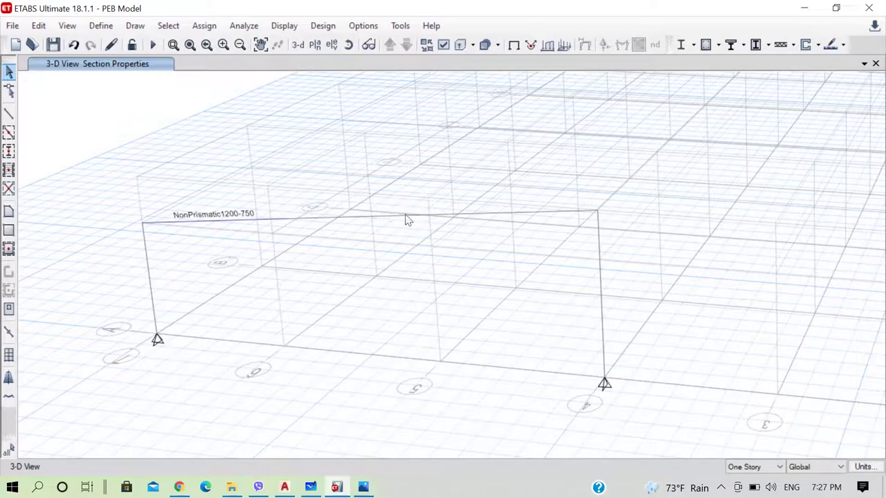
Step: Add a new steel I/wide flange frame section named Rafter900 with material Fe345
left_click(100, 25)
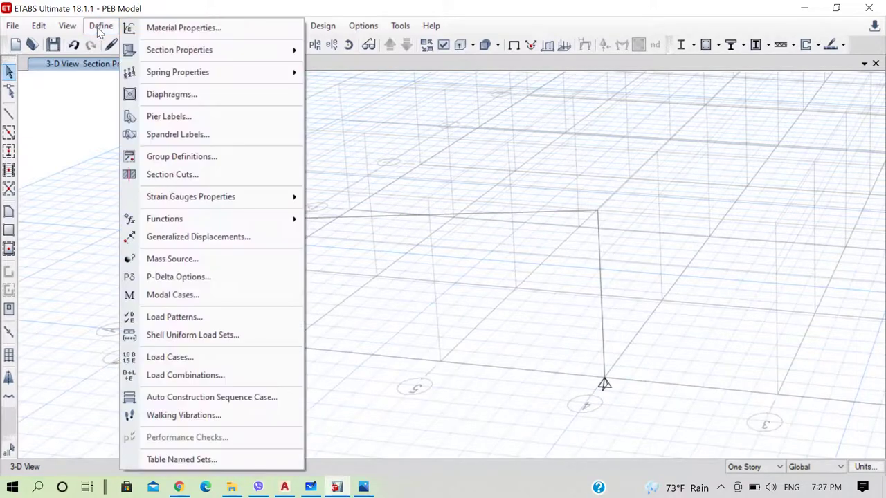
mouse_move(197, 54)
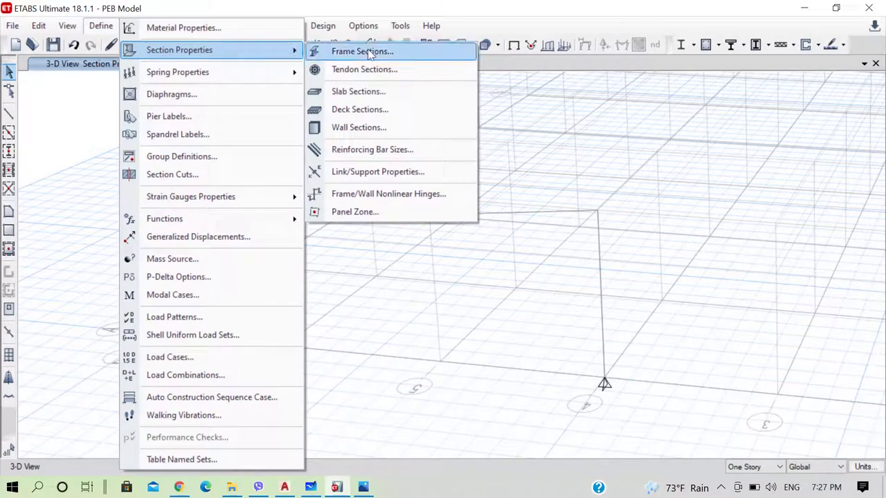
left_click(368, 52)
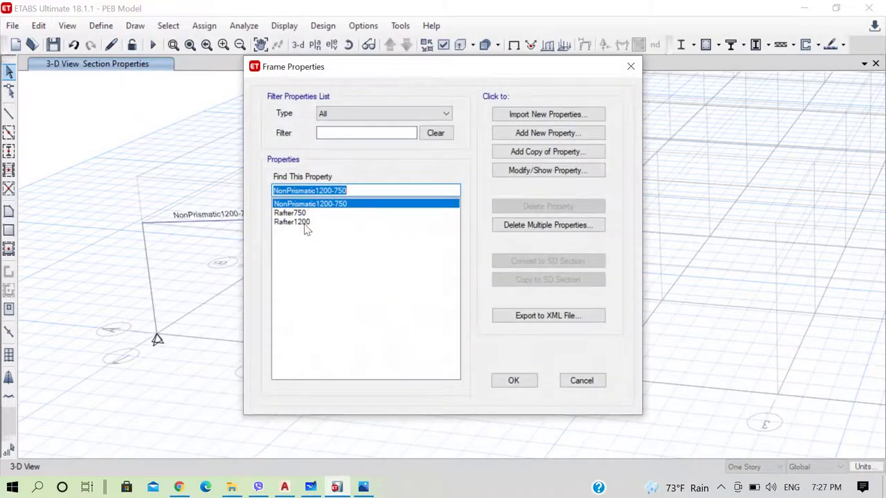
left_click(558, 134)
key("Escape")
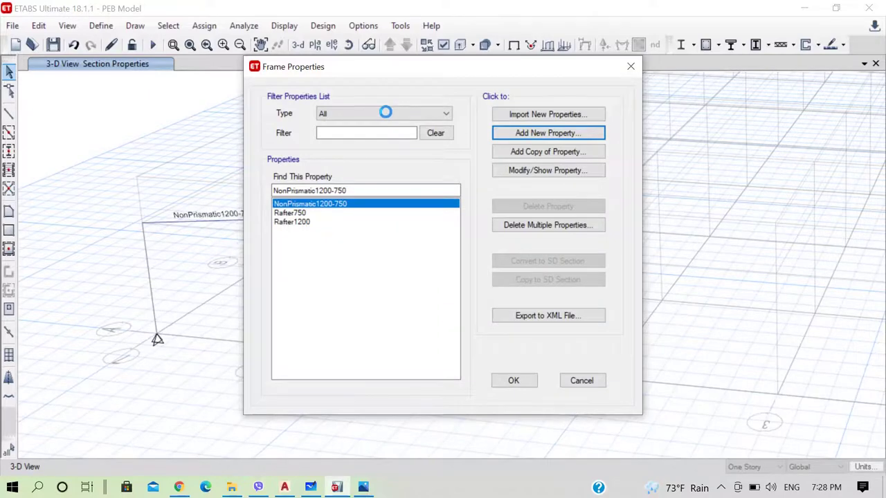
type("Ra")
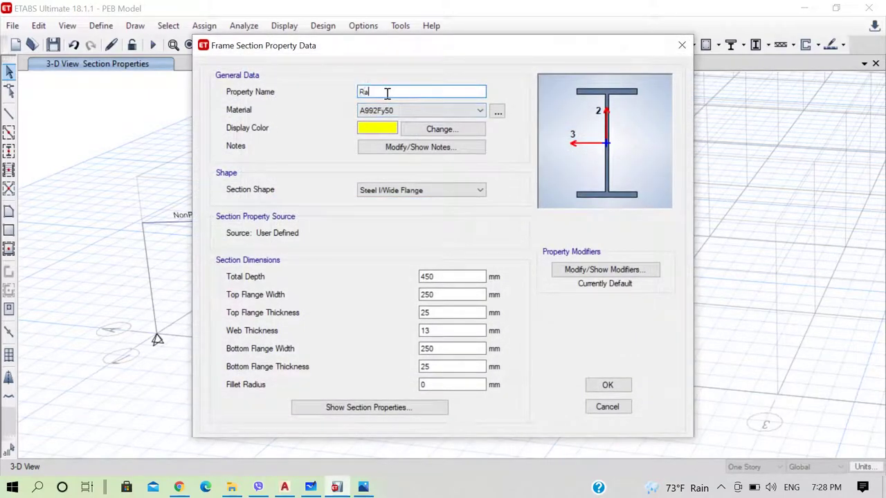
type("fter900")
left_click(408, 110)
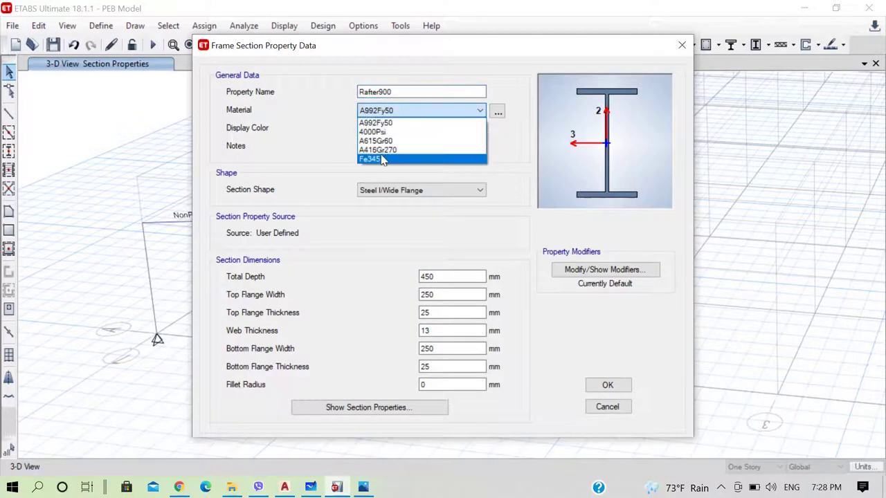
left_click(383, 160)
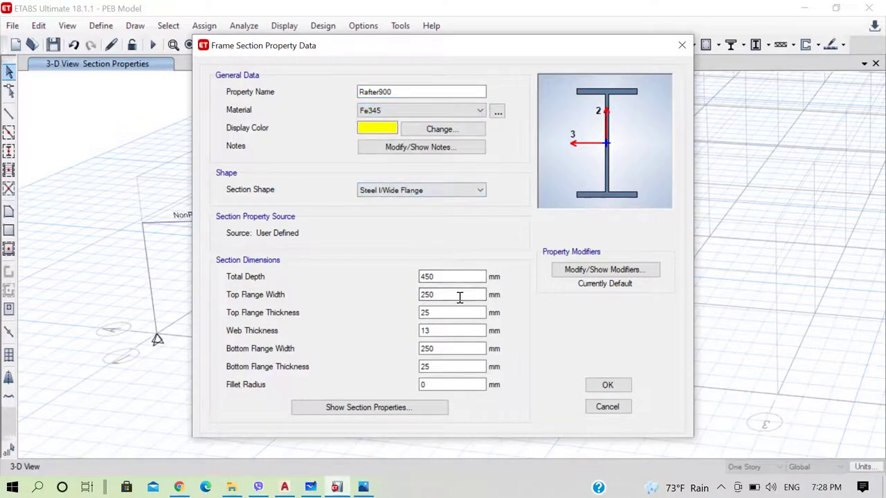
Step: Set Rafter900's total depth to 900 mm, top flange to 300 mm wide and 20 mm thick, and web thickness to 8 mm
left_click_drag(445, 278, 395, 276)
type("900")
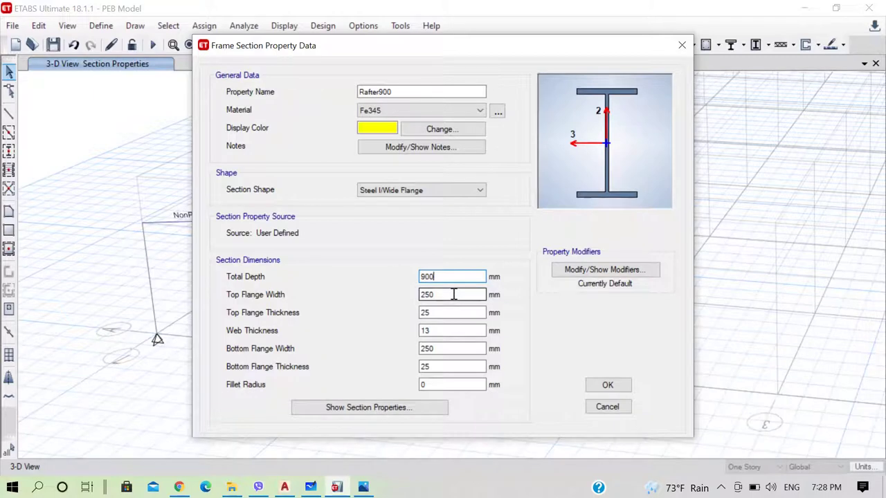
left_click_drag(446, 297, 402, 285)
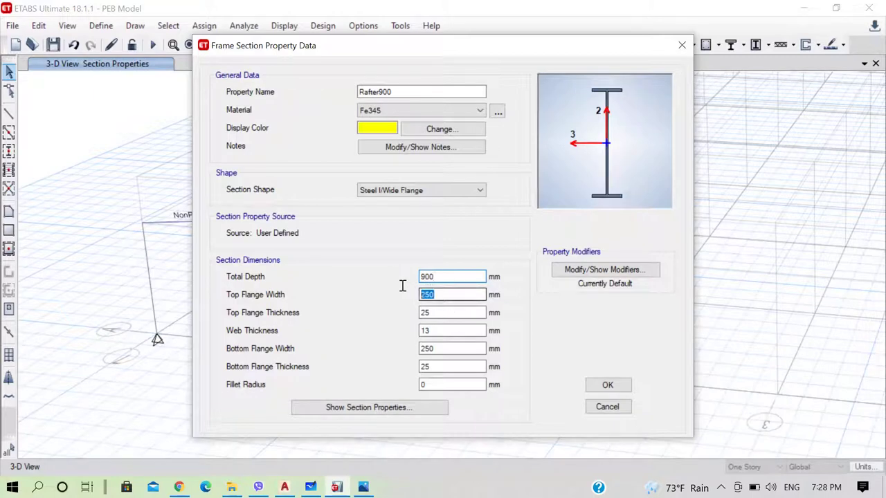
type("300")
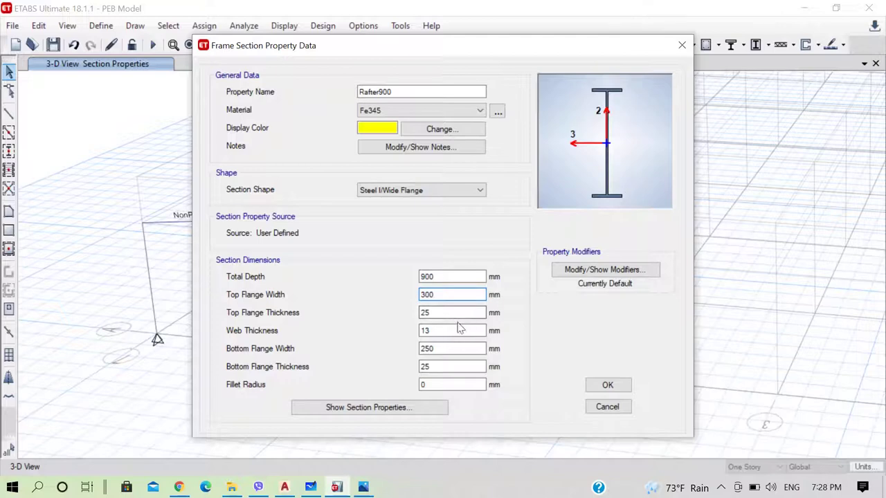
left_click_drag(445, 312, 418, 316)
type("20")
left_click_drag(416, 331, 434, 331)
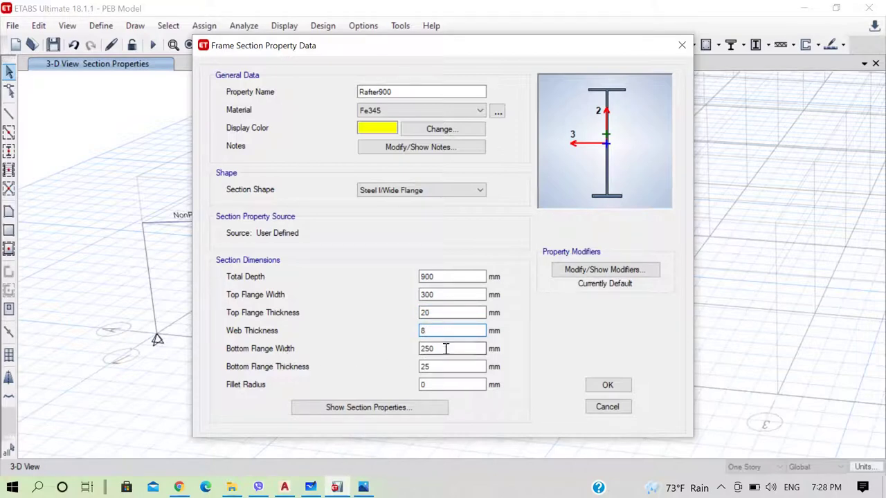
Step: Set Rafter900's bottom flange to 300 mm wide and 20 mm thick, and accept the section
left_click_drag(434, 348, 406, 367)
type("300")
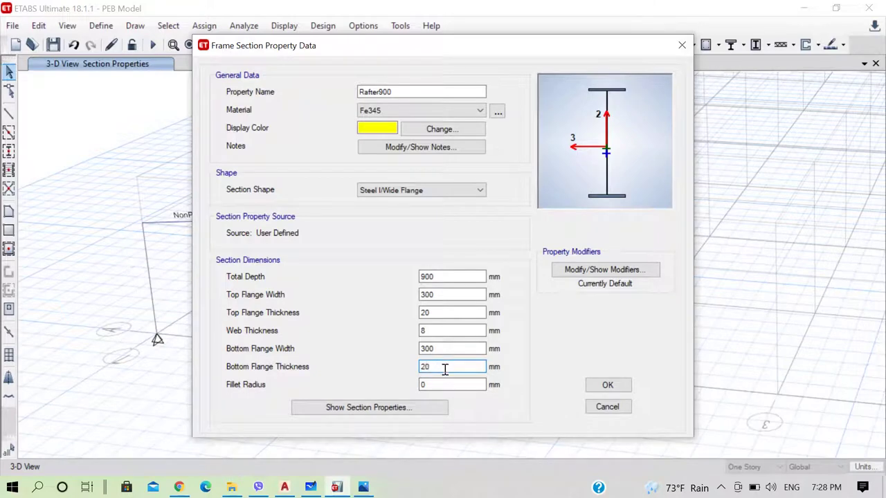
left_click(607, 385)
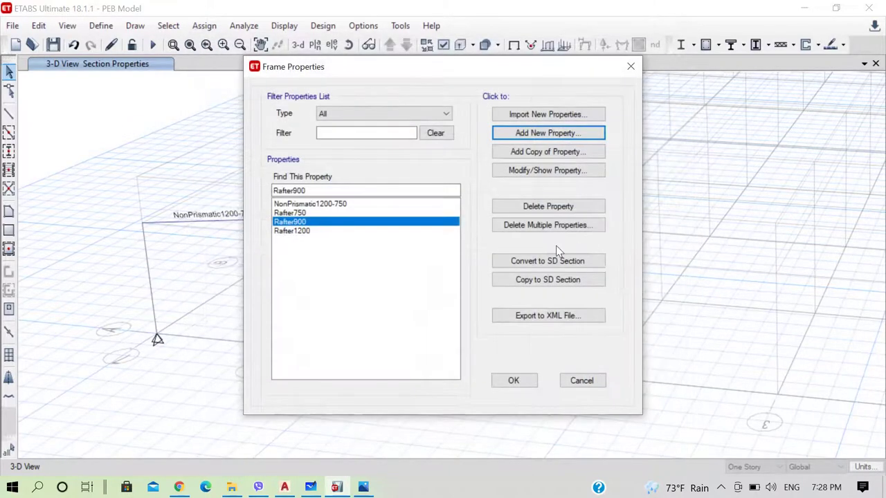
Step: Add a new nonprismatic frame section named NonPrismatic750-900
left_click(541, 136)
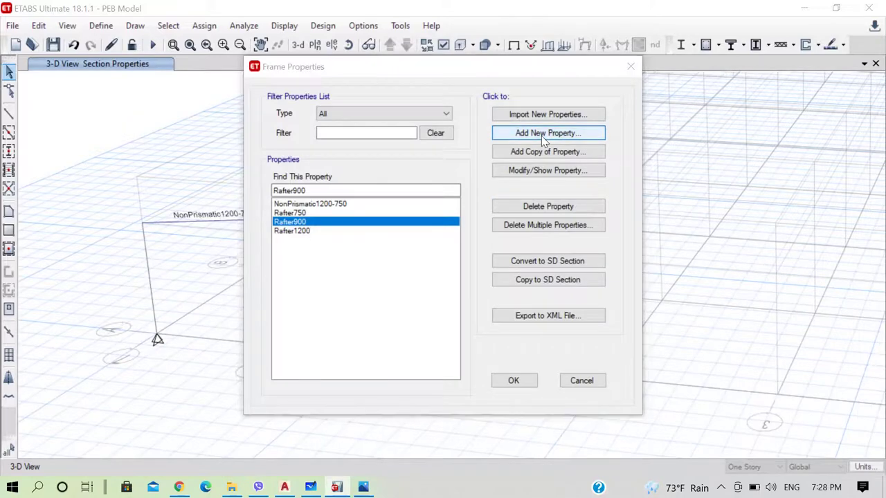
left_click(280, 308)
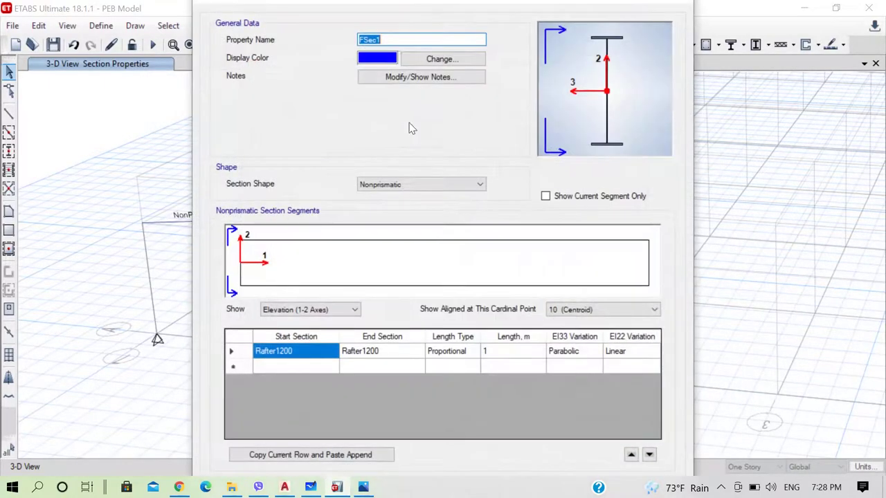
type("NonPrismatic750-900")
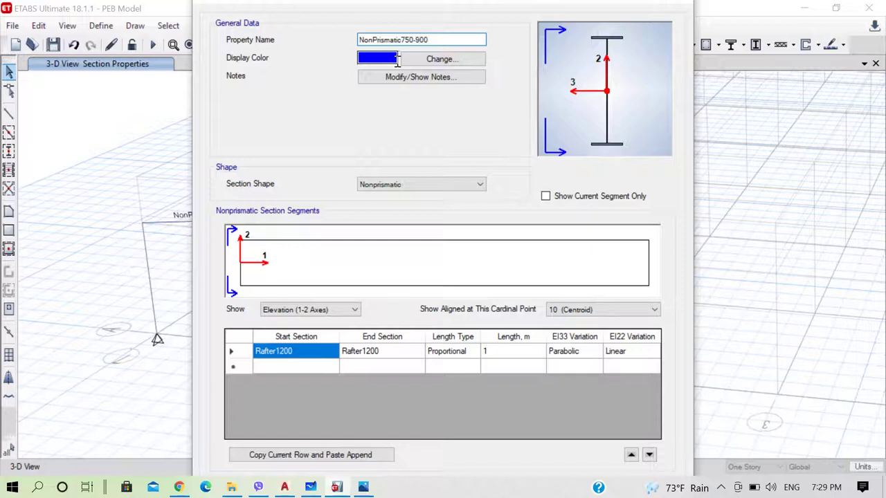
Step: Set the NonPrismatic750-900 segment's start section to Rafter750 and its end section to Rafter900
left_click(335, 355)
left_click(333, 353)
left_click(304, 372)
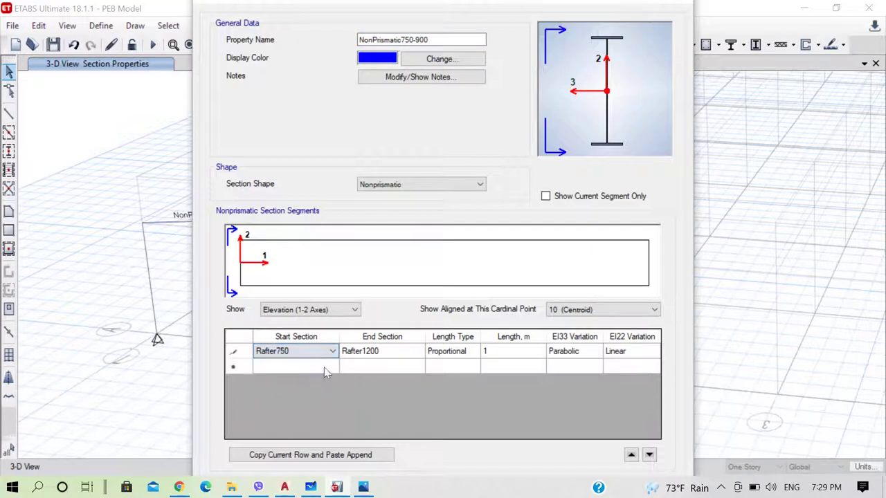
left_click(410, 353)
left_click(417, 352)
left_click(390, 381)
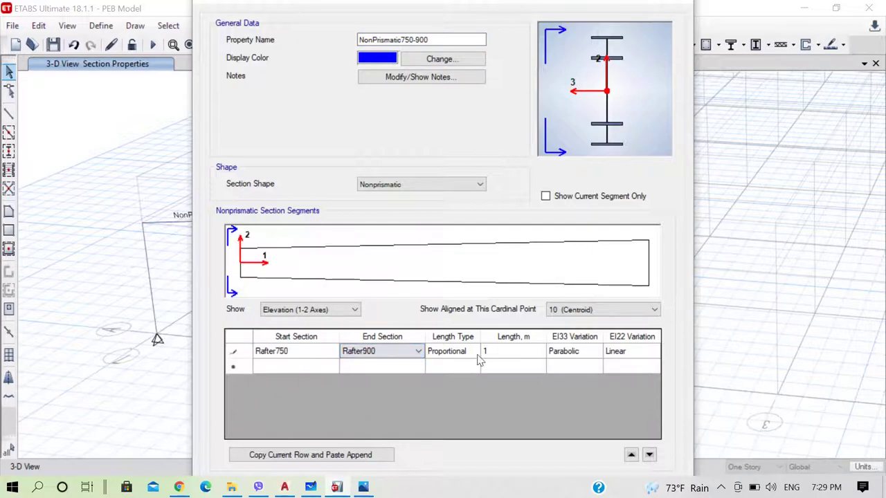
Step: Keep the Proportional length type for the segment, and accept the NonPrismatic750-900 section and the frame property definitions
left_click(462, 354)
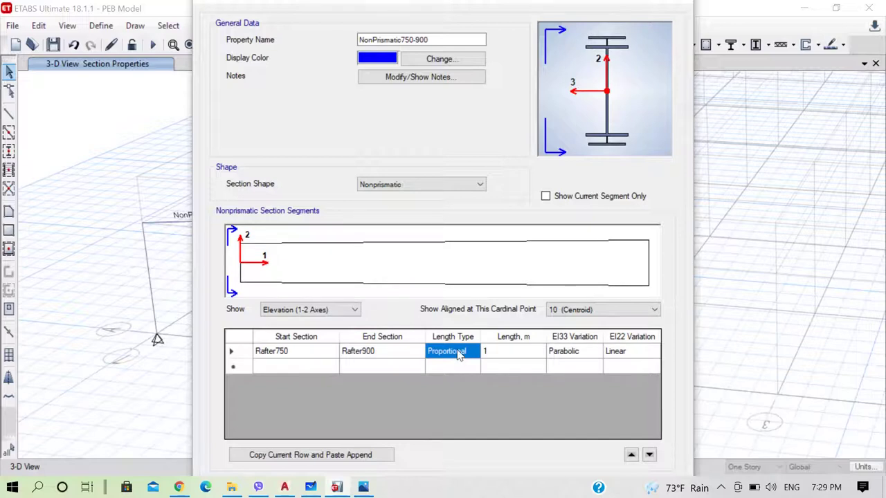
key("Tab")
key("Tab")
key("Tab")
key("Tab")
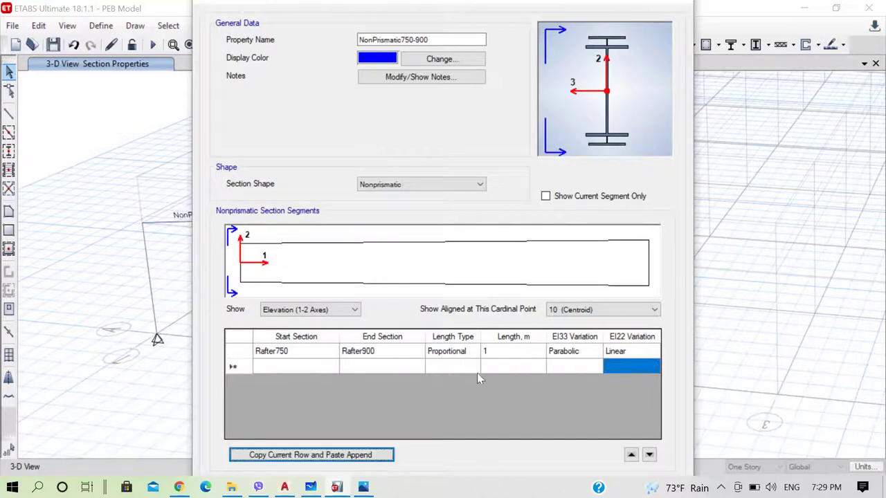
key("Tab")
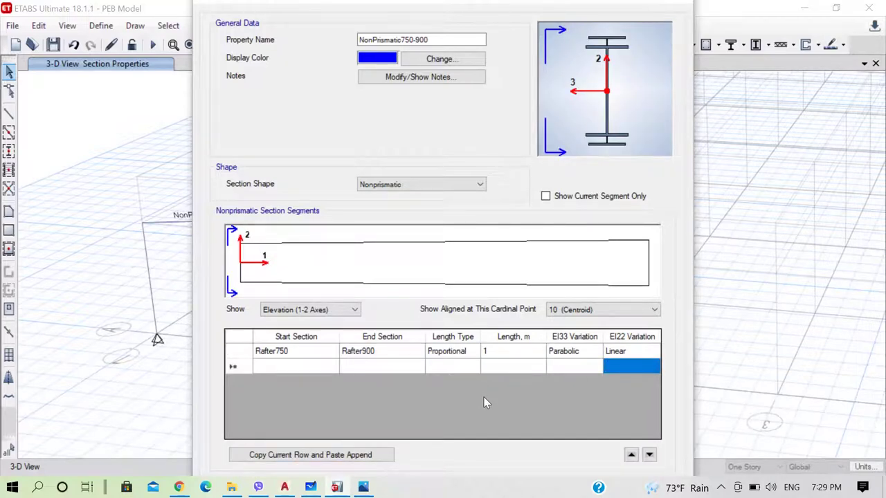
key("Return")
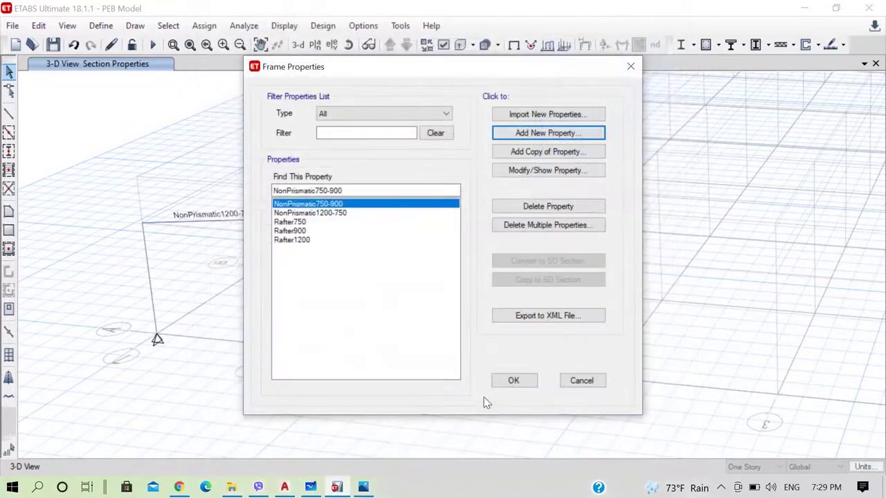
left_click(520, 381)
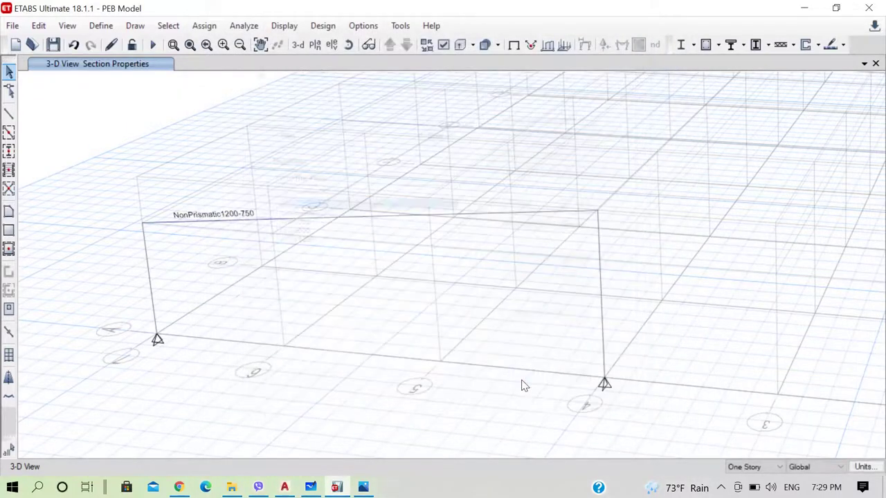
Step: Assign the NonPrismatic750-900 section to the rafter segment next to the one with NonPrismatic1200-750
left_click(322, 224)
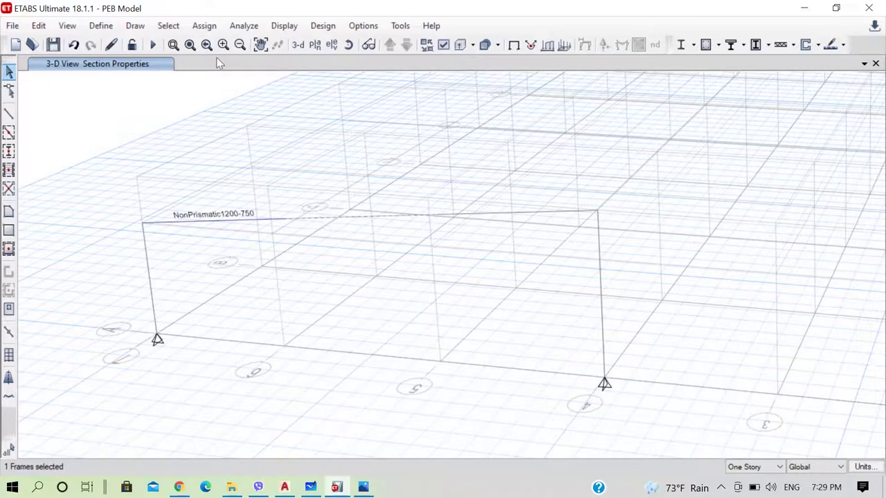
left_click(205, 28)
mouse_move(347, 60)
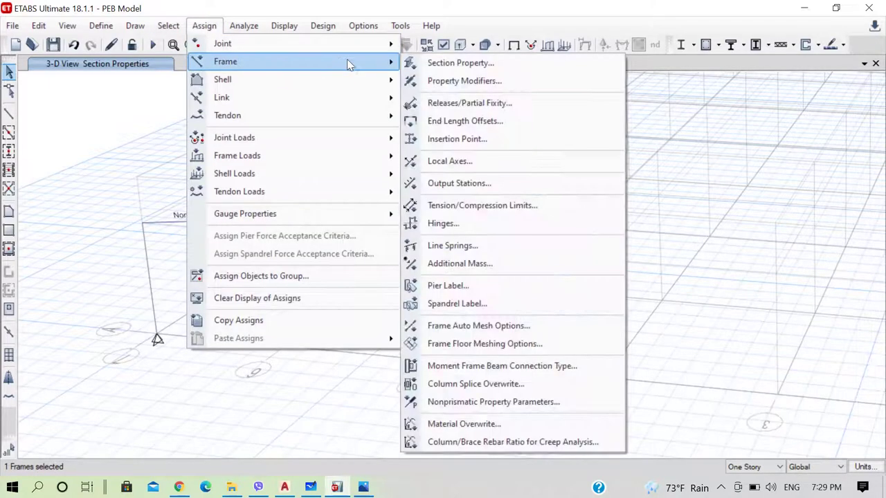
left_click(421, 61)
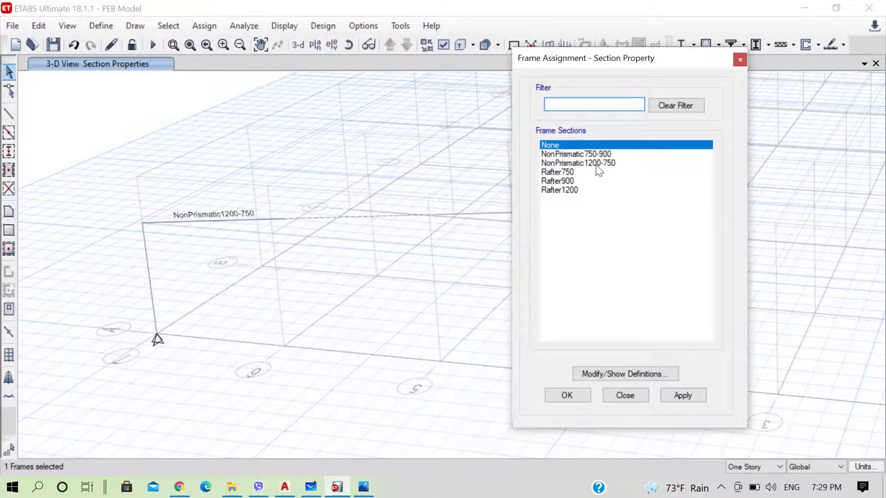
left_click(594, 154)
left_click(580, 400)
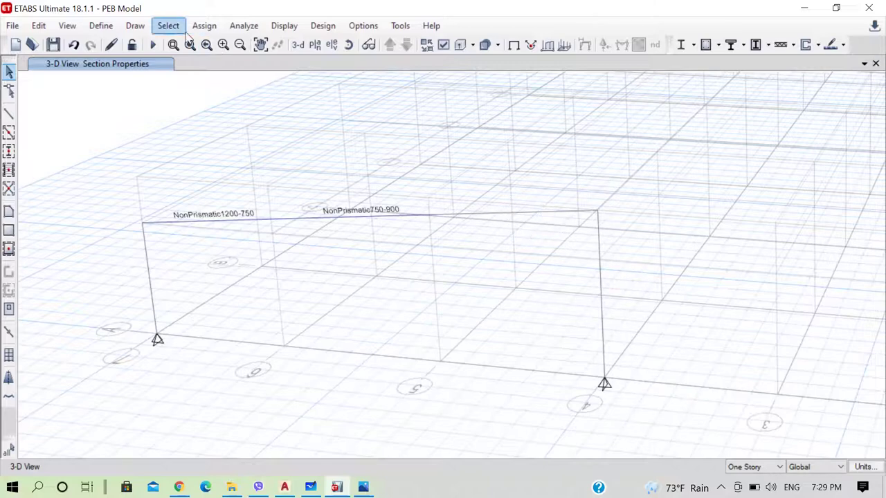
Step: Add a copy of the NonPrismatic750-900 frame section and name it NonPrismatic900-750
left_click(108, 26)
mouse_move(212, 53)
left_click(340, 56)
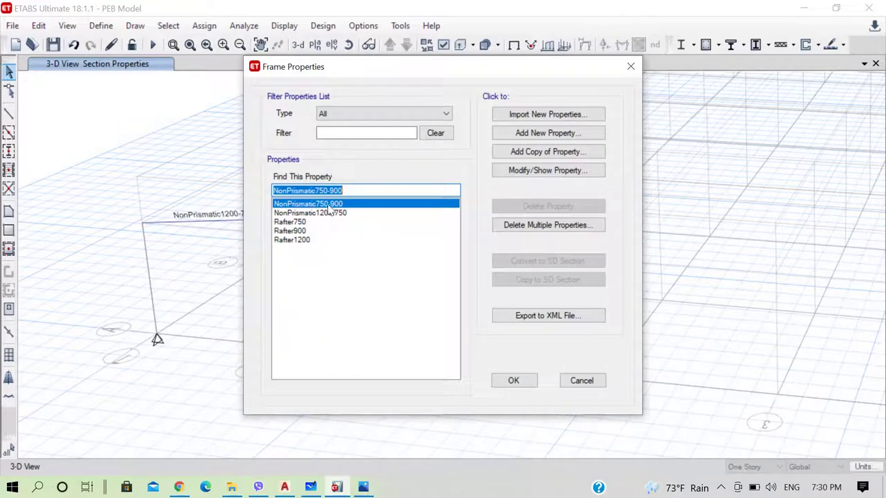
left_click(541, 154)
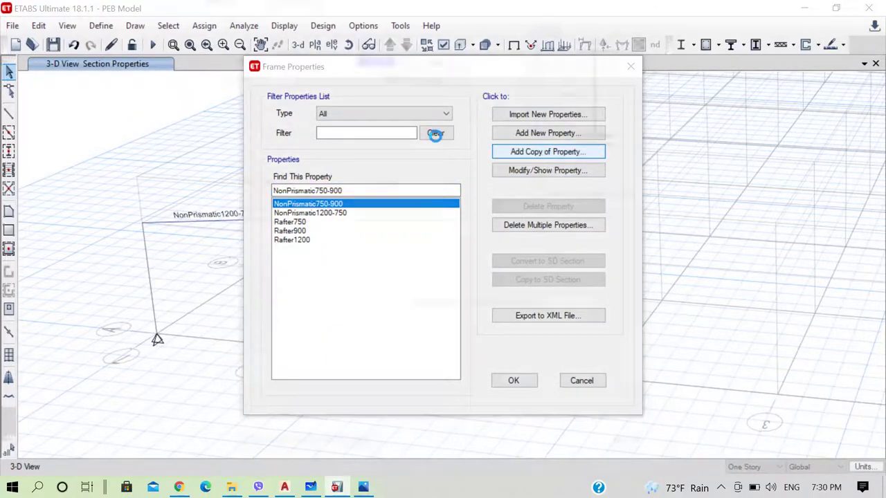
type("NonPrismatic900-750")
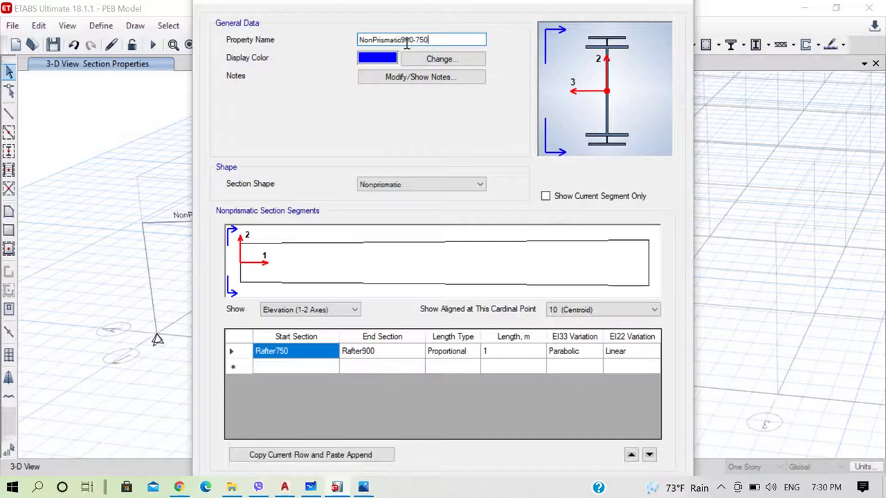
Step: Set the NonPrismatic900-750 segment's start section to Rafter900 and its end section to Rafter750
left_click(337, 354)
left_click(333, 353)
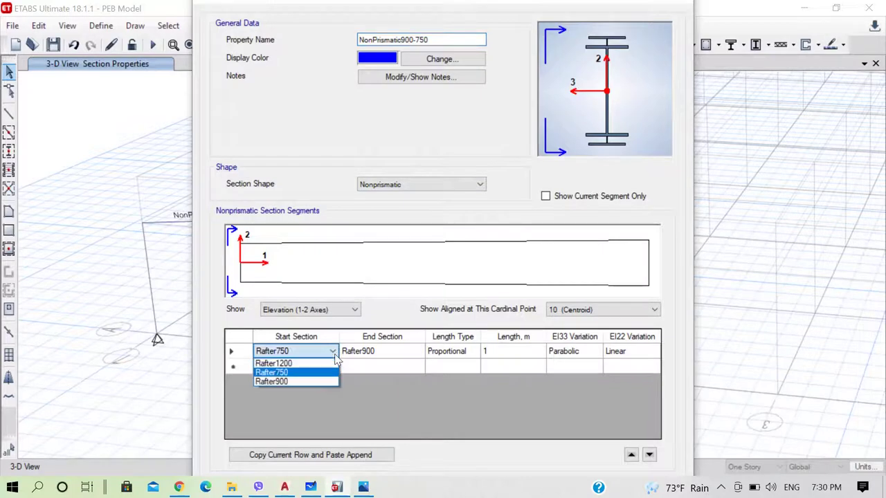
left_click(308, 382)
left_click(410, 354)
left_click(418, 355)
left_click(419, 352)
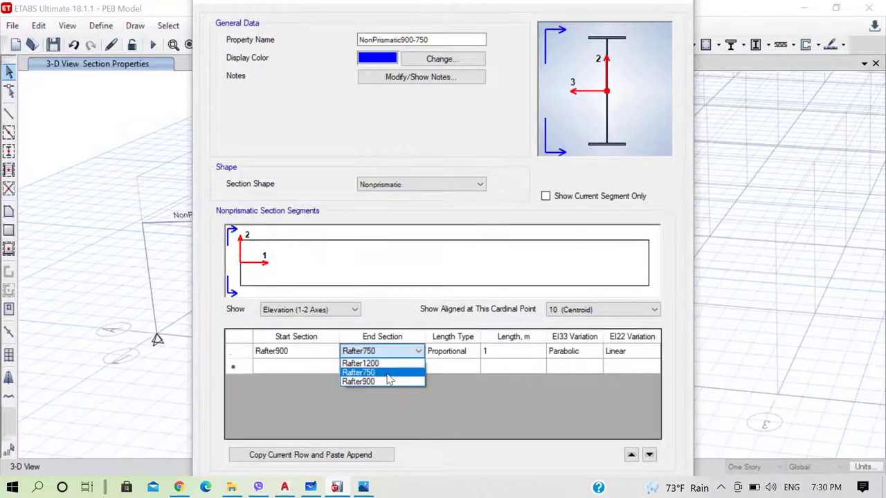
left_click(387, 374)
left_click(443, 356)
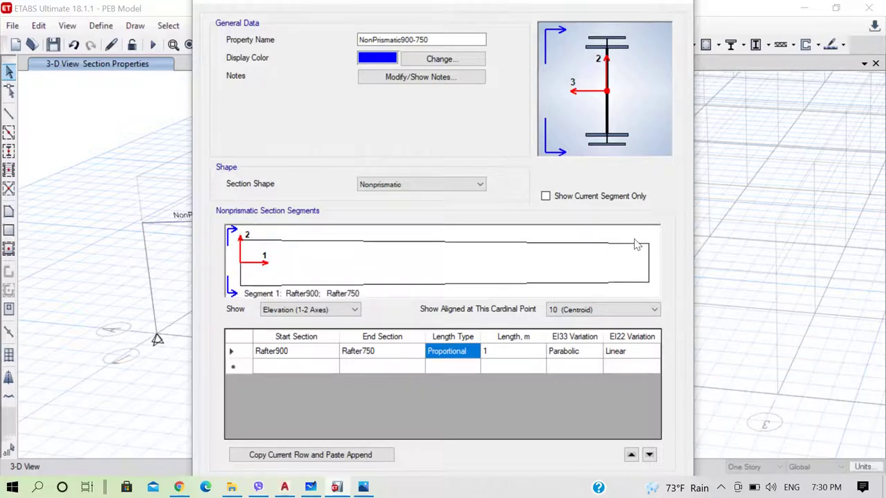
Step: Accept the NonPrismatic900-750 section and the frame property definitions
left_click(621, 368)
key("Tab")
key("Tab")
key("Tab")
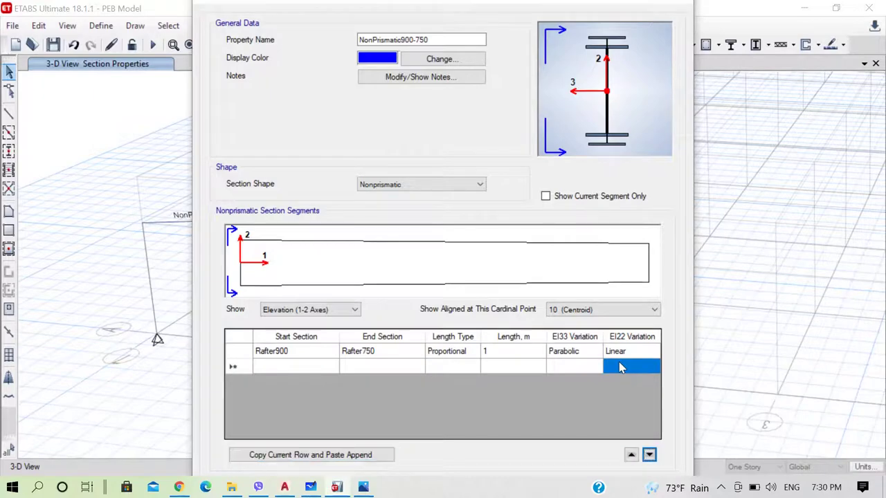
key("Return")
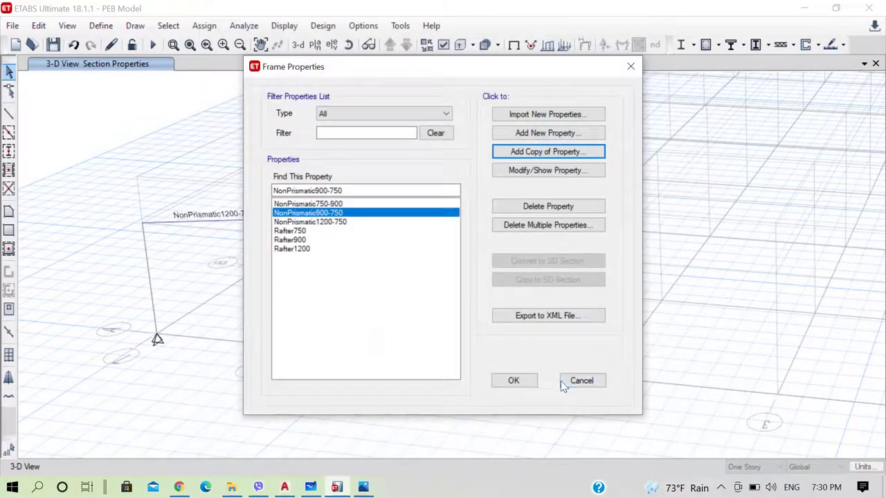
left_click(515, 380)
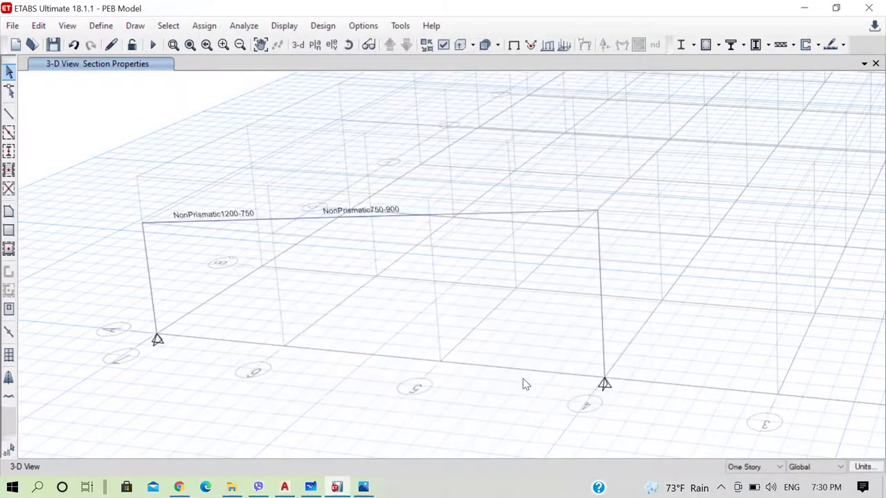
Step: Assign the NonPrismatic900-750 section to the rafter segment next to the one with NonPrismatic750-900
left_click(476, 220)
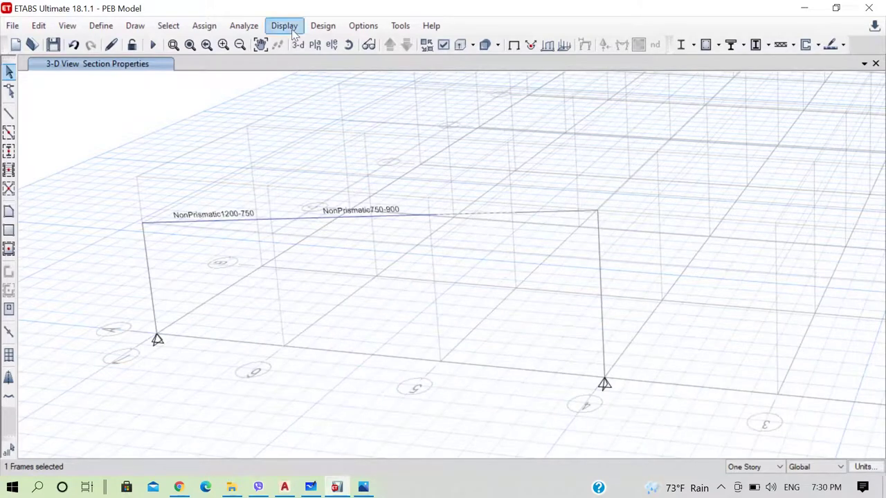
left_click(203, 29)
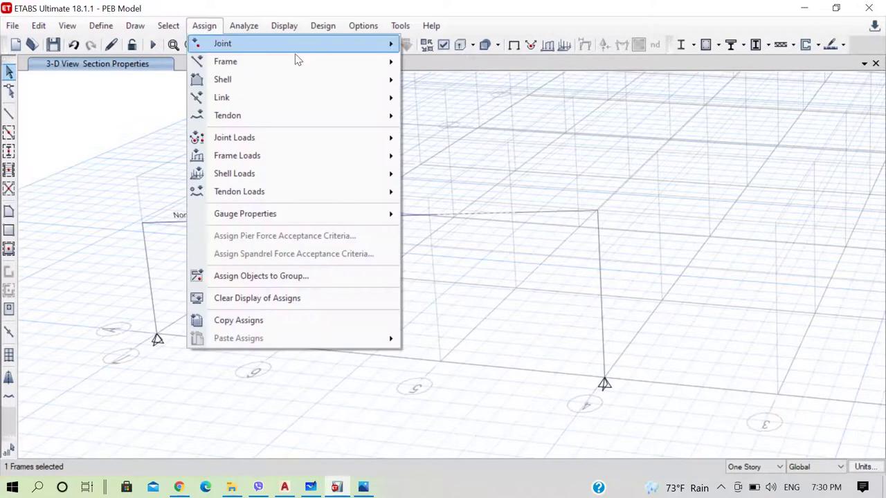
mouse_move(362, 64)
left_click(425, 64)
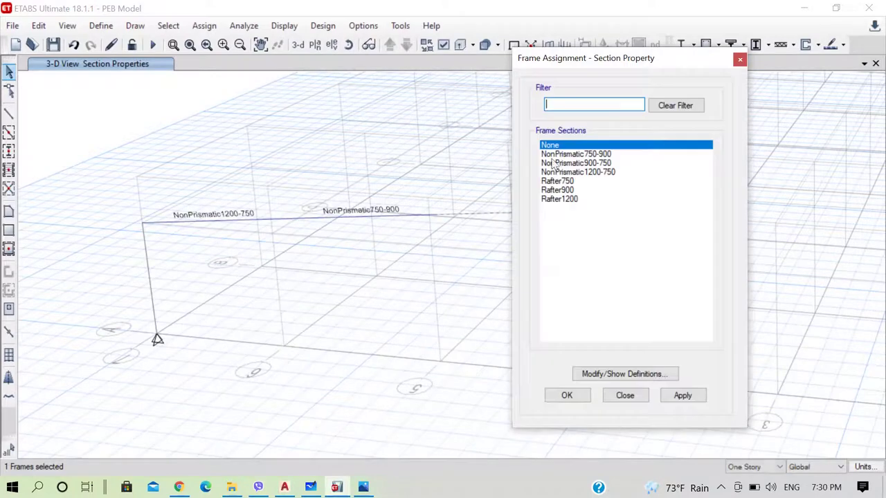
left_click(598, 163)
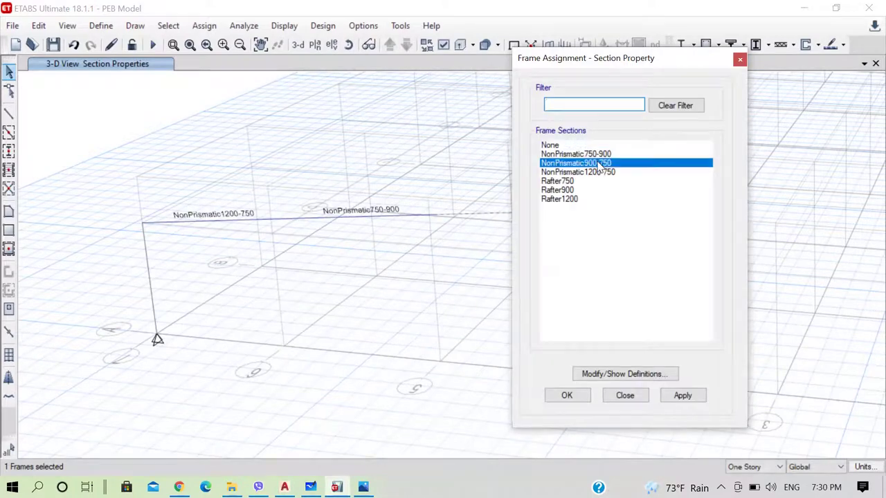
left_click(568, 395)
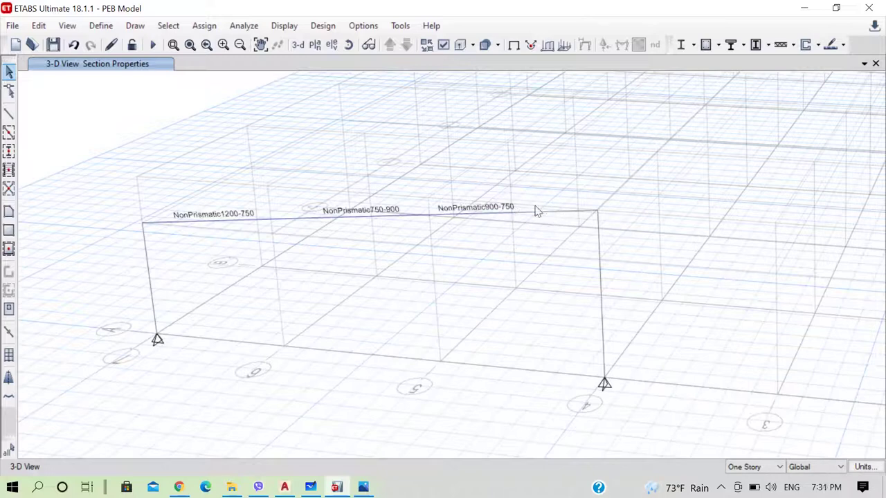
Step: Assign the Rafter750 section to the last rafter segment, between the NonPrismatic900-750 segment and the column at grid 4
left_click(557, 213)
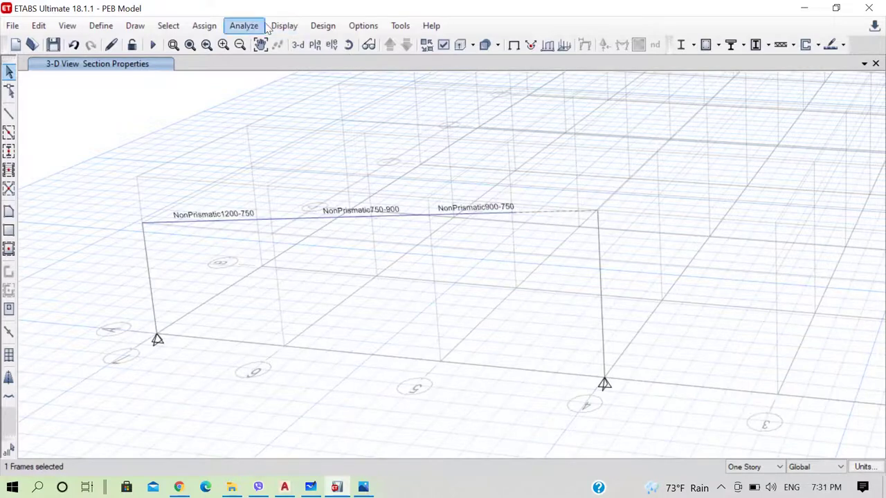
left_click(212, 29)
mouse_move(354, 66)
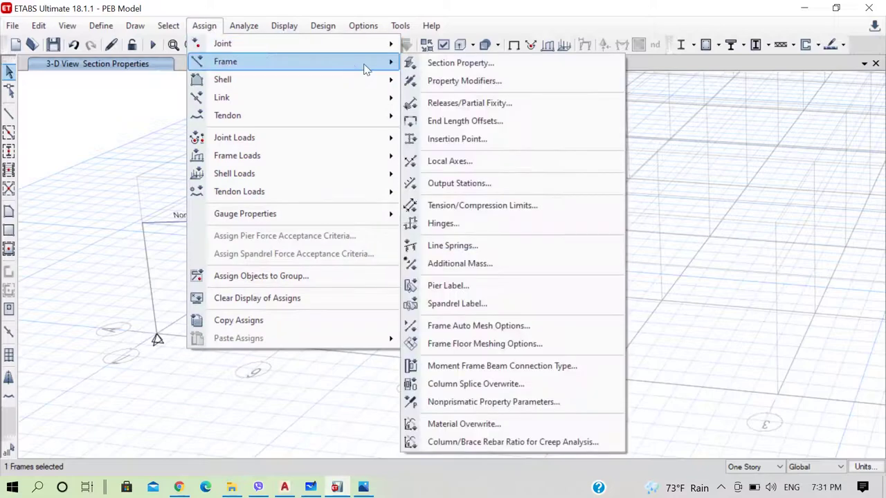
left_click(456, 64)
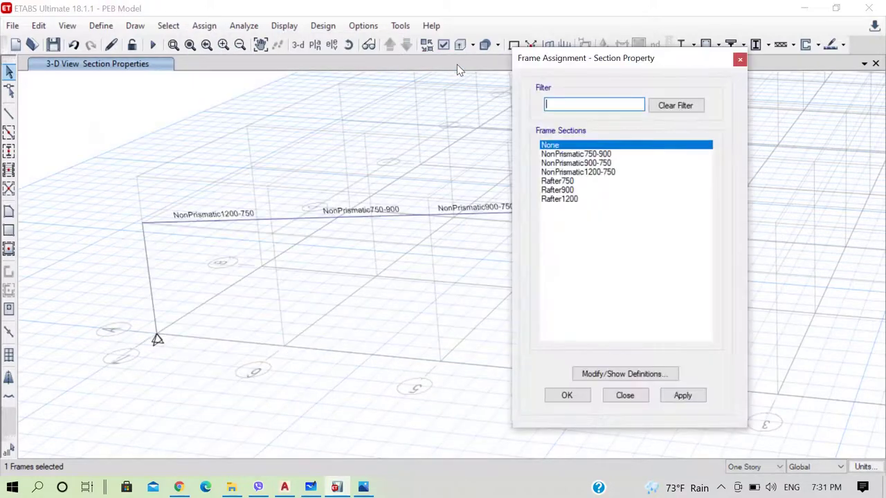
left_click(562, 181)
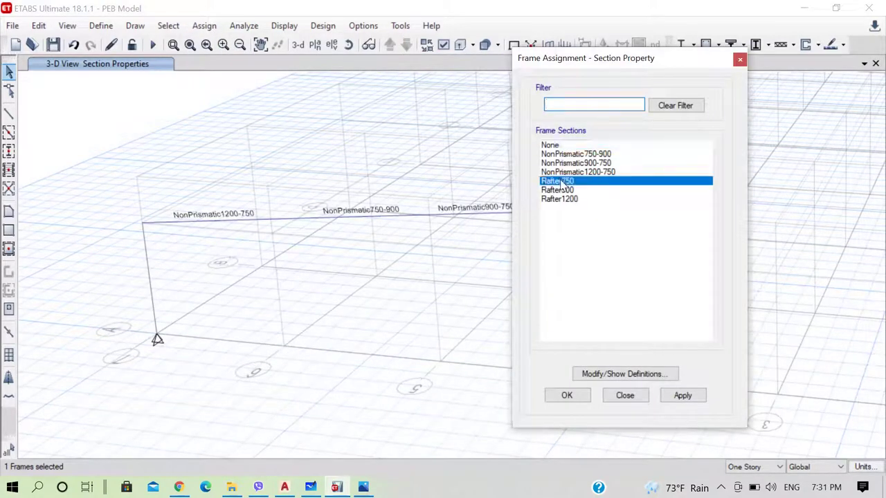
left_click_drag(606, 59, 700, 38)
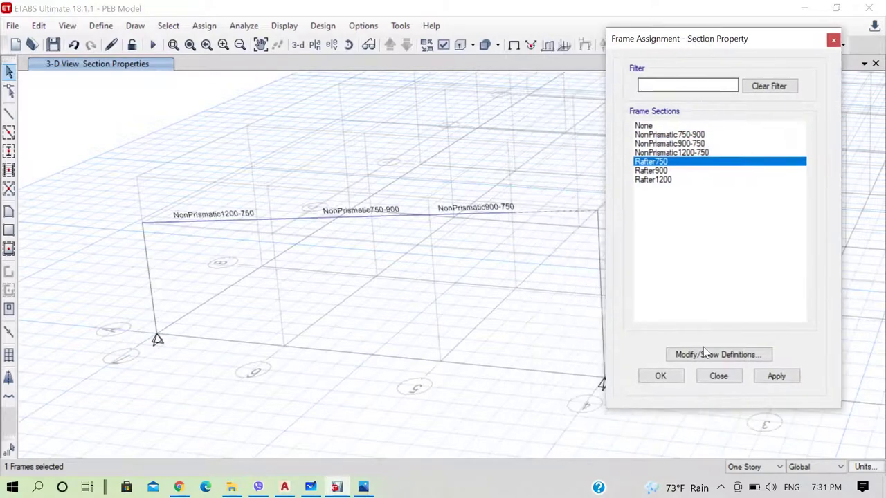
left_click(661, 375)
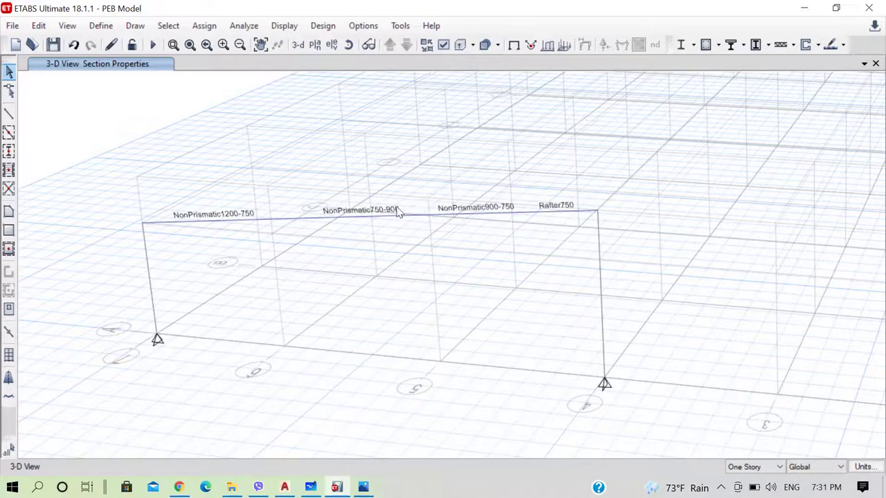
Step: Add a new Steel I/Wide Flange frame section named Column350 with material Fe345
left_click(101, 26)
mouse_move(284, 54)
left_click(335, 50)
left_click(567, 134)
left_click(493, 208)
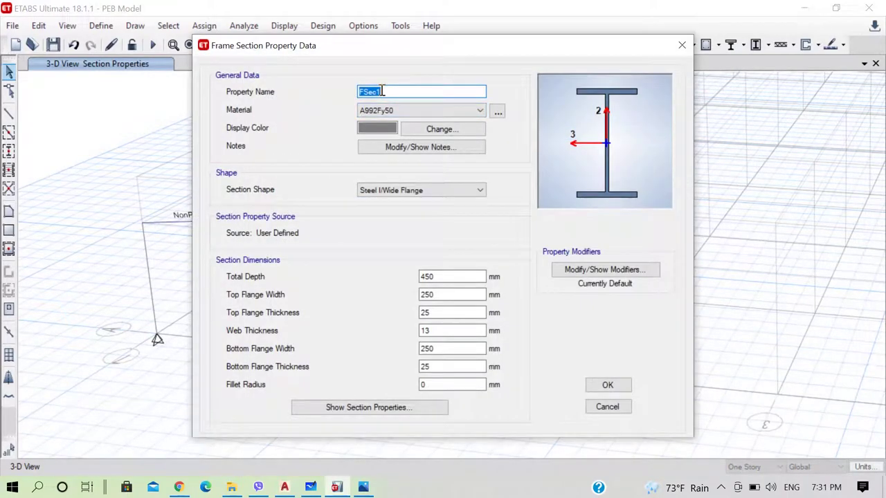
type("Column350")
left_click(381, 109)
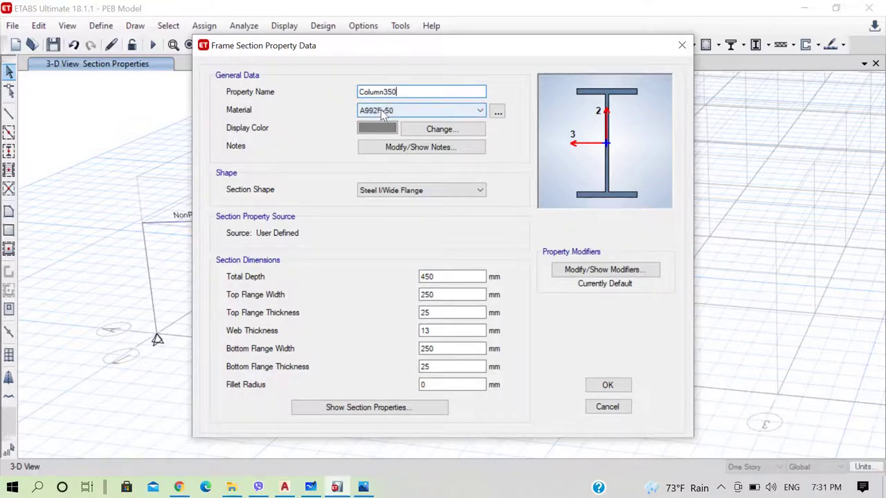
left_click(391, 159)
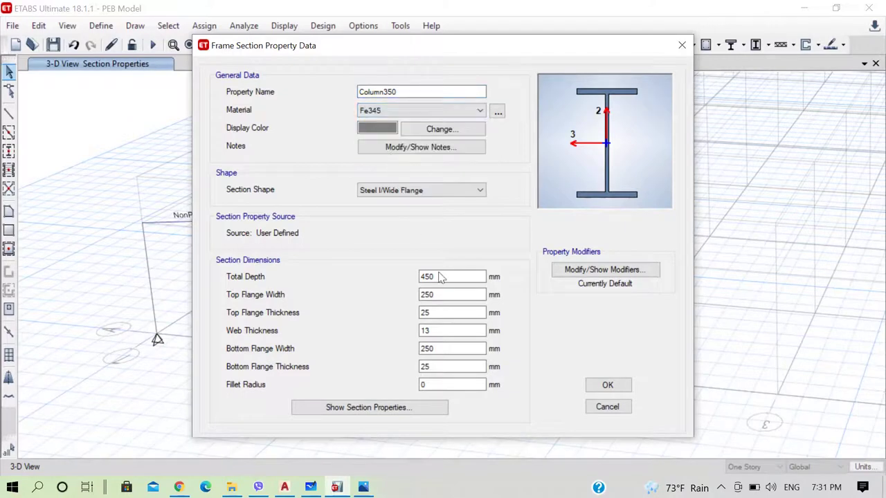
Step: Set Column350's total depth to 350 mm and its top flange to 200 mm wide and 16 mm thick
left_click_drag(445, 278, 391, 274)
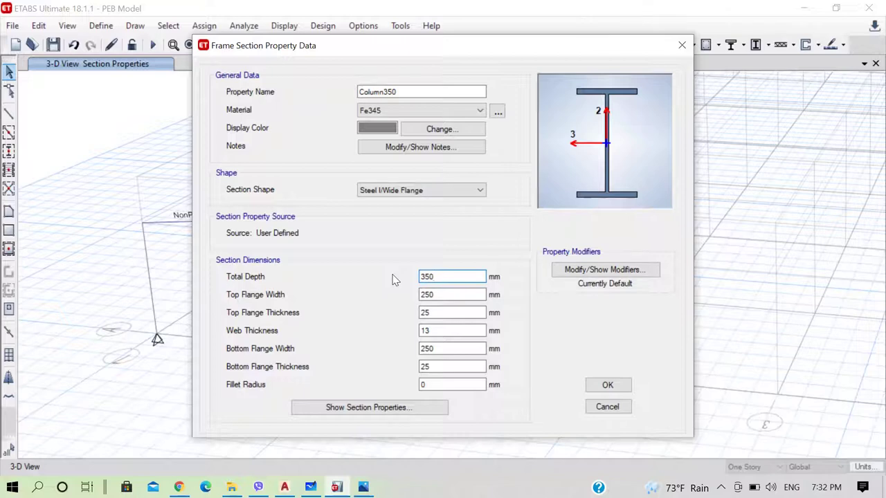
double_click(435, 295)
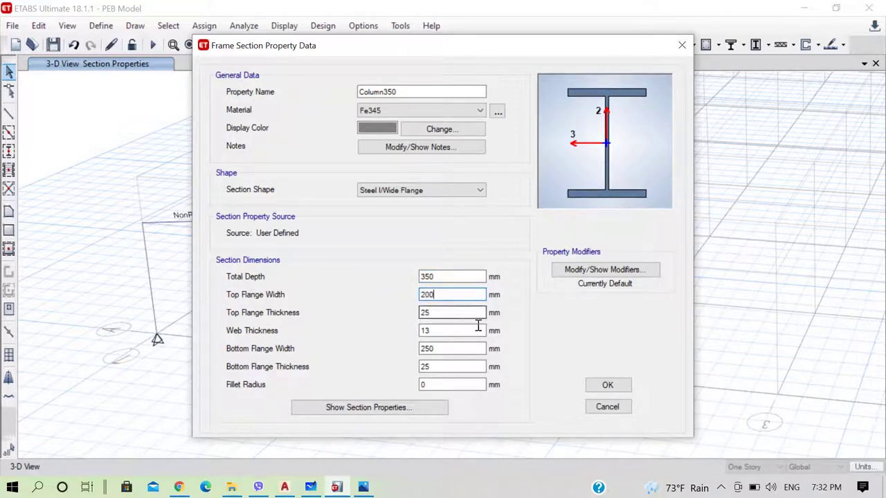
left_click_drag(437, 312, 406, 312)
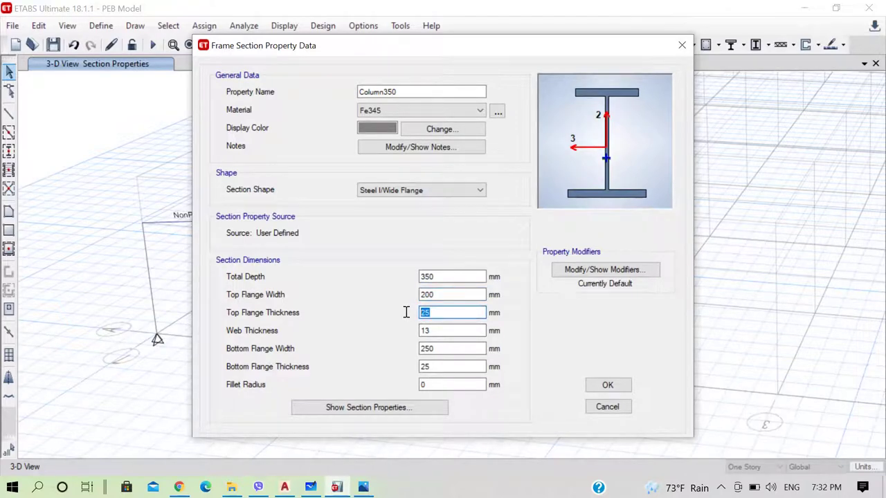
type("16")
Step: Set Column350's web thickness to 8 mm and its bottom flange to 200 mm wide and 16 mm thick, and accept the section
left_click_drag(439, 330, 404, 345)
type("8")
type("200")
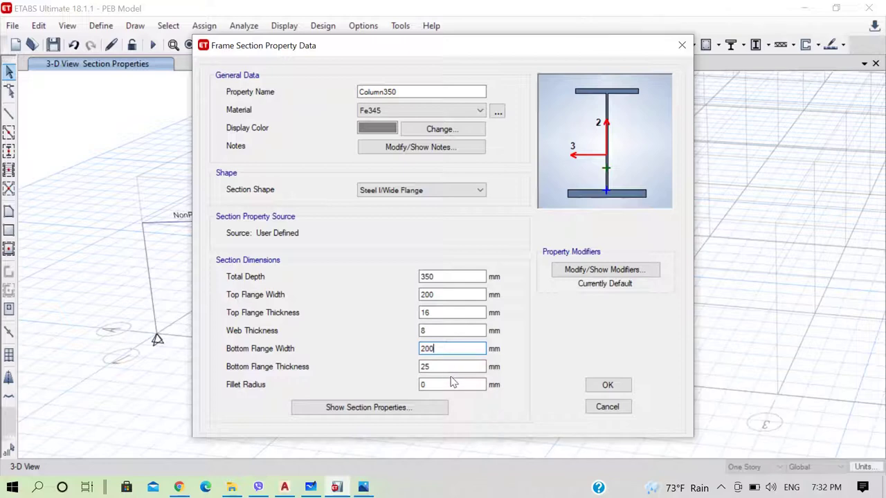
left_click_drag(441, 365, 395, 365)
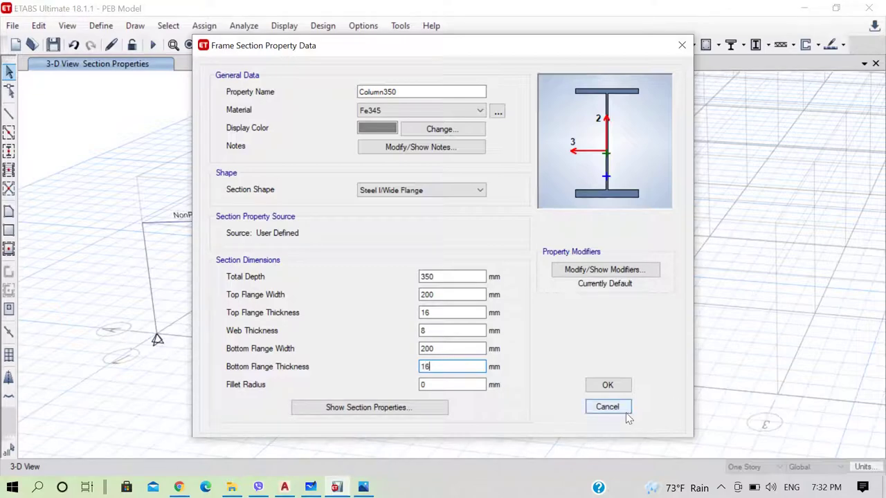
left_click(615, 387)
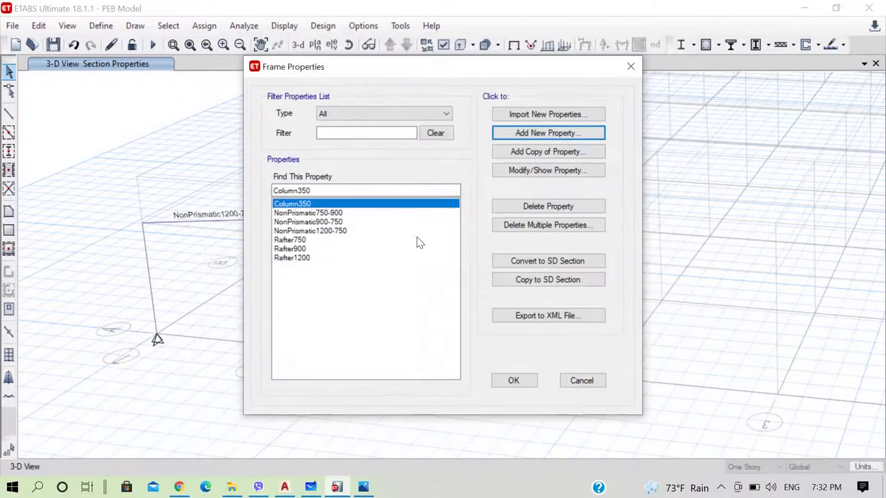
Step: Add a new nonprismatic frame section named Column350-900
left_click(535, 136)
left_click(268, 305)
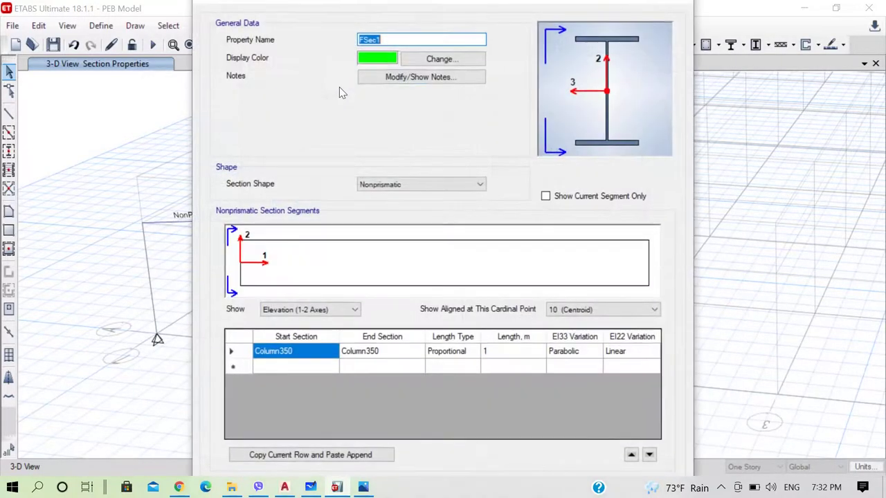
type("Column350-900")
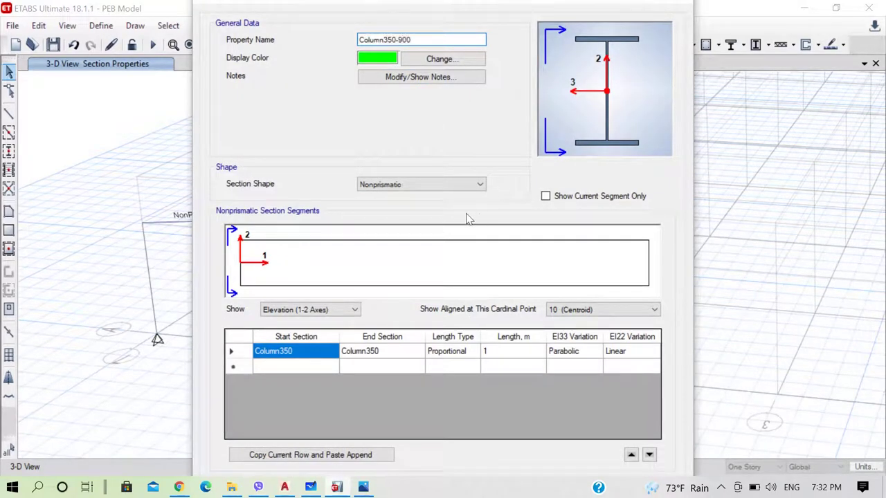
Step: Keep Column350 as the Column350-900 segment's start section and set its end section to Rafter900
left_click(313, 353)
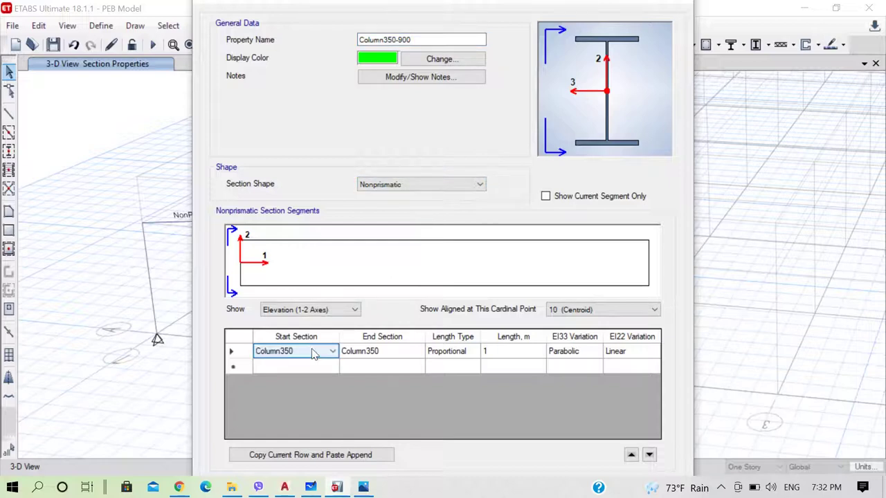
left_click(387, 358)
left_click(415, 362)
left_click(418, 355)
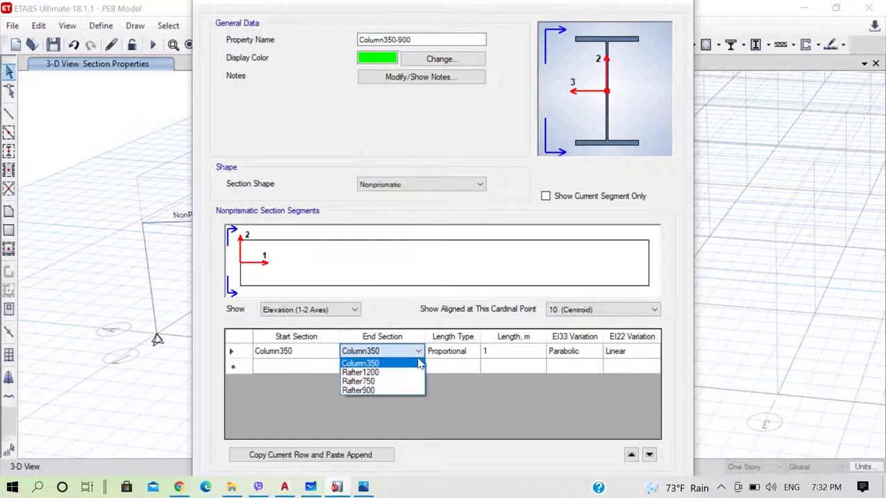
left_click(377, 389)
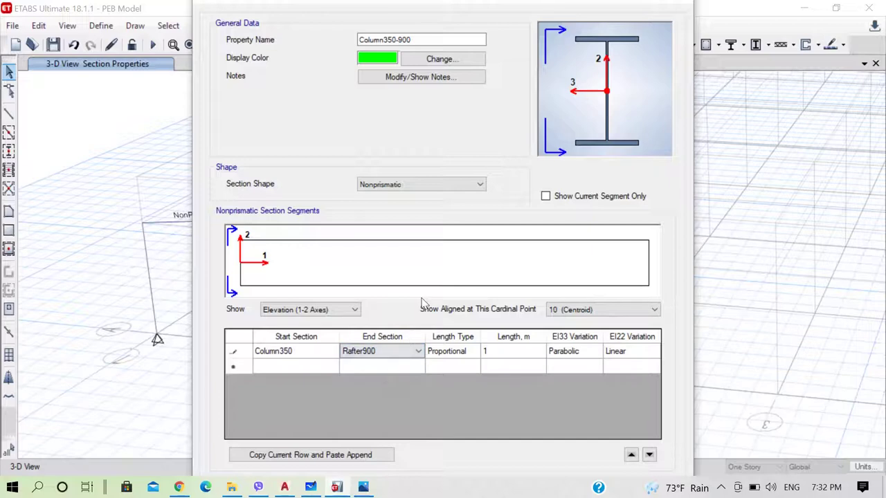
left_click(450, 349)
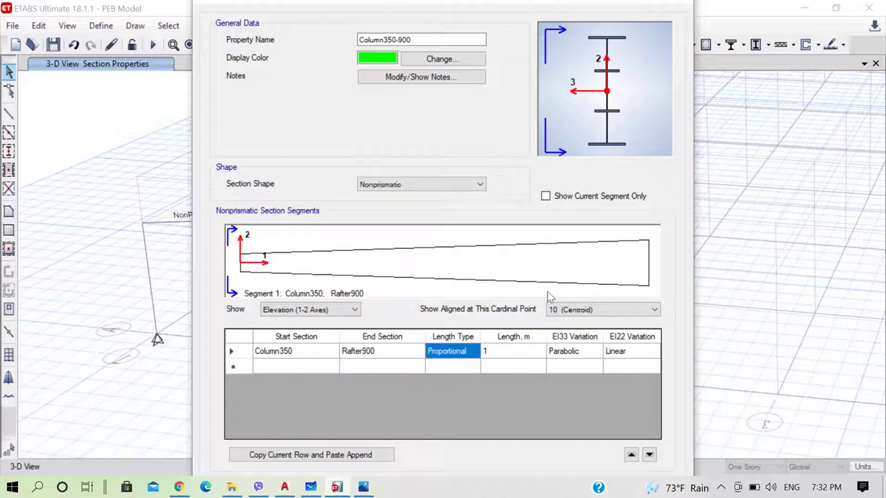
Step: Accept the Column350-900 nonprismatic section and close the frame property definitions
left_click(639, 366)
key("Tab")
key("Tab")
key("Tab")
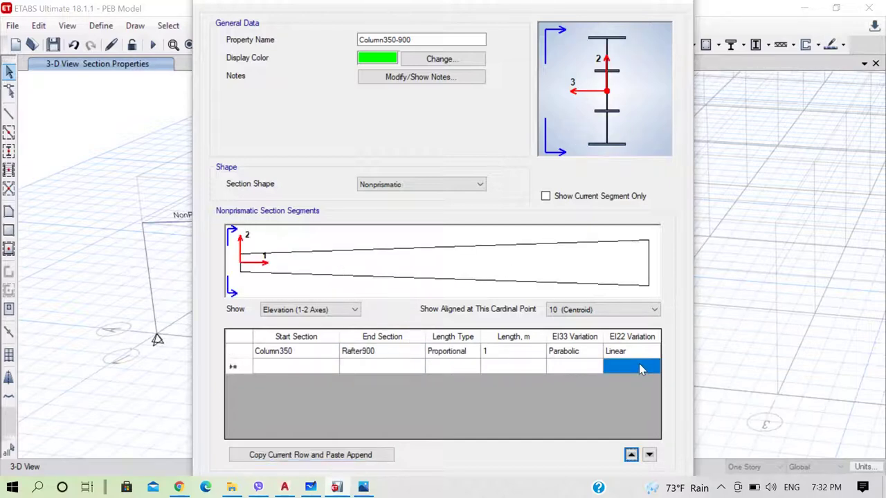
key("Return")
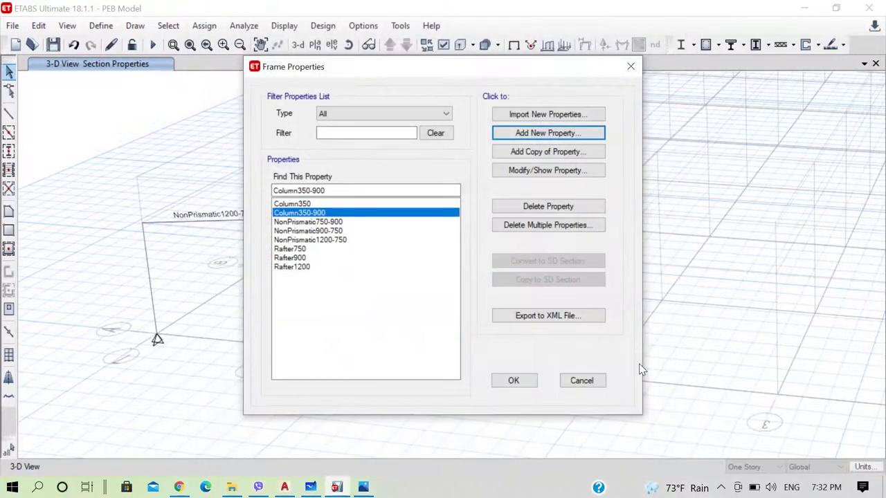
left_click(519, 380)
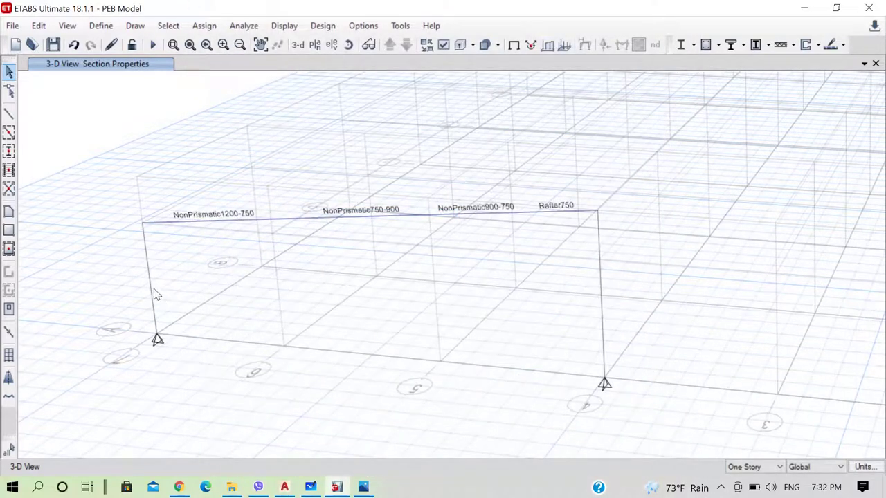
Step: Assign the Column350-900 section to the outer column at grid 7
left_click(152, 290)
left_click(204, 25)
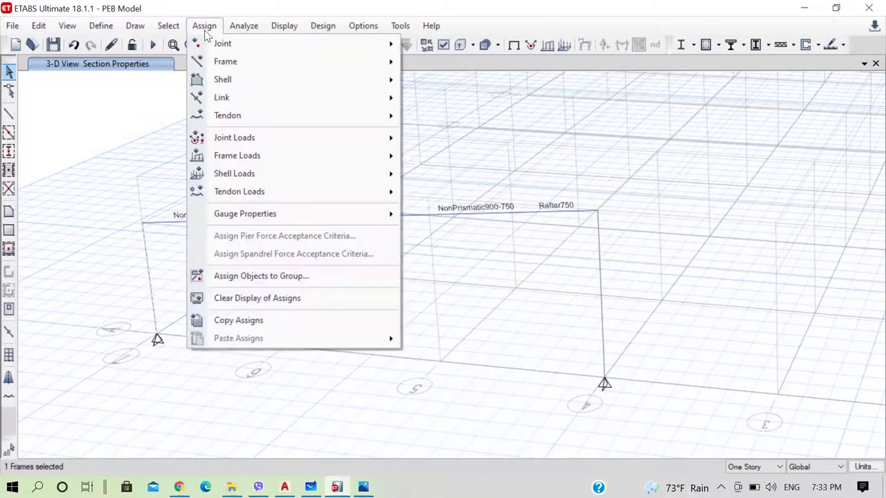
mouse_move(269, 63)
left_click(436, 65)
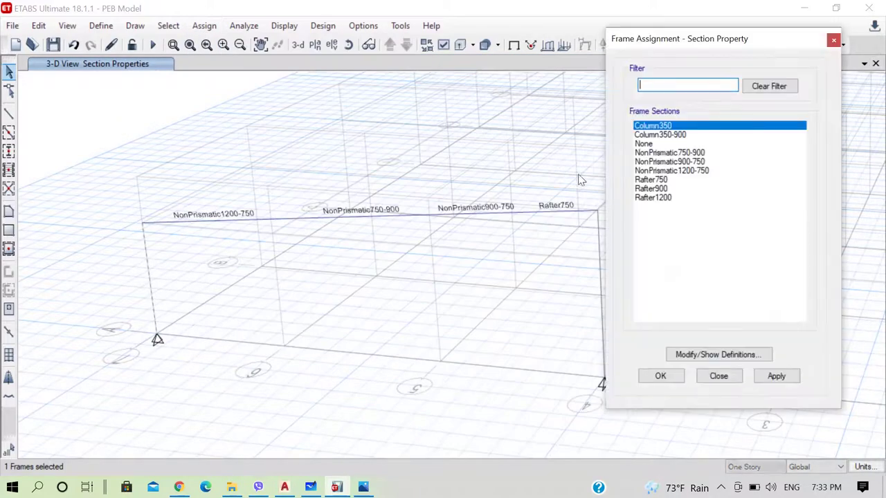
left_click(668, 135)
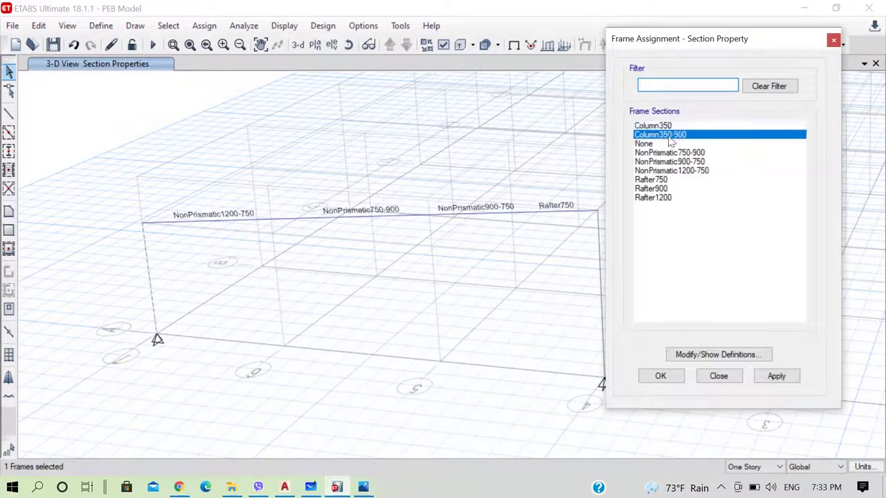
left_click(660, 377)
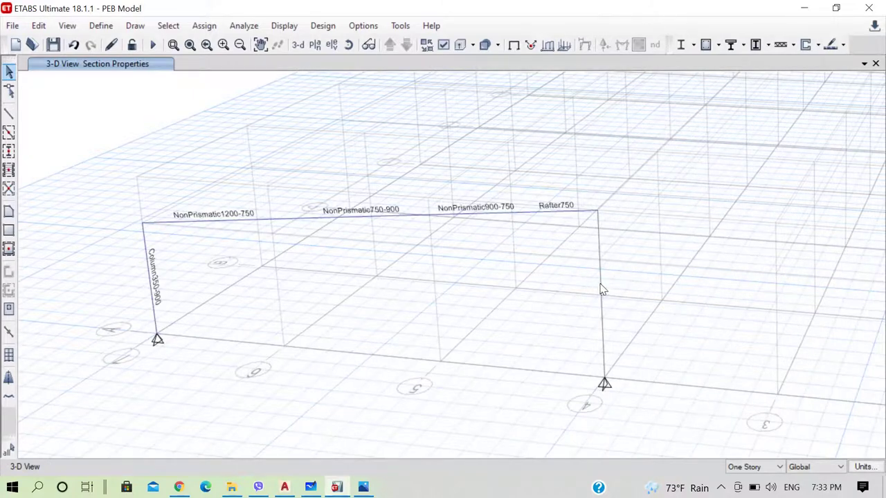
Step: Assign the Column350 section to the column at grid 4
left_click(601, 289)
left_click(199, 26)
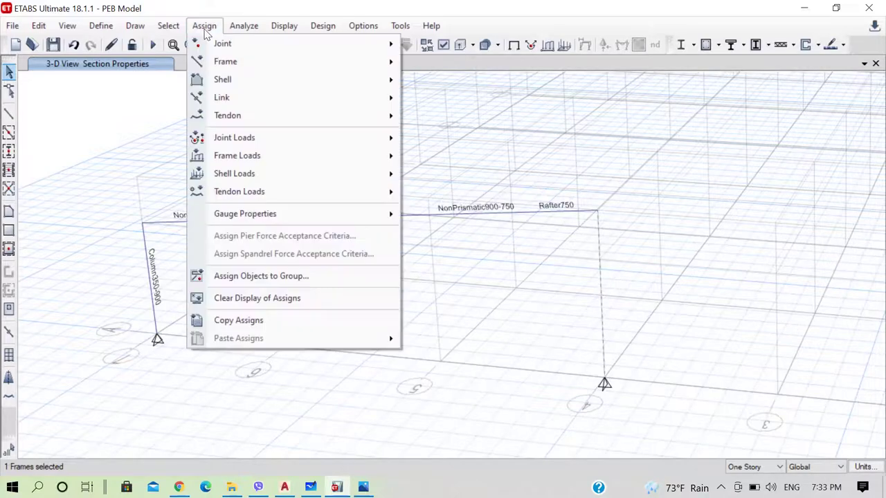
mouse_move(367, 65)
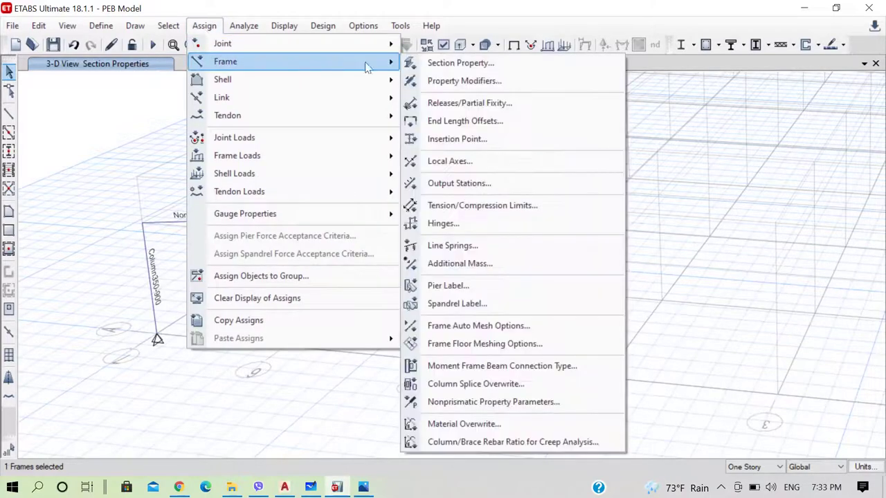
left_click(460, 63)
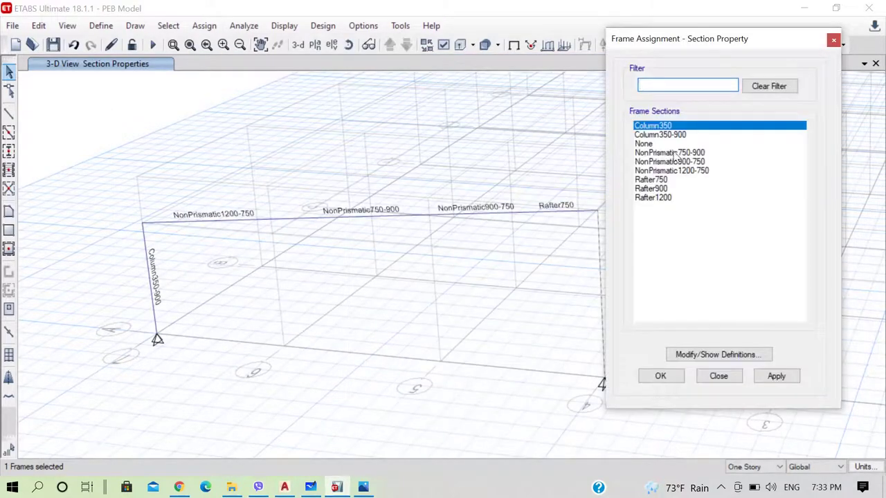
left_click(660, 376)
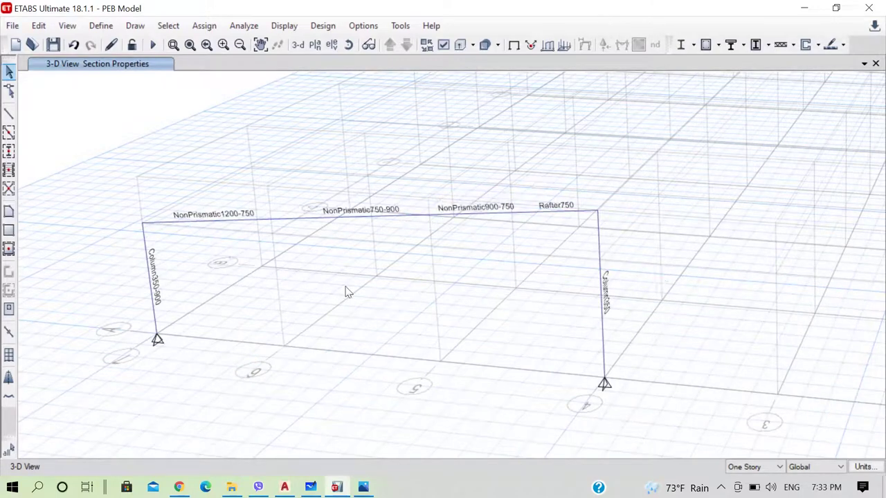
scroll(317, 323, "down", 5)
scroll(418, 344, "up", 6)
scroll(419, 362, "down", 5)
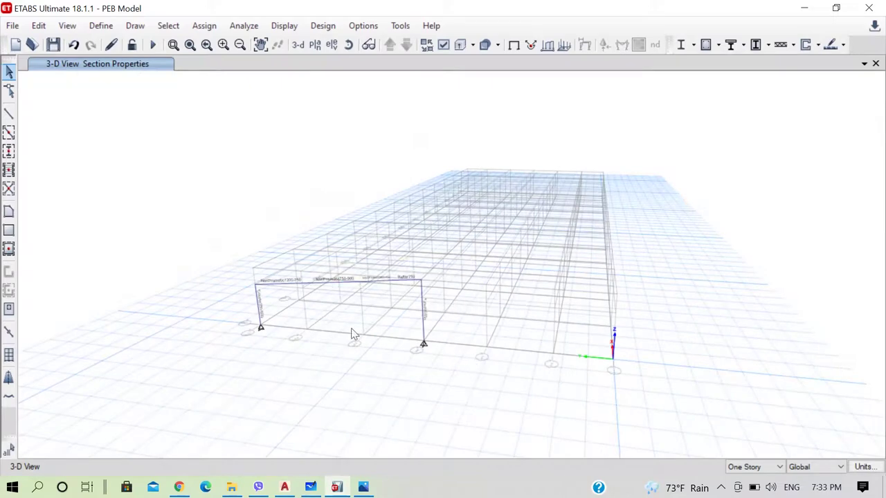
scroll(353, 334, "up", 4)
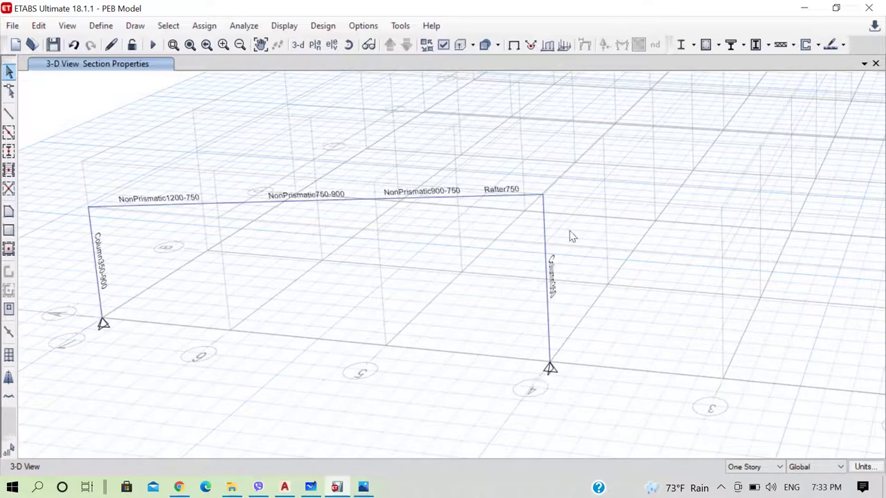
mouse_move(477, 200)
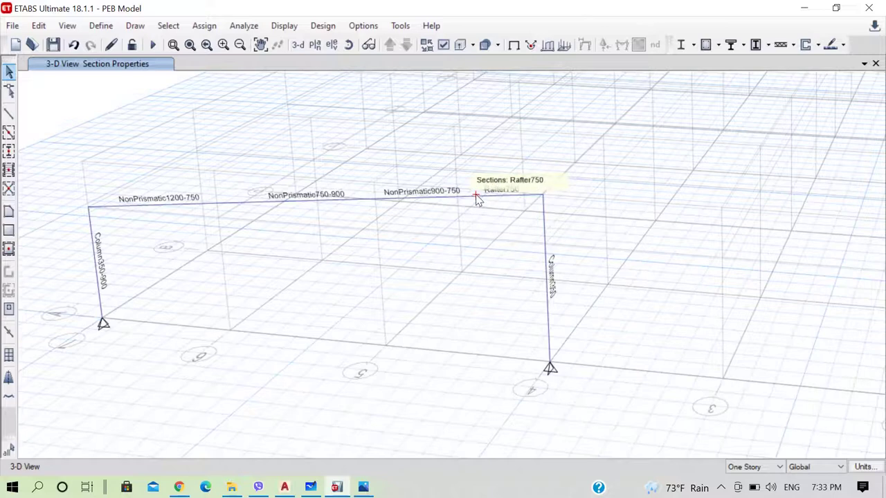
left_click(479, 199)
left_click(400, 202)
left_click(332, 201)
left_click(198, 203)
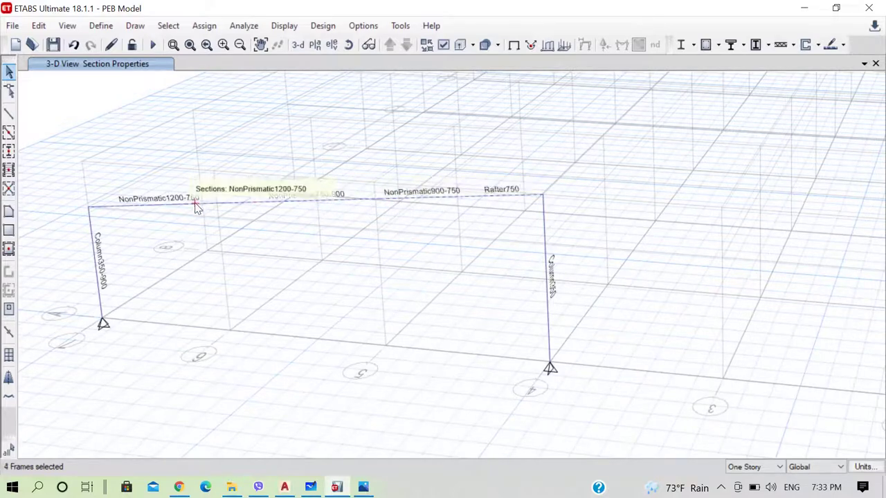
left_click(97, 269)
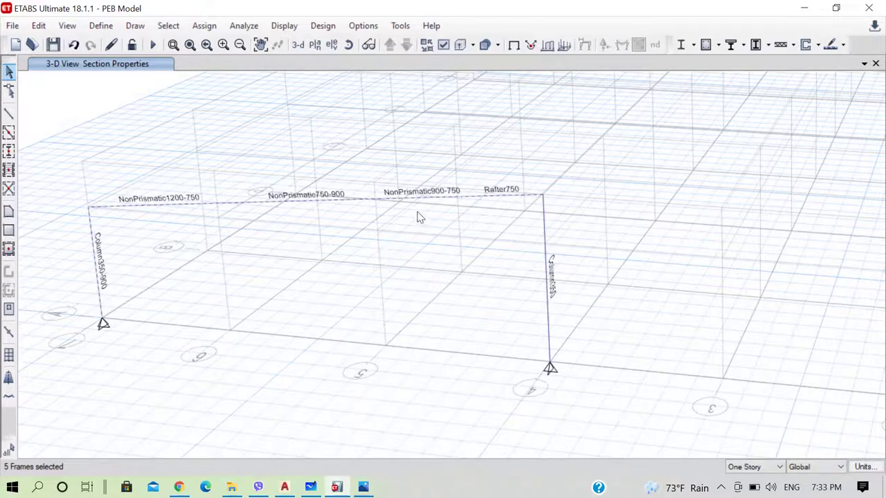
key("ctrl+q")
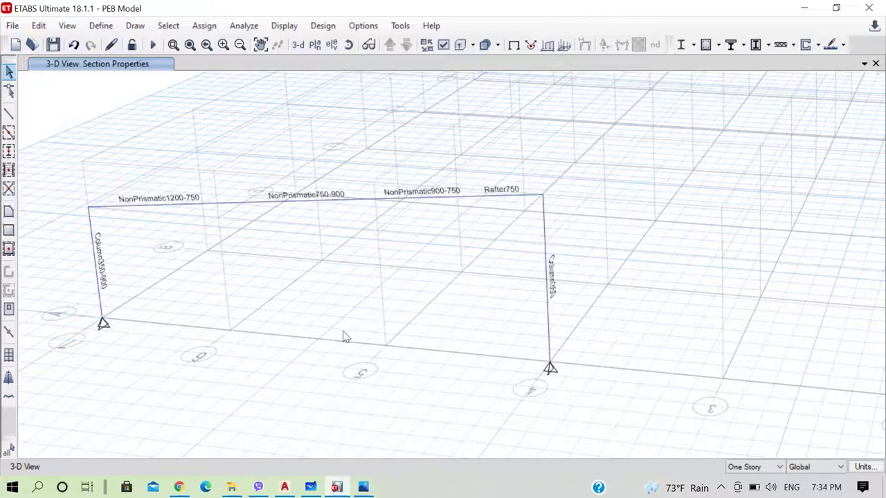
Step: Switch to AutoCAD, examine the truss section along grids 1 and 13, and return to the ETABS model
left_click(285, 487)
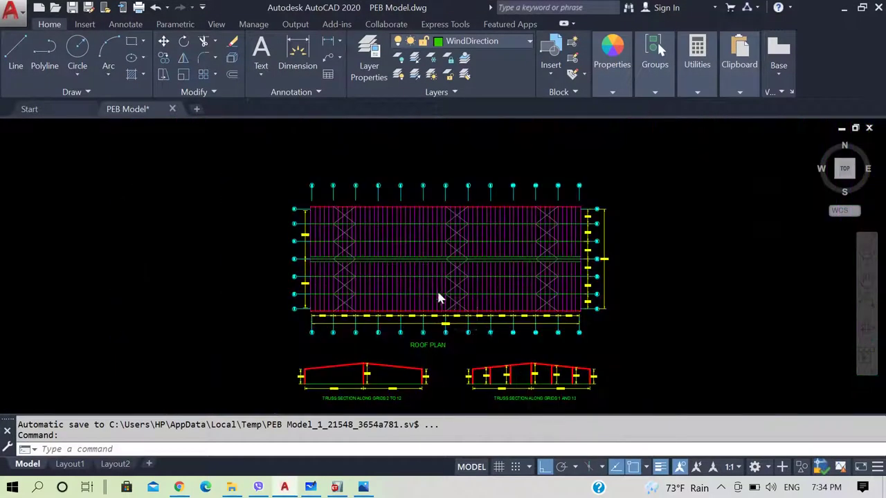
scroll(442, 311, "down", 2)
scroll(515, 363, "up", 10)
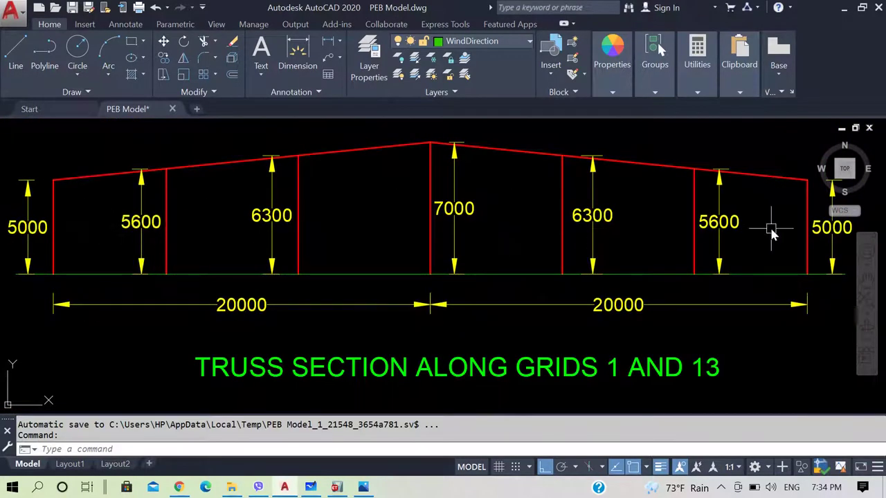
left_click(845, 9)
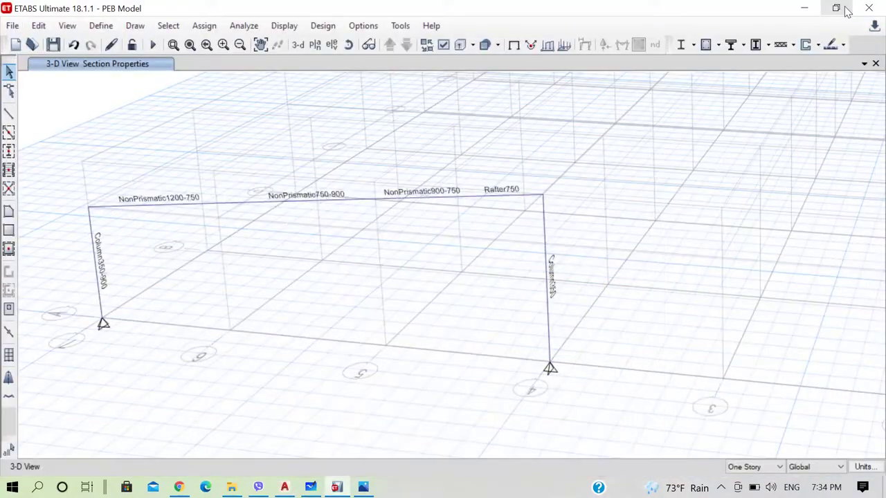
Step: Draw intermediate columns with the Column350 section from the base up to the grid tops at grids 6 and 5
left_click(8, 115)
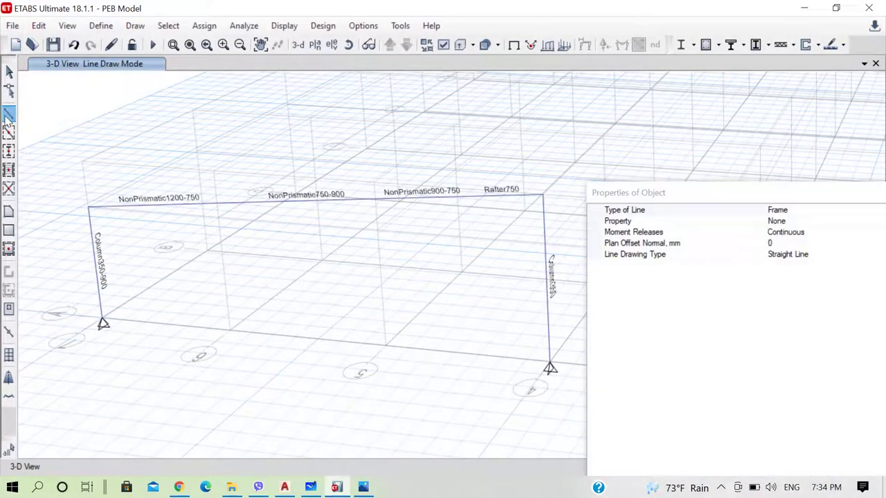
left_click(813, 221)
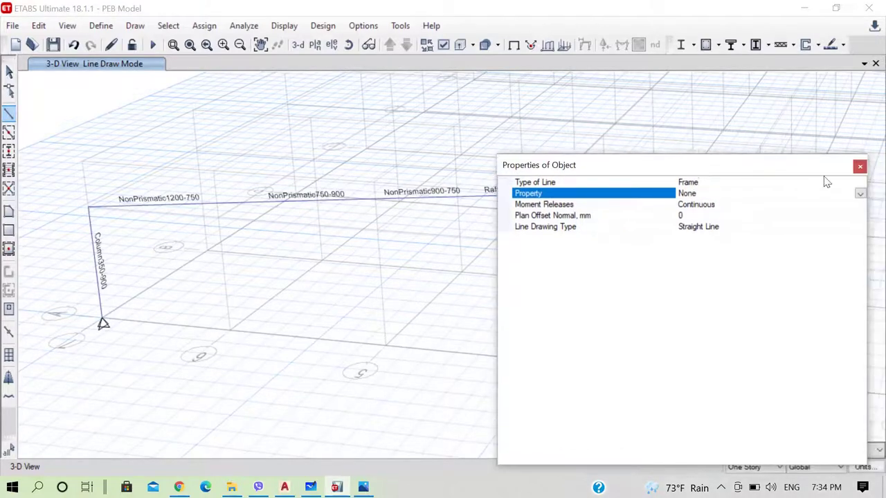
left_click(860, 194)
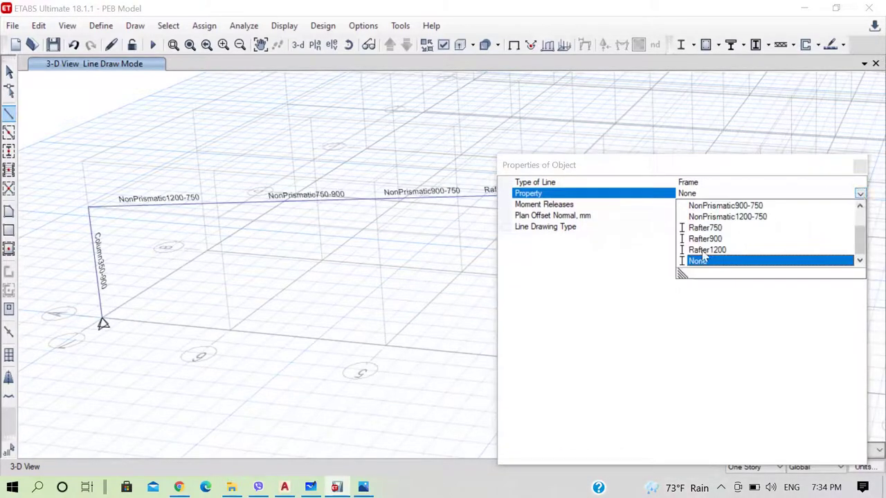
scroll(711, 243, "up", 1)
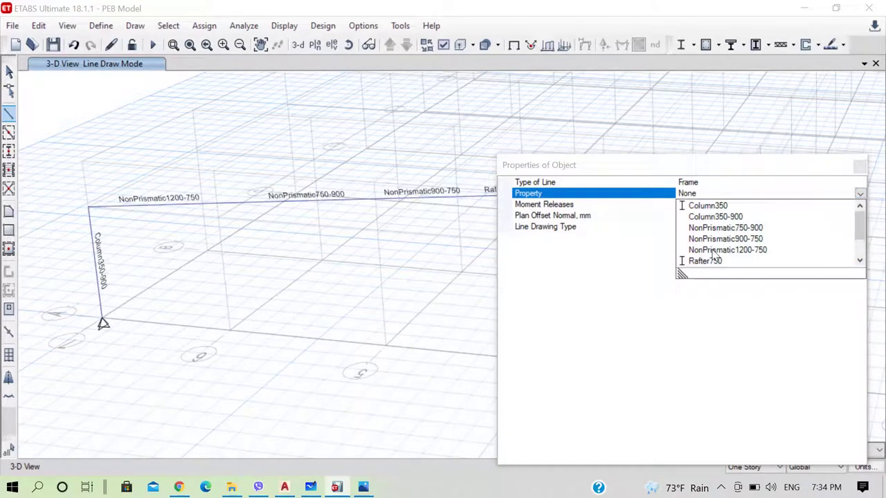
left_click(720, 207)
left_click_drag(731, 172, 710, 27)
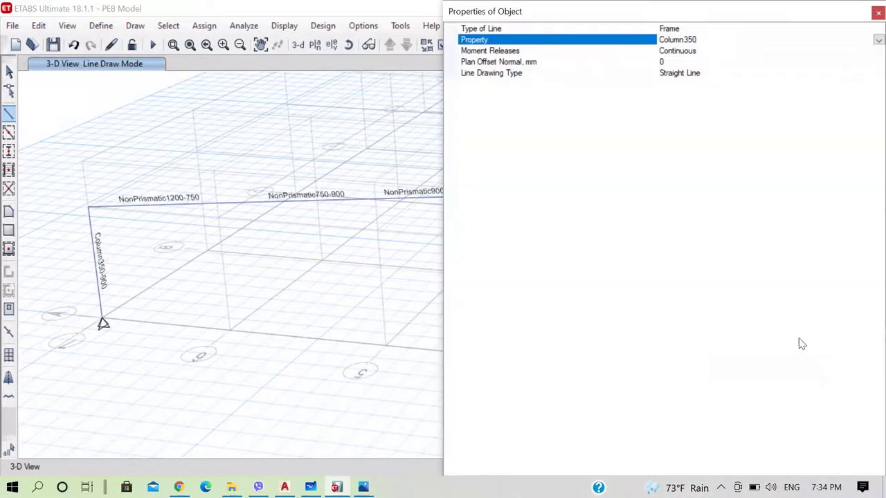
left_click_drag(654, 14, 448, 212)
left_click(229, 330)
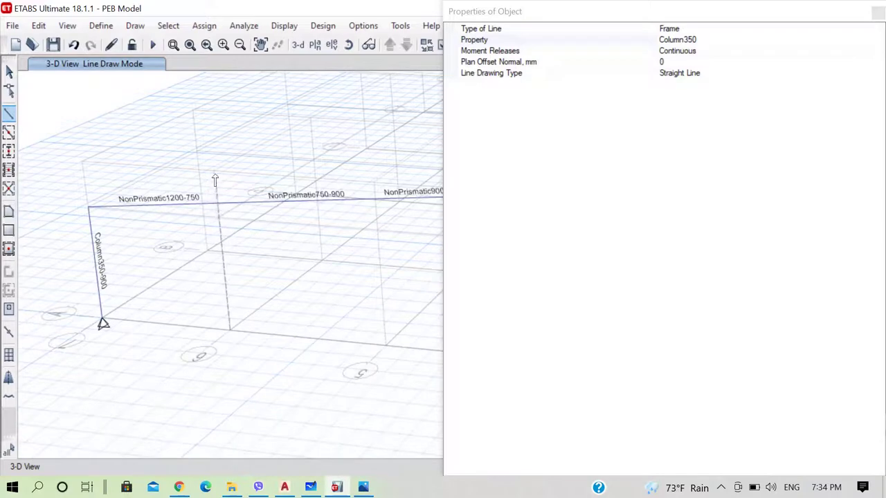
left_click(213, 171)
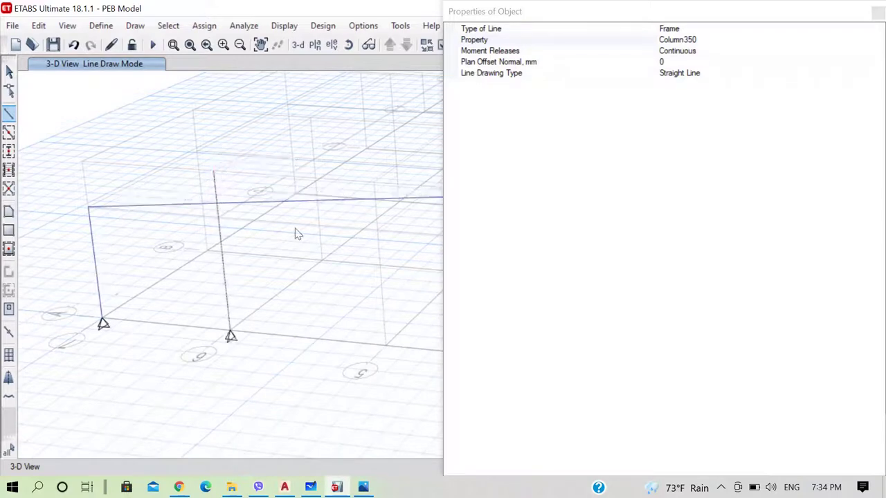
left_click(385, 347)
left_click(373, 187)
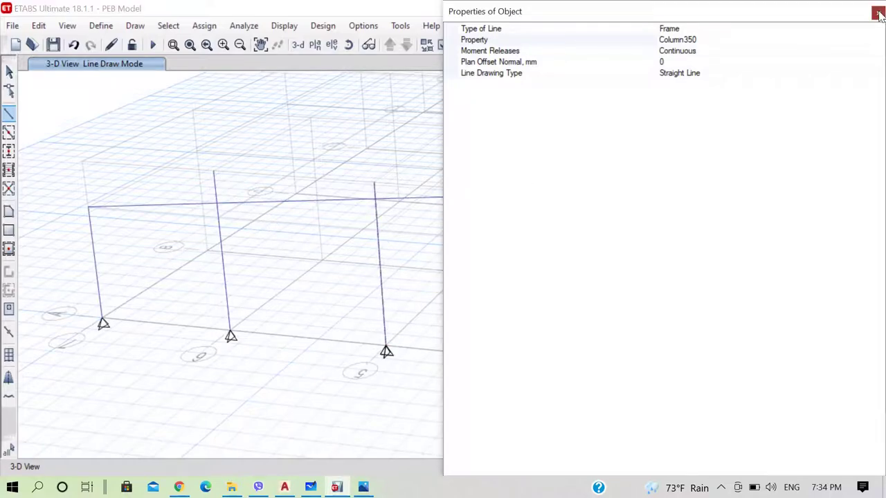
left_click(878, 14)
scroll(526, 310, "down", 5)
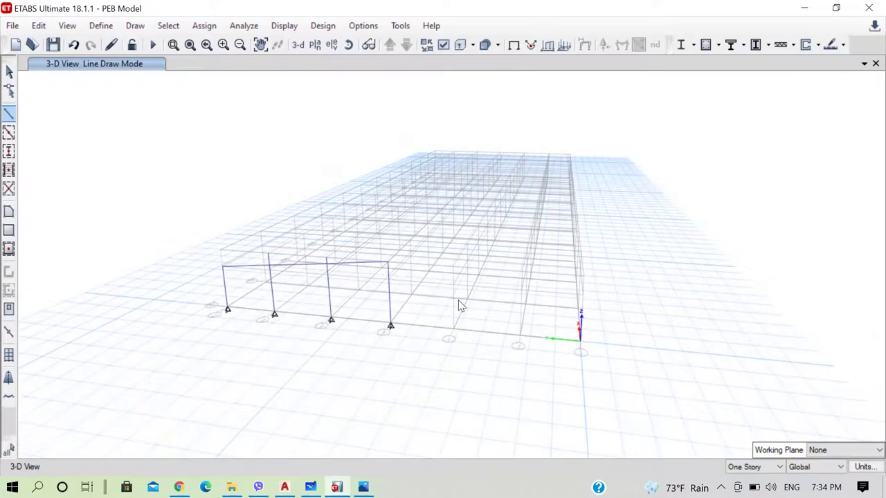
key("Escape")
Step: Delete the two intermediate columns at grids 6 and 5
scroll(297, 263, "up", 5)
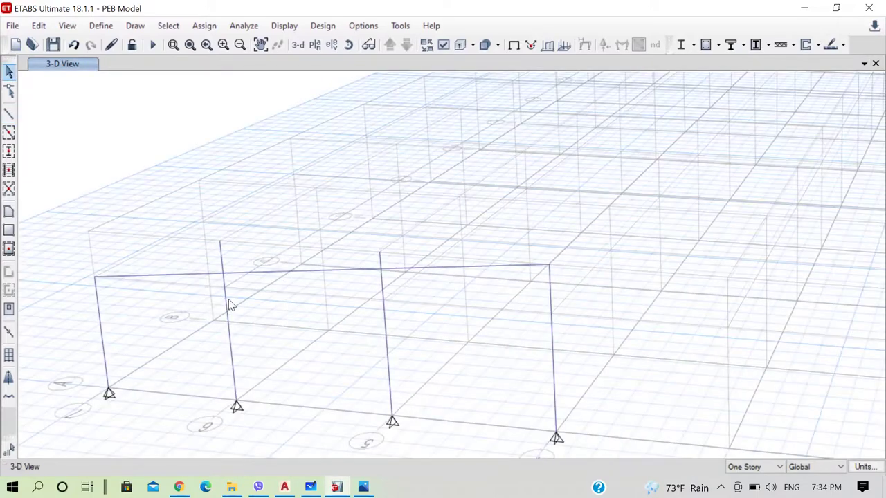
left_click(230, 303)
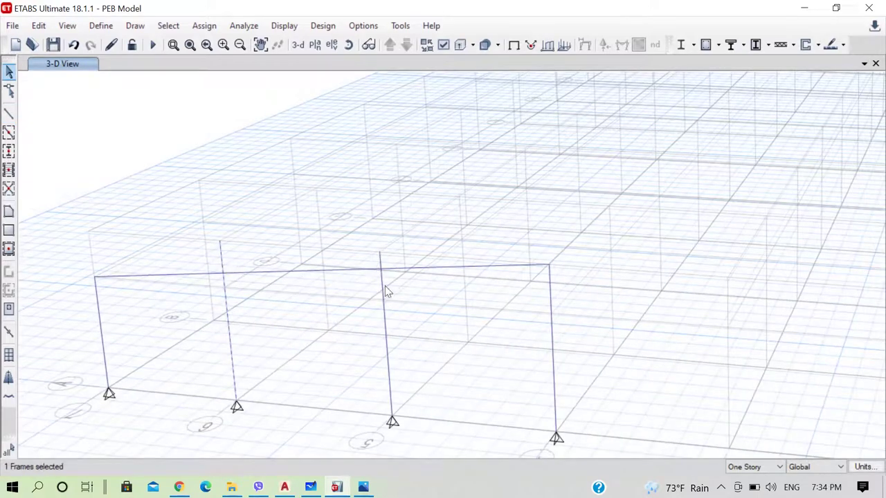
left_click(387, 327)
left_click(333, 273)
left_click(274, 330)
left_click(205, 278)
scroll(243, 279, "up", 5)
scroll(266, 288, "down", 5)
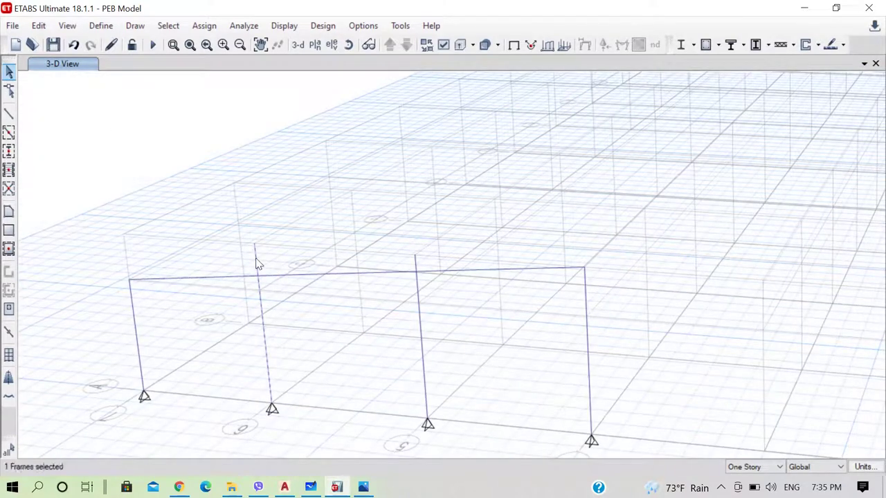
key("Delete")
left_click(417, 269)
key("Delete")
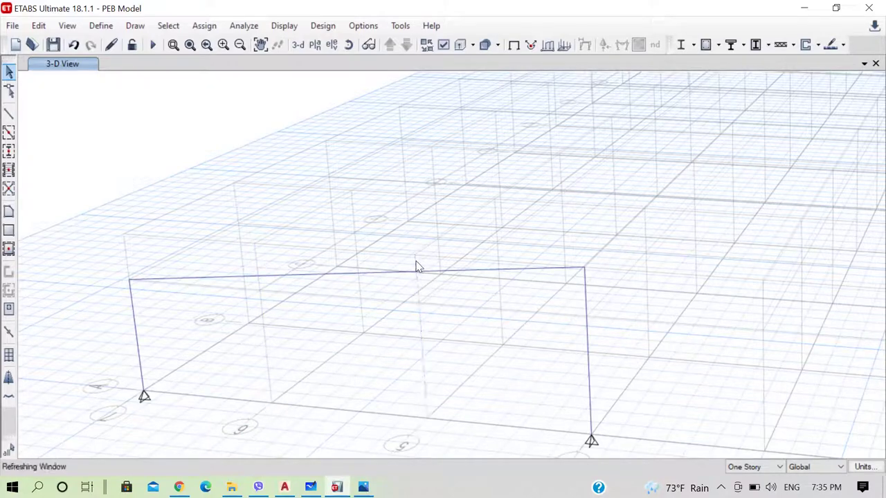
middle_click_drag(337, 324, 352, 289)
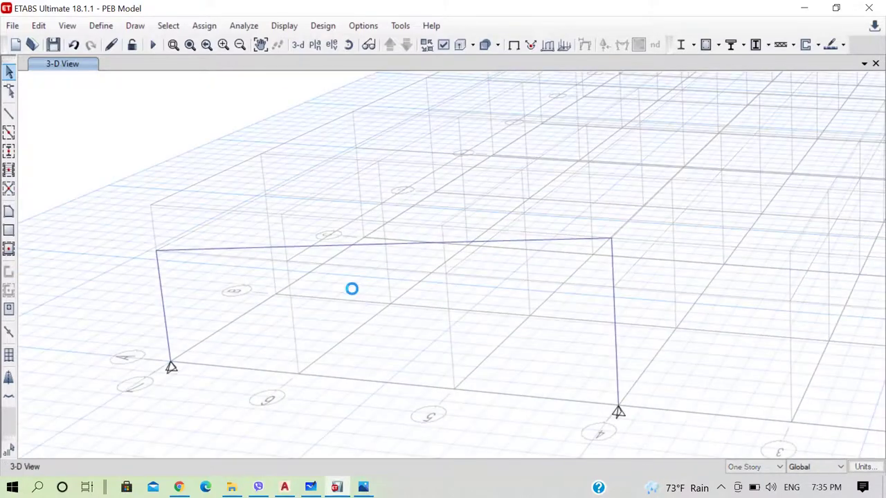
left_click(722, 489)
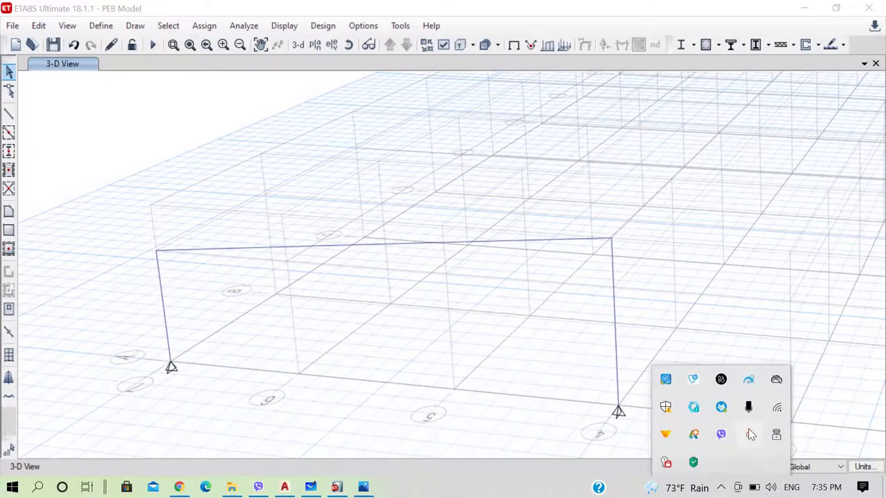
left_click(749, 435)
left_click_drag(745, 411, 785, 370)
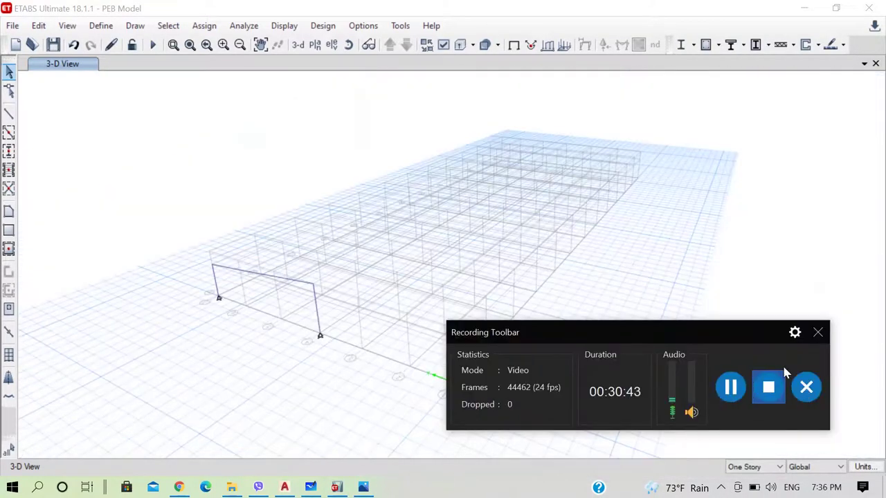
left_click(817, 333)
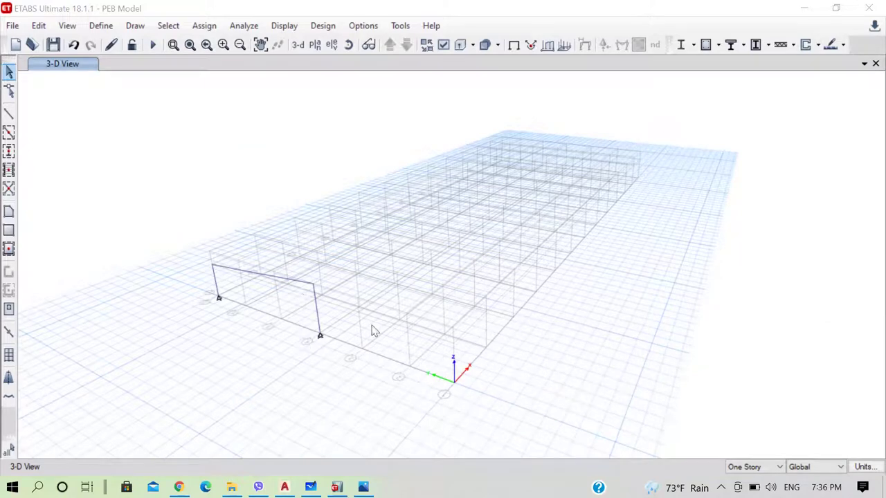
Step: Show the elevation view along grid line A
scroll(214, 297, "up", 4)
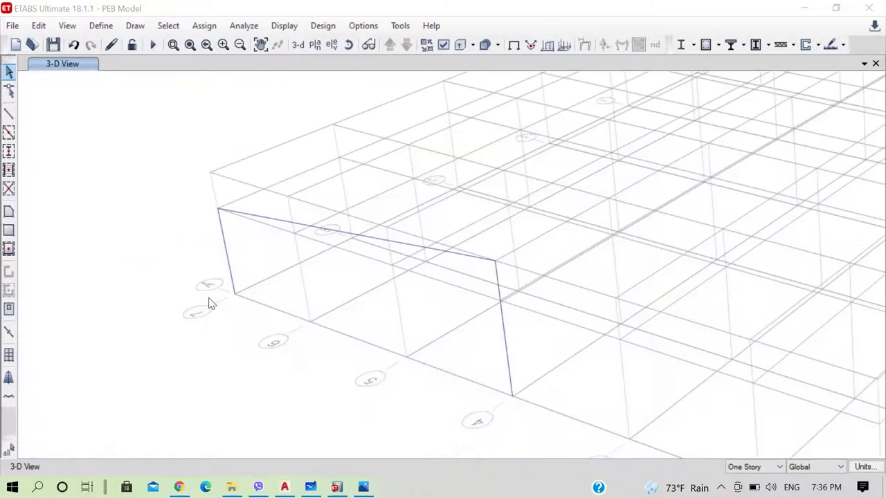
left_click(332, 44)
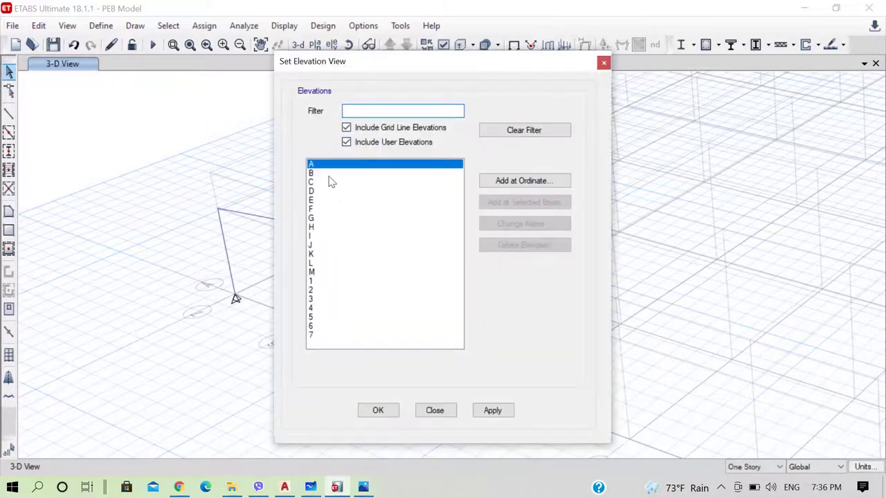
left_click(375, 414)
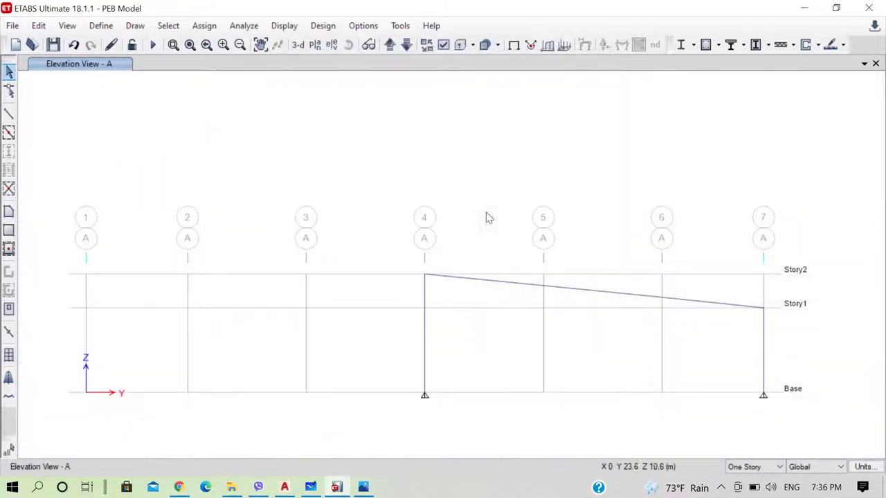
Step: Draw intermediate columns with the Column350 section from the base up to Story2 at grids 5 and 6
left_click(9, 114)
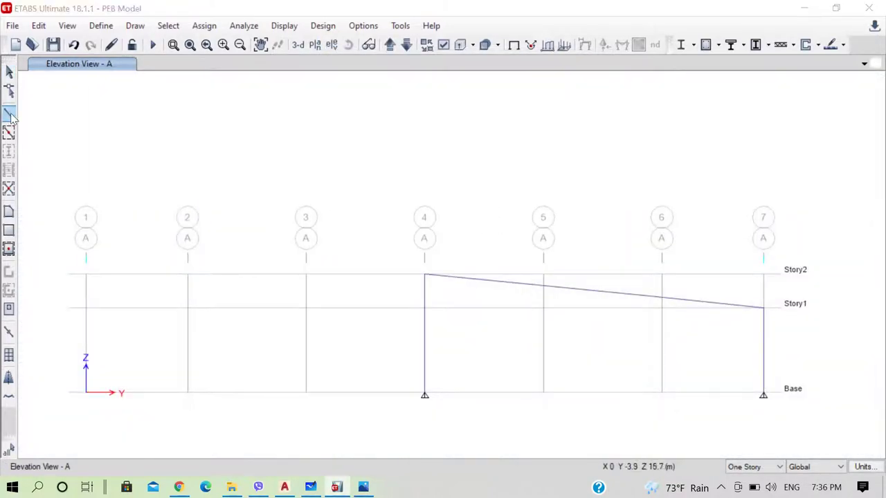
left_click_drag(647, 8, 136, 106)
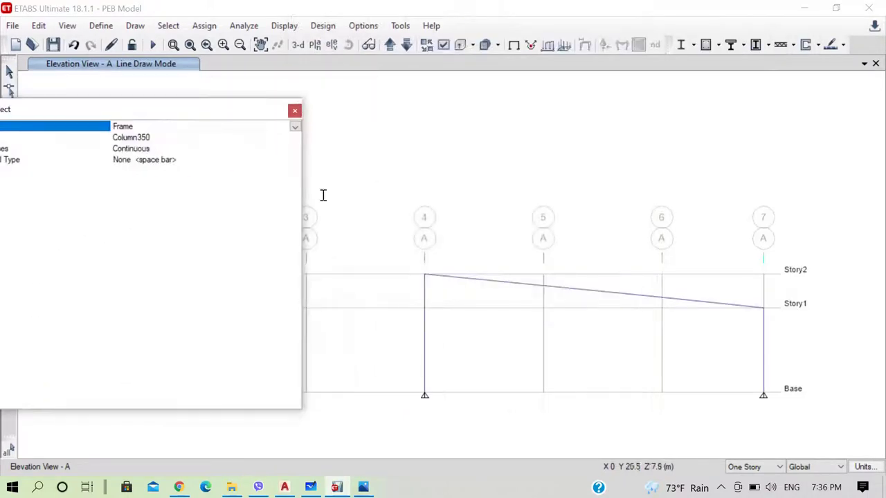
left_click(543, 395)
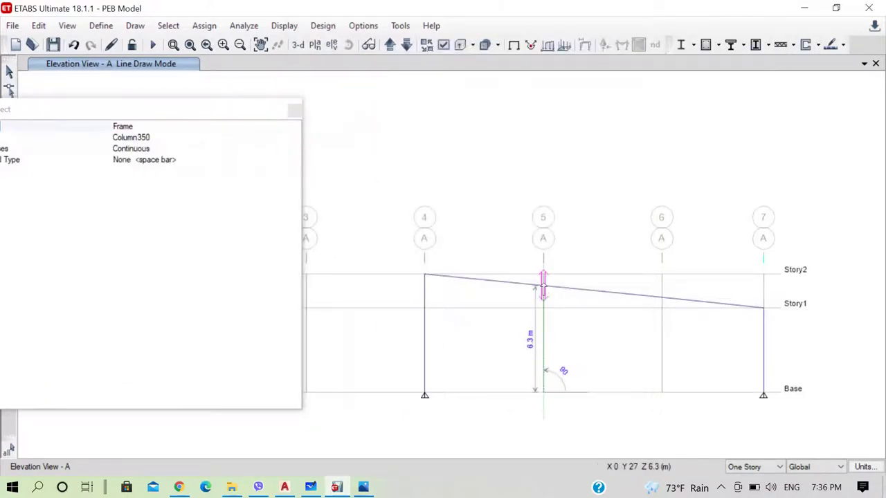
left_click(543, 275)
key("Escape")
left_click(663, 391)
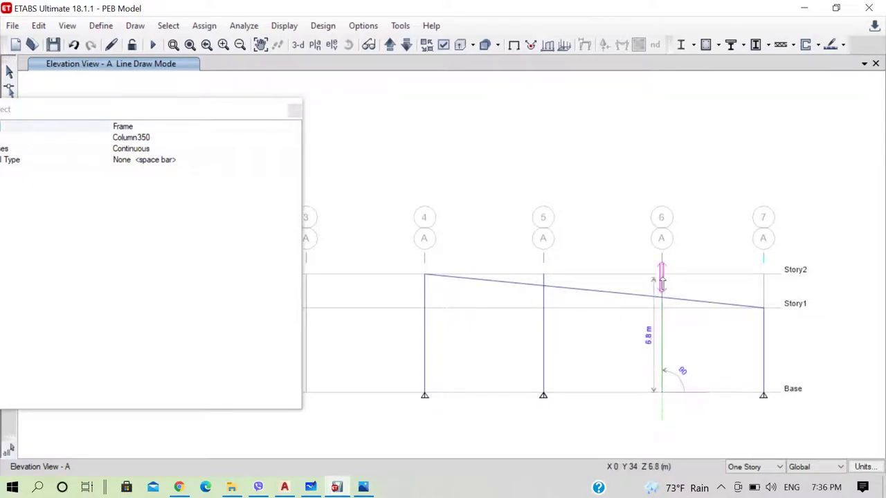
left_click(663, 275)
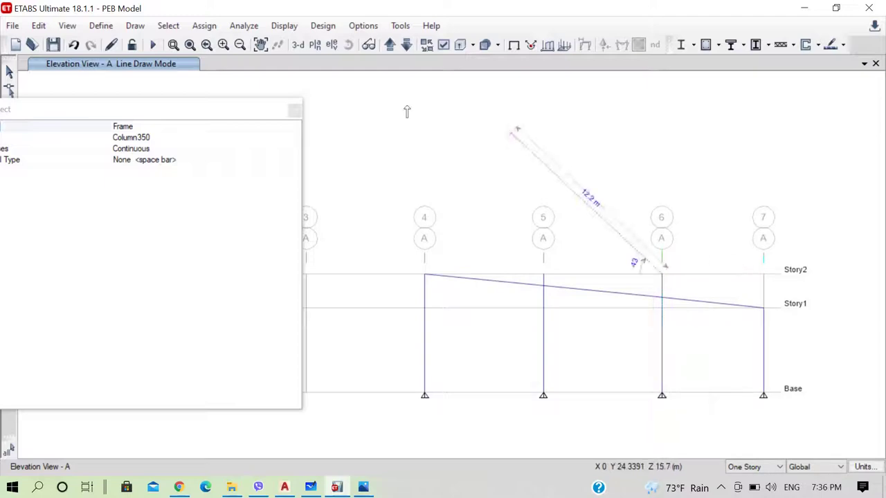
left_click(294, 111)
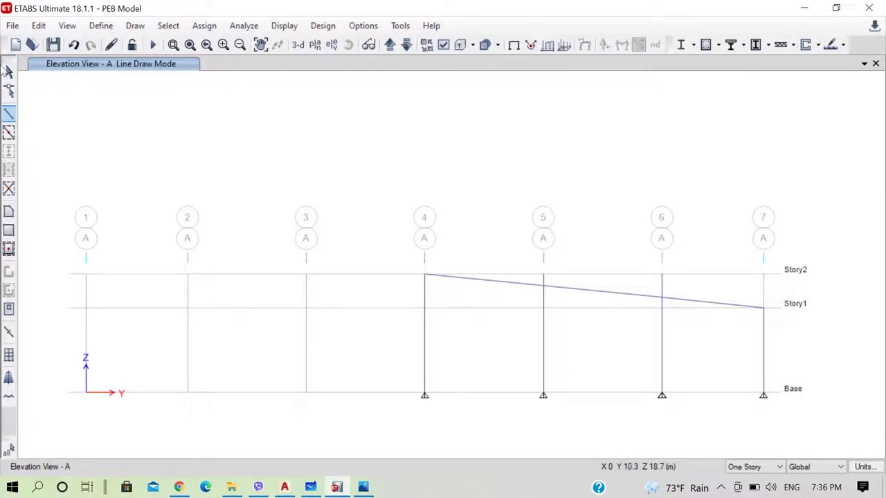
left_click(8, 70)
scroll(671, 305, "up", 3)
scroll(597, 237, "down", 3)
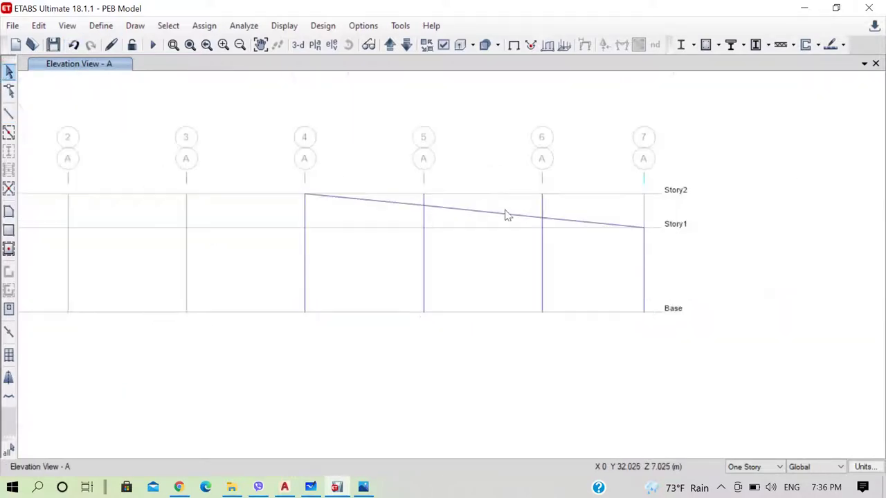
left_click_drag(565, 268, 404, 244)
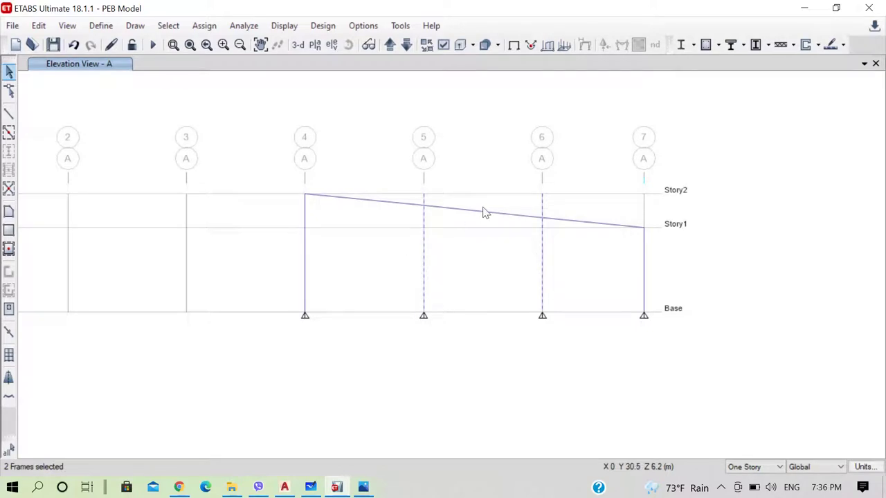
scroll(484, 215, "up", 3)
left_click_drag(243, 129, 740, 295)
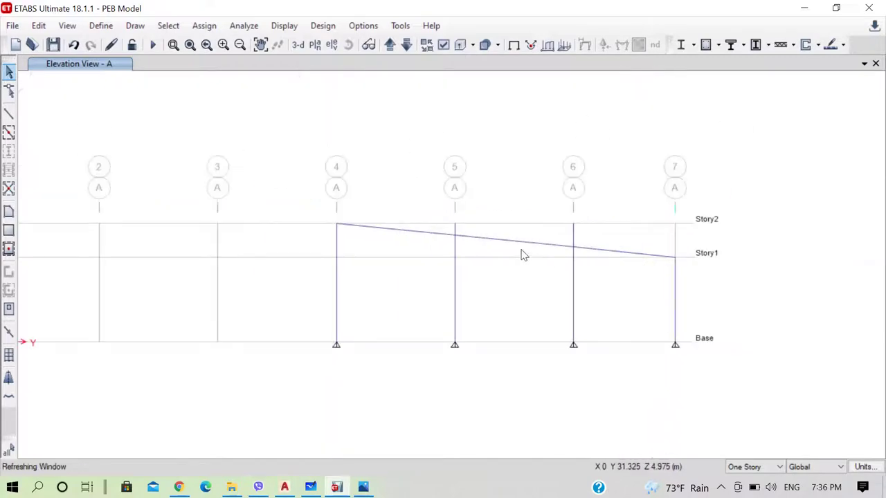
key("ctrl+q")
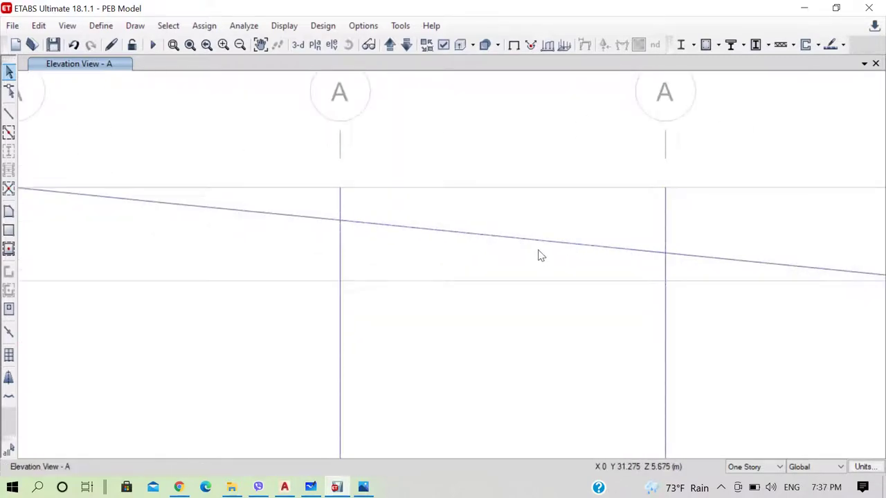
left_click(665, 221)
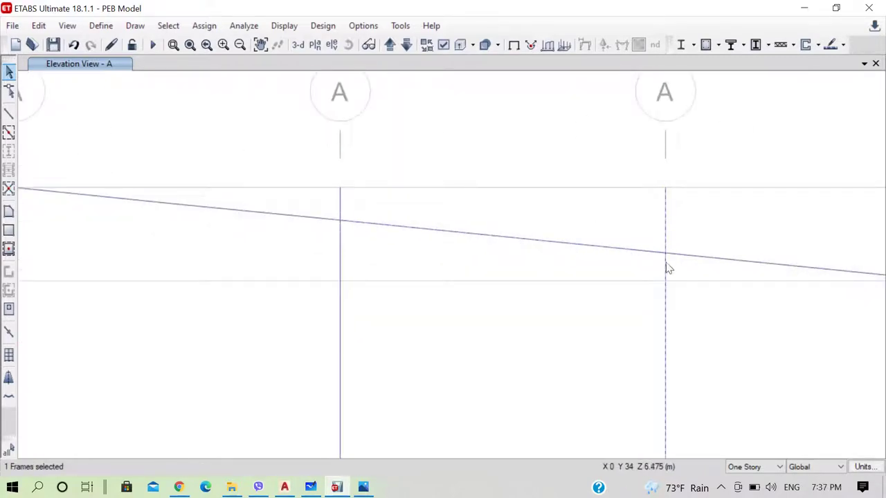
left_click(654, 255)
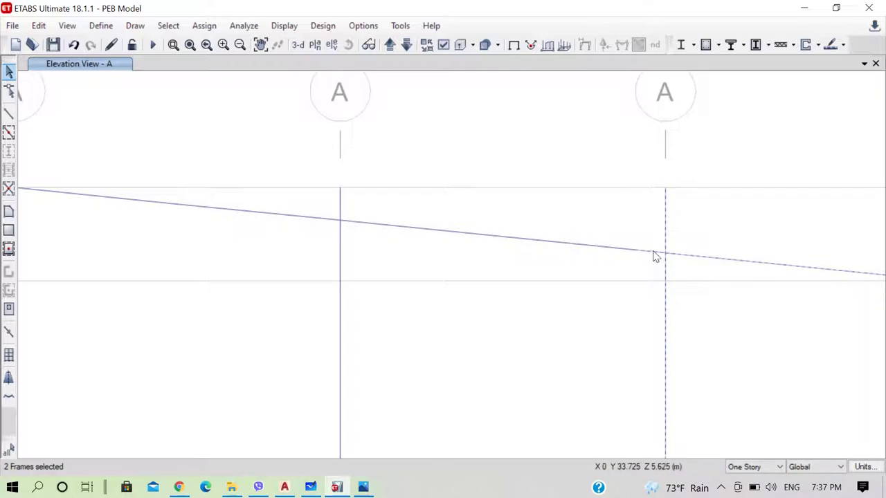
key("ctrl+q")
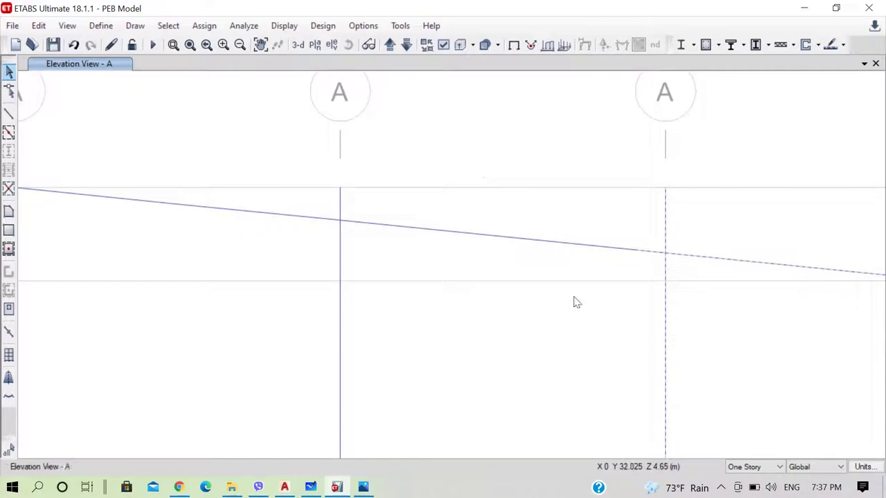
scroll(634, 300, "down", 5)
scroll(636, 301, "up", 5)
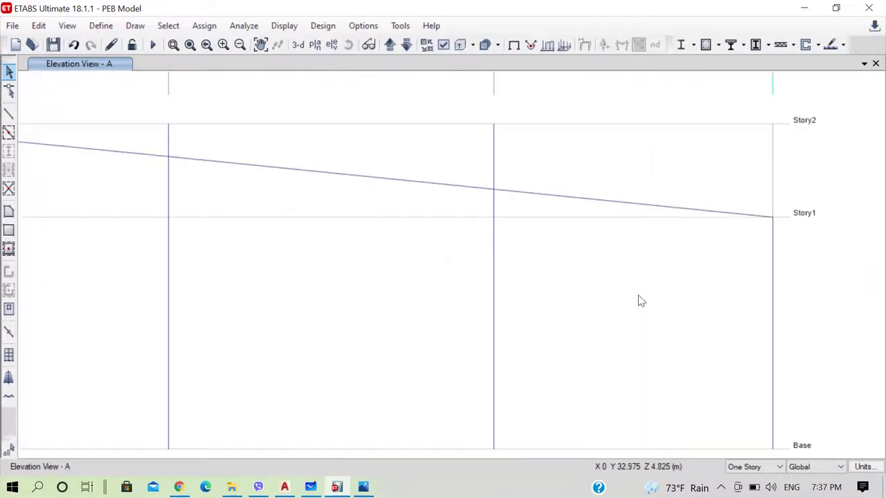
Step: Divide the grid 6 column and the crossing rafter segment by breaking them at intersections with selected frames and joints
left_click(572, 200)
left_click(495, 253)
left_click(38, 26)
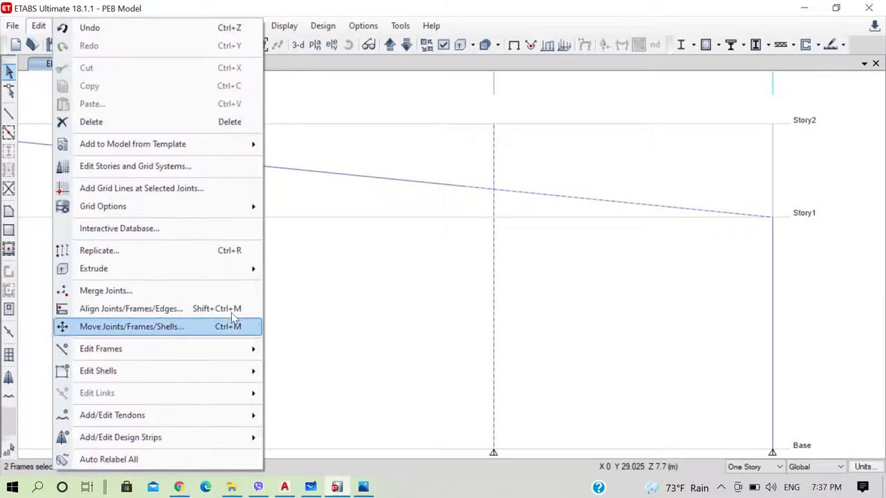
mouse_move(258, 351)
left_click(317, 351)
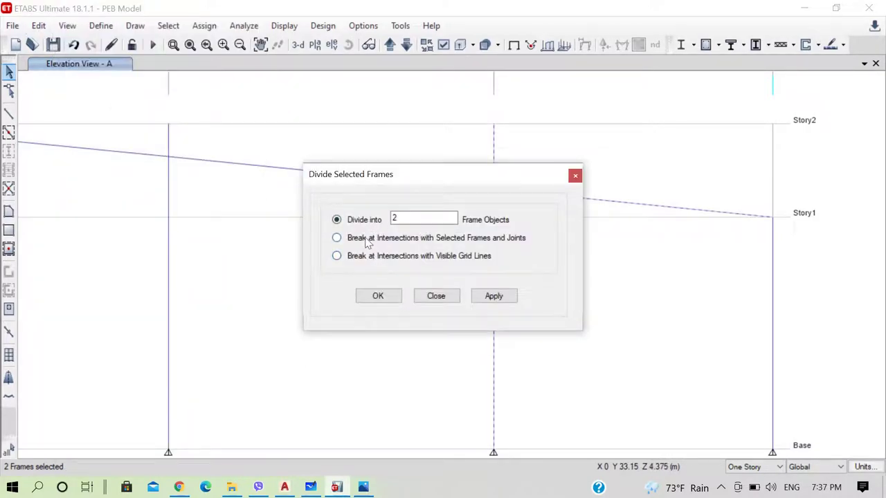
left_click(516, 239)
left_click(378, 296)
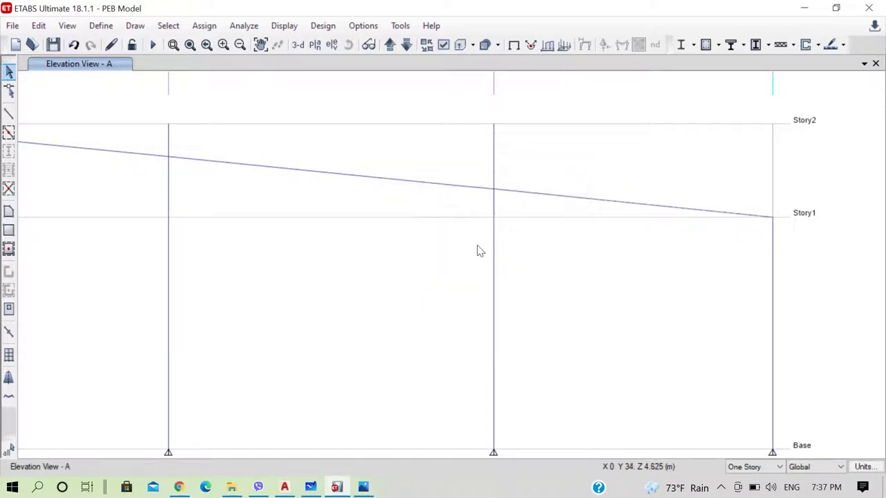
Step: Delete the column piece above the rafter at grid 6 and join the two divided rafter pieces back together
left_click(520, 192)
scroll(523, 173, "up", 3)
scroll(496, 192, "down", 2)
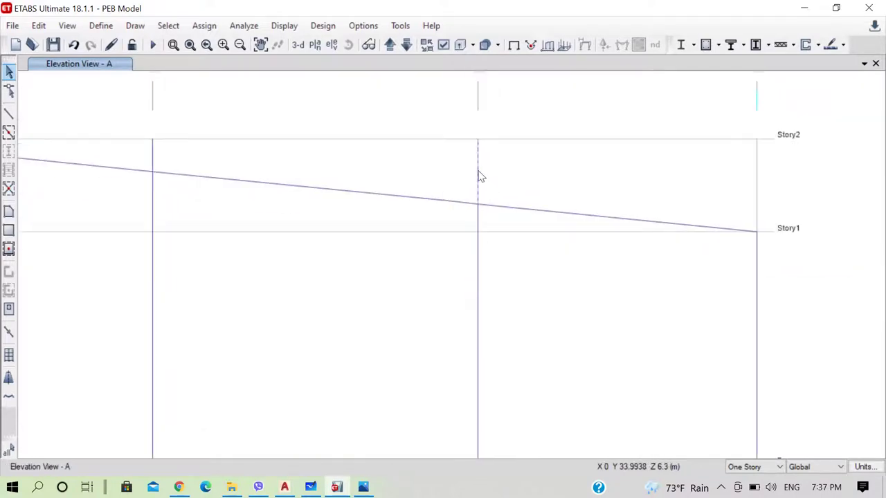
left_click(479, 206)
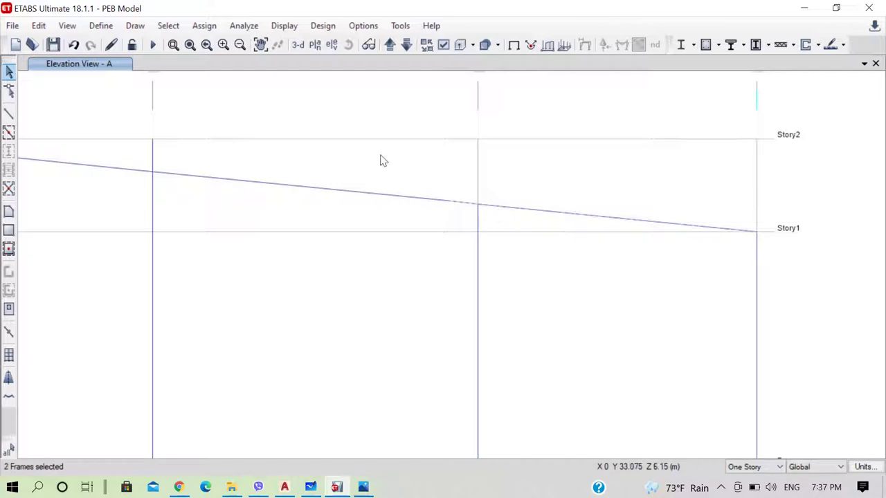
left_click(40, 25)
mouse_move(248, 353)
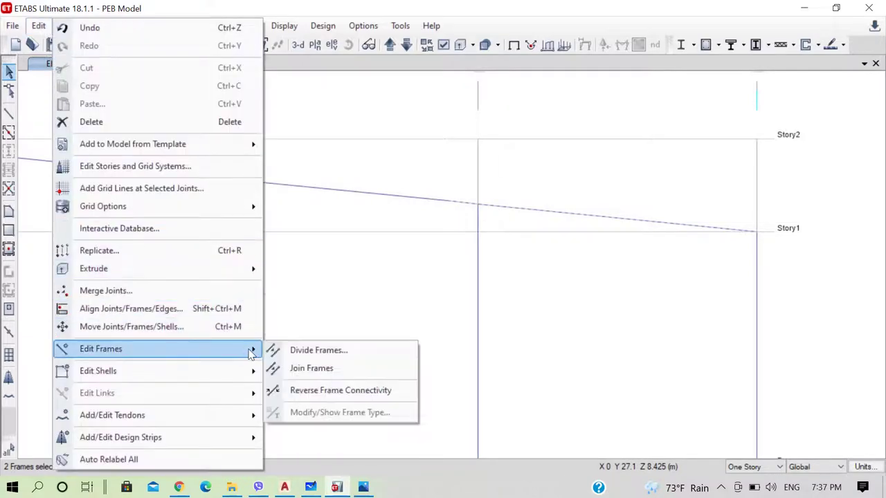
left_click(308, 368)
left_click(517, 209)
Step: Break the grid 5 column and crossing rafter segment at their intersection, and delete the column piece above the rafter
scroll(552, 245, "down", 3)
scroll(434, 209, "up", 3)
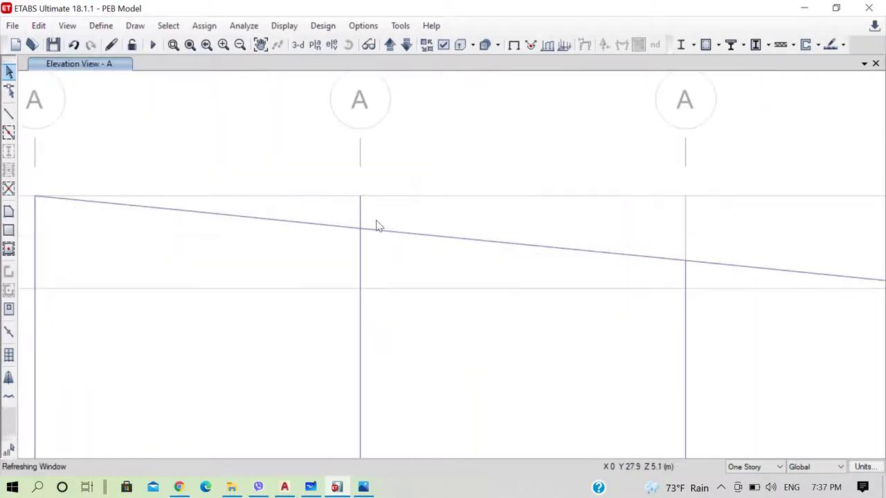
left_click(361, 212)
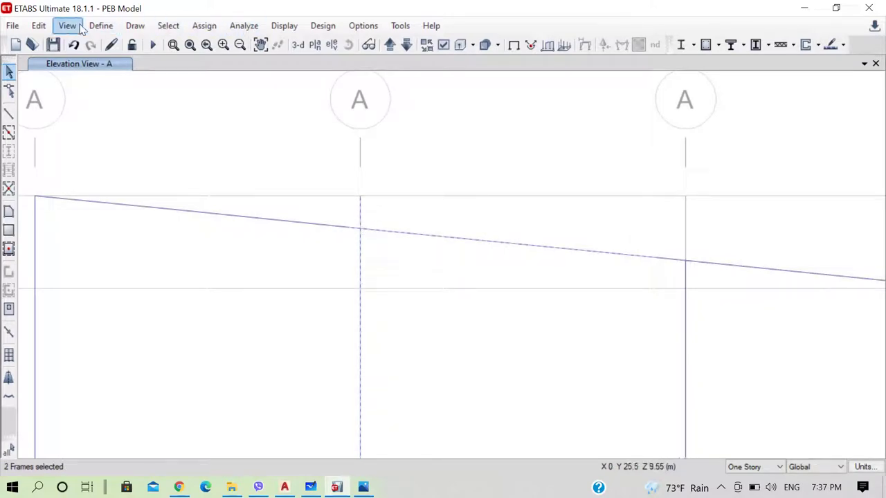
left_click(38, 26)
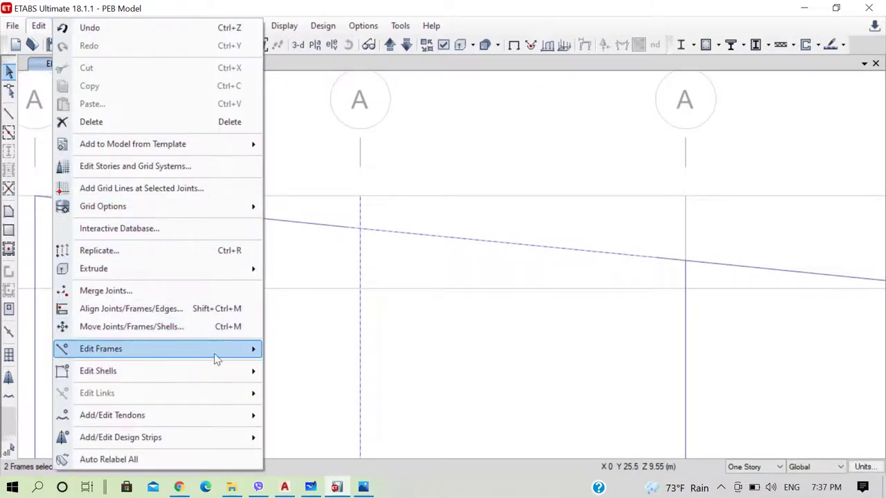
mouse_move(228, 350)
left_click(319, 351)
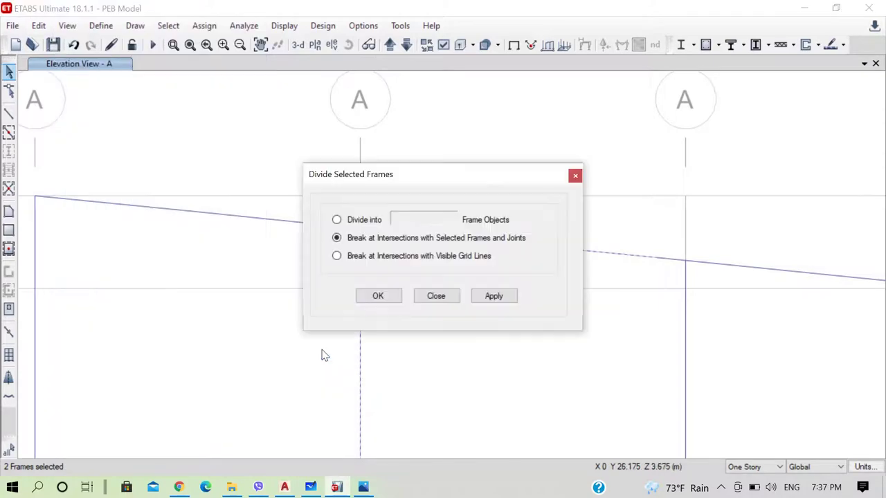
left_click(380, 298)
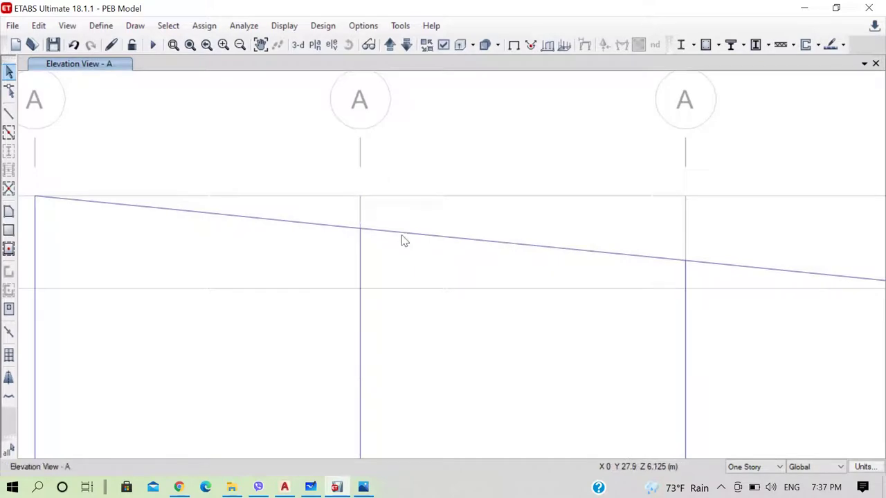
Step: Join the two divided rafter pieces at grid 5 back into one frame
left_click(384, 233)
left_click(351, 233)
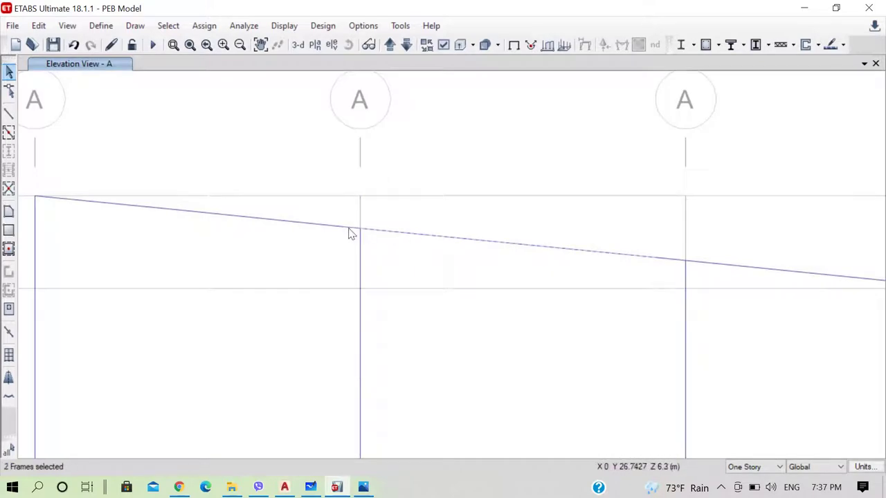
left_click(38, 26)
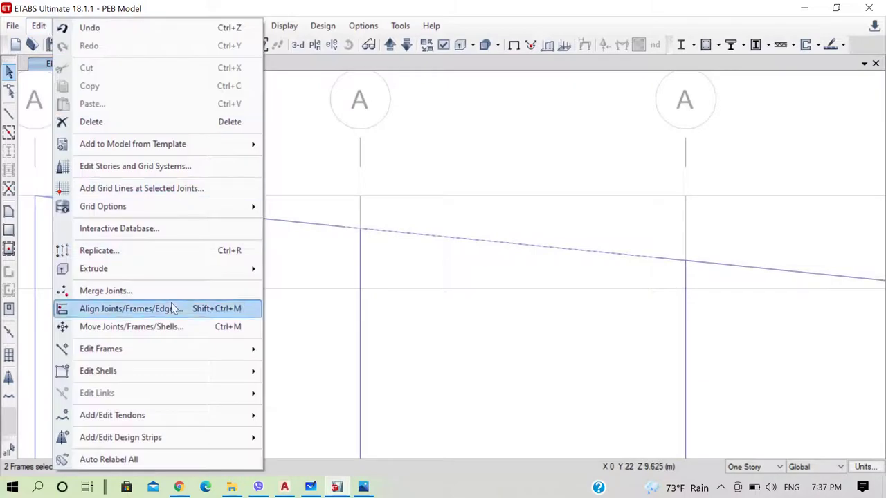
mouse_move(251, 349)
left_click(315, 368)
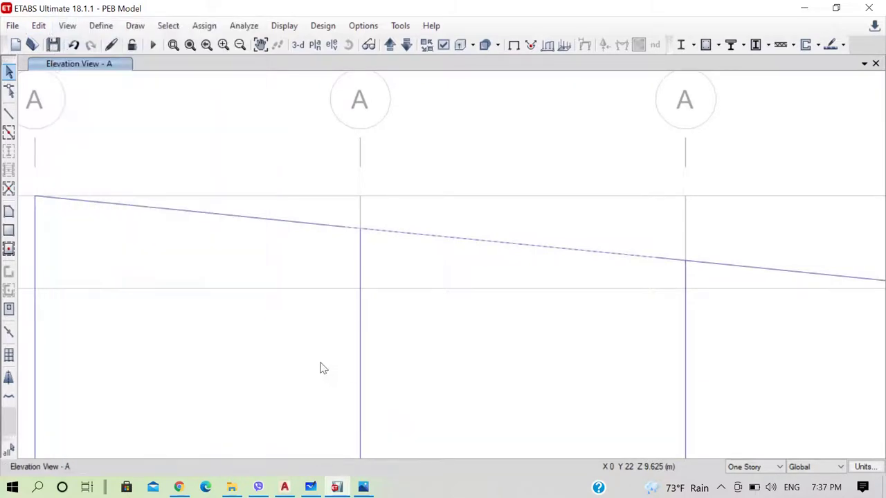
scroll(408, 249, "down", 5)
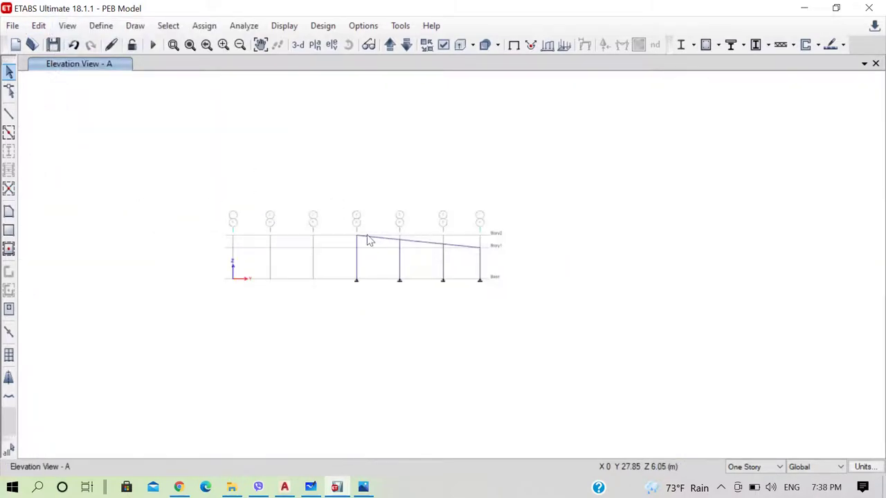
scroll(374, 245, "up", 2)
scroll(547, 289, "down", 3)
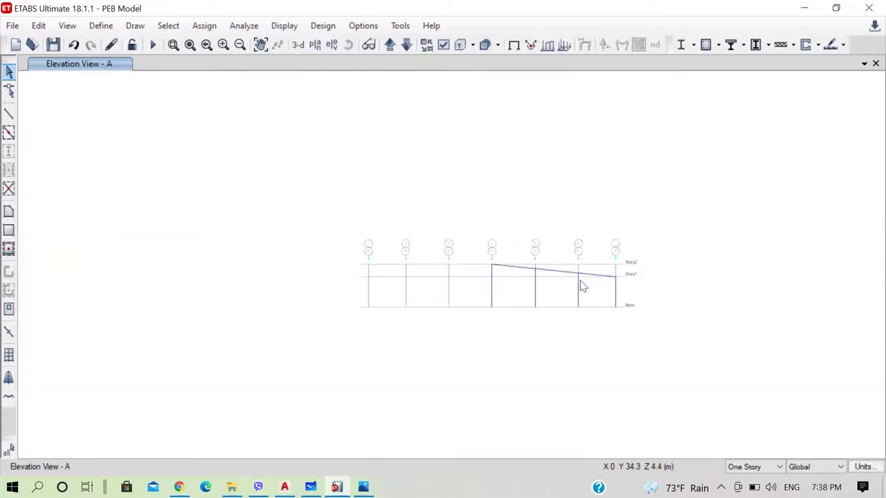
Step: Radially replicate the columns at grids 5 to 7 and their rafter pieces once by 180° about the ridge point at X 0, Y 20 m
scroll(506, 269, "up", 3)
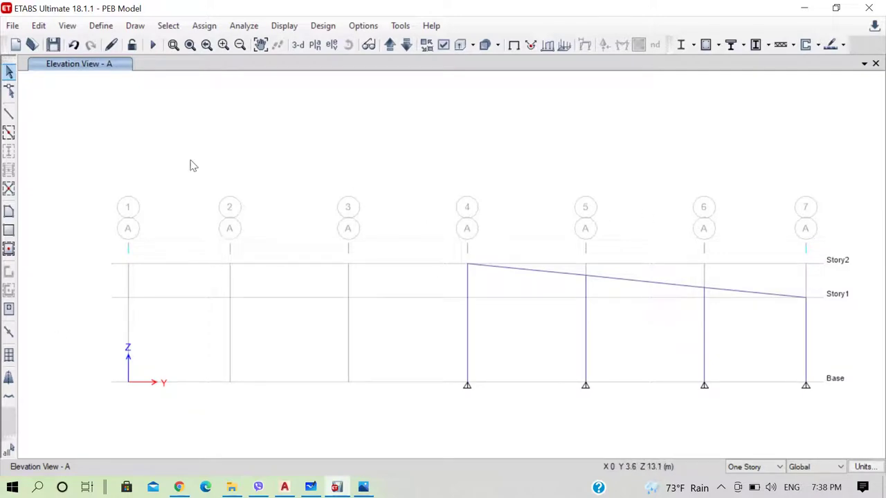
left_click_drag(854, 434, 505, 201)
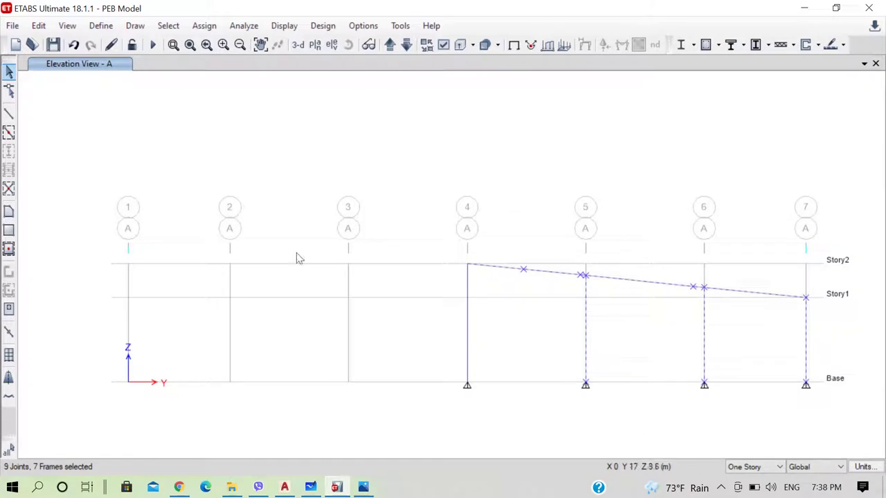
left_click(38, 26)
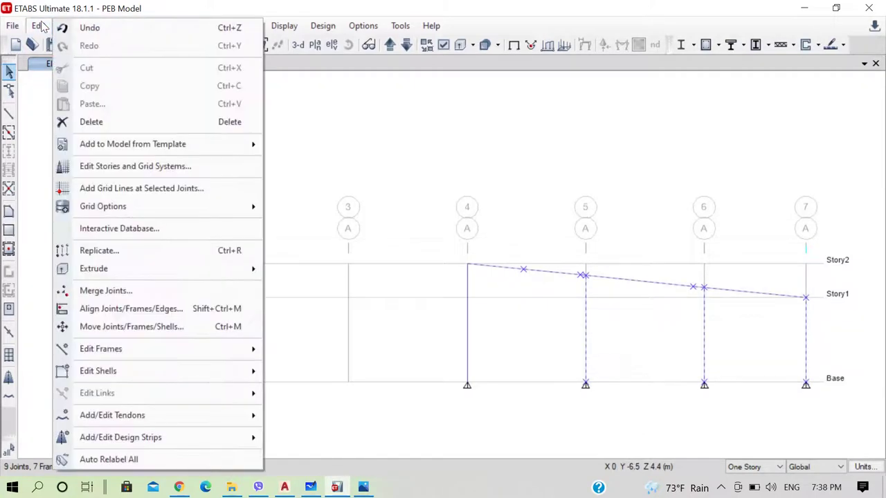
left_click(141, 252)
left_click_drag(412, 87, 788, 112)
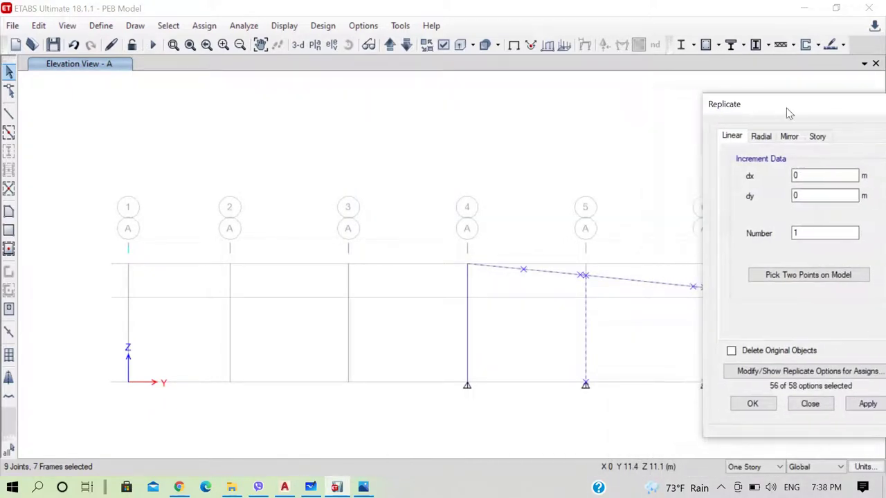
left_click(761, 137)
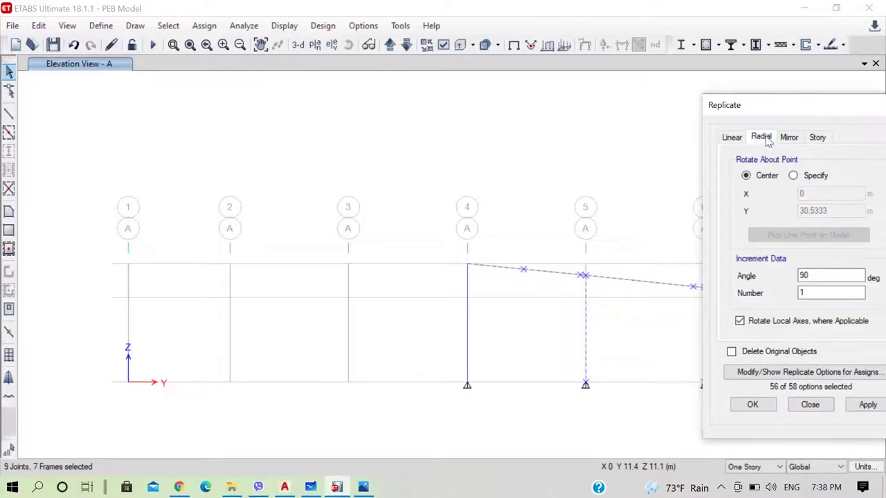
left_click_drag(779, 120, 744, 112)
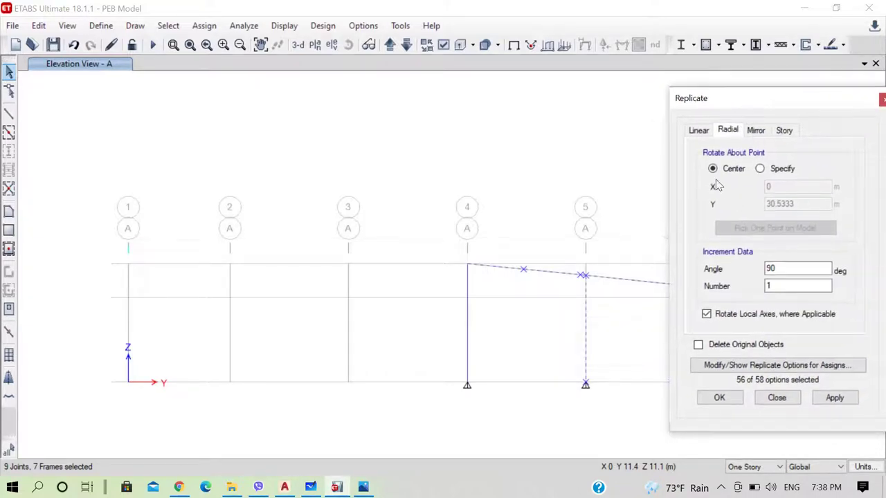
left_click(761, 170)
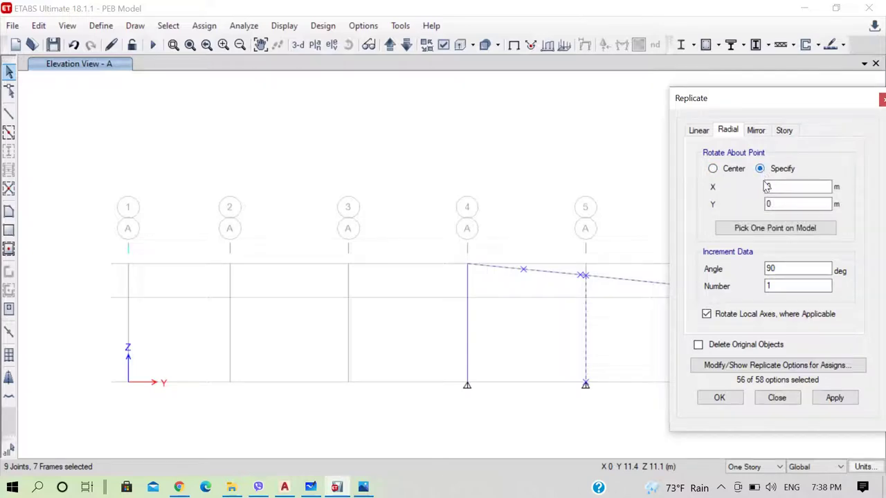
left_click(769, 230)
left_click(468, 264)
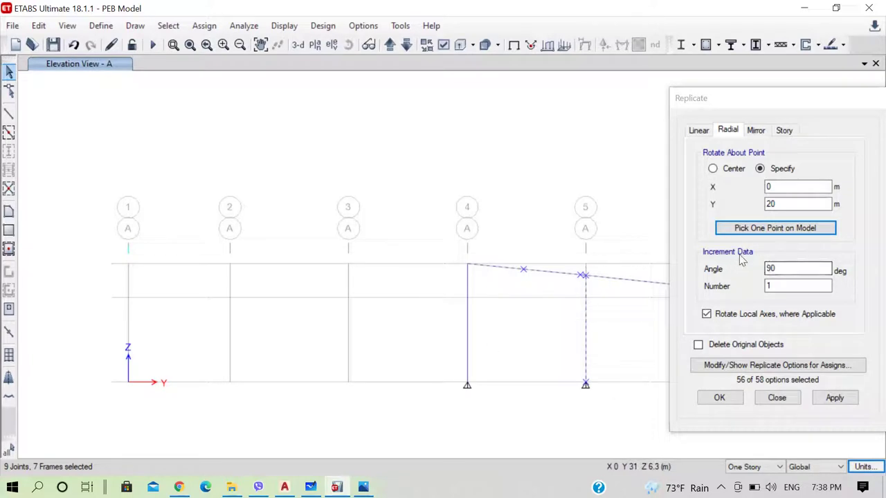
left_click_drag(783, 268, 758, 268)
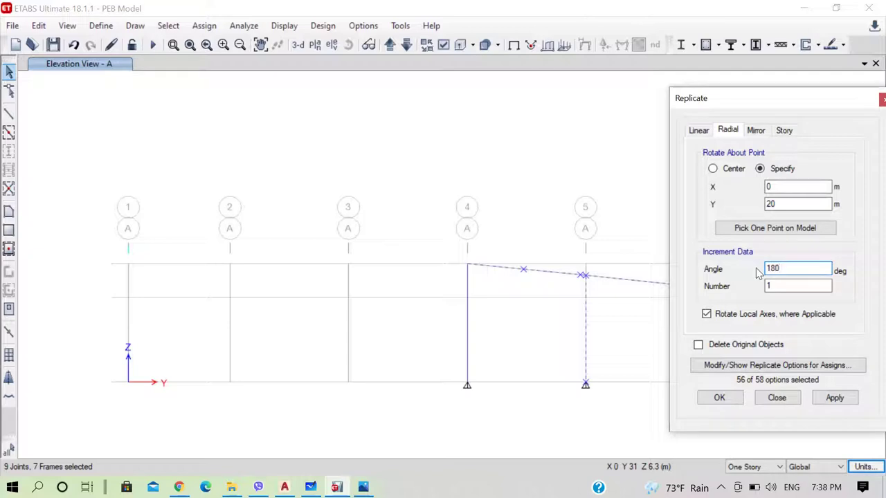
left_click(835, 399)
left_click(836, 399)
left_click(720, 399)
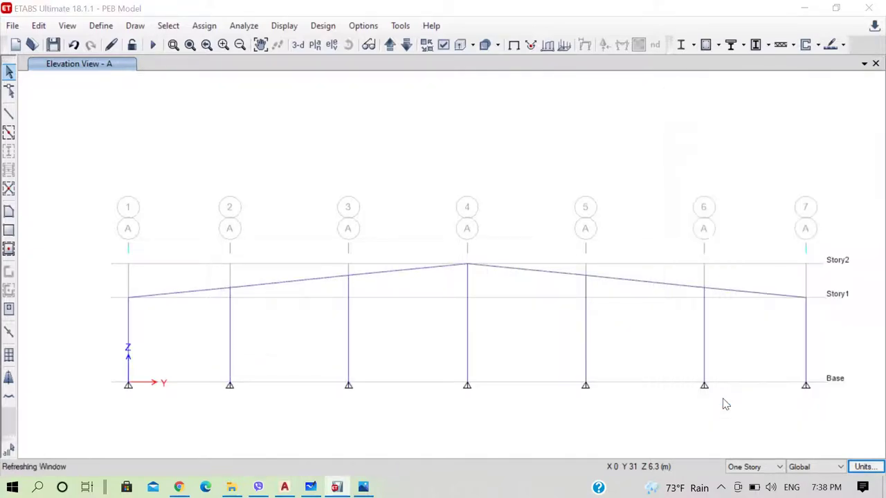
scroll(389, 241, "down", 3)
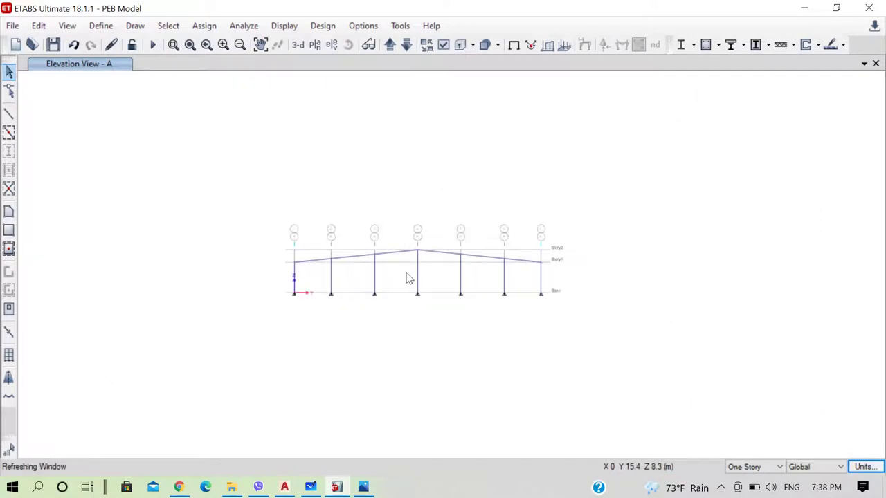
scroll(408, 278, "up", 3)
scroll(408, 297, "down", 3)
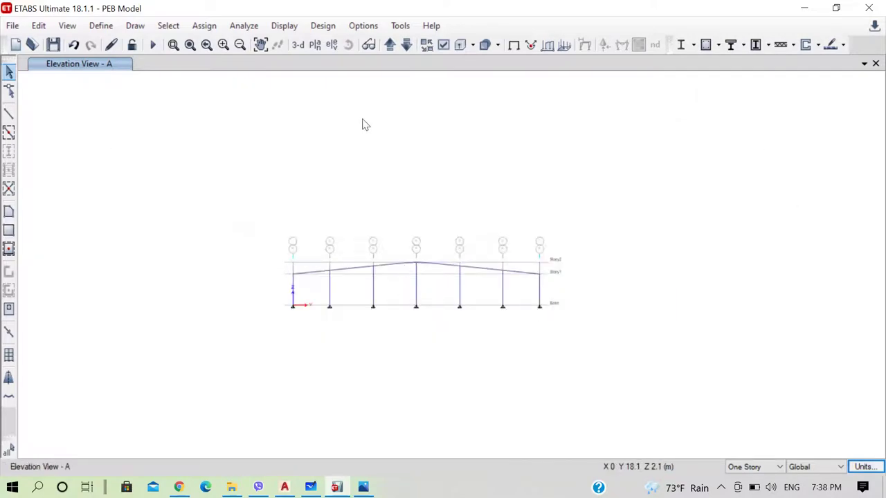
left_click(330, 47)
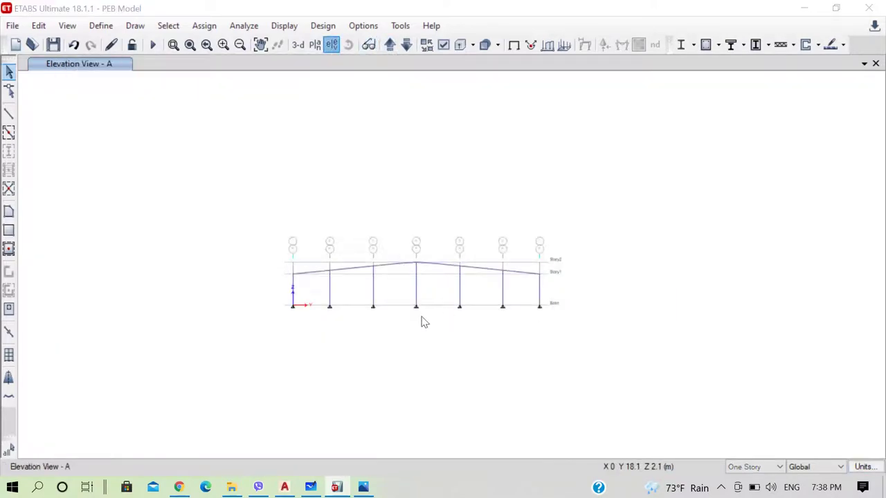
left_click(434, 411)
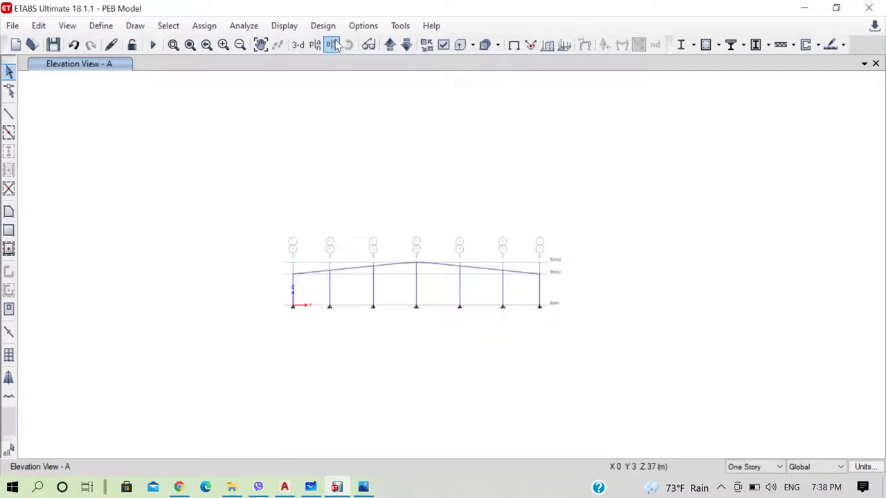
left_click(334, 45)
left_click(439, 411)
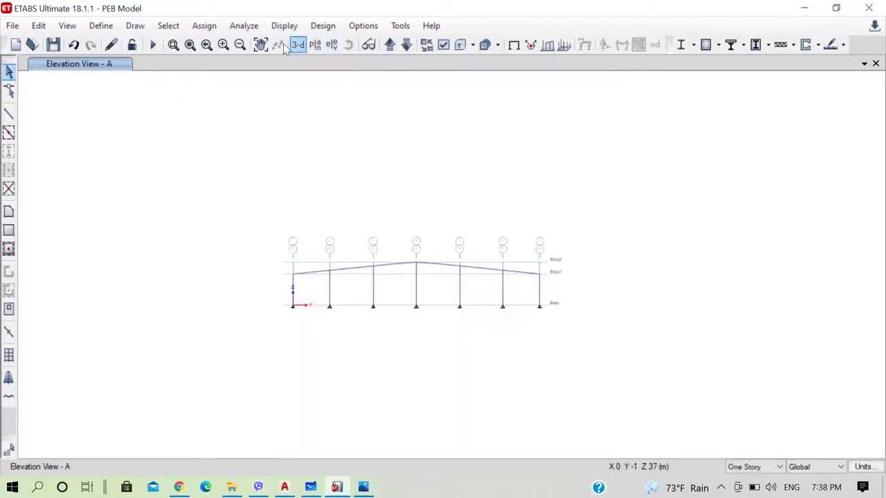
Step: Start a linear replication of the whole grid A end frame in the 3-D view, and switch to the PEB Model drawing in AutoCAD
left_click(298, 45)
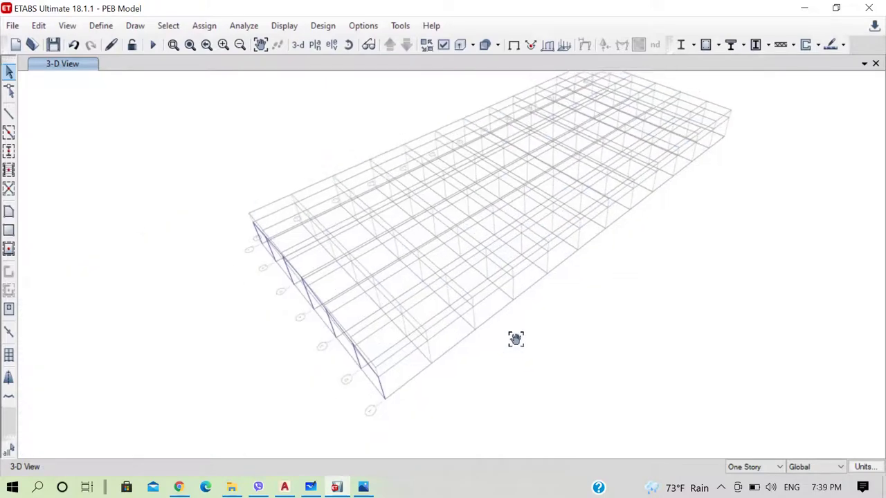
left_click(348, 44)
mouse_move(466, 398)
left_mouse_down()
mouse_move(479, 378)
mouse_move(500, 386)
mouse_move(500, 378)
left_mouse_up()
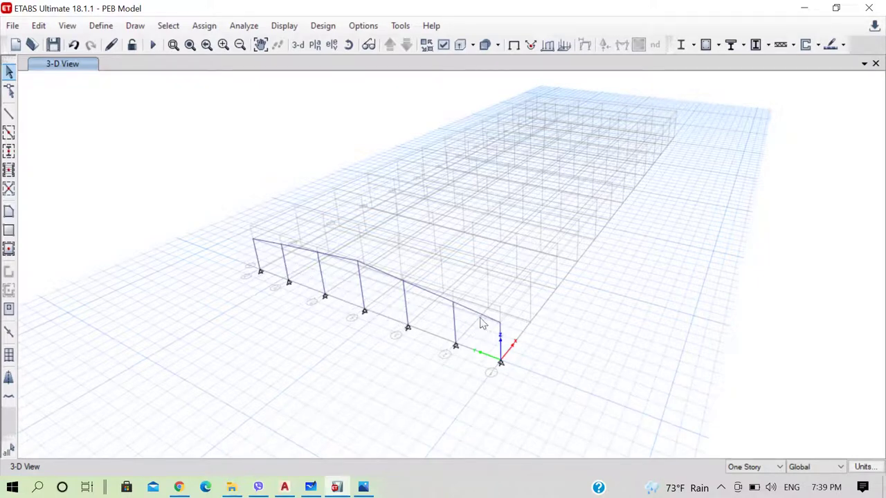
left_click_drag(215, 187, 537, 401)
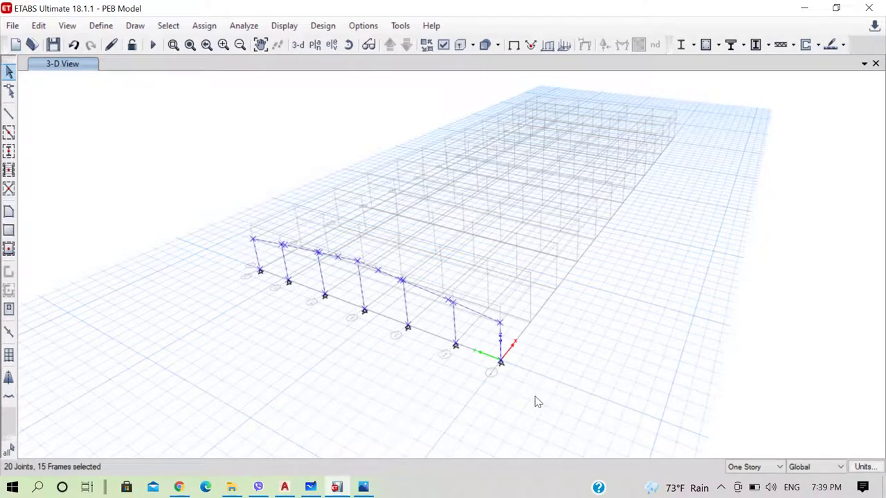
key("ctrl+r")
left_click_drag(744, 101, 765, 106)
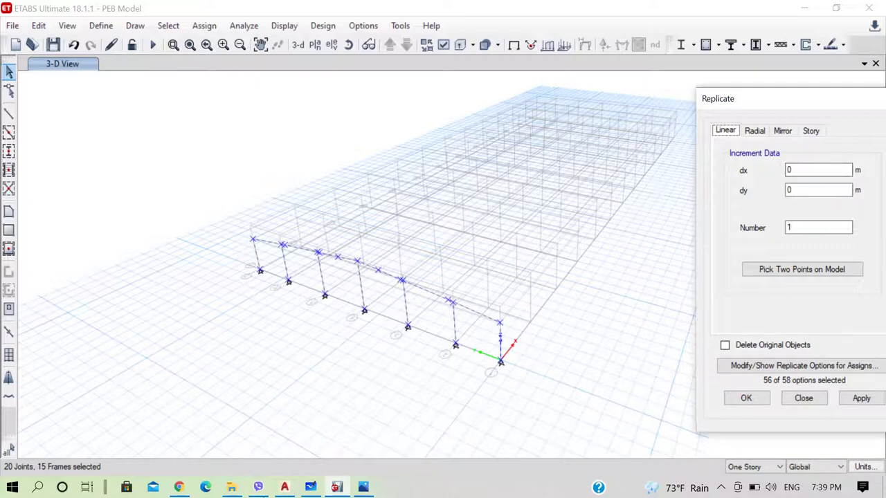
left_click(284, 486)
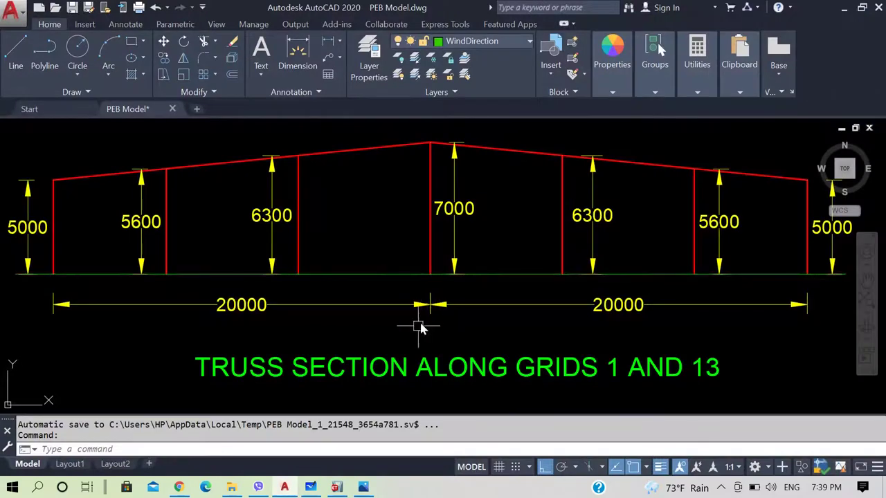
Step: Check the overall grid length on the AutoCAD roof plan, switch to ETABS, and replicate the selected end frame once with dx 91.154 m
scroll(424, 329, "down", 5)
scroll(326, 306, "up", 4)
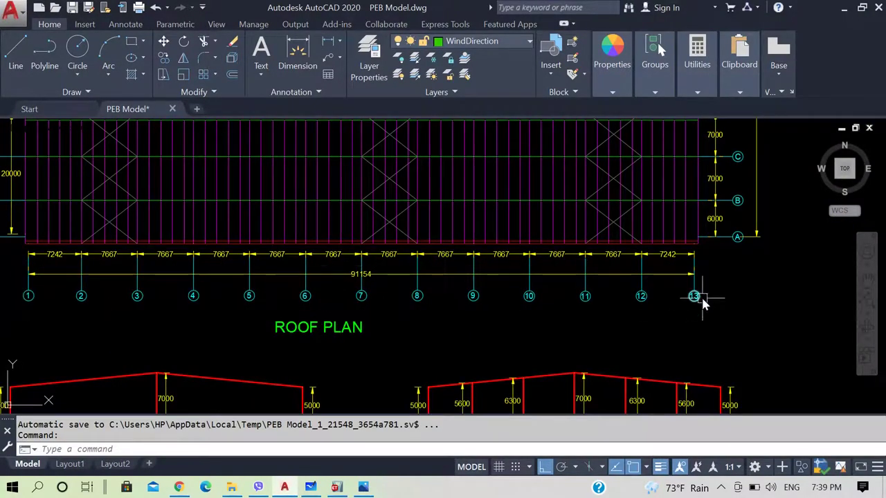
scroll(367, 277, "up", 2)
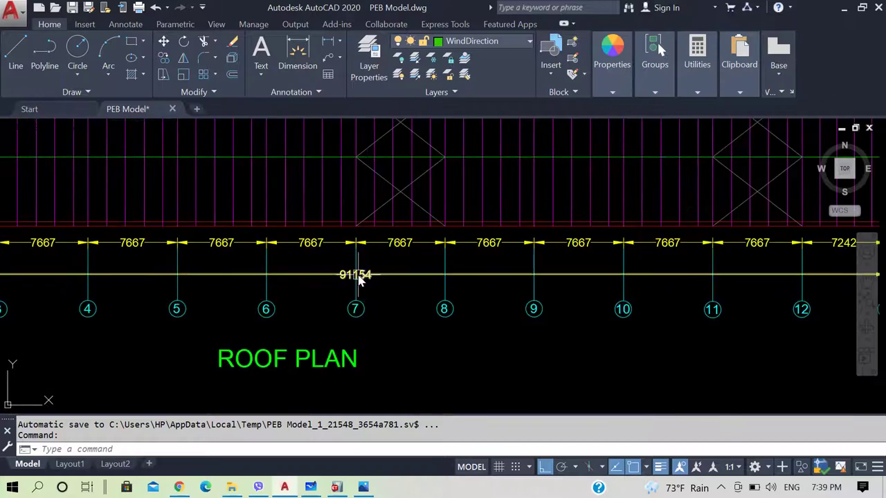
key("alt+Tab")
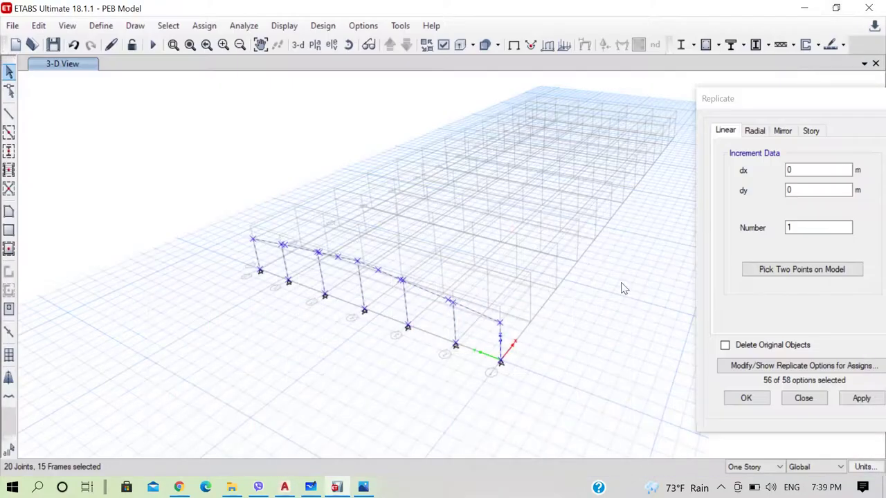
double_click(799, 228)
double_click(811, 173)
type("91.154")
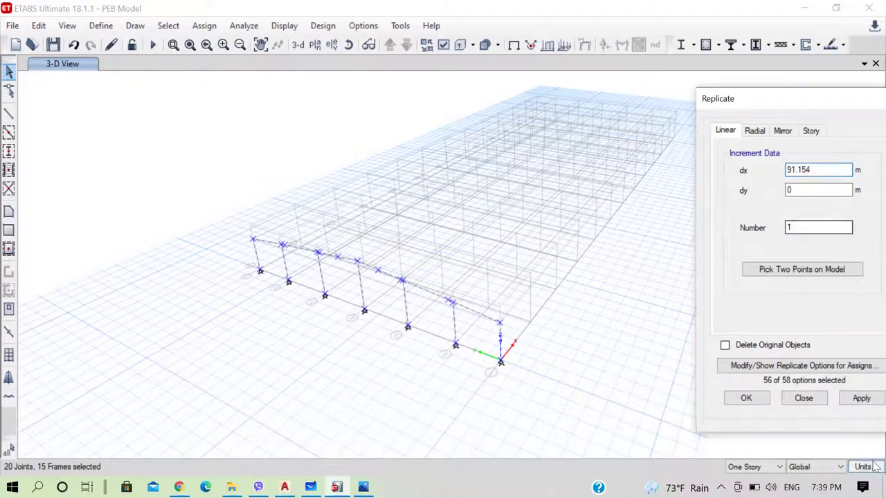
left_click(860, 400)
left_click(859, 401)
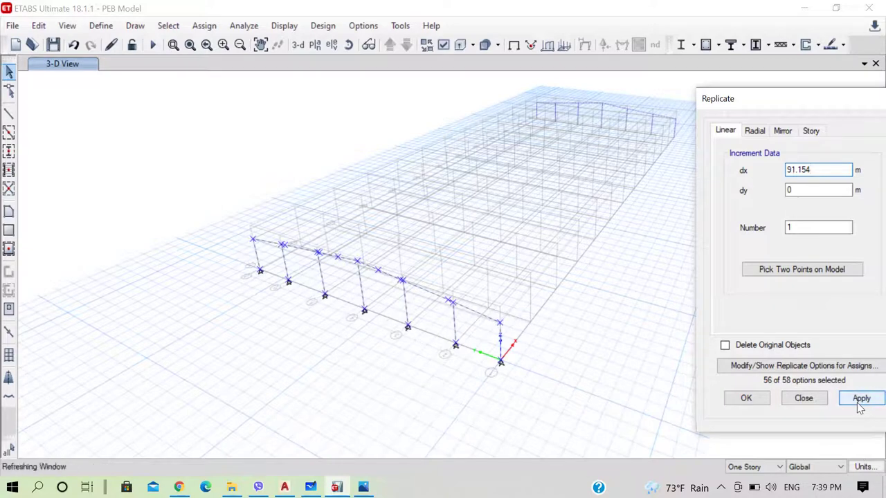
left_click(753, 402)
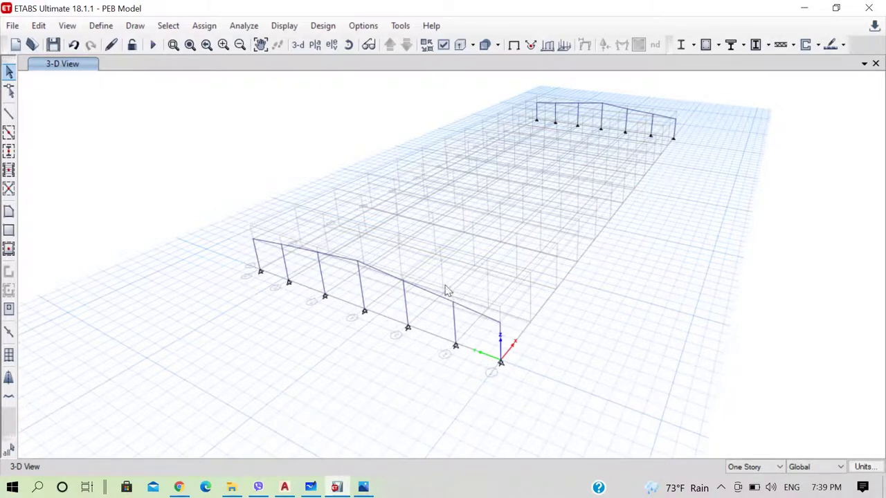
Step: Select the near end frame, leaving out its four intermediate columns between the central and outer columns
left_click_drag(224, 209, 543, 409)
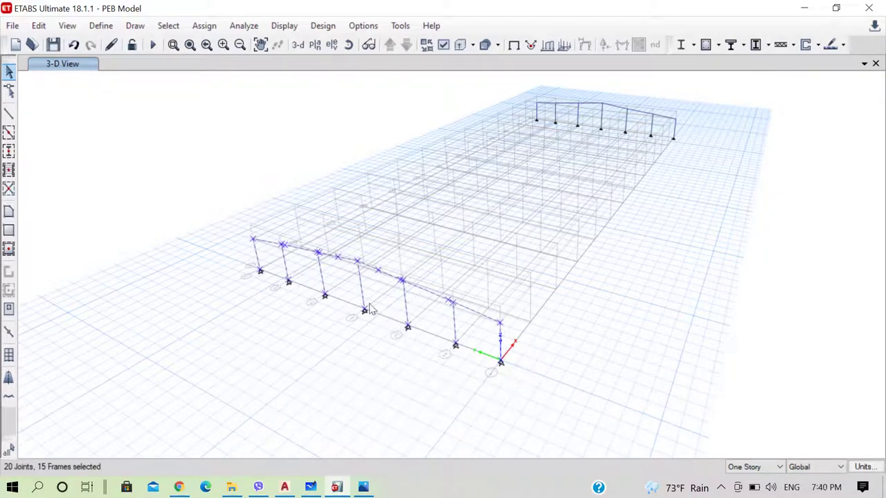
left_click(286, 269)
left_click(323, 278)
left_click(406, 308)
left_click(460, 331)
Step: Check the first bay spacing on the AutoCAD roof plan, return to ETABS, and replicate the selected frame once with dx 7.242 m
key("ctrl+r")
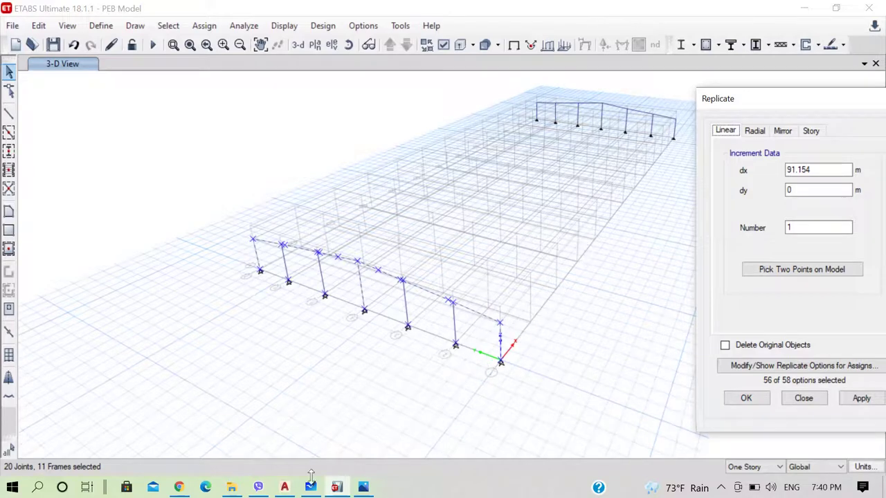
left_click(284, 486)
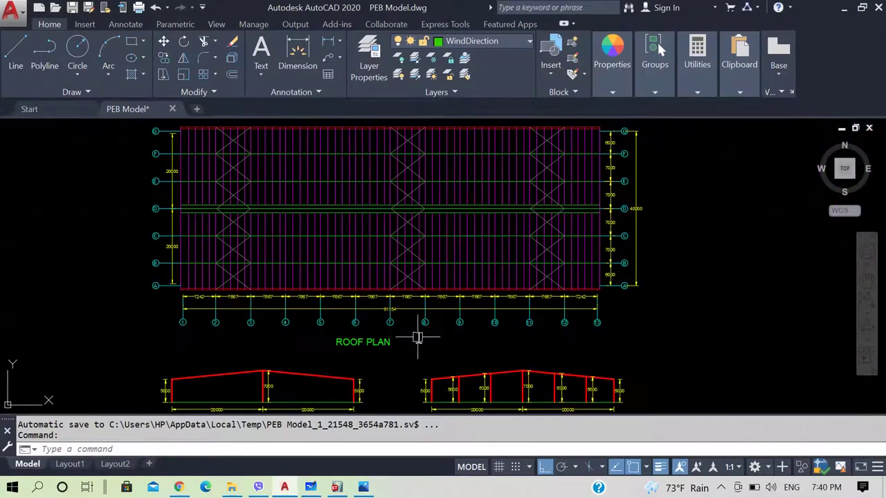
scroll(398, 286, "down", 4)
scroll(423, 331, "up", 6)
scroll(423, 331, "down", 3)
scroll(237, 231, "up", 4)
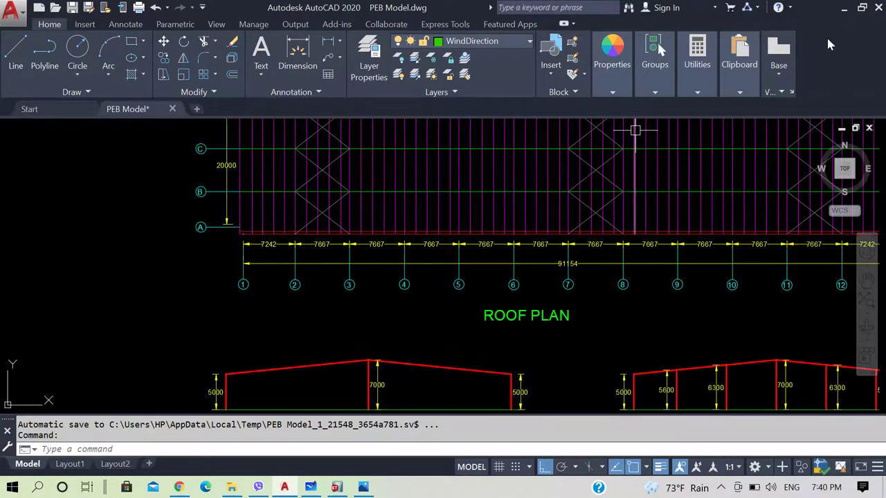
key("alt+Tab")
left_click_drag(817, 170, 757, 169)
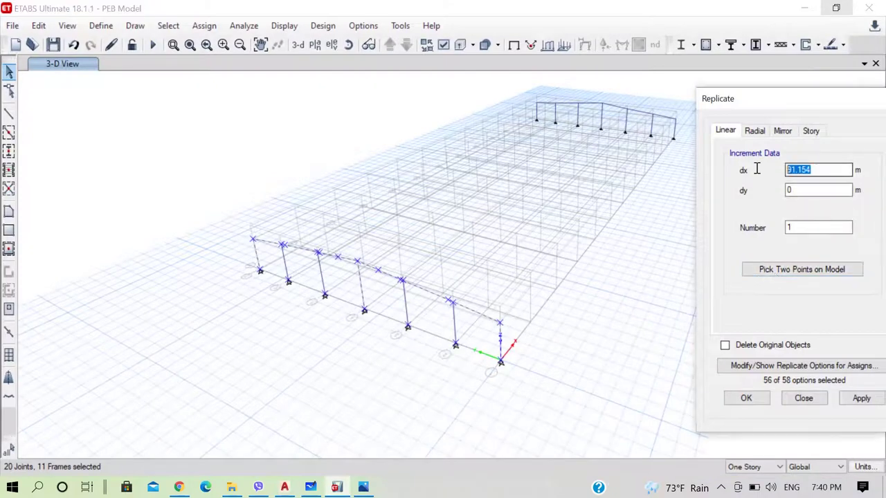
type("7.242")
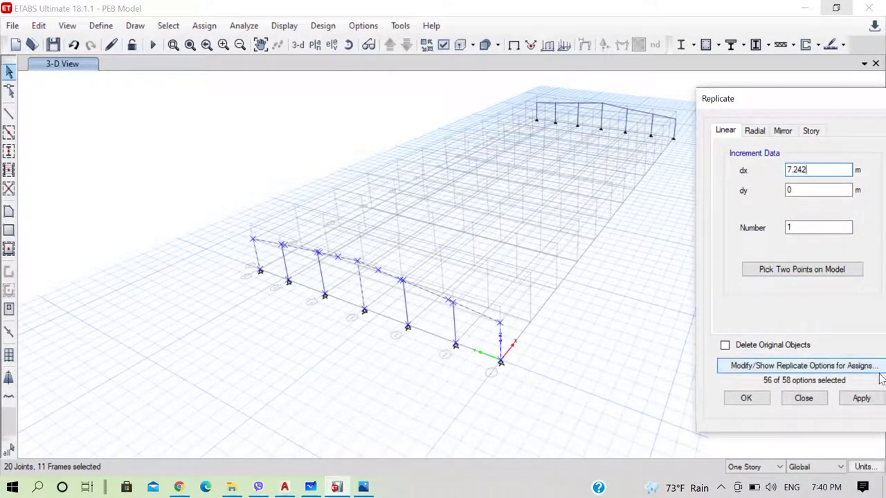
left_click(858, 398)
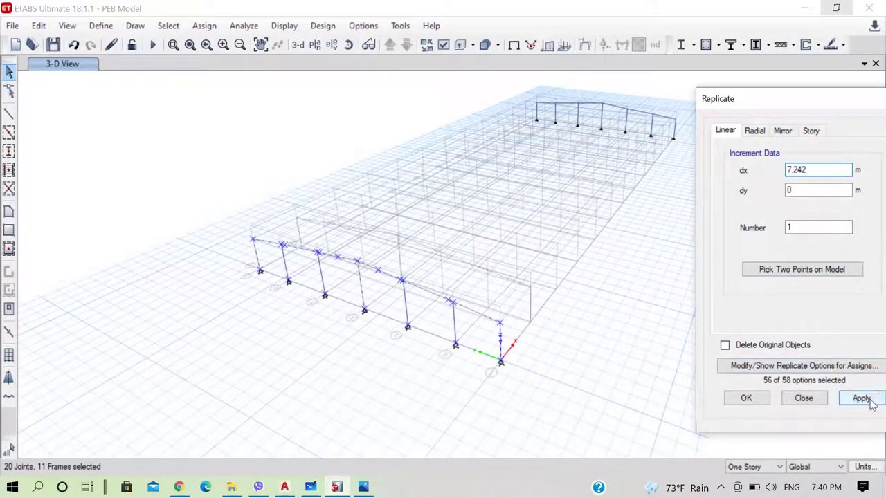
left_click(841, 396)
left_click(745, 398)
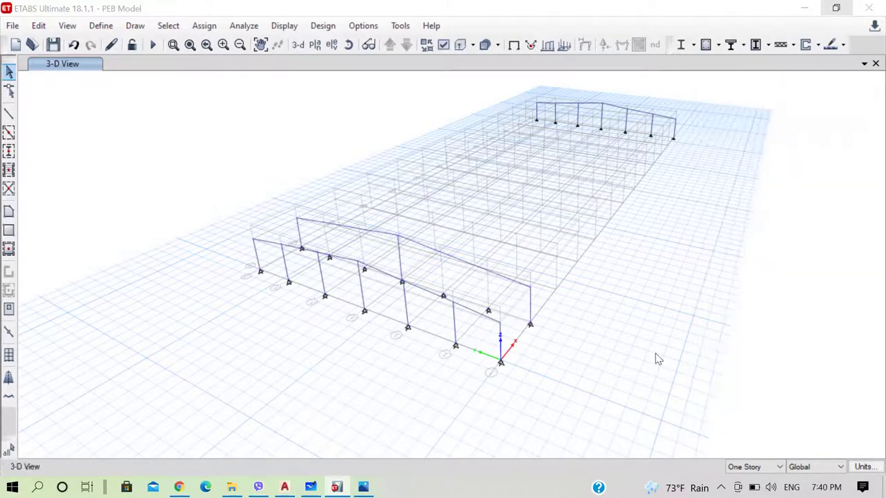
Step: Select all rafter segments and both outer columns of the second frame
scroll(580, 194, "up", 5)
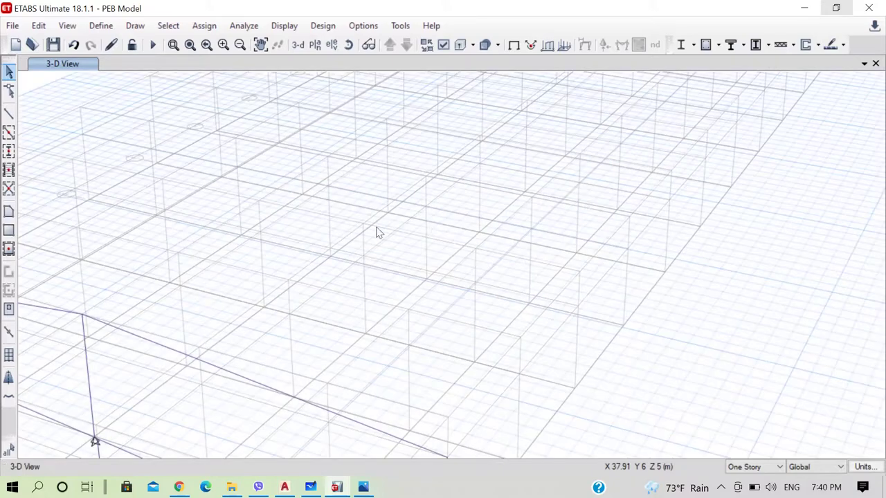
scroll(378, 231, "down", 10)
scroll(396, 223, "up", 5)
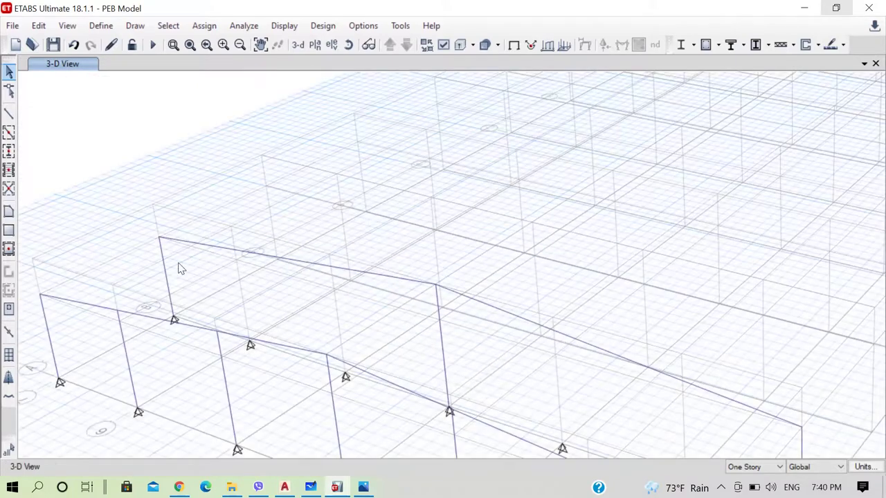
left_click_drag(142, 205, 475, 310)
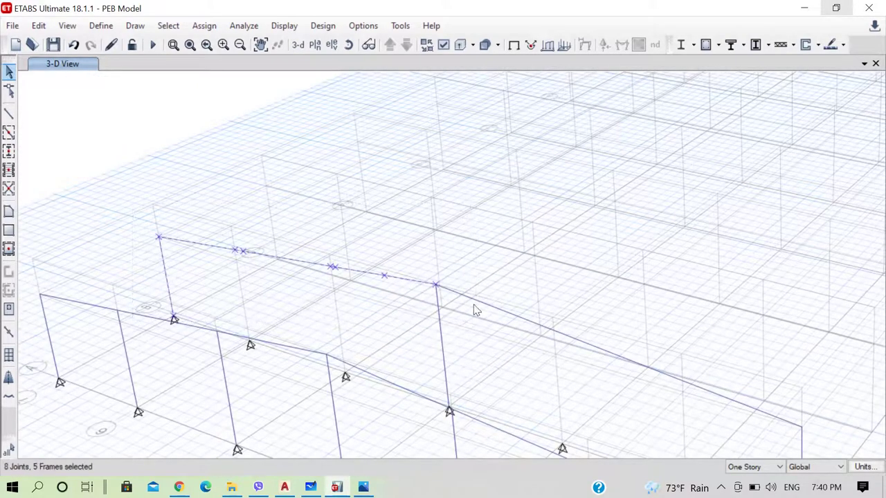
scroll(373, 227, "down", 5)
scroll(372, 227, "down", 3)
left_click_drag(382, 219, 540, 280)
left_click_drag(424, 229, 539, 321)
scroll(519, 308, "up", 4)
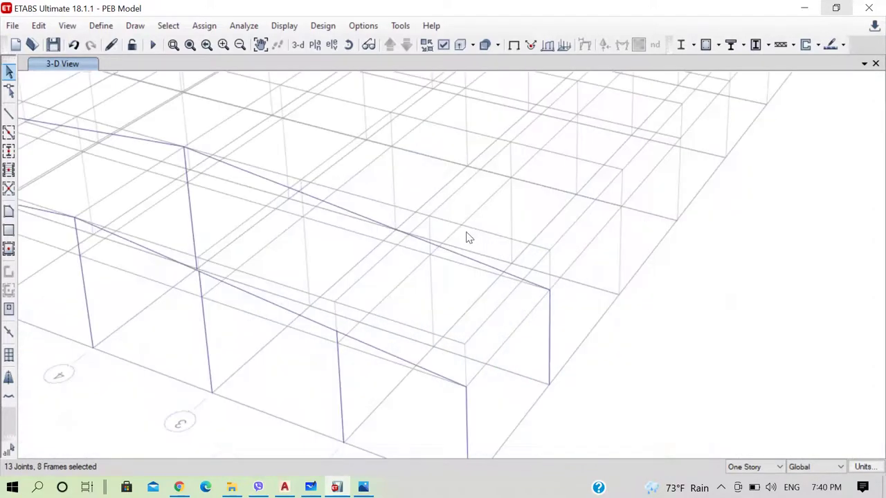
left_click_drag(376, 181, 585, 317)
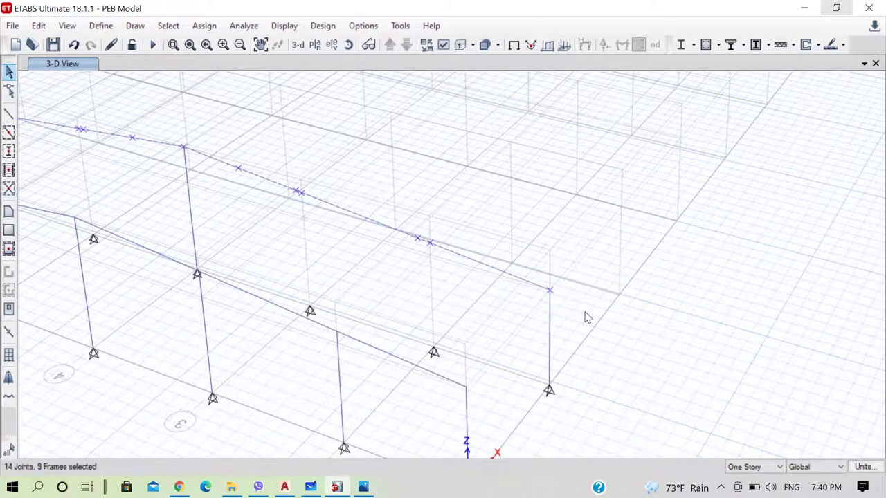
left_click(551, 331)
scroll(429, 352, "down", 5)
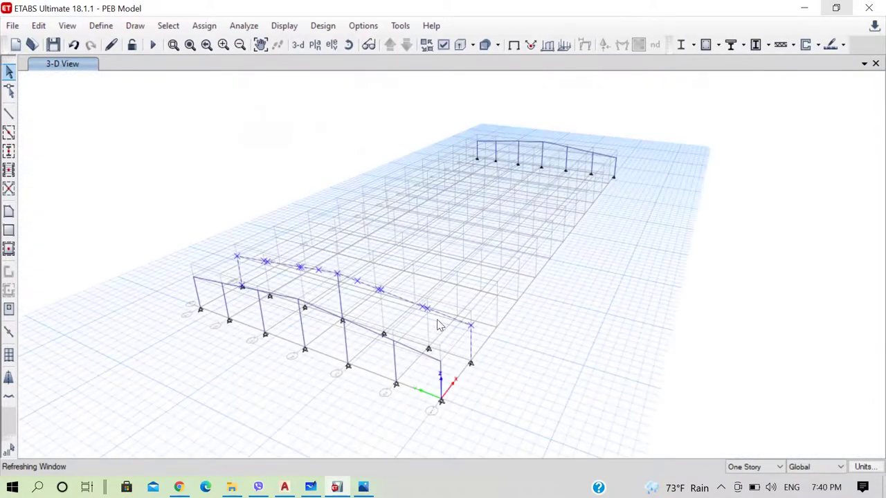
Step: Check the interior bay spacing in AutoCAD, return to ETABS, and apply linear replication of the selection with dx 7.667 m and number 10
left_click(348, 44)
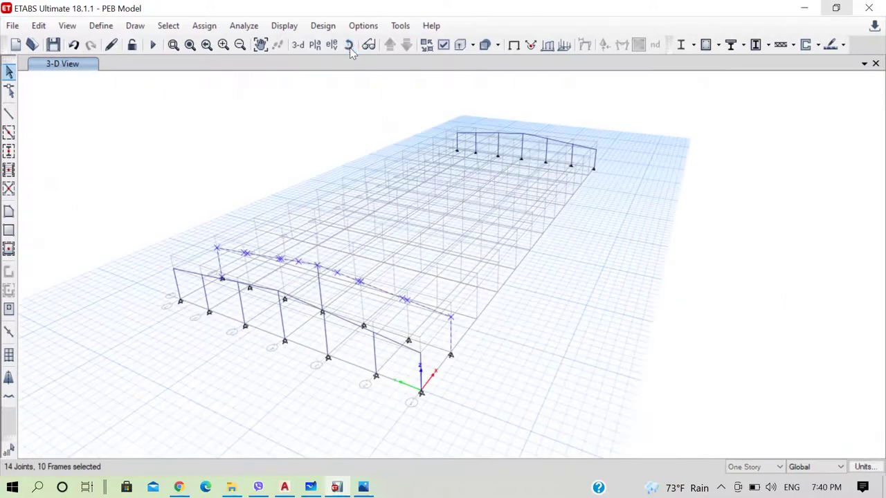
left_click_drag(499, 374, 409, 300)
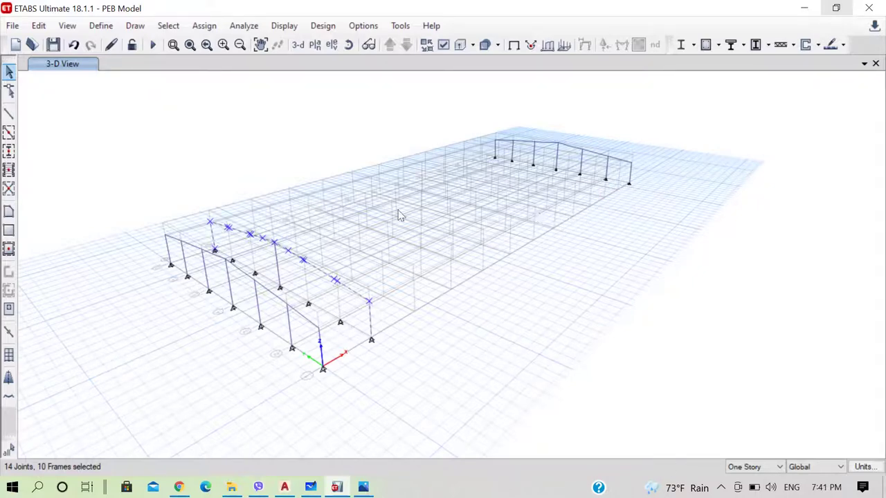
key("ctrl+r")
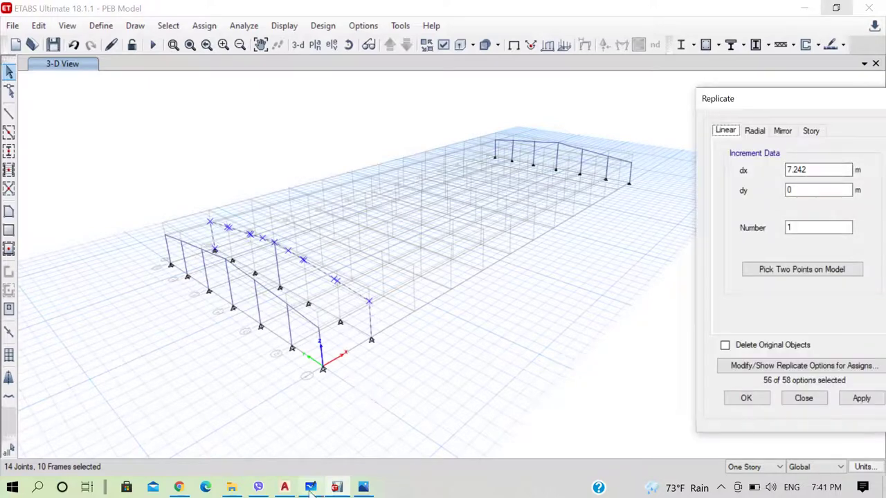
left_click(285, 487)
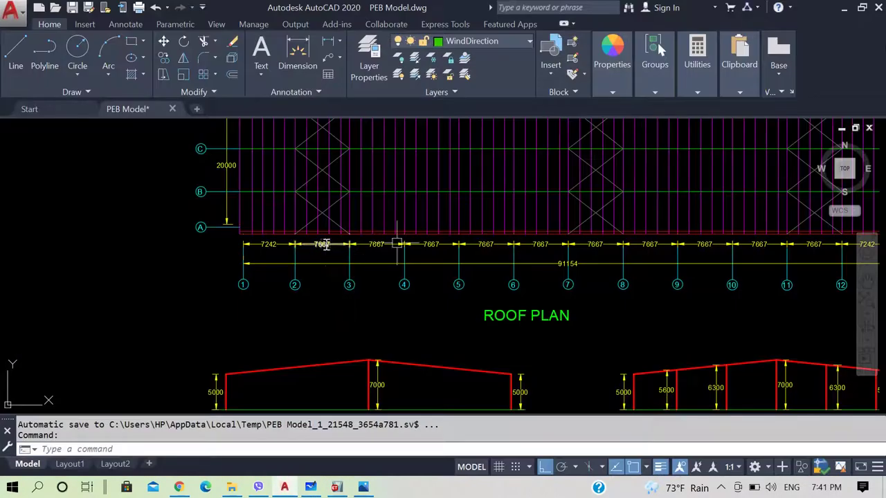
key("alt+Tab")
left_click_drag(801, 169, 747, 173)
type("7.667")
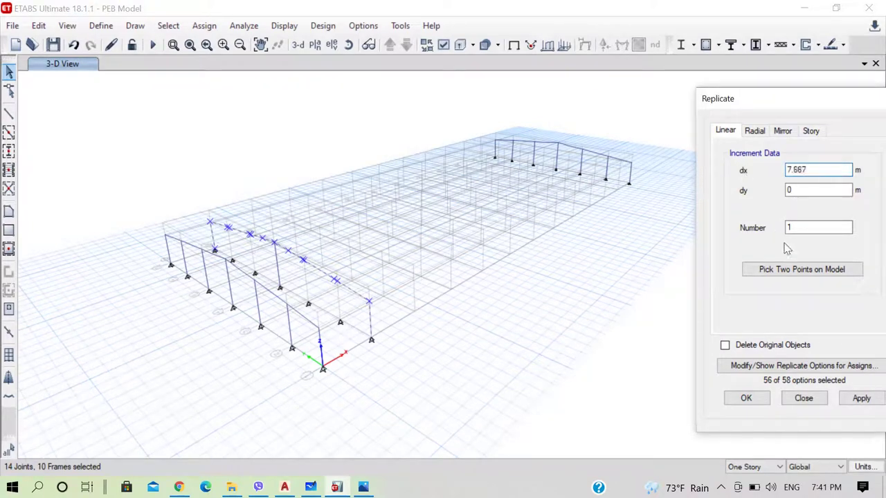
left_click(810, 228)
type("0")
left_click(873, 403)
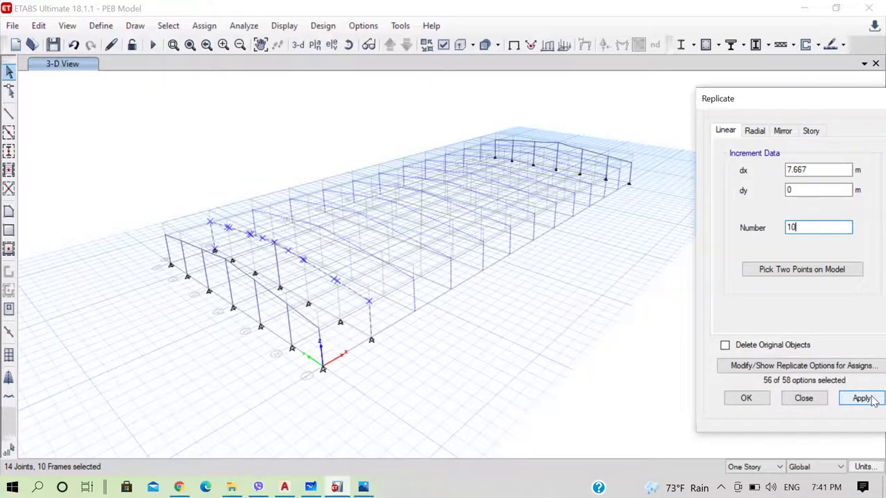
Step: Add the second frame's central column to the selection and replicate the complete frame 10 times
left_click(280, 272)
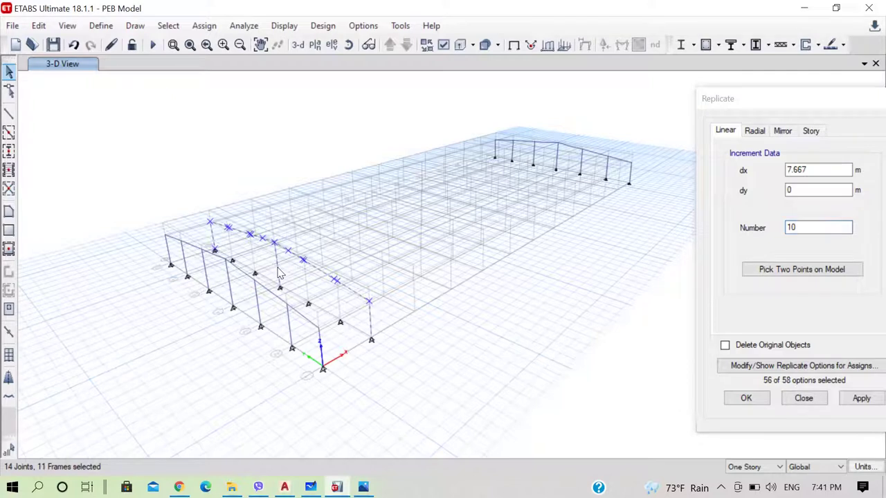
left_click(858, 399)
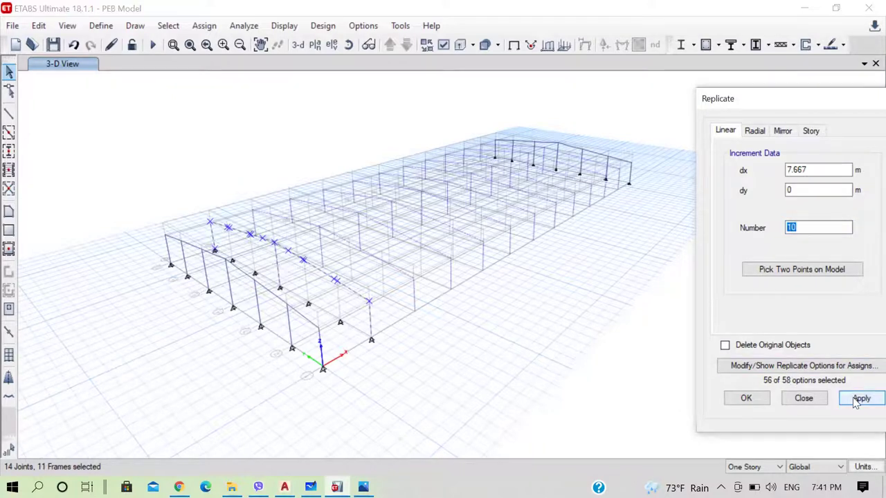
left_click(747, 398)
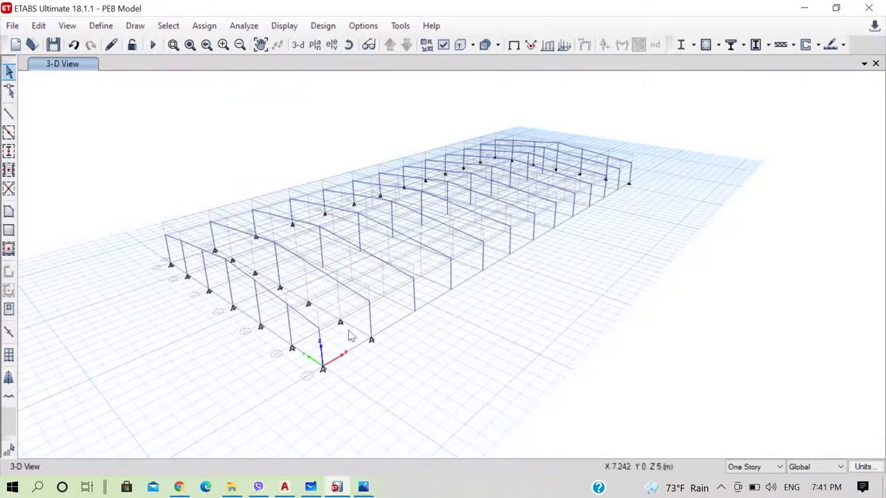
Step: Save the model and display its frame members as extruded sections in the 3-D view
left_click(56, 44)
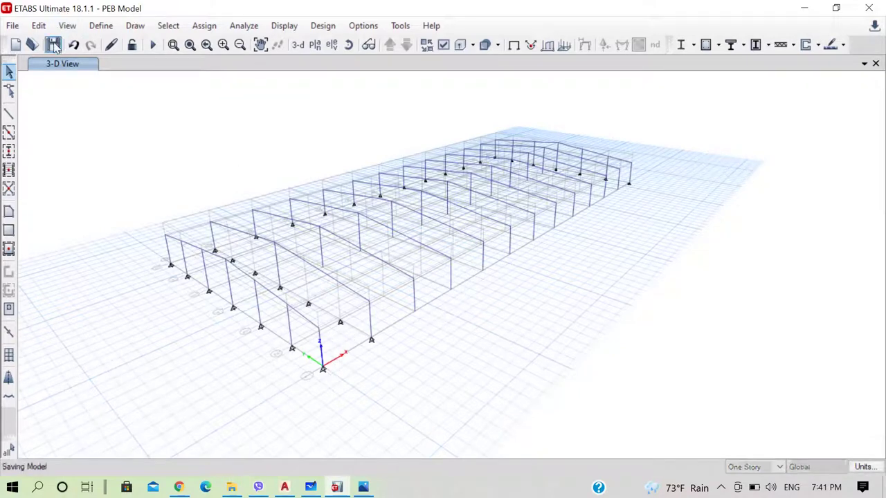
left_click(461, 45)
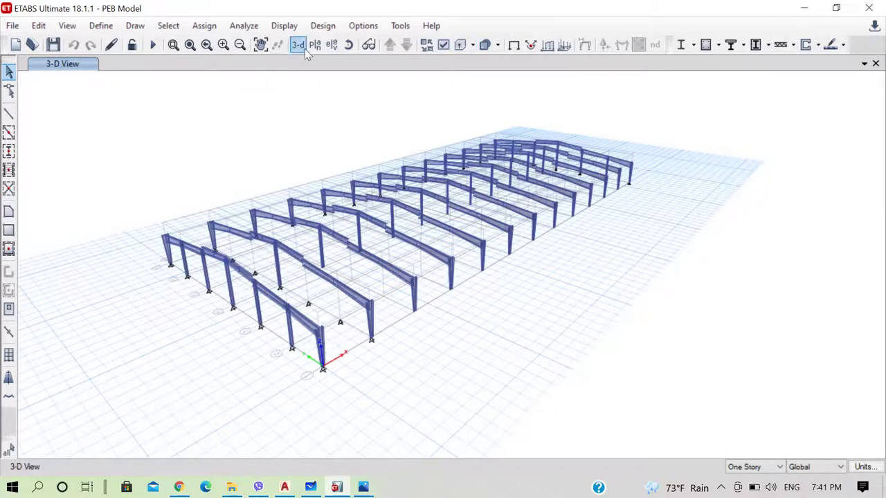
left_click(348, 46)
left_click_drag(294, 298, 338, 320)
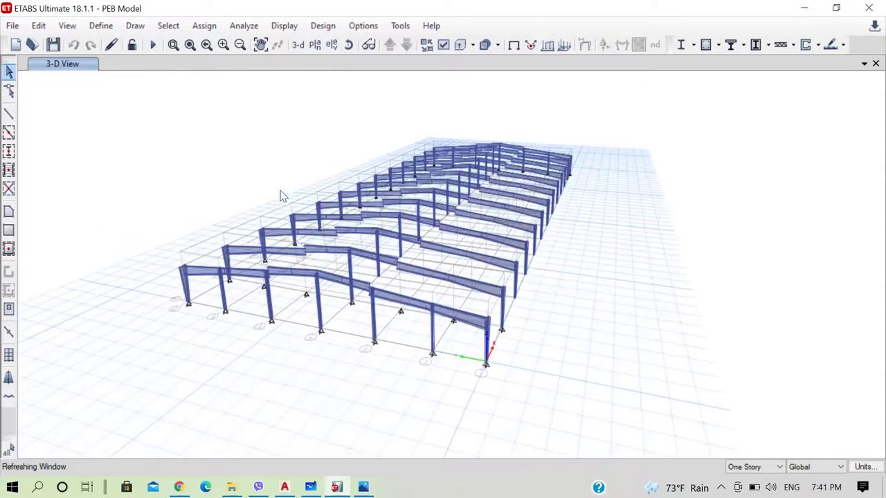
scroll(284, 277, "up", 3)
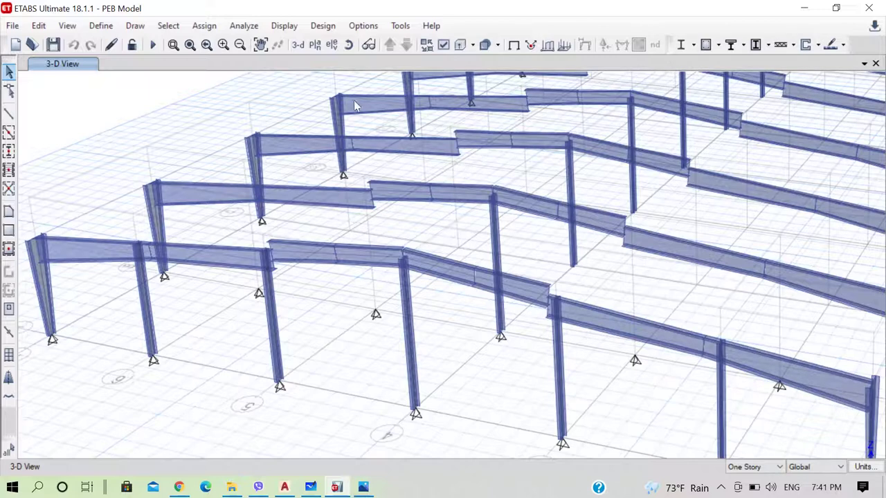
Step: Open the elevation view of grid A to examine the end frame's extruded members
left_click(328, 47)
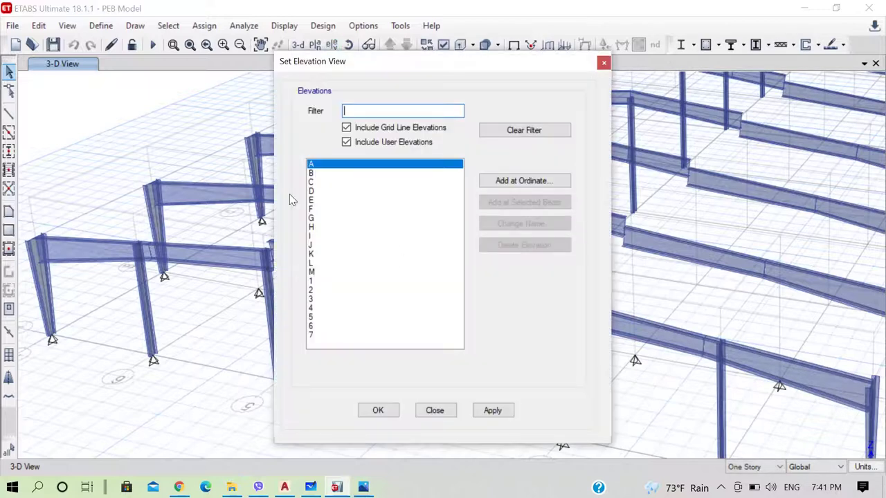
left_click(377, 411)
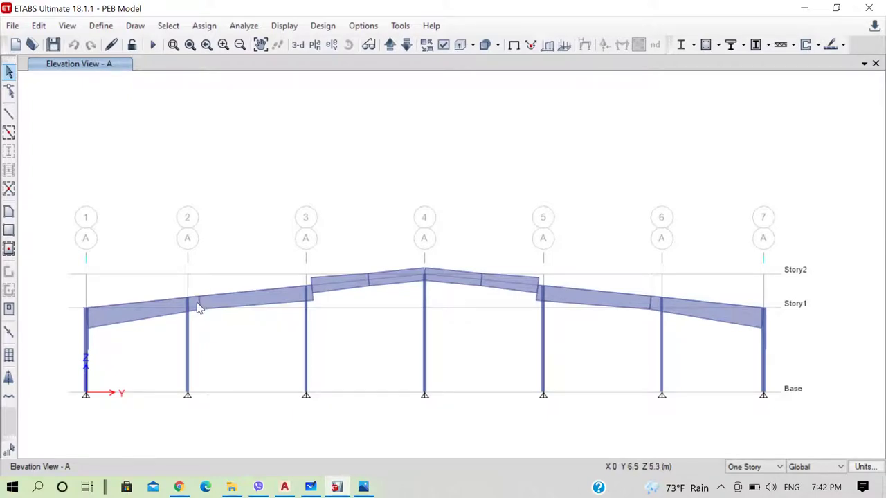
Step: Return from the grid A elevation to the default 3-D view and turn off the extruded display of the frame members
scroll(201, 299, "up", 5)
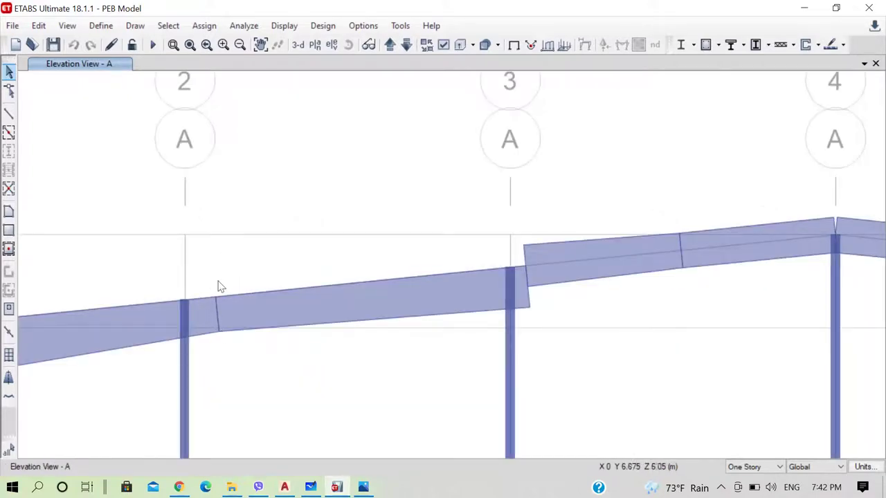
right_click(273, 270)
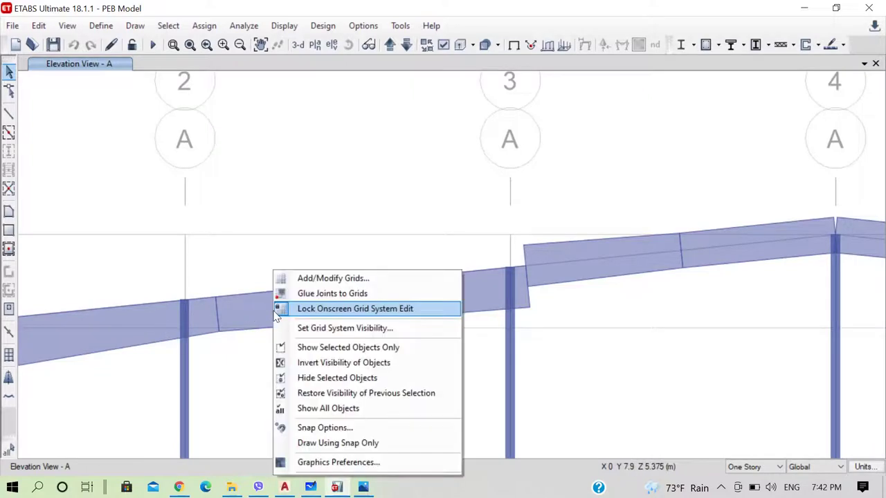
scroll(294, 223, "down", 4)
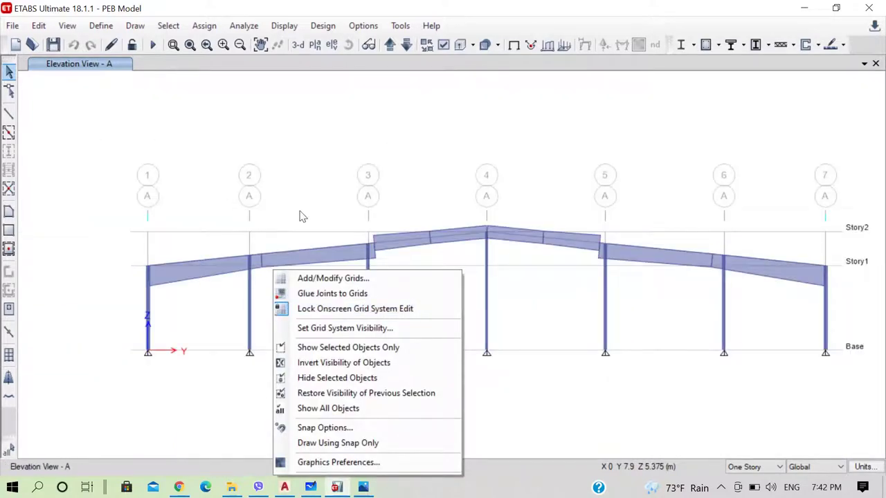
left_click(367, 196)
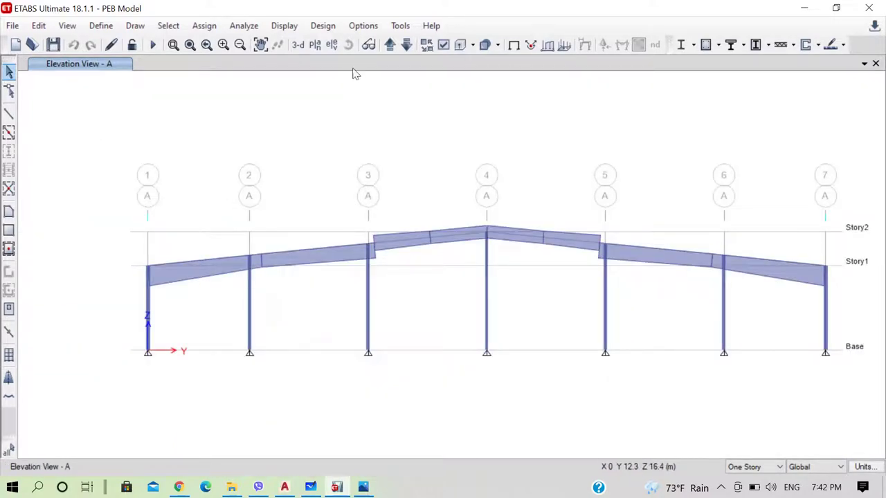
left_click(299, 46)
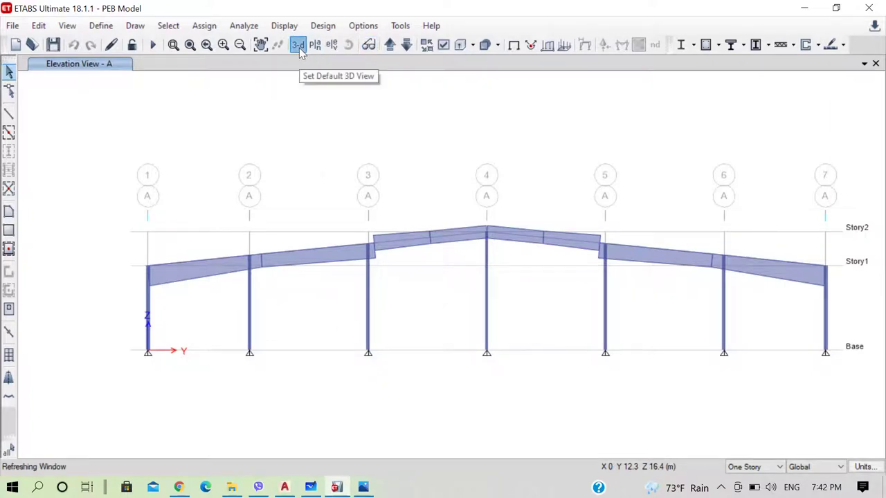
left_click(348, 44)
left_click_drag(475, 362, 516, 340)
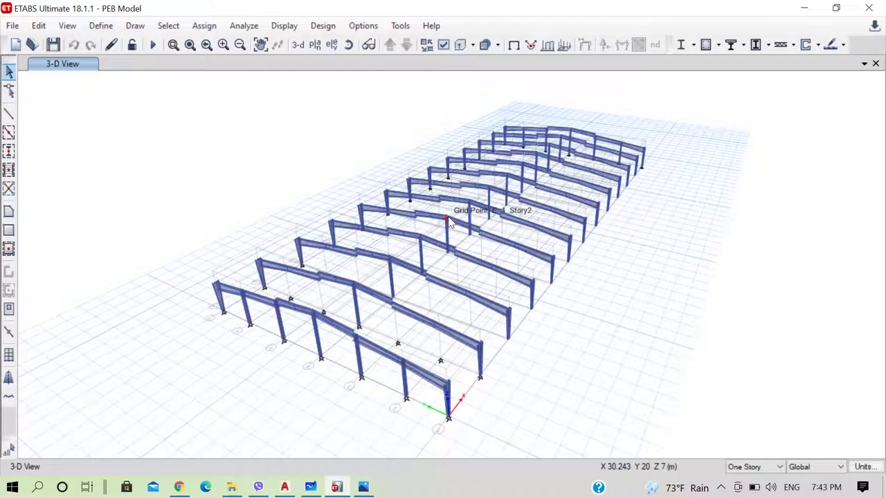
left_click(460, 45)
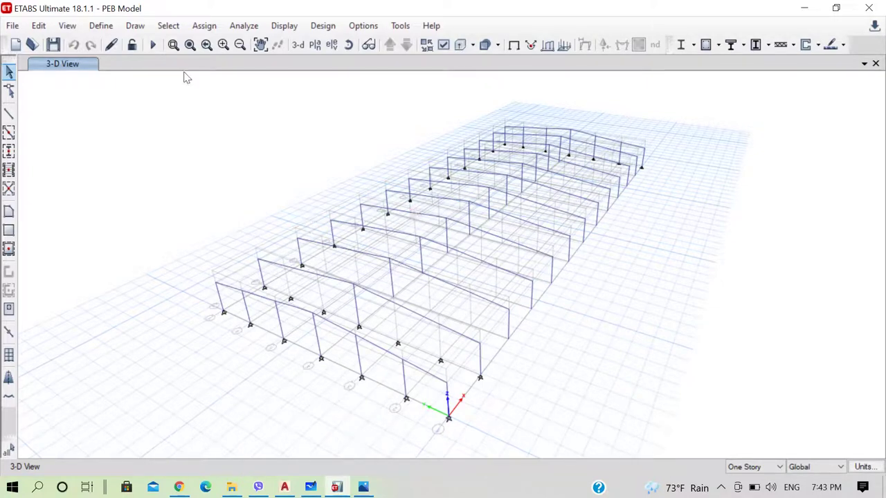
Step: Import the ISMC300 steel channel section from the Indian property library with Fe345 as its material
left_click(101, 26)
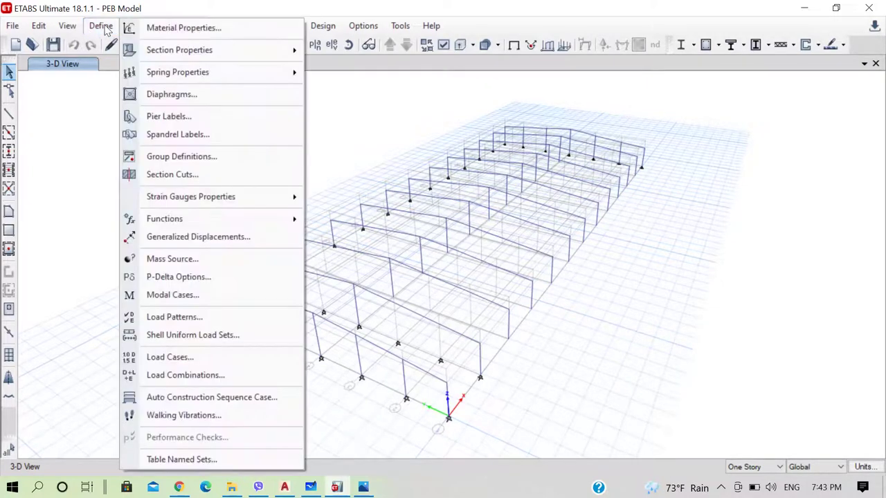
mouse_move(215, 52)
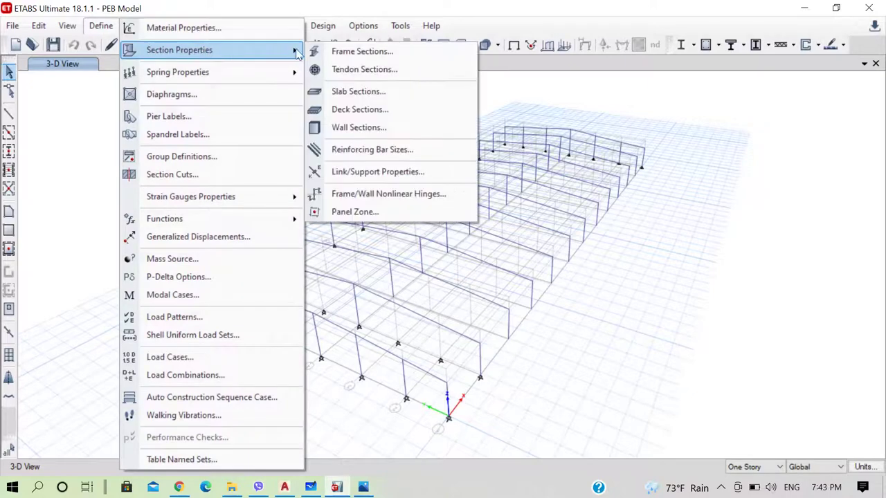
left_click(336, 53)
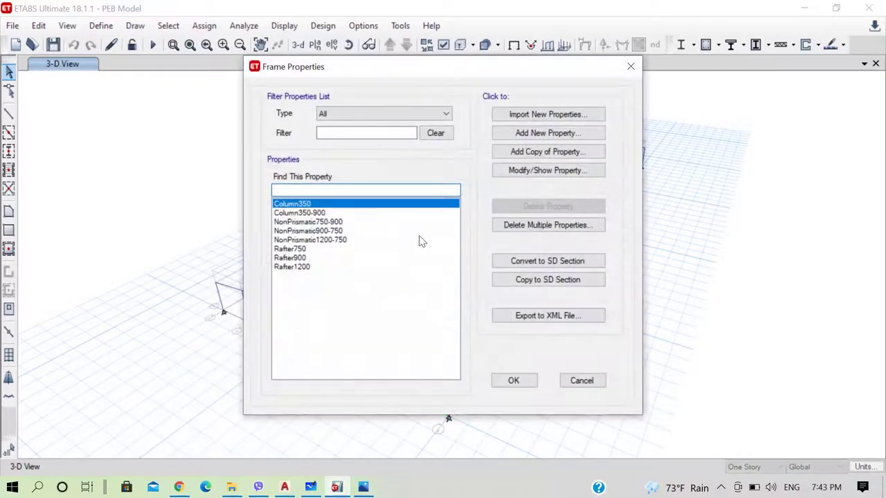
left_click(542, 116)
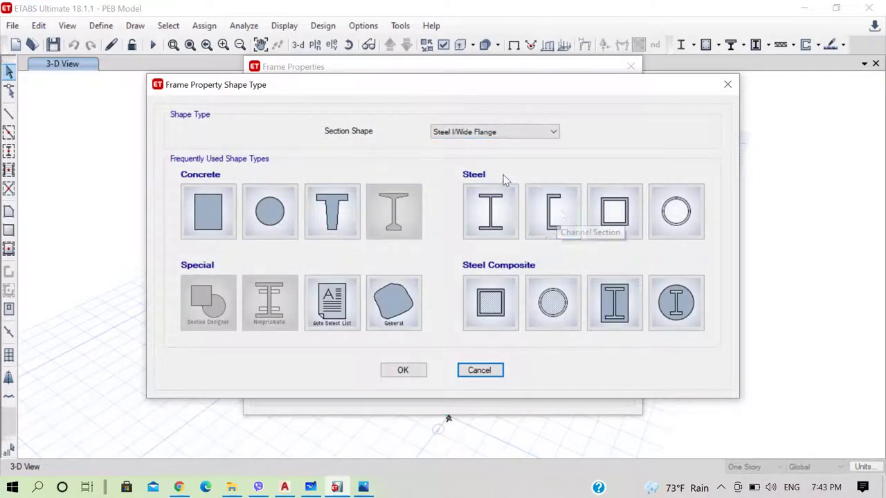
left_click(561, 215)
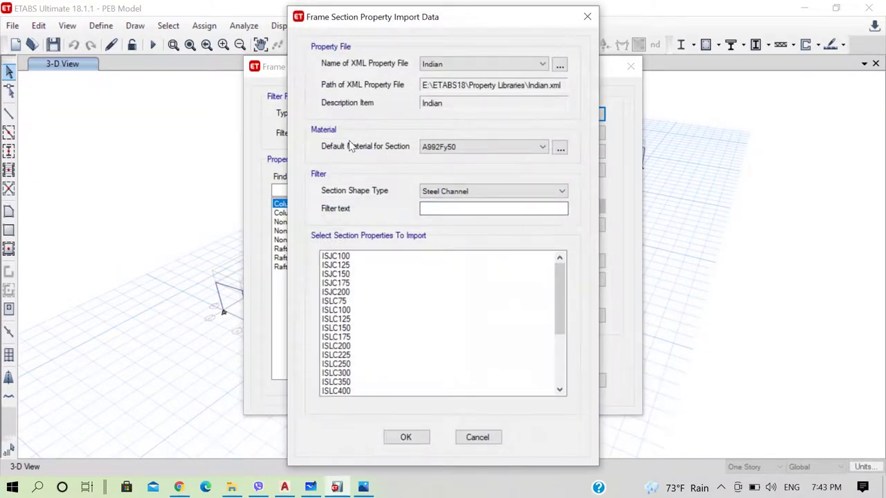
left_click(443, 147)
left_click(453, 192)
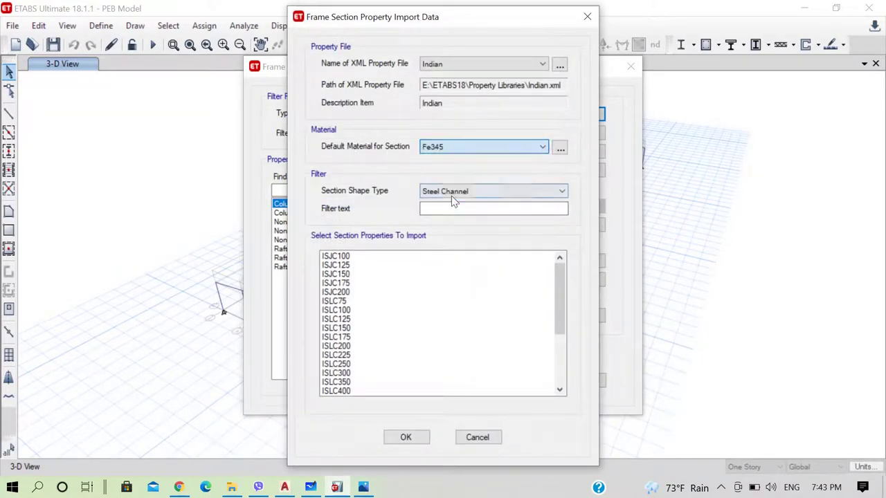
left_click_drag(560, 299, 559, 396)
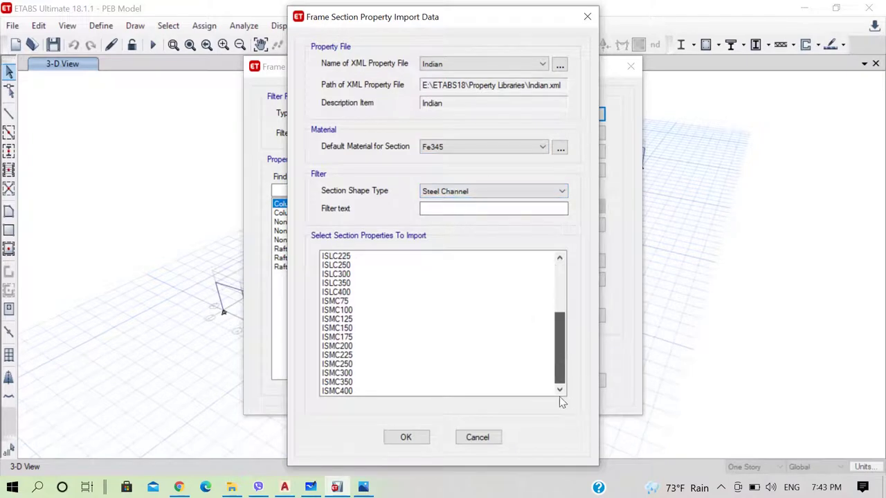
left_click(338, 374)
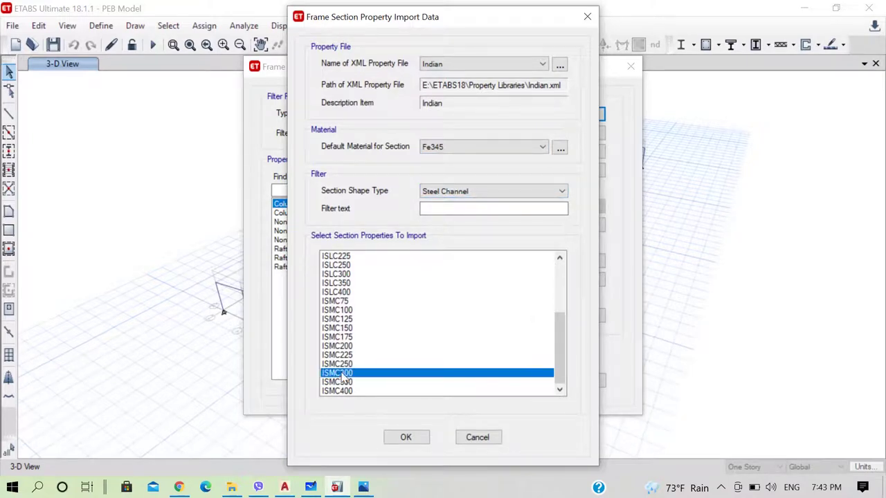
left_click(406, 437)
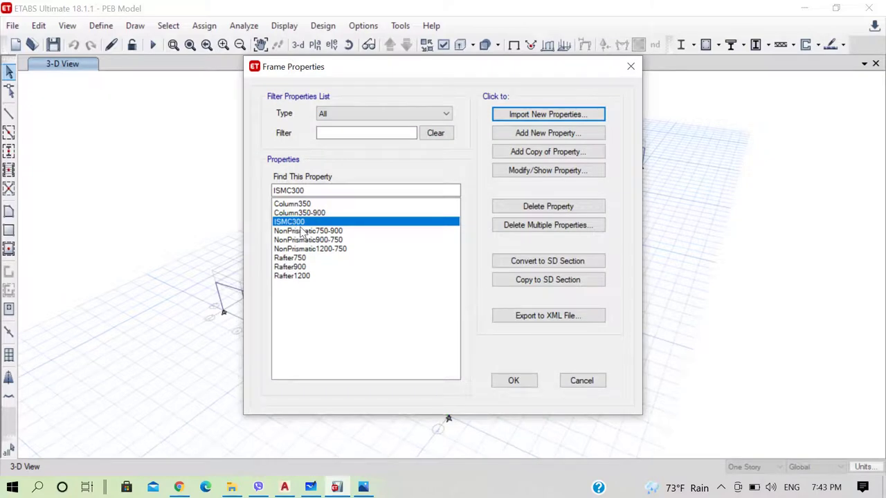
left_click(514, 381)
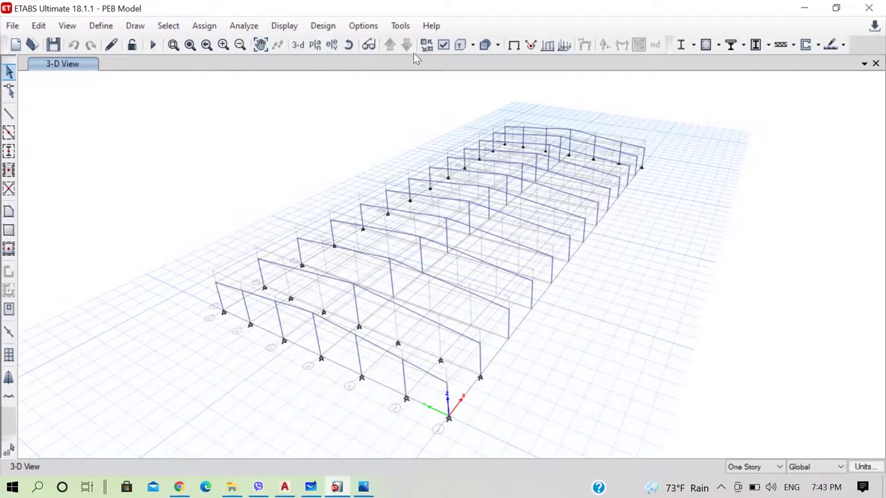
Step: Draw ISMC300 frame members between the column tops along grid 7 at Story1, bay by bay from the far end frame to grid I
left_click(348, 44)
left_click_drag(353, 349, 467, 298)
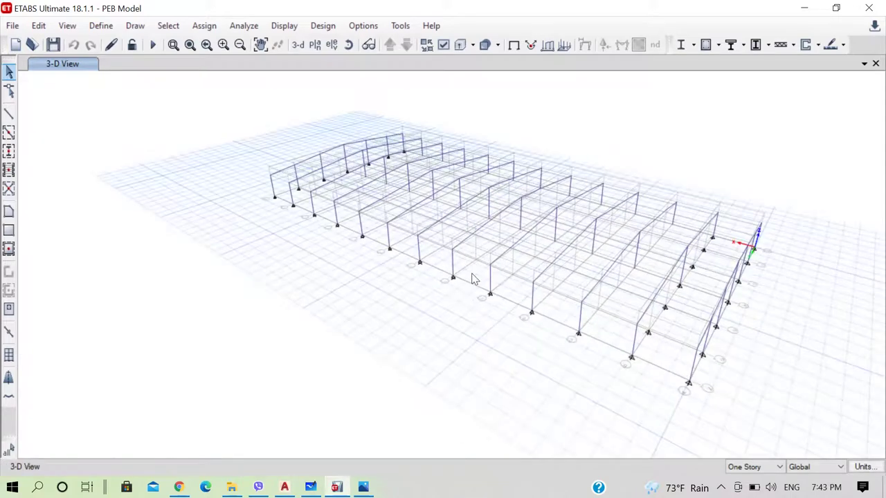
left_click(348, 45)
left_click_drag(773, 405, 720, 425)
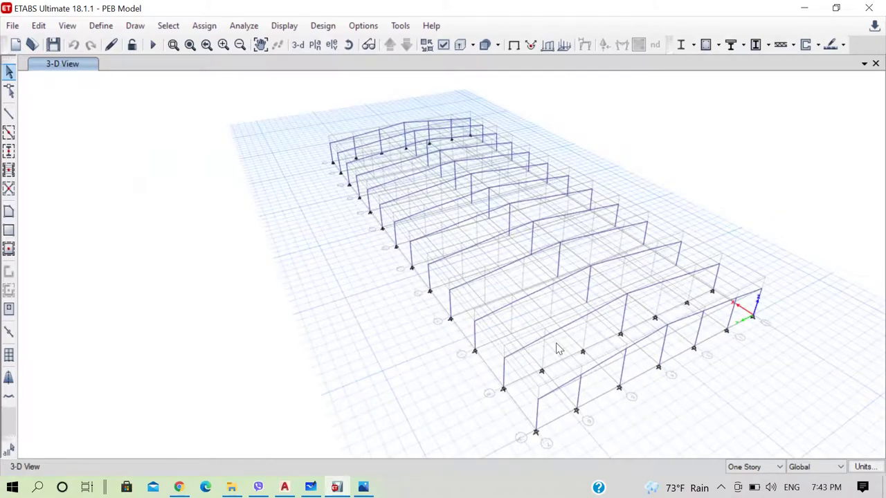
left_click(11, 115)
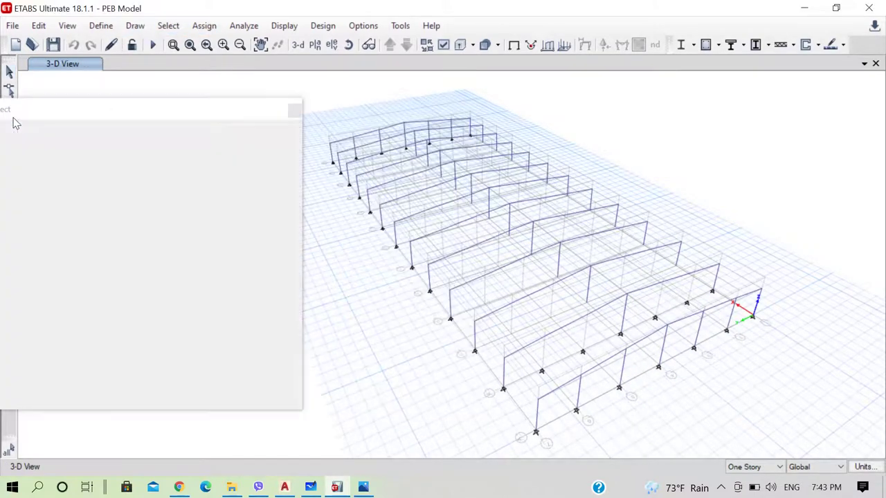
left_click(216, 138)
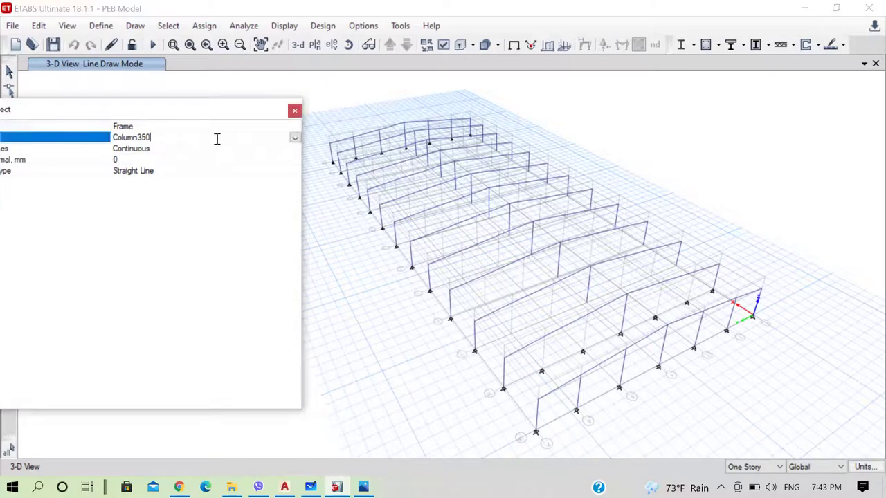
left_click(295, 139)
left_click(153, 172)
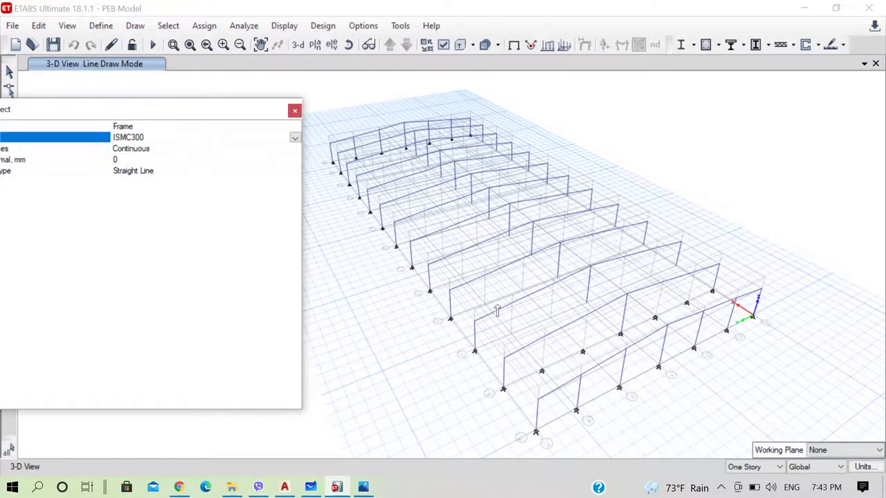
scroll(339, 159, "up", 3)
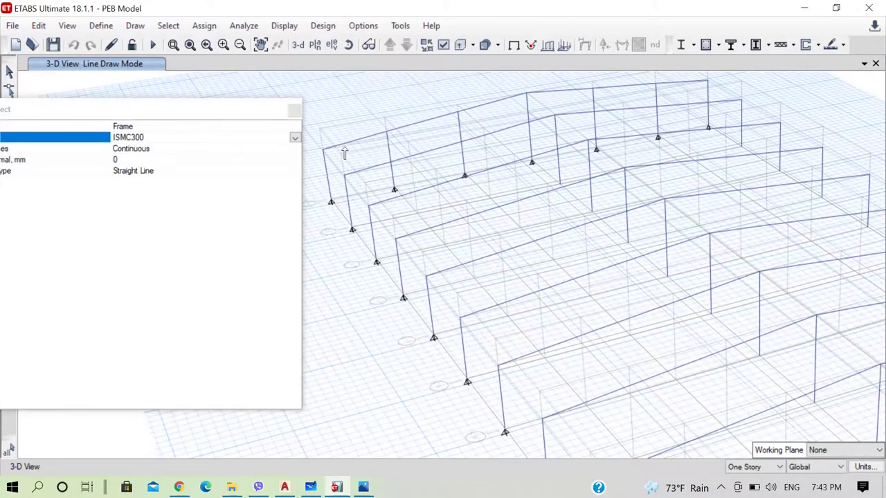
left_click(322, 150)
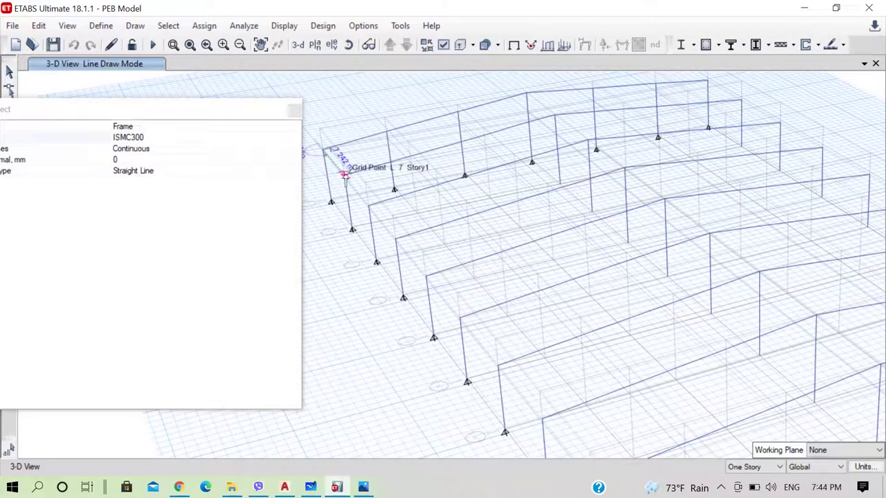
left_click(344, 175)
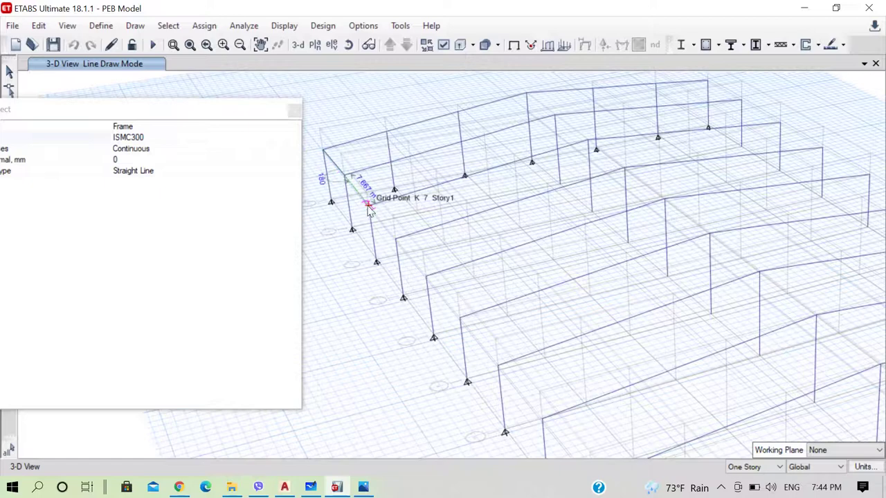
key("Escape")
left_click(395, 239)
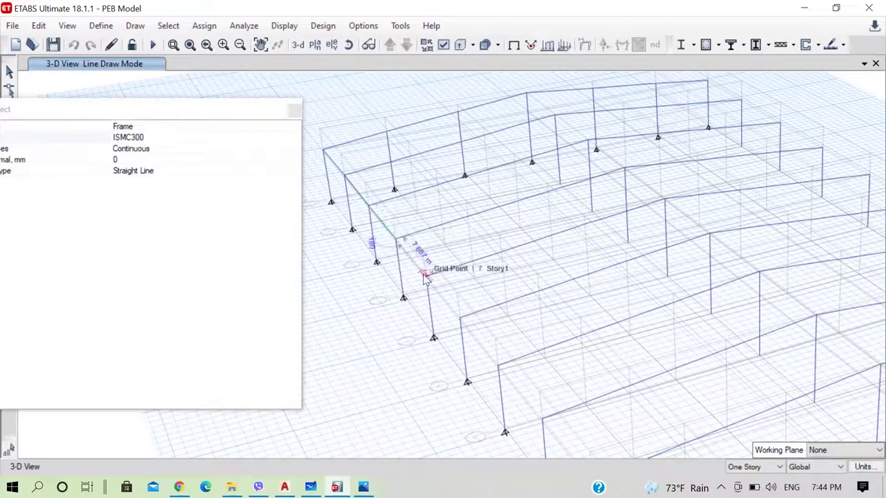
left_click(425, 274)
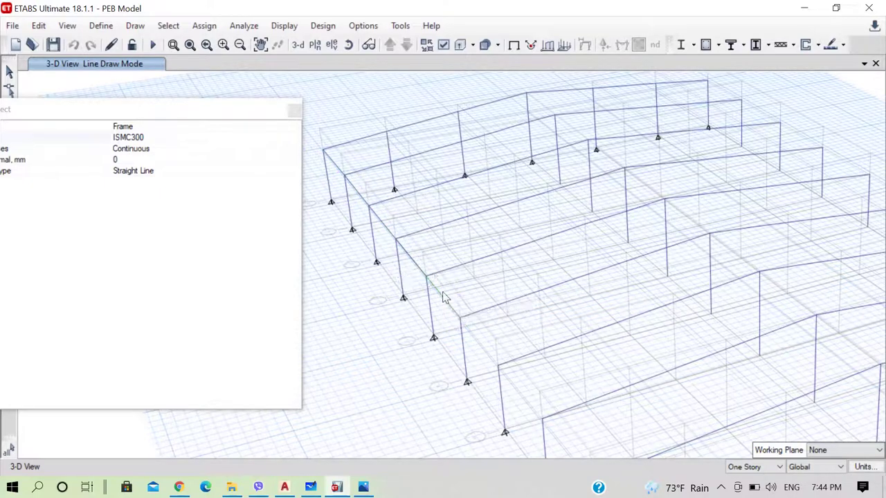
Step: Continue the ISMC300 frame members along grid 7 at Story1, bay by bay from grid I to the grid A end frame
scroll(432, 276, "down", 6)
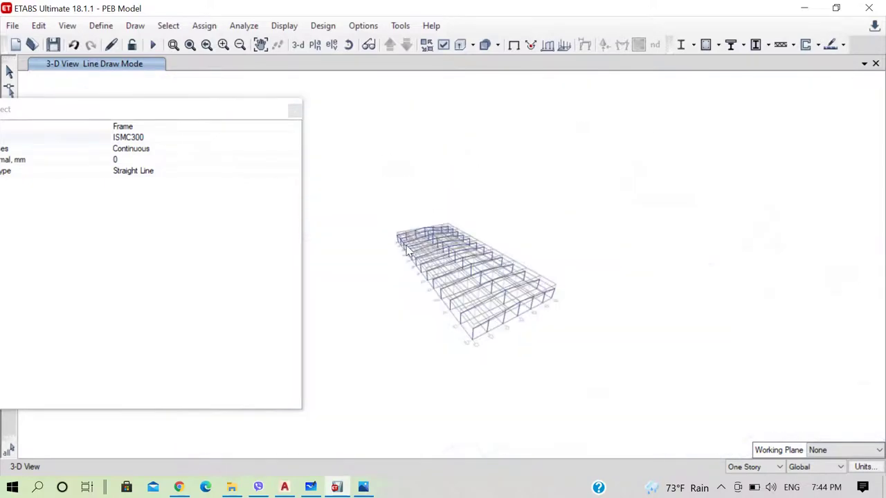
scroll(446, 313, "up", 5)
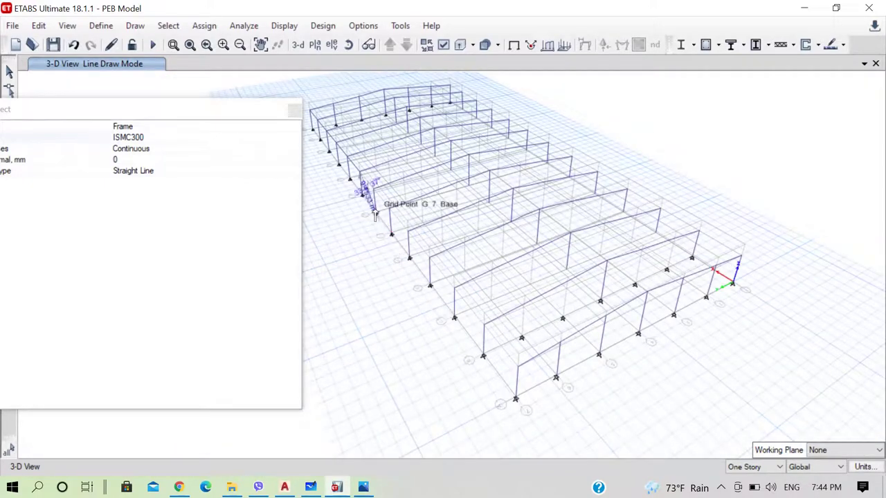
scroll(372, 191, "up", 3)
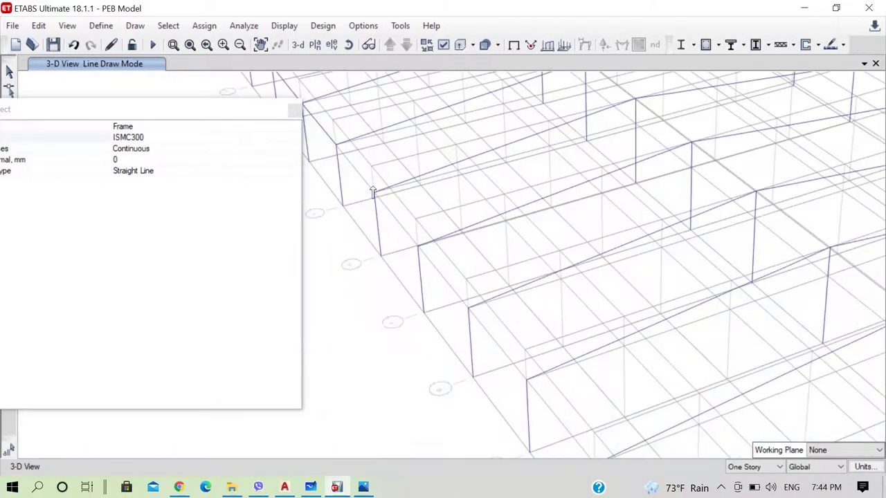
left_click(373, 194)
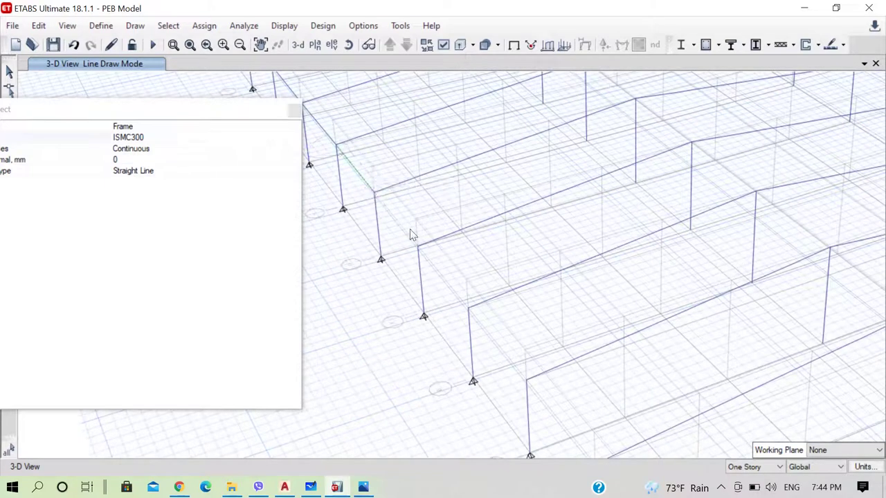
left_click(418, 245)
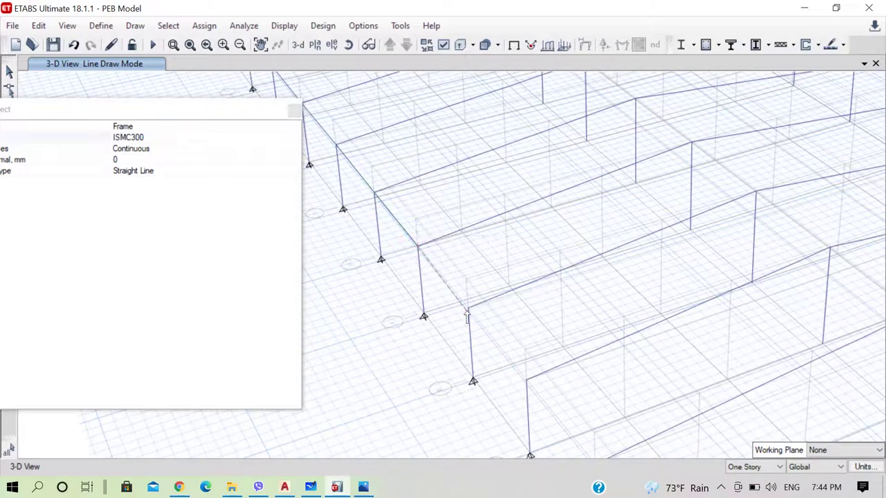
left_click(468, 306)
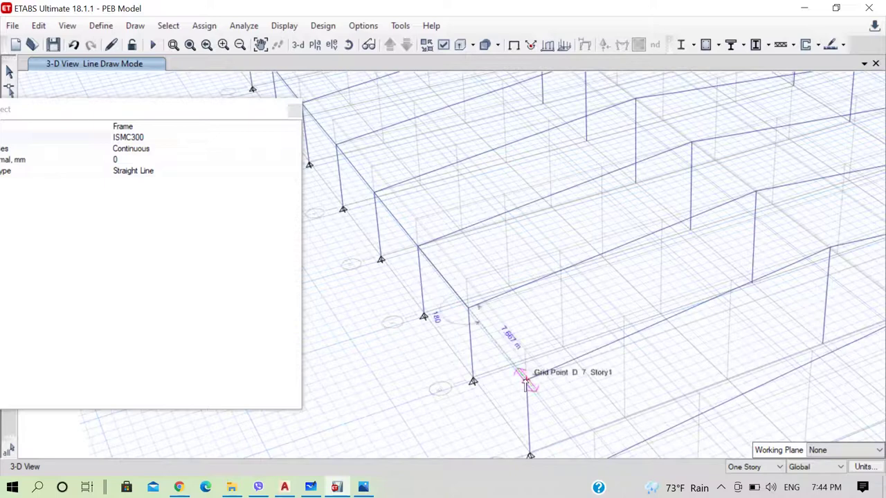
scroll(494, 331, "down", 5)
scroll(495, 332, "up", 5)
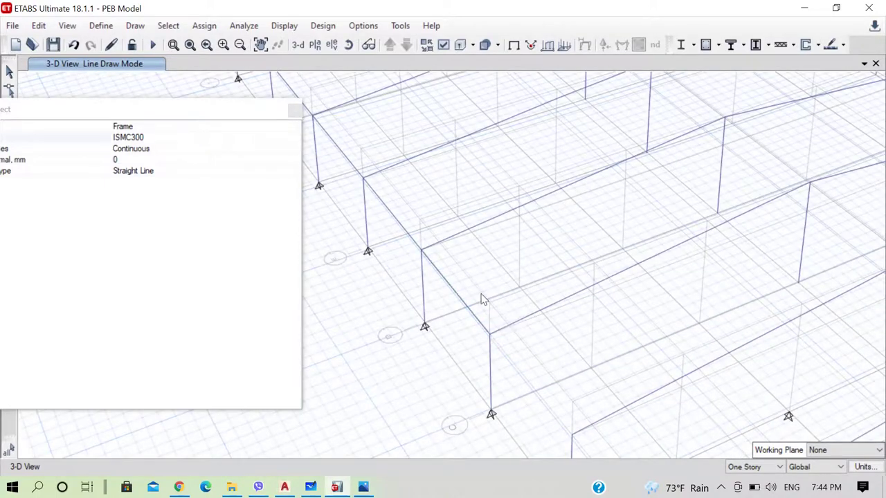
scroll(483, 299, "down", 5)
scroll(511, 325, "up", 5)
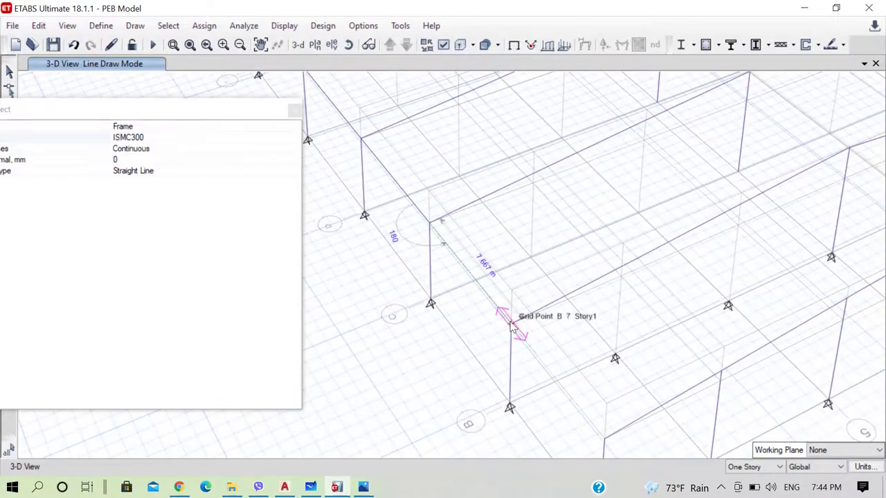
scroll(546, 350, "down", 5)
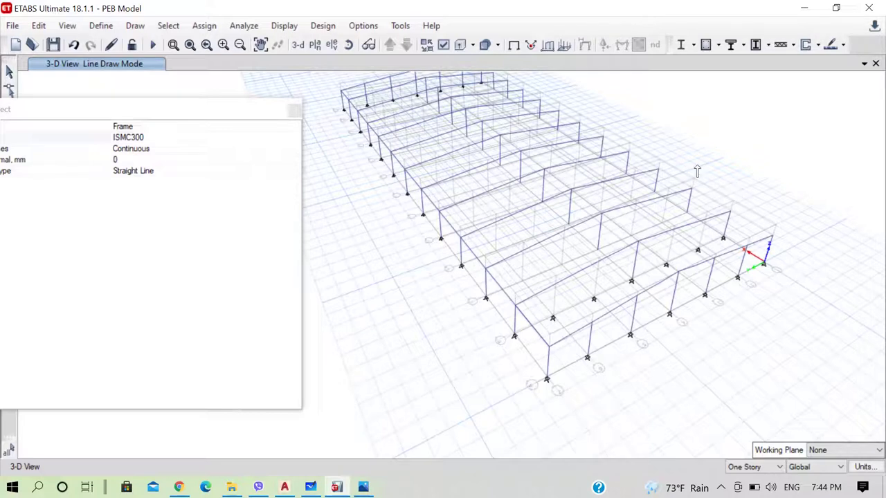
Step: Draw an ISMC300 member between the rafter joints beside grid 6, connecting the far end frame to the second frame
middle_click_drag(520, 199, 398, 133, "shift")
scroll(381, 149, "up", 3)
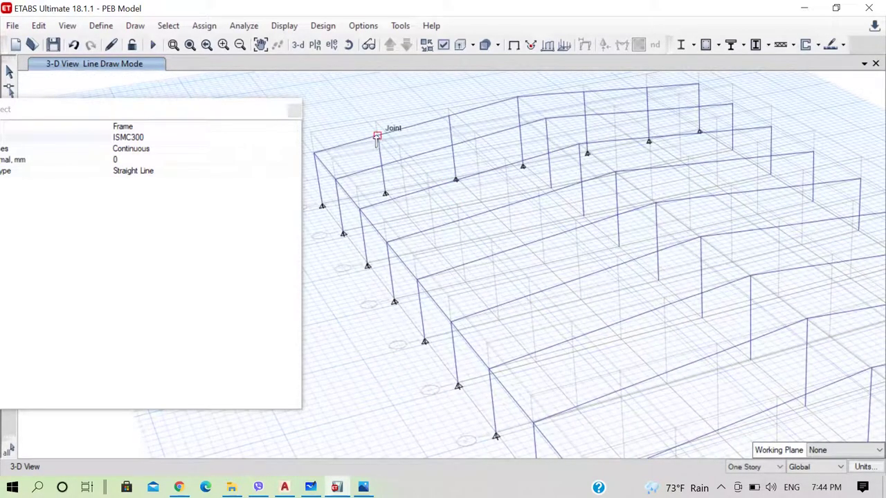
scroll(376, 136, "up", 3)
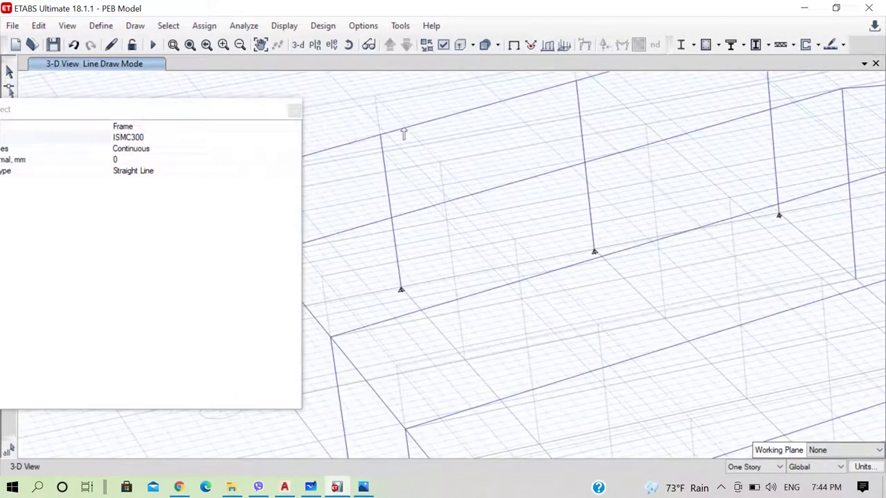
left_click(398, 131)
scroll(464, 199, "down", 10)
scroll(463, 204, "up", 5)
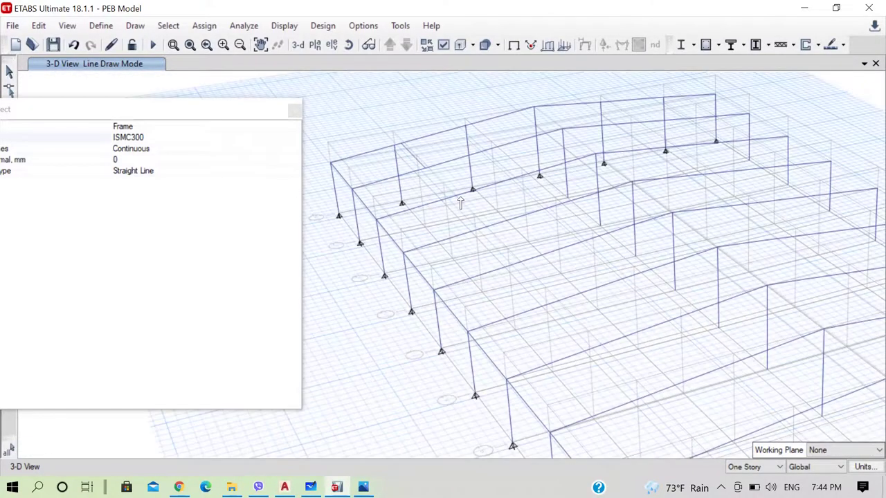
key("Escape")
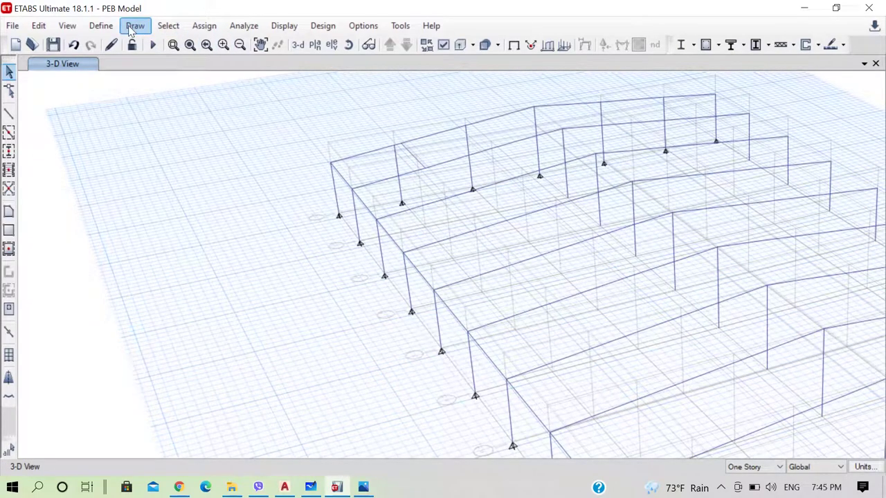
Step: Turn off the Invisible setting for joint objects in the 3-D view's display options
left_click(443, 45)
mouse_move(425, 81)
left_mouse_down()
mouse_move(425, 129)
mouse_move(425, 67)
mouse_move(420, 83)
left_mouse_up()
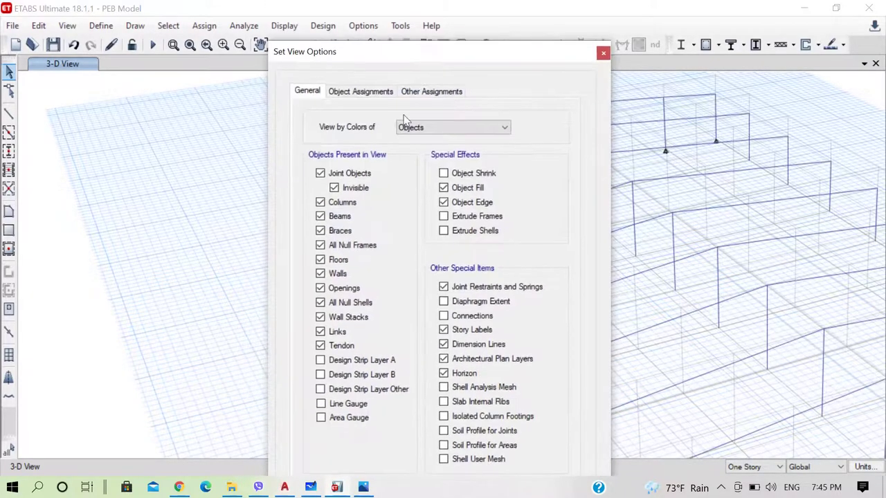
left_click(334, 187)
left_click_drag(436, 58, 432, 18)
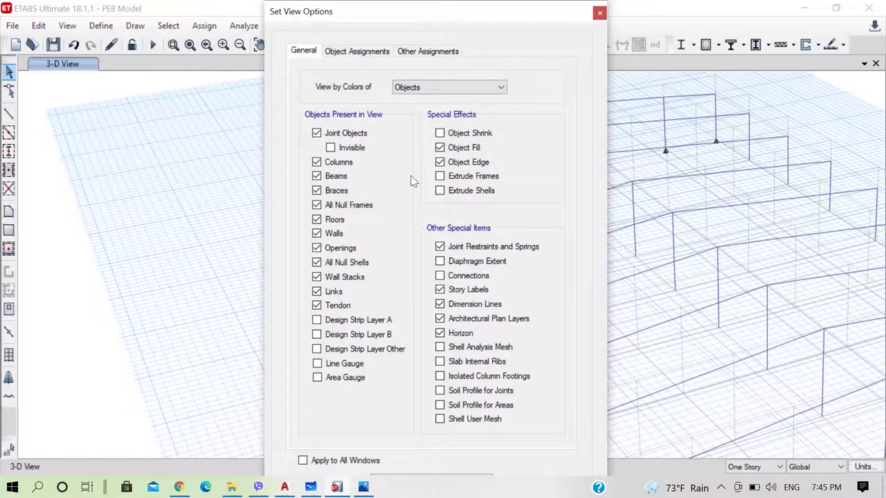
key("Tab")
key("Tab")
key("Tab")
key("Tab")
key("Tab")
key("Tab")
key("Tab")
key("Tab")
key("Tab")
key("Tab")
key("Tab")
key("Tab")
key("Tab")
key("Tab")
key("Tab")
key("Tab")
key("Tab")
key("Tab")
key("Tab")
key("Tab")
key("Tab")
key("Tab")
key("Tab")
key("Tab")
key("Tab")
key("Tab")
key("Tab")
key("Tab")
key("Tab")
key("Tab")
key("Tab")
key("Tab")
key("Tab")
key("Tab")
left_click(465, 422)
key("Tab")
key("Tab")
key("Tab")
key("Return")
Step: Draw ISMC300 members between the rafter joints beside grid 6, from the second to the sixth frame counted from the far end
scroll(472, 160, "up", 4)
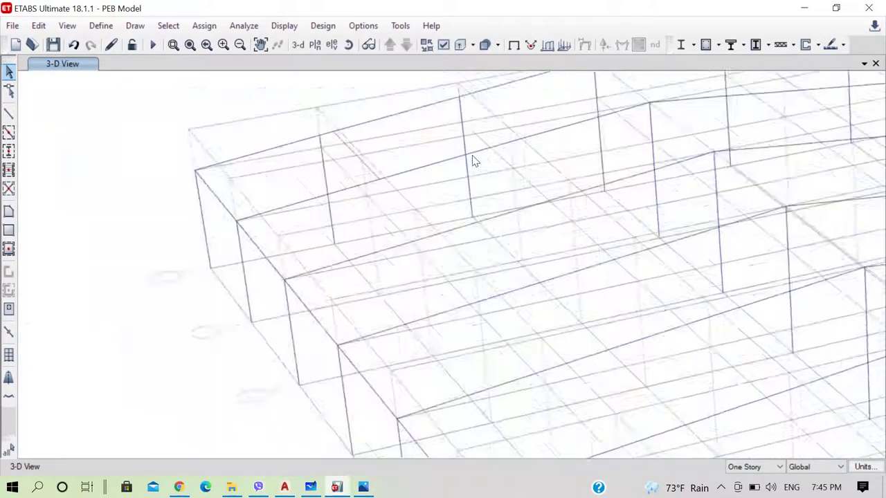
left_click(8, 113)
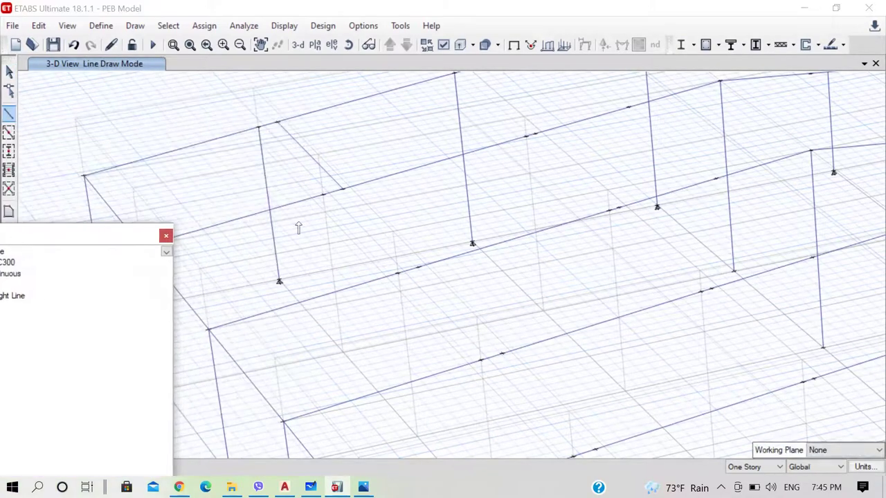
left_click(342, 191)
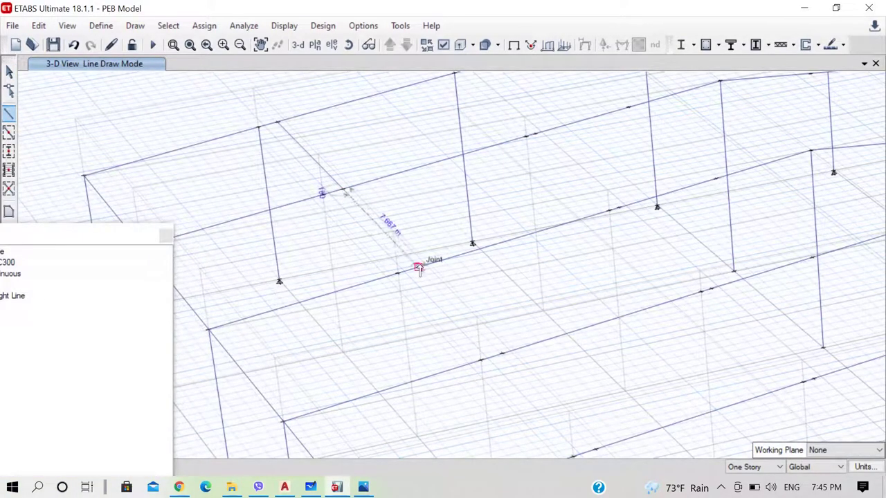
left_click(428, 272)
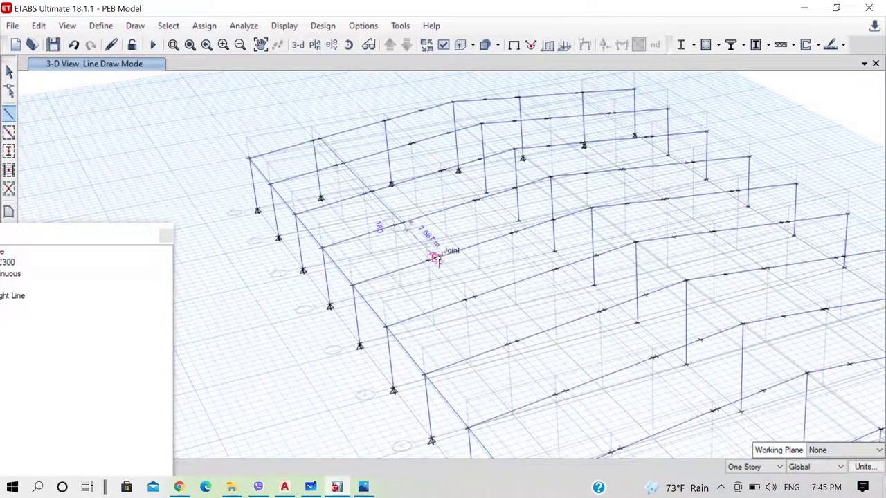
left_click(472, 300)
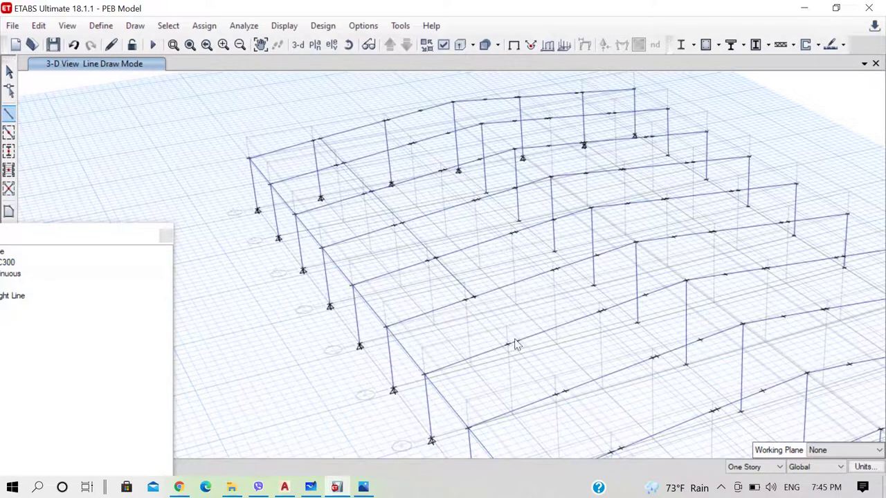
Step: Extend the ISMC300 line beside grid 6 bay by bay from the sixth frame to the grid A end frame
scroll(516, 344, "down", 5)
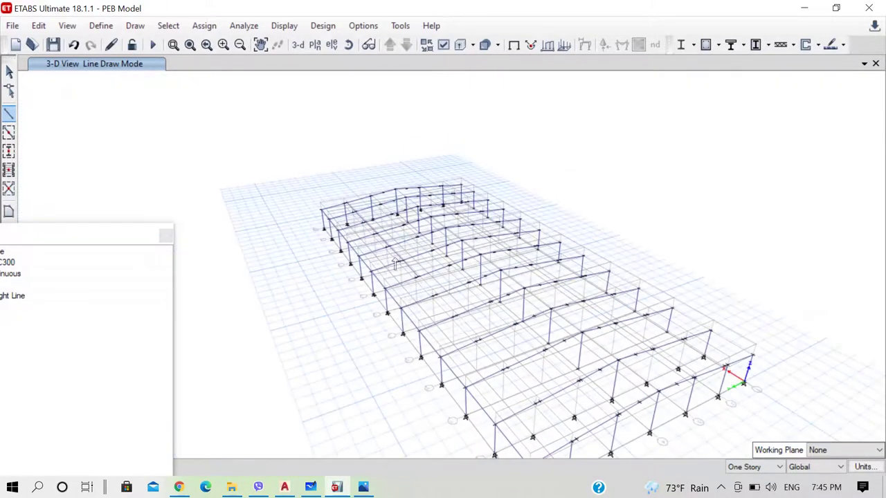
scroll(465, 327, "up", 5)
scroll(451, 300, "down", 1)
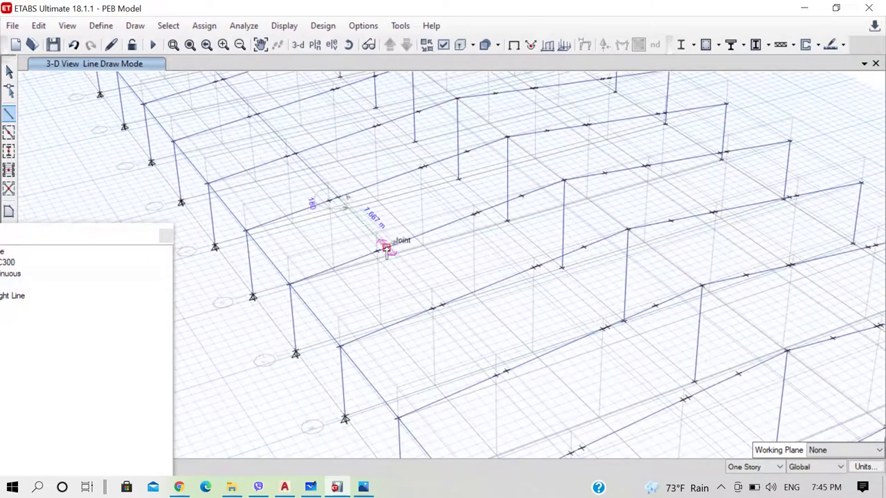
left_click(446, 310)
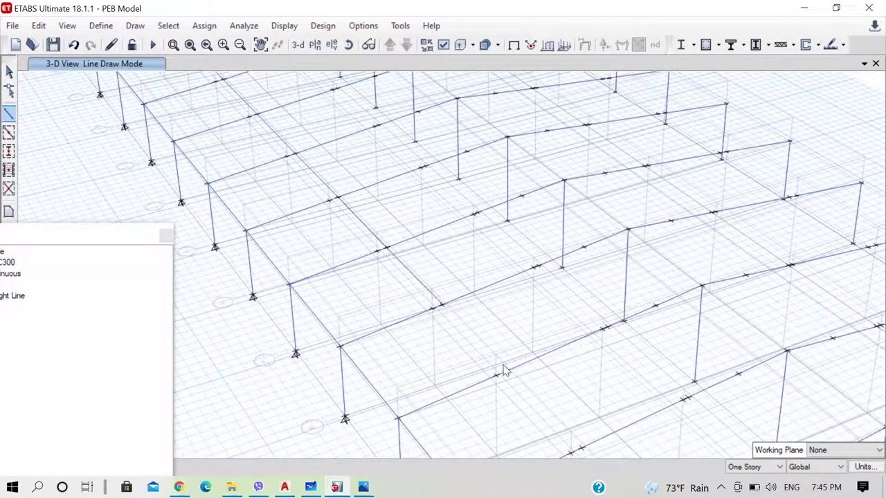
double_click(506, 371)
scroll(393, 220, "down", 5)
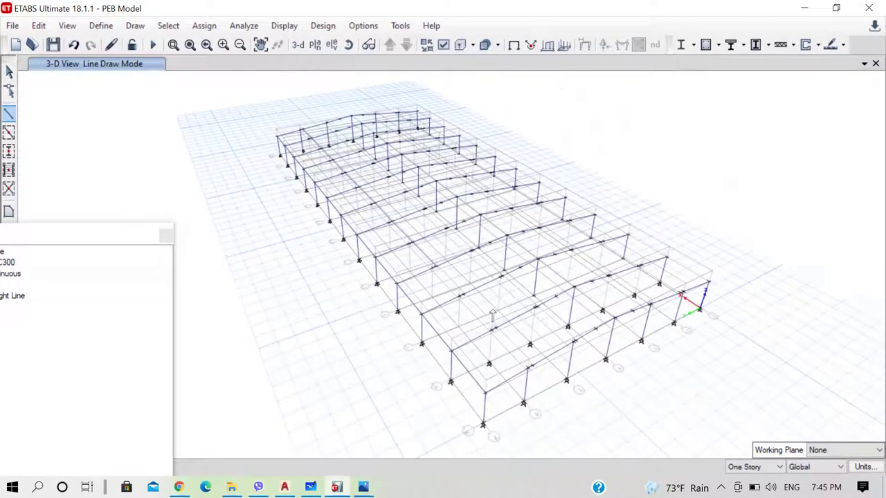
scroll(393, 187, "up", 5)
left_click(374, 177)
double_click(462, 266)
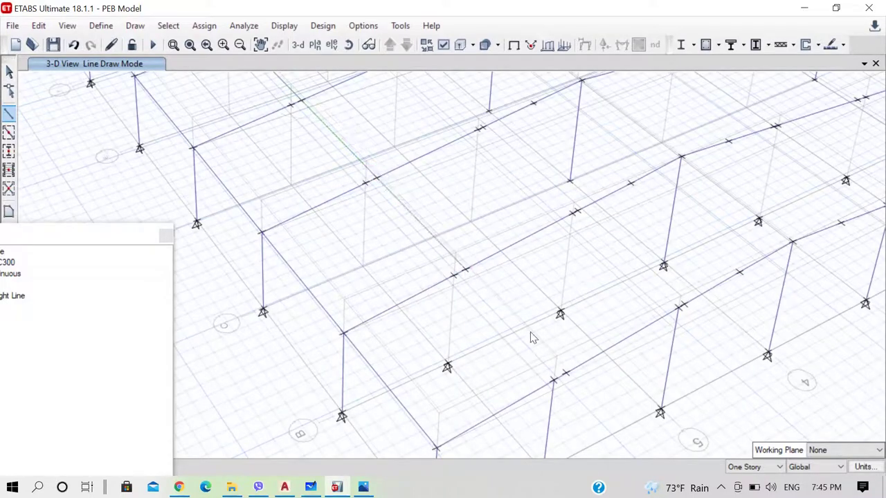
double_click(565, 373)
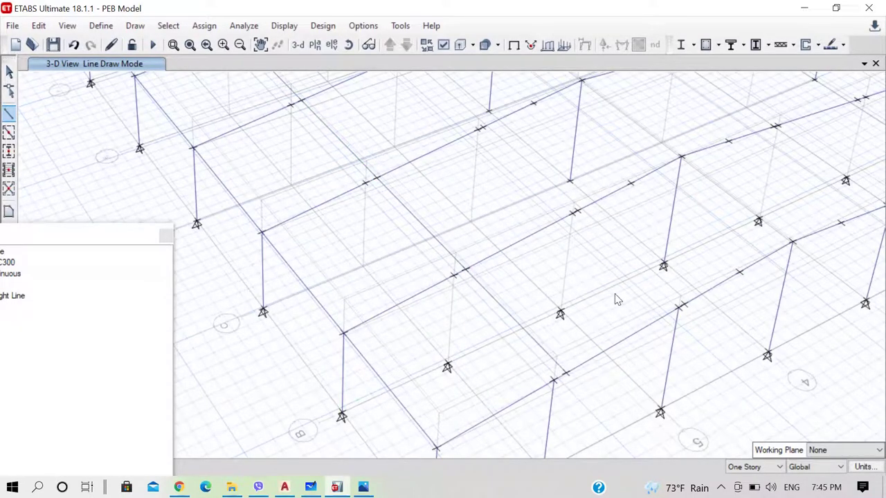
Step: Draw ISMC300 members between the rafter joints beside grid 5 in the first bays, starting from the grid A end frame
left_click(682, 304)
left_click(577, 212)
scroll(496, 194, "down", 5)
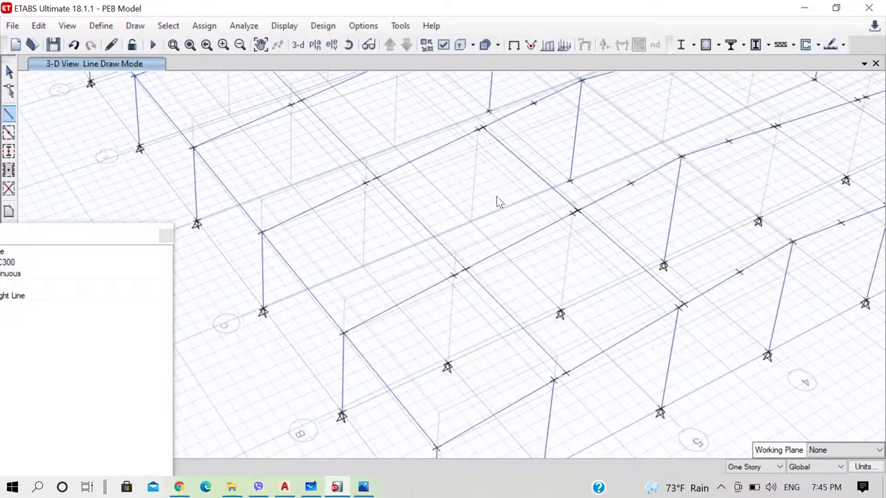
scroll(458, 127, "up", 3)
scroll(458, 126, "up", 4)
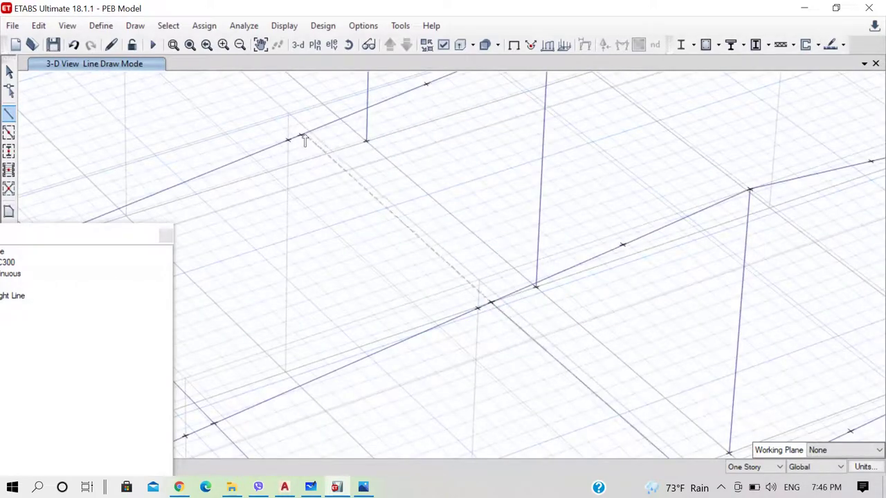
scroll(372, 237, "down", 2)
scroll(287, 123, "down", 1)
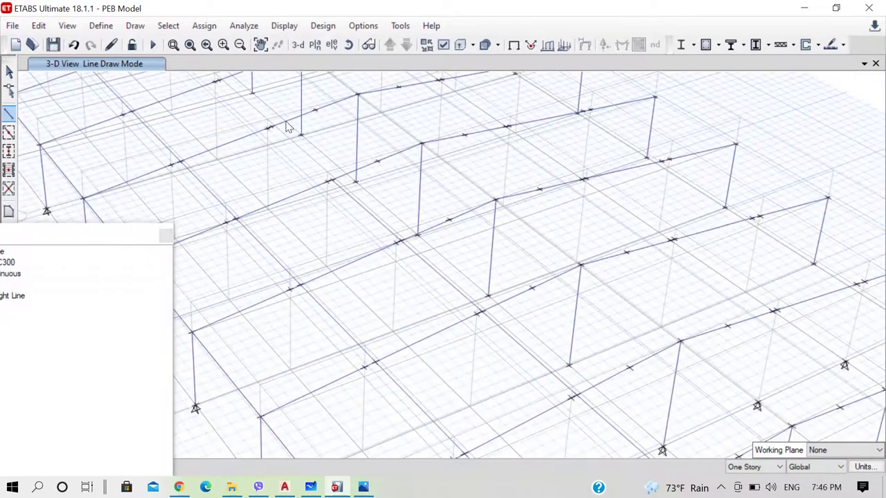
Step: Extend the ISMC300 line beside grid 5 bay by bay between the rafter joints of the middle frames
scroll(271, 123, "up", 4)
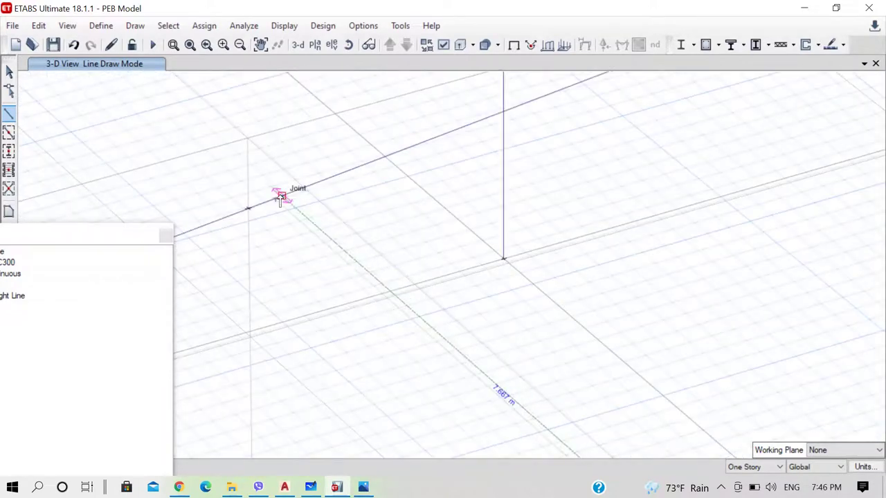
scroll(353, 221, "down", 2)
scroll(339, 212, "down", 2)
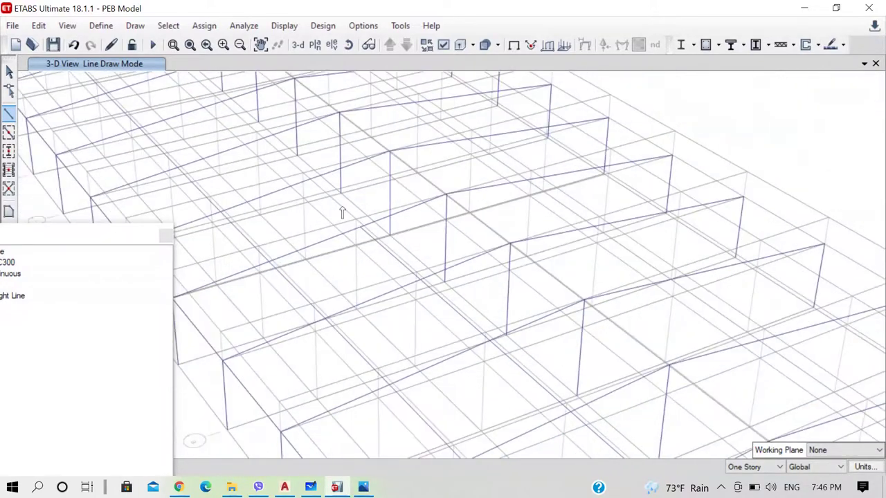
scroll(309, 190, "up", 4)
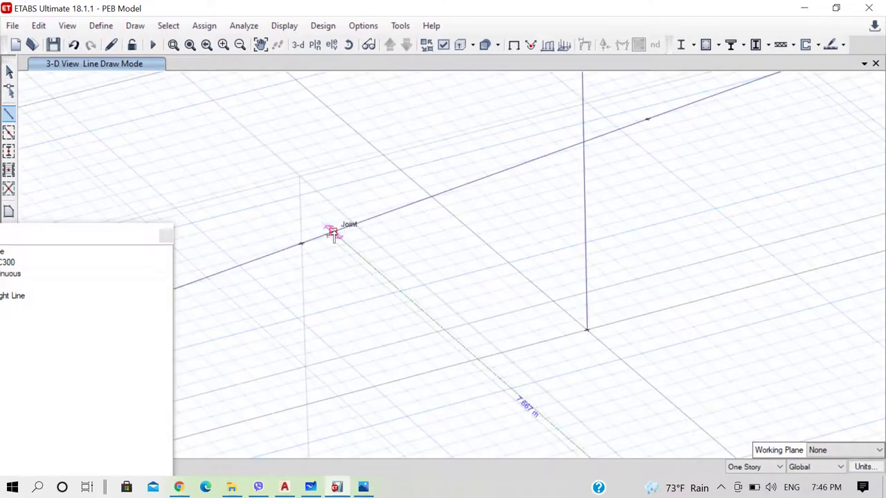
scroll(336, 235, "down", 3)
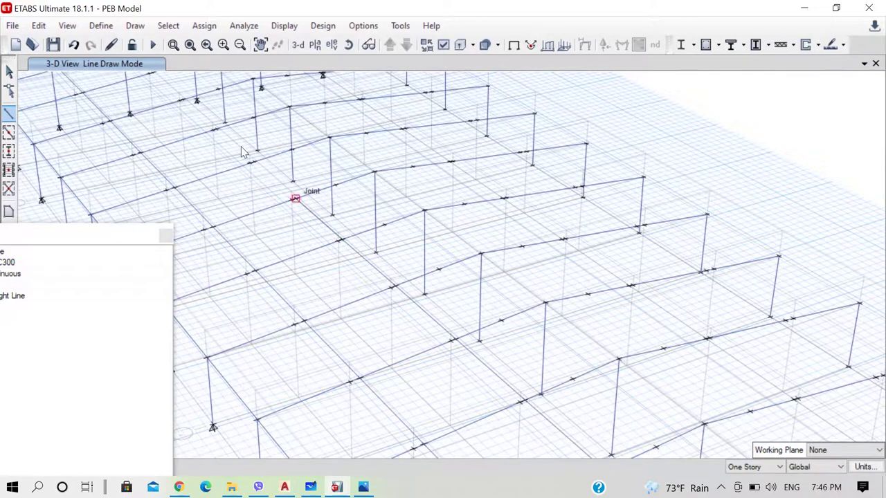
scroll(242, 152, "up", 4)
left_click(339, 259)
scroll(339, 257, "down", 3)
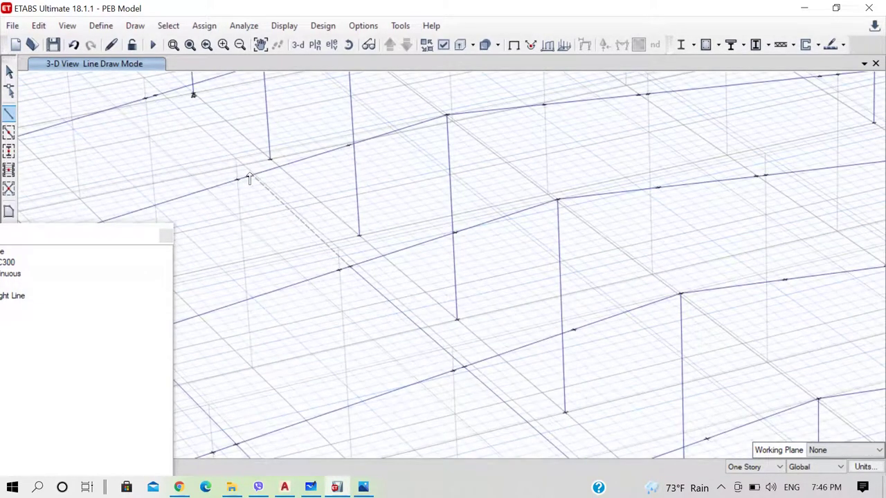
Step: Continue the ISMC300 line beside grid 5 through the remaining bays to the far end frame
left_click(247, 175)
left_click(155, 97)
scroll(342, 288, "down", 4)
scroll(222, 161, "up", 4)
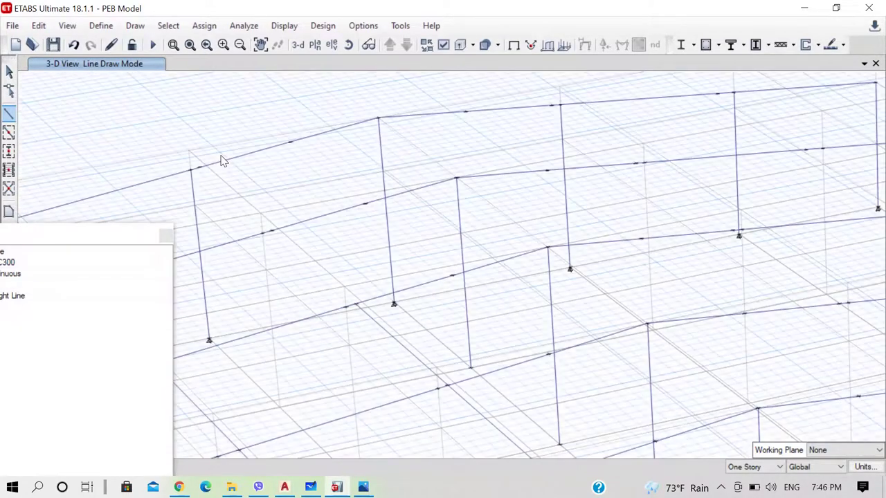
left_click(270, 230)
double_click(198, 169)
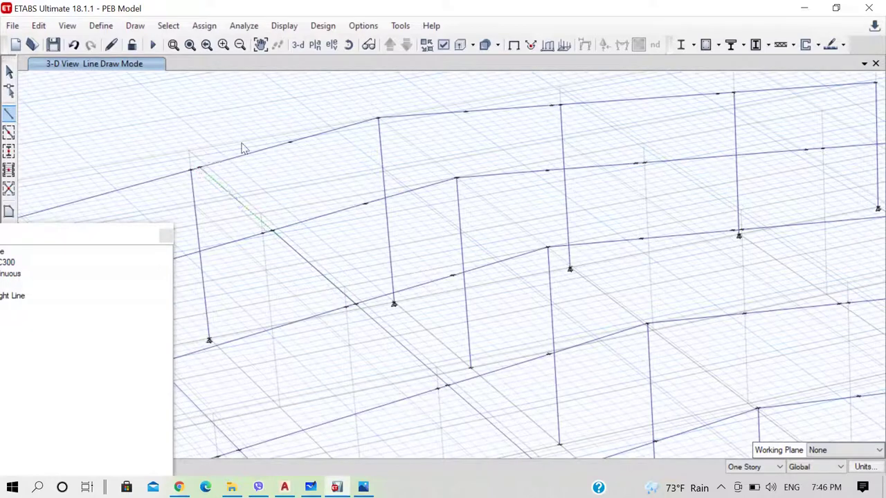
Step: Draw ISMC300 members between the mid-rafter joints between grids 4 and 5, starting from the far end frame
left_click(291, 142)
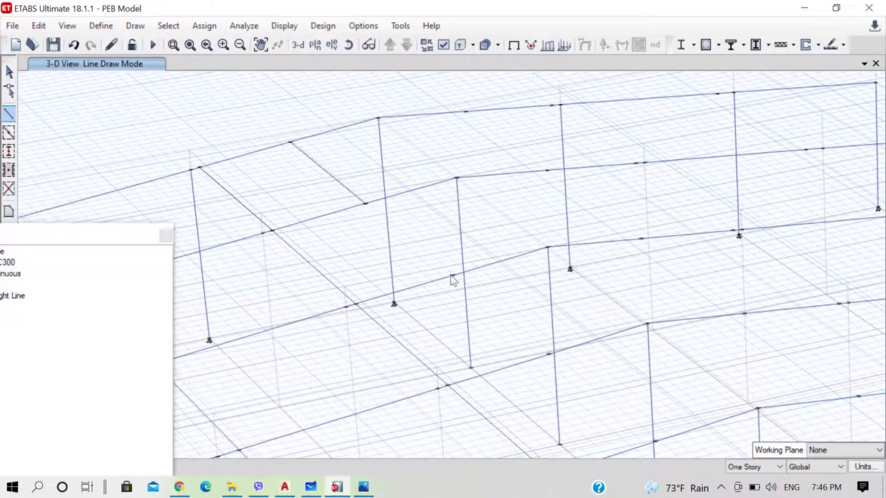
scroll(232, 141, "down", 5)
scroll(249, 153, "up", 2)
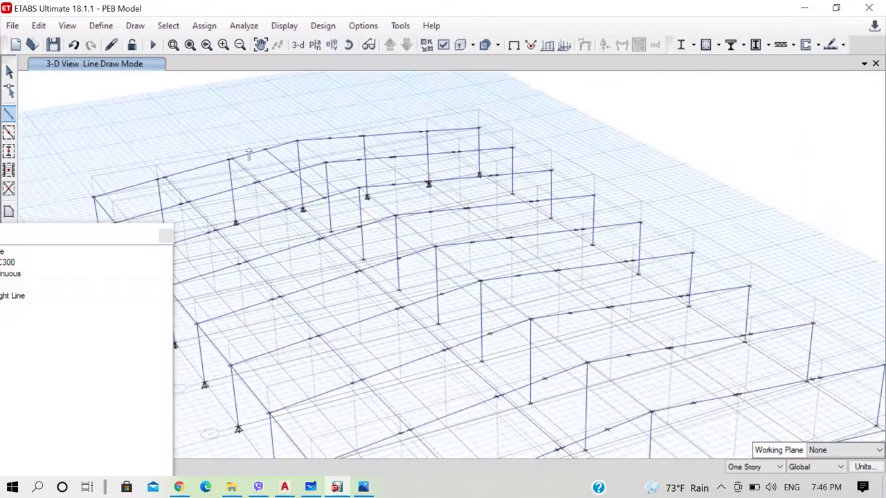
scroll(360, 235, "up", 2)
left_click(349, 212)
left_click(455, 300)
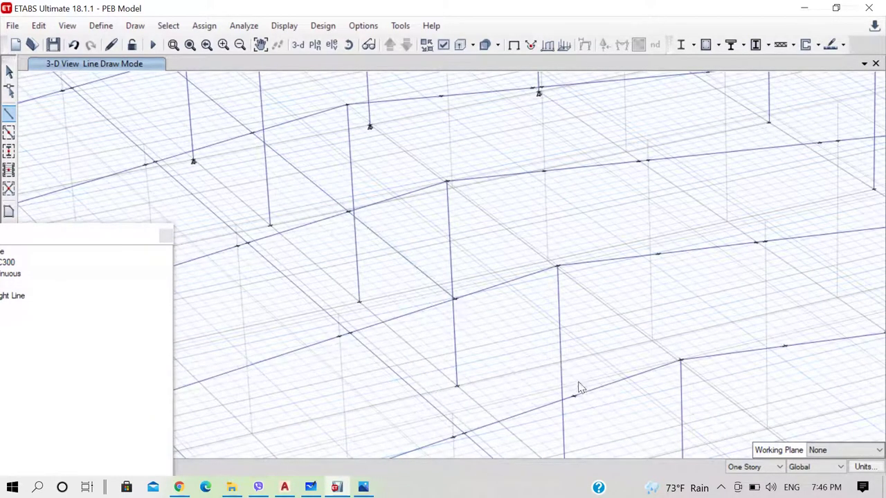
left_click(574, 397)
scroll(430, 184, "down", 5)
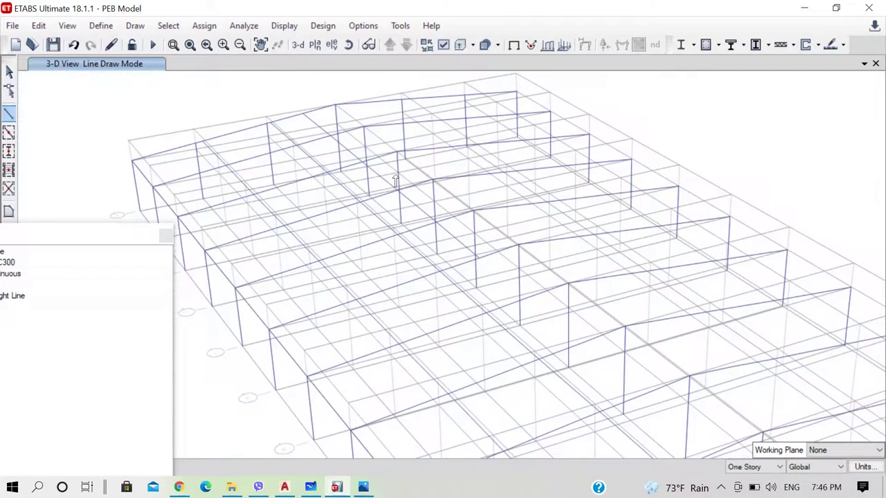
Step: Extend the ISMC300 line through the mid-rafter joints between grids 4 and 5 to the grid A end frame
scroll(471, 233, "up", 5)
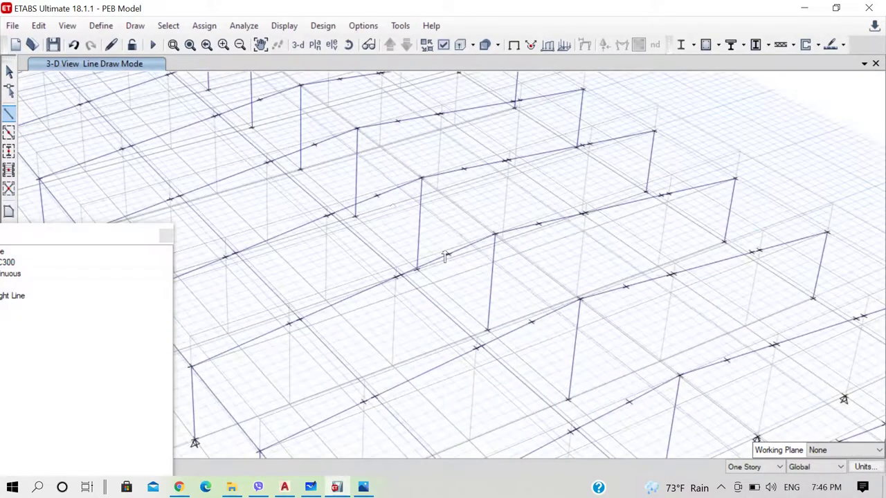
left_click(259, 101)
double_click(314, 144)
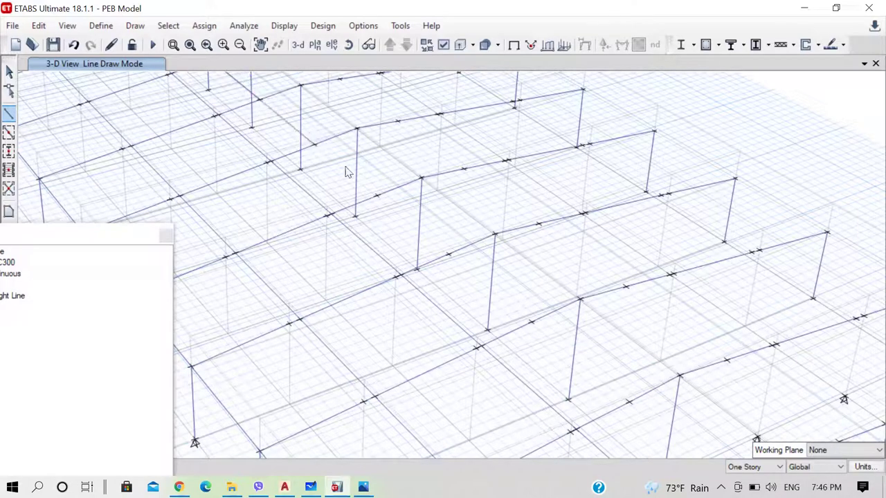
double_click(376, 195)
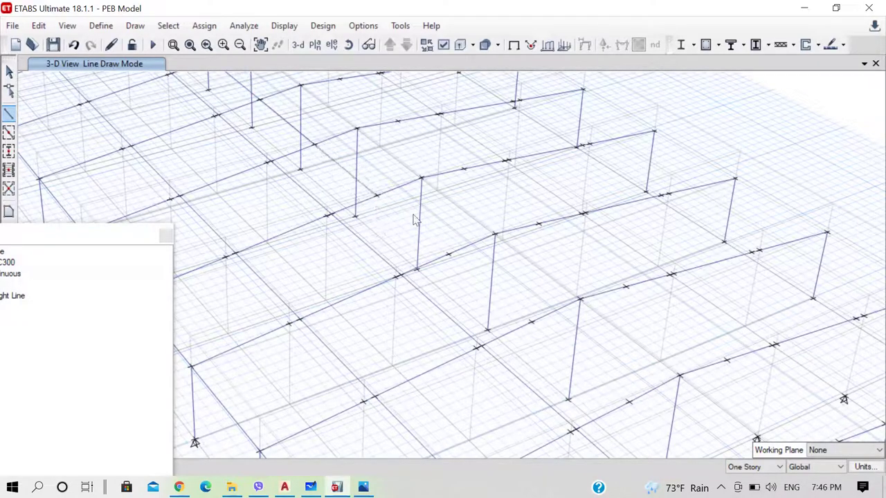
left_click(450, 254)
double_click(533, 324)
scroll(405, 242, "down", 5)
scroll(508, 325, "up", 8)
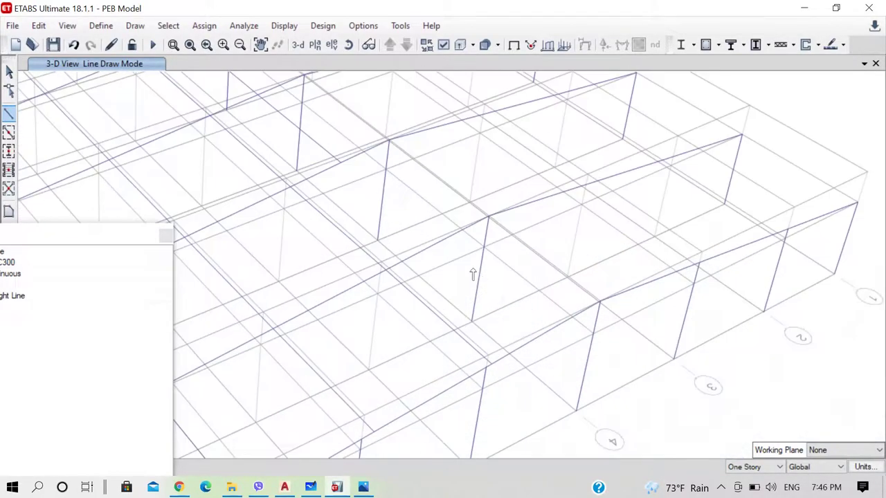
left_click(439, 242)
double_click(547, 333)
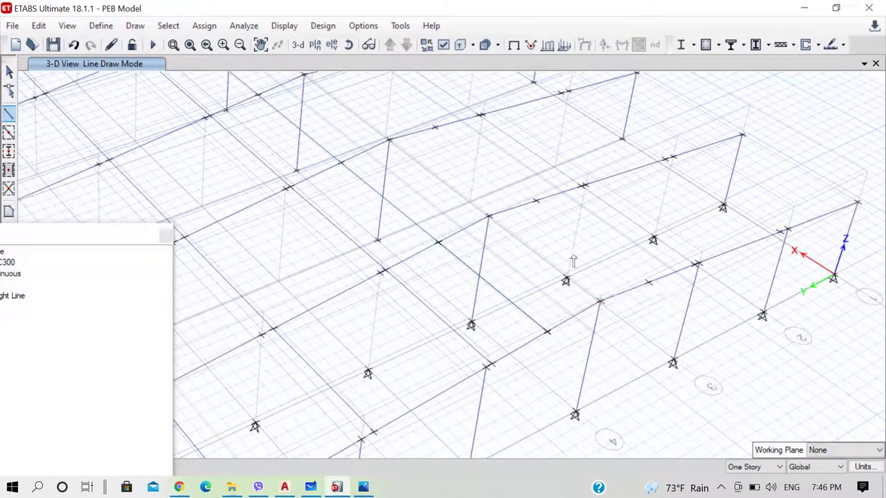
Step: Draw ISMC300 members along the grid 4 ridge from the grid A end frame to the grid G frame
left_click(488, 216)
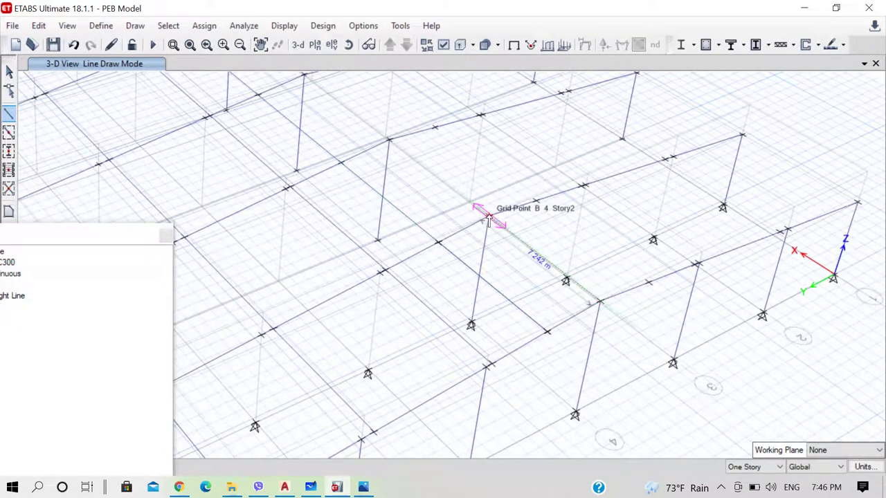
double_click(388, 140)
scroll(399, 187, "down", 5)
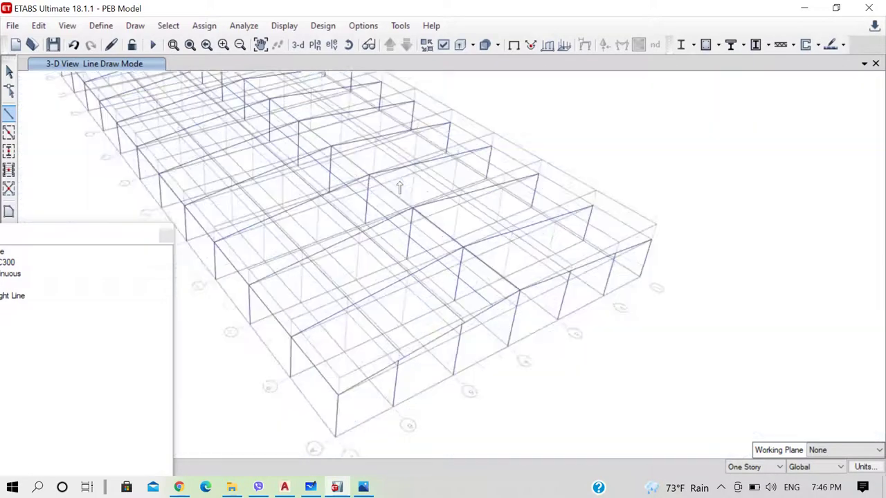
scroll(353, 182, "up", 5)
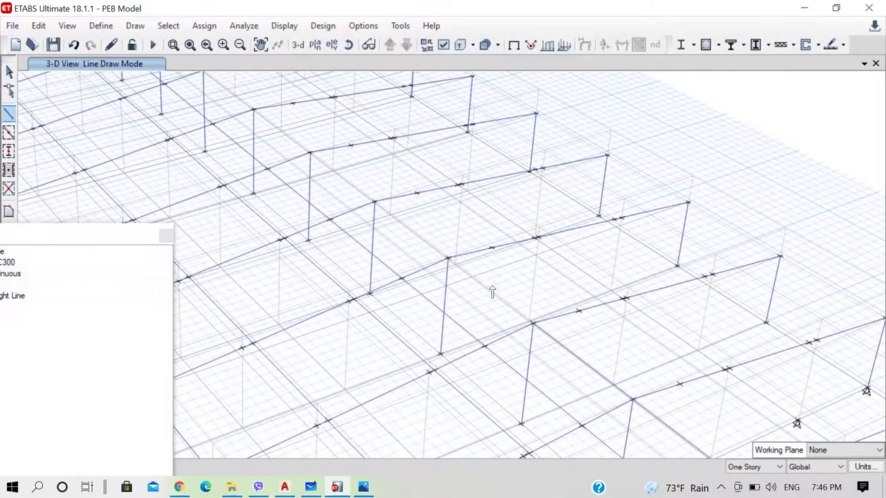
left_click(533, 323)
left_click(447, 259)
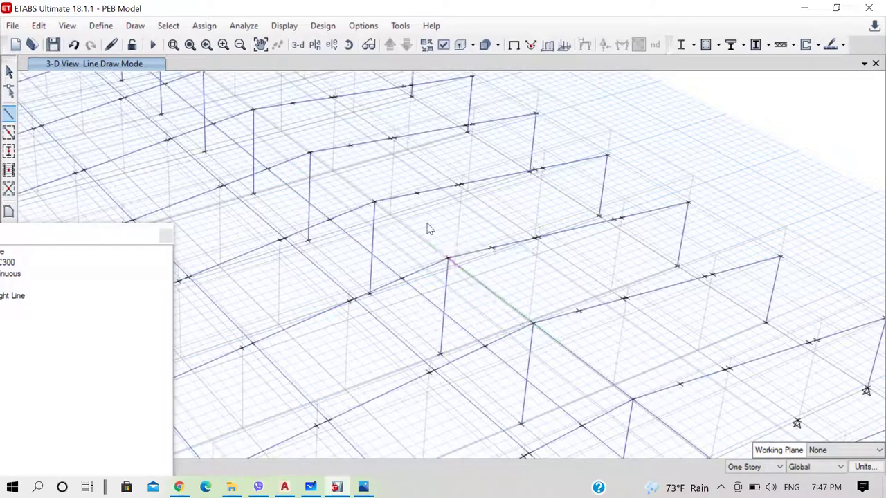
left_click(372, 202)
double_click(310, 152)
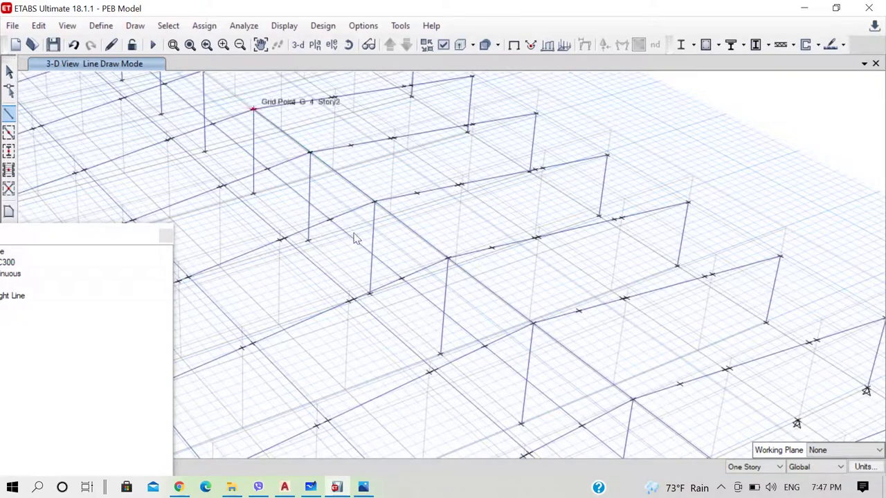
Step: Extend the ISMC300 ridge line on grid 4 bay by bay from the grid G frame to the far end frame
scroll(353, 238, "down", 5)
scroll(277, 166, "up", 5)
left_click(411, 254)
left_click(360, 215)
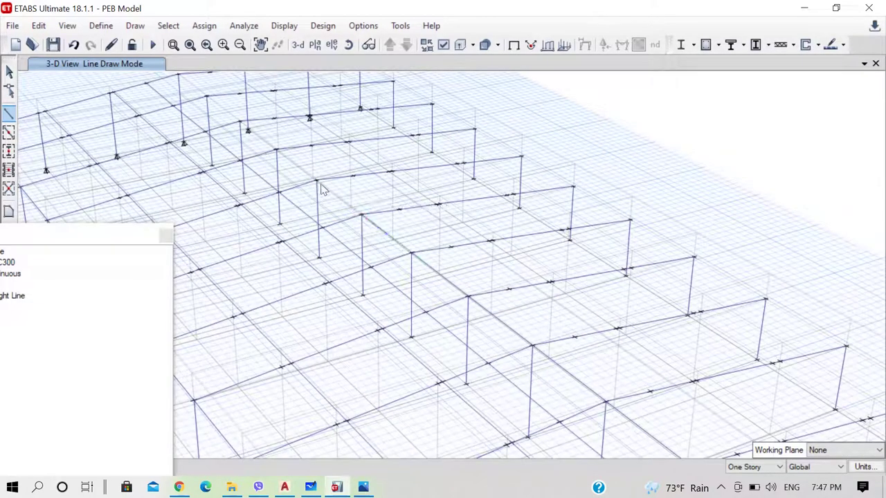
left_click(317, 181)
left_click(277, 150)
left_click(243, 124)
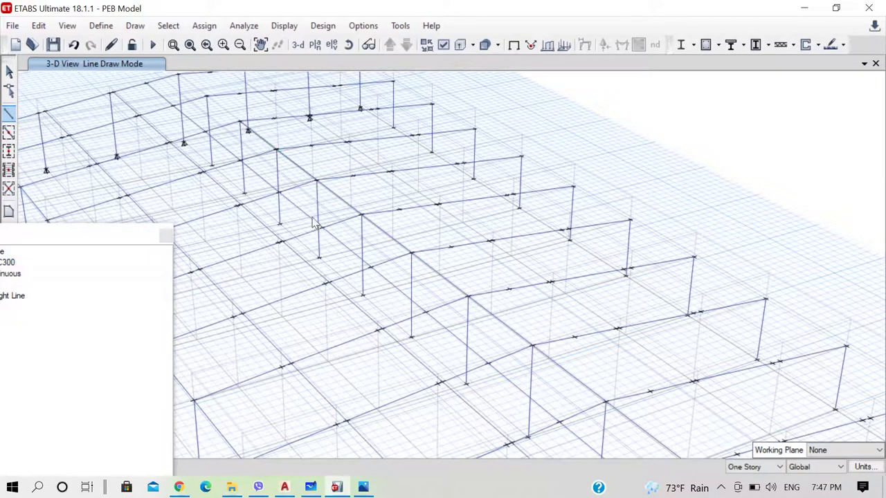
scroll(318, 228, "down", 5)
scroll(299, 196, "up", 5)
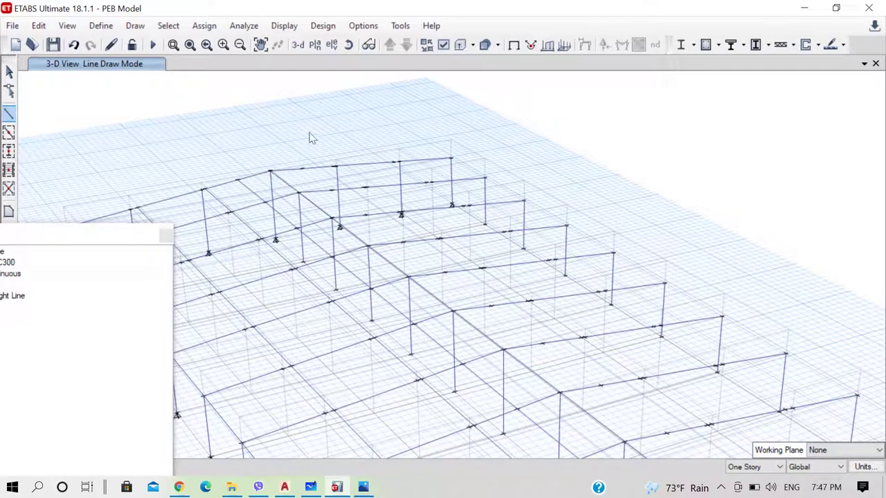
scroll(329, 151, "down", 3)
scroll(330, 151, "down", 2)
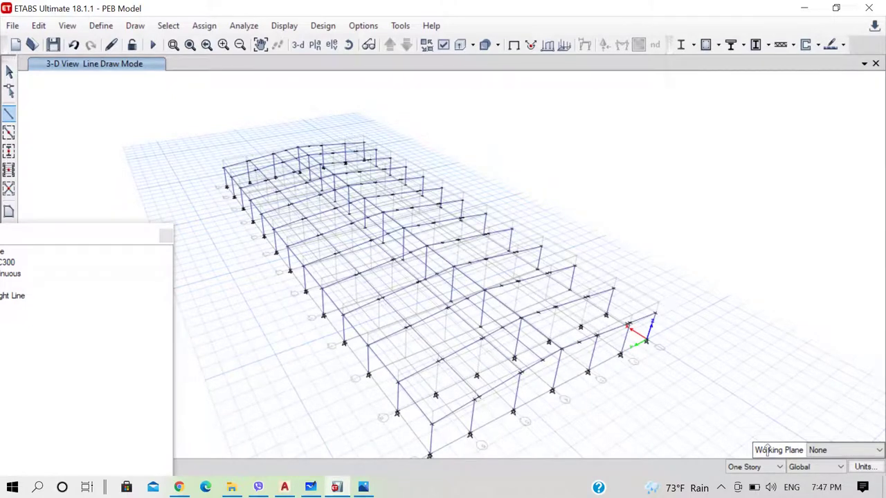
left_click(722, 489)
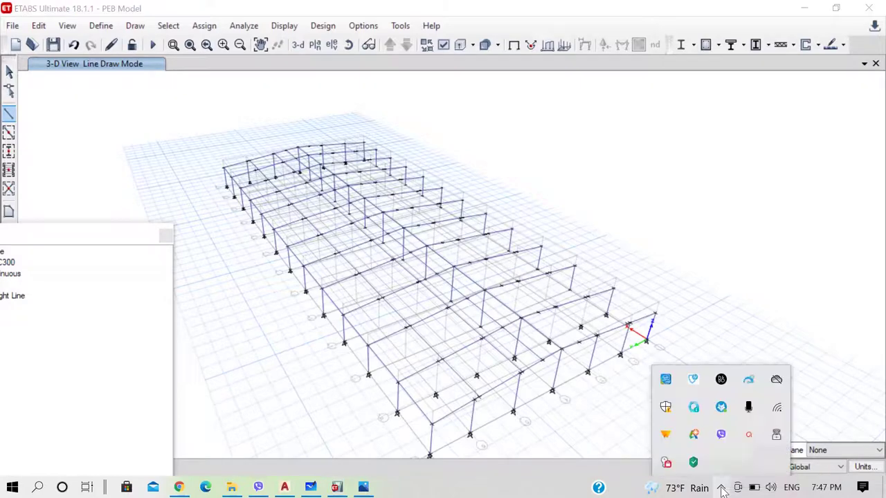
left_click(750, 436)
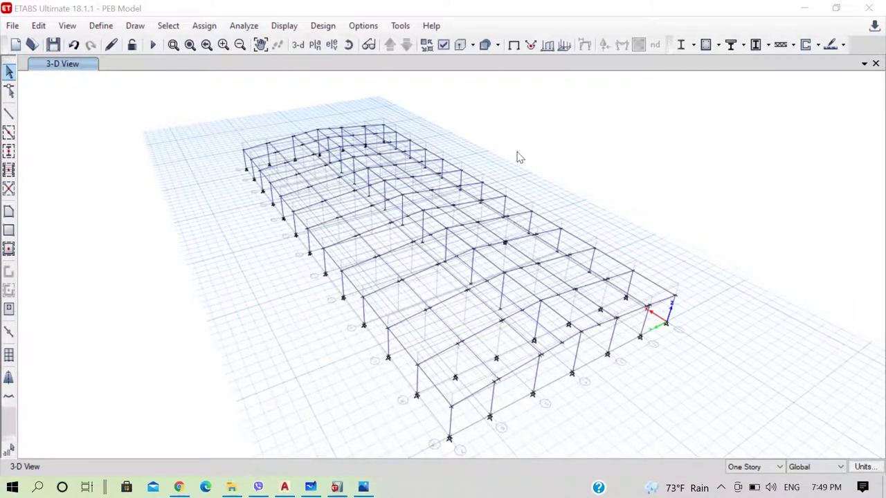
Step: Check the members in the extruded view, return to the line view and hide the grid system
left_click(458, 49)
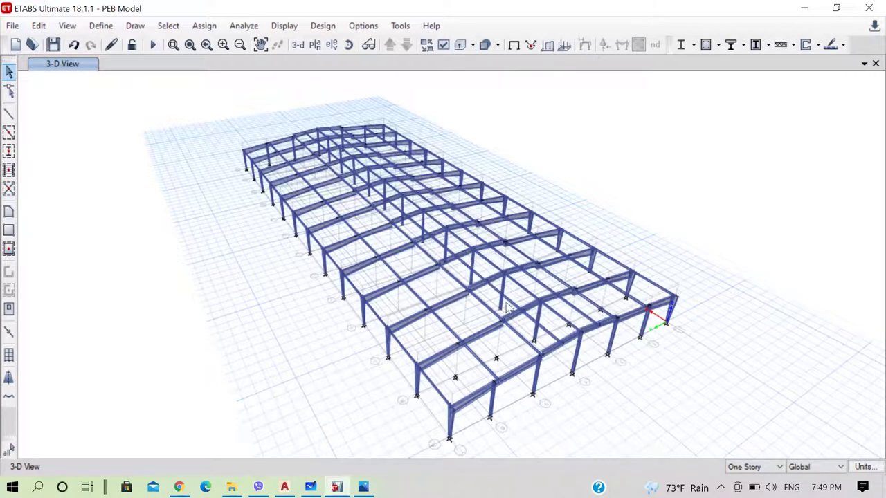
left_click(459, 47)
right_click(533, 127)
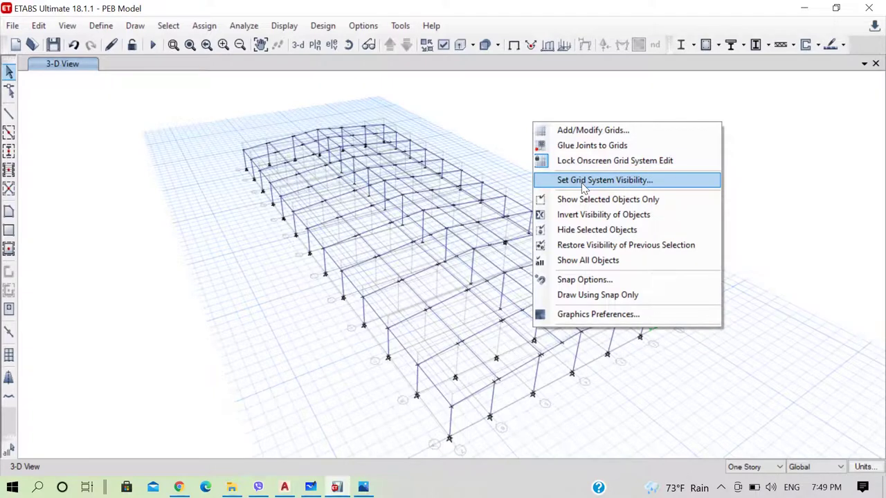
key("Escape")
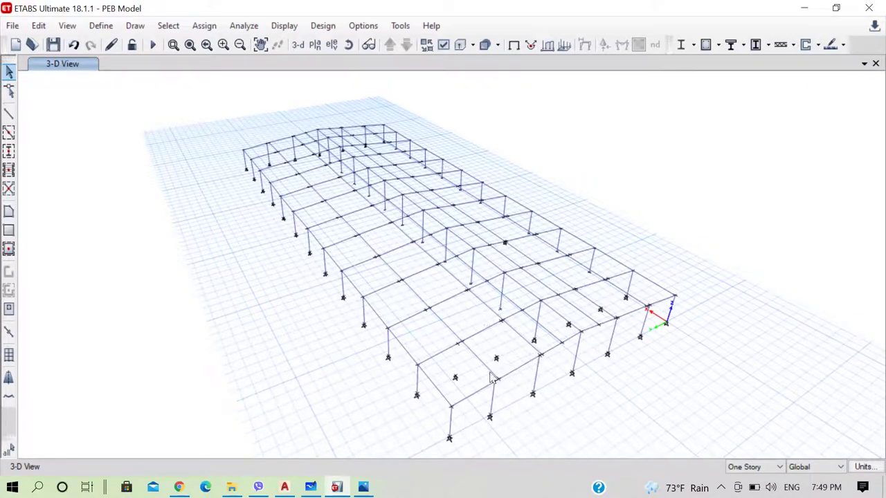
Step: Delete the ISMC300 members joining the mid-rafter joints beside the ridge in the grid A end bay
scroll(479, 390, "up", 5)
left_click_drag(397, 345, 443, 381)
key("Delete")
left_click_drag(521, 292, 549, 332)
key("Delete")
scroll(427, 322, "down", 5)
scroll(537, 285, "up", 5)
left_click_drag(518, 267, 548, 291)
key("Delete")
left_click_drag(610, 223, 633, 259)
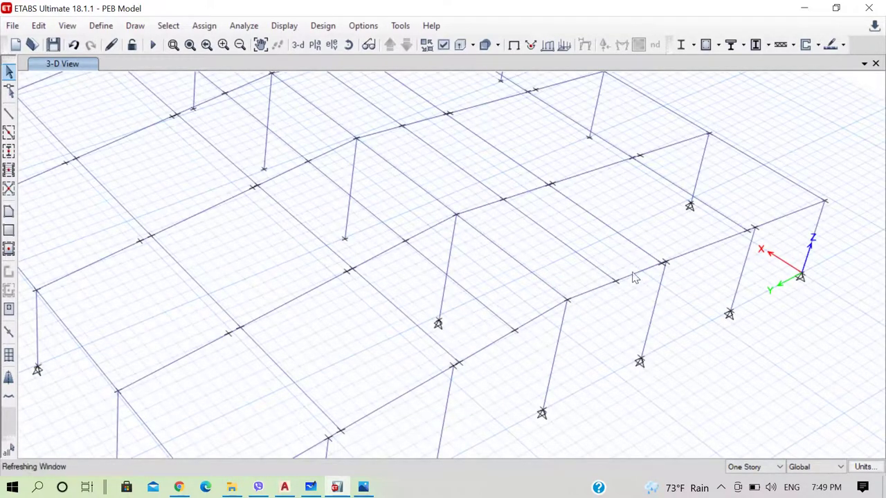
key("Delete")
scroll(633, 259, "down", 5)
scroll(360, 99, "up", 3)
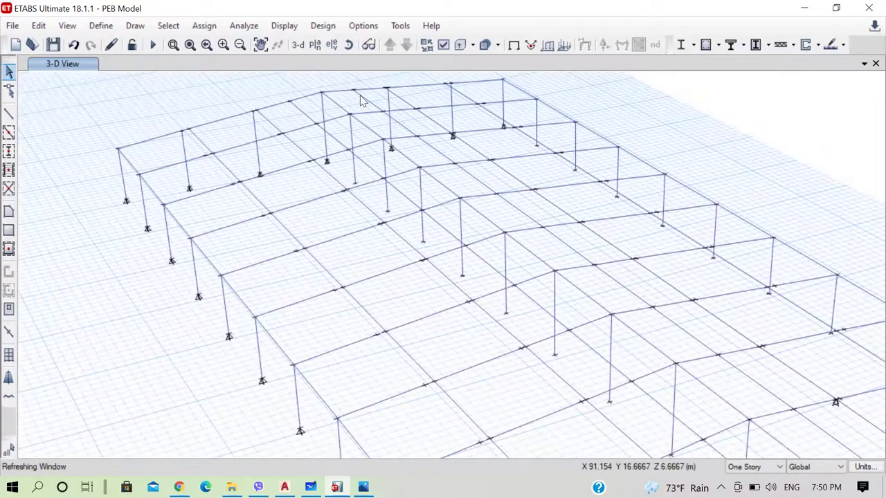
scroll(342, 180, "down", 3)
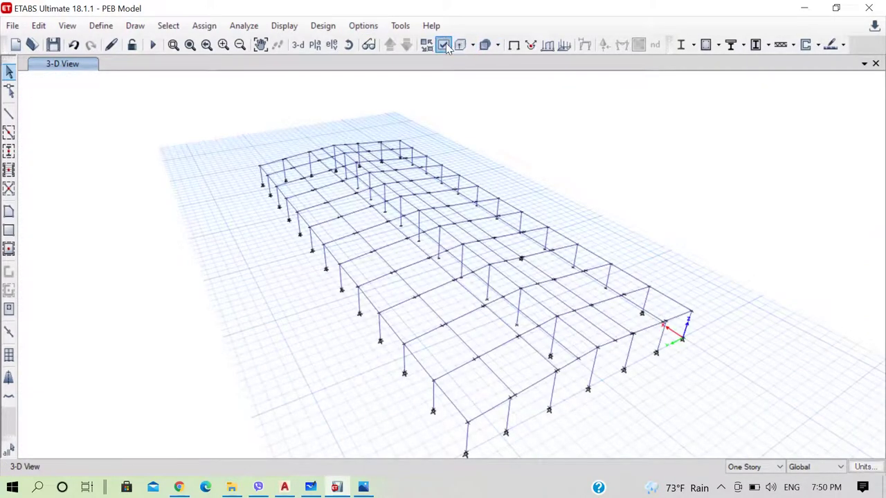
Step: Turn on the Invisible option for joint objects in the 3-D view options and apply it
key("ctrl+w")
left_click(330, 148)
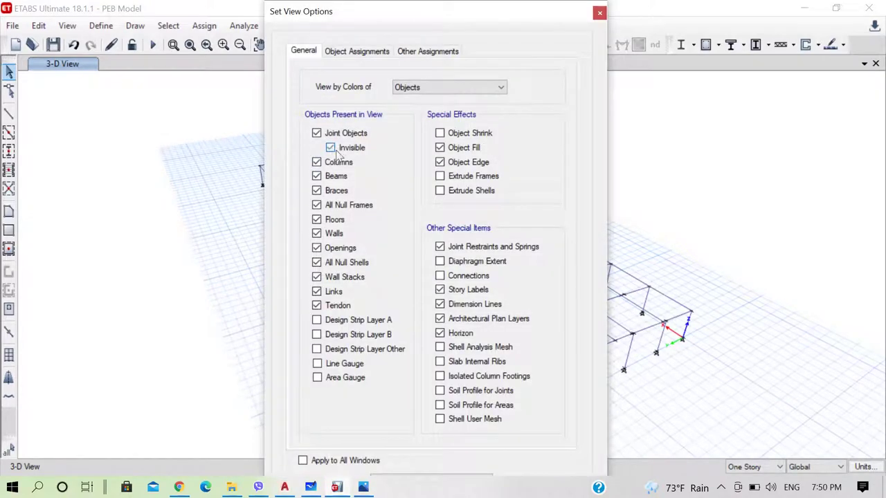
key("Tab")
key("Tab")
key("Tab")
key("Tab")
key("Tab")
key("Tab")
key("Tab")
key("Tab")
key("Tab")
key("Tab")
key("Tab")
key("Tab")
key("Tab")
key("Tab")
key("Tab")
key("Tab")
key("Tab")
key("Tab")
key("Tab")
key("Tab")
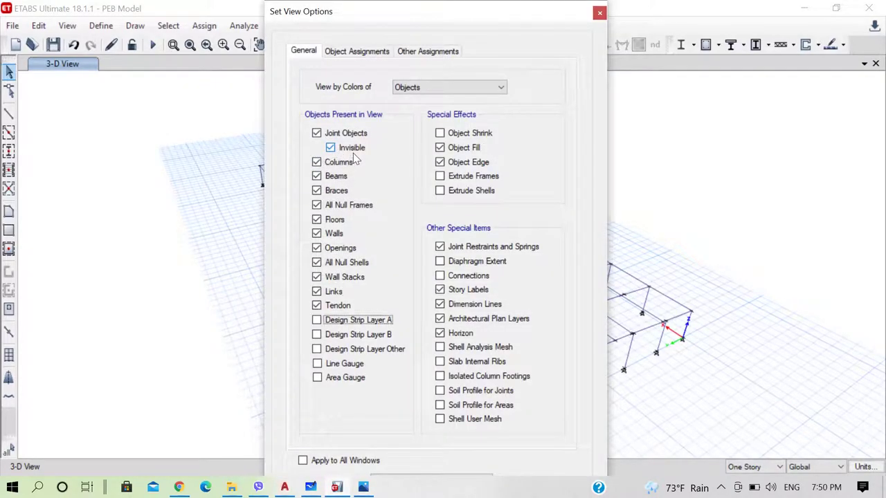
key("Tab")
key("Tab")
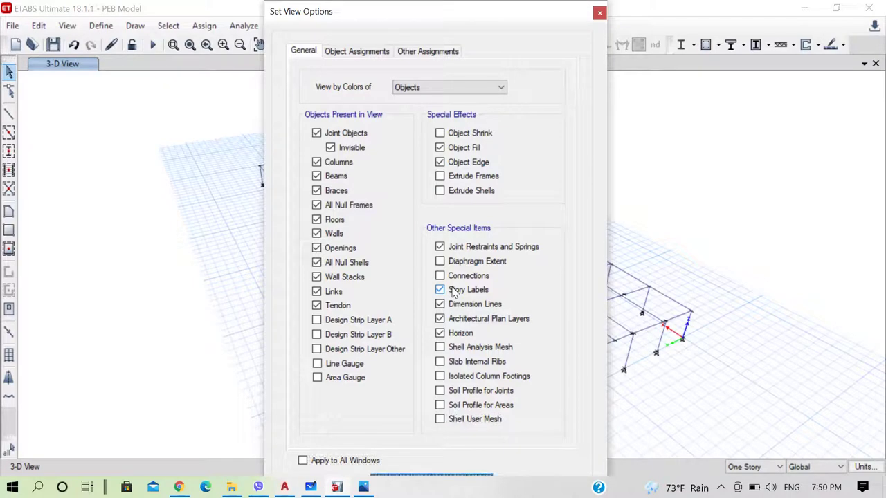
key("Return")
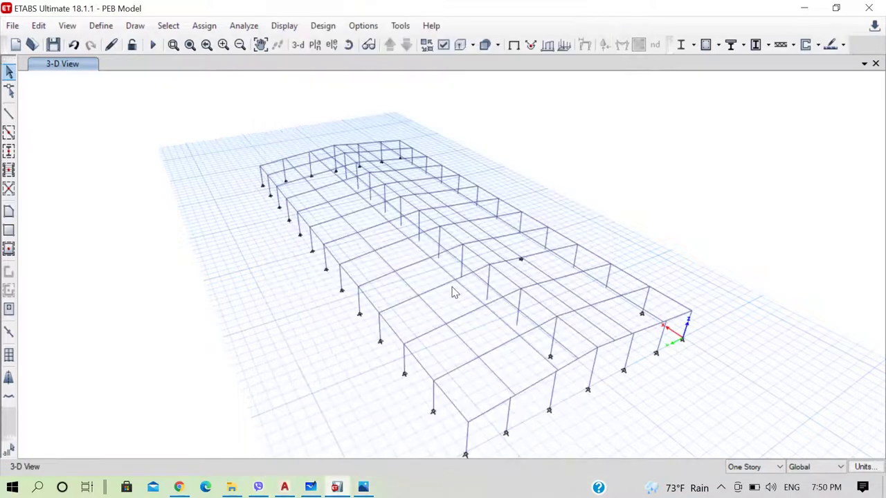
Step: Inspect a rafter joint on the roof up close with the joint markers hidden
scroll(540, 270, "up", 4)
left_click_drag(503, 252, 521, 279)
key("ctrl+shift+c")
scroll(507, 263, "up", 5)
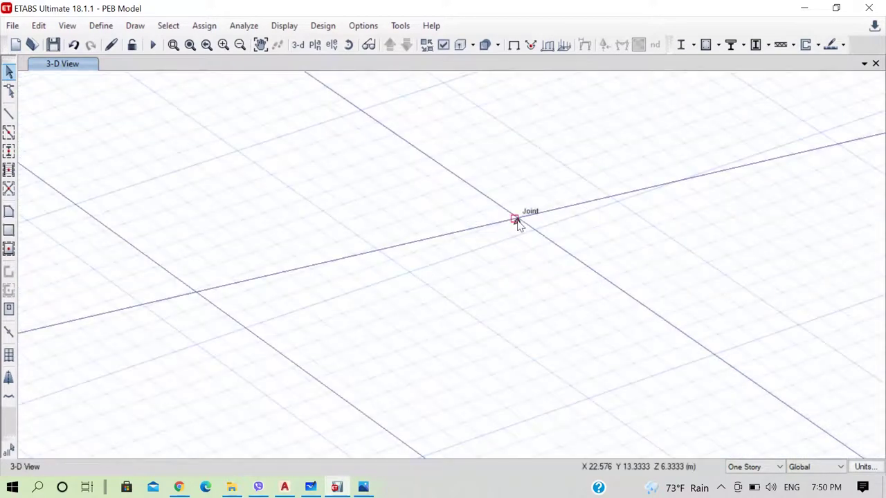
scroll(533, 235, "down", 6)
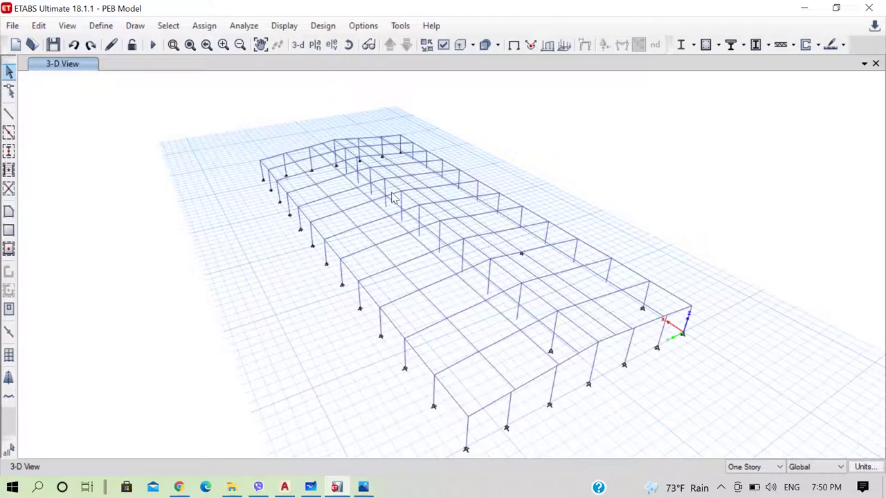
Step: Open the frame section property definitions
left_click(109, 26)
mouse_move(217, 51)
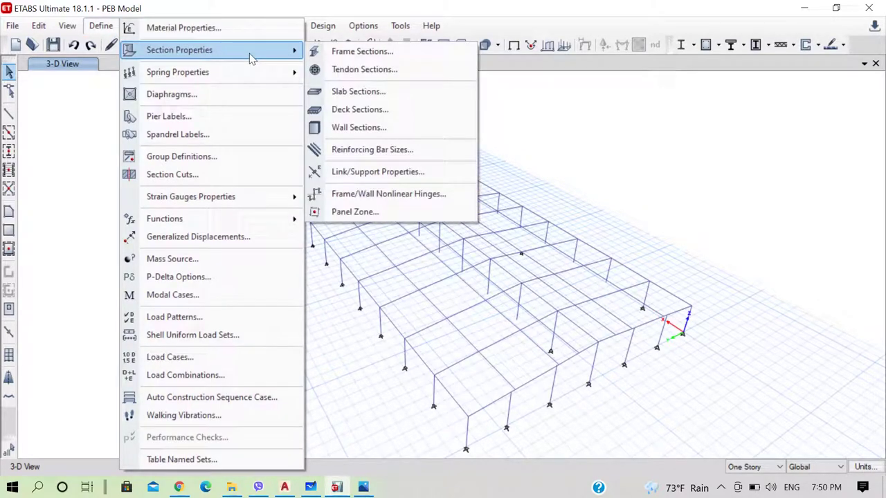
left_click(353, 52)
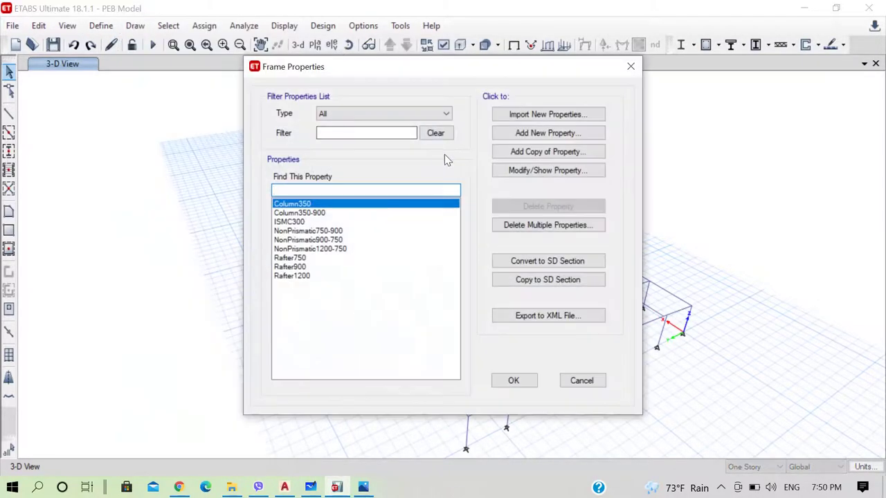
left_click(537, 135)
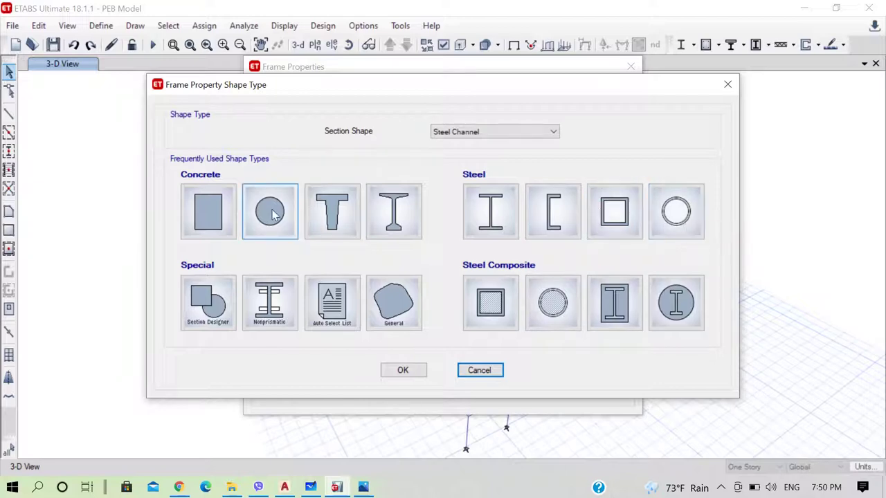
left_click(485, 371)
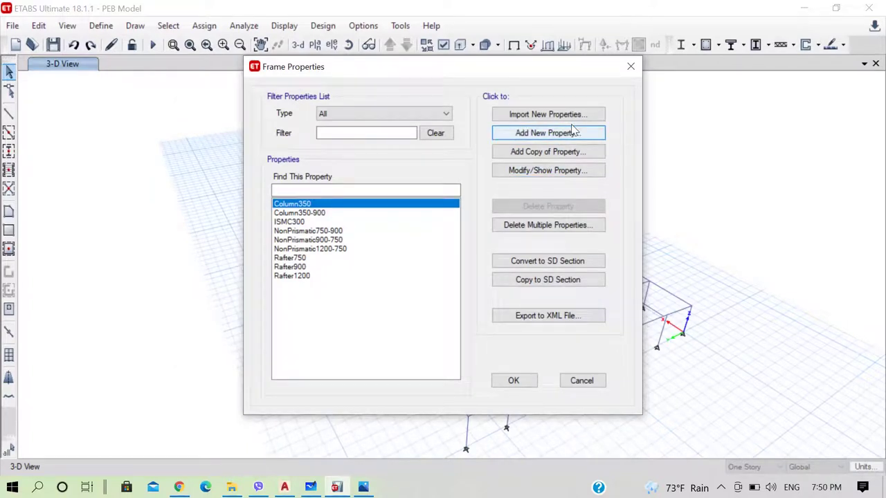
left_click(565, 130)
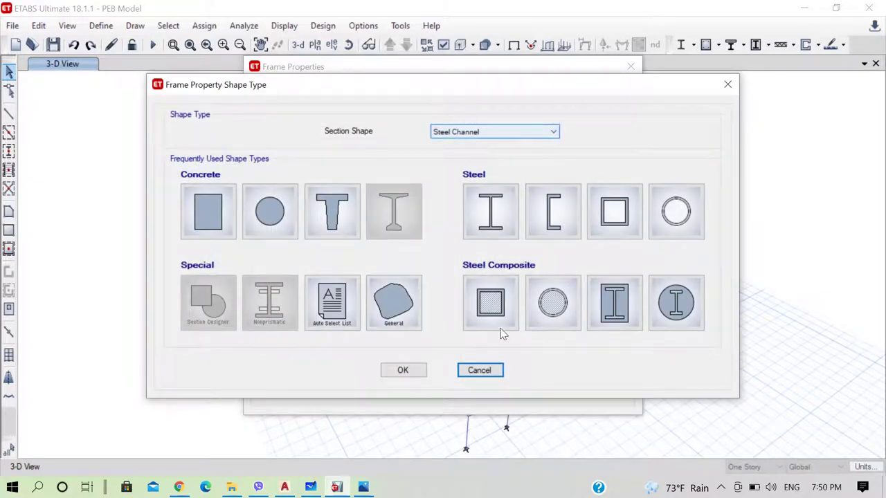
left_click(479, 371)
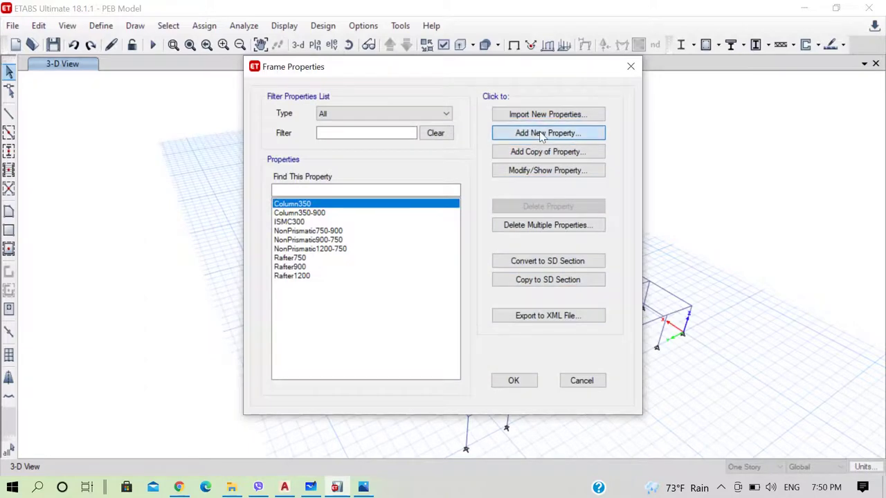
Step: Start a new frame section property using the Steel Rod shape
left_click(543, 133)
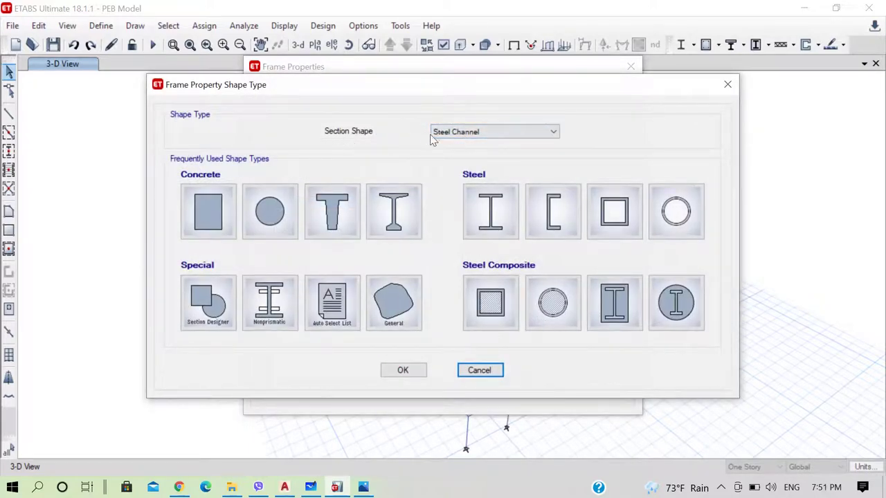
left_click(438, 134)
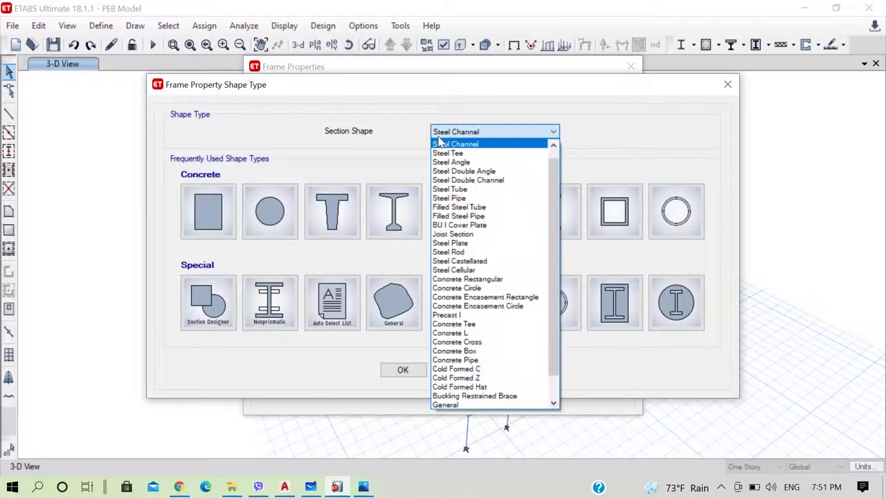
scroll(481, 376, "down", 1)
scroll(483, 381, "down", 1)
scroll(485, 346, "up", 2)
left_click(474, 261)
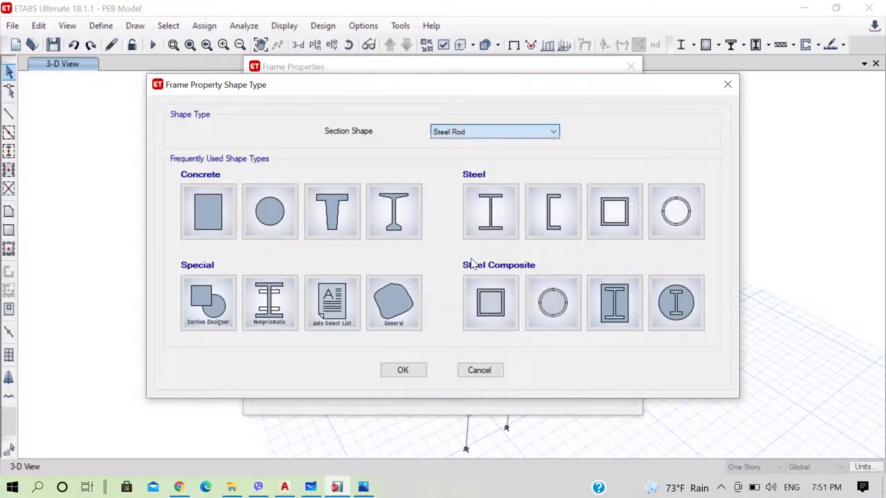
left_click(405, 370)
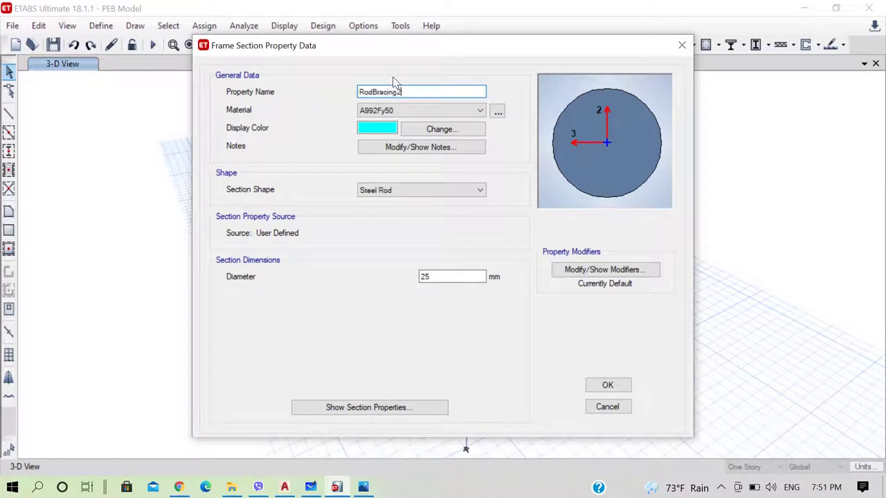
Step: Define the steel rod section as RodBracing25mm with Fe345 material and 25 mm diameter, and save the model
left_click(450, 113)
left_click(400, 159)
left_click(438, 277)
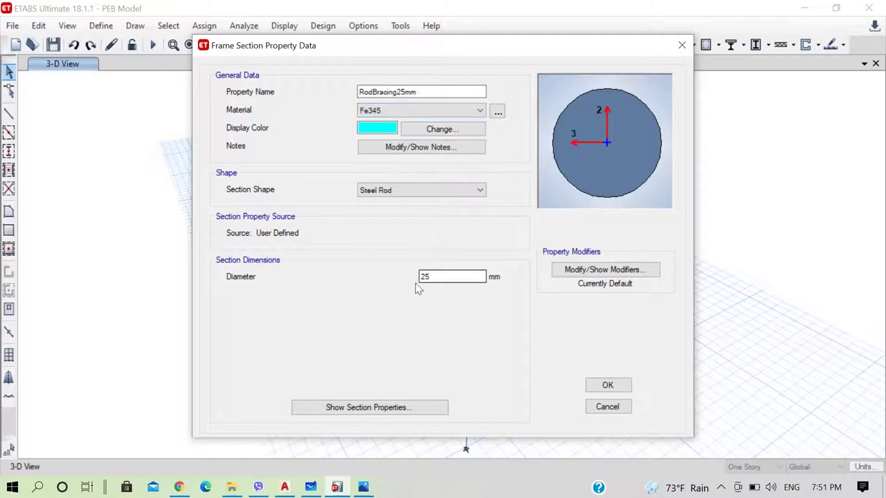
left_click(609, 386)
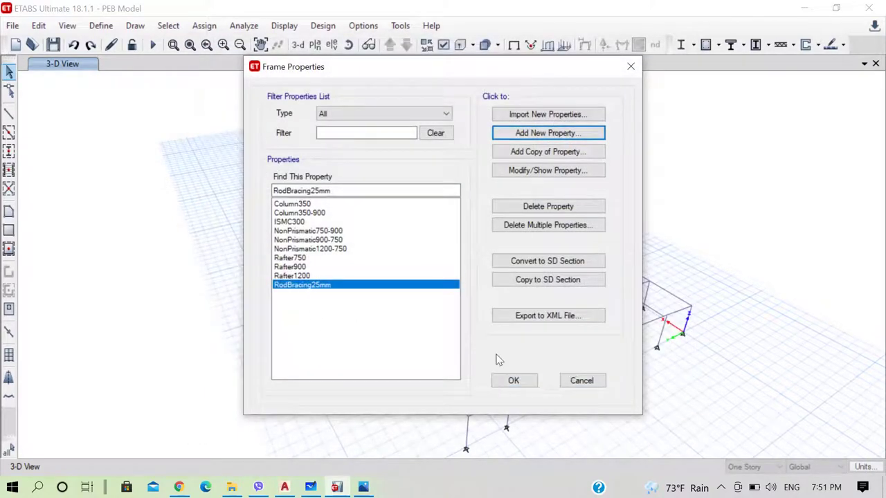
left_click(515, 380)
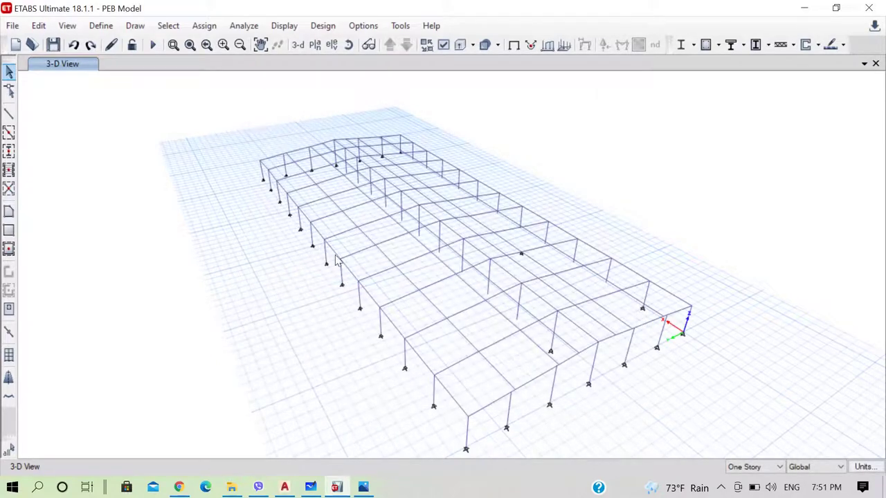
left_click(53, 45)
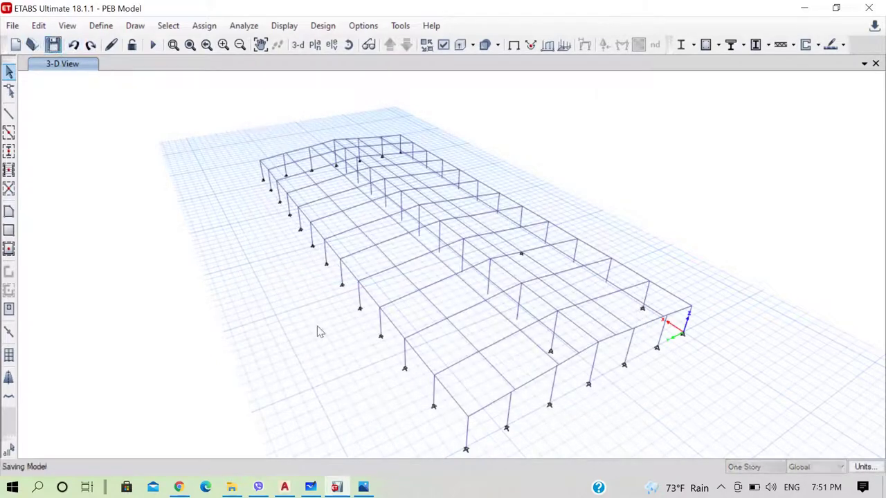
Step: Switch to AutoCAD and examine the roof plan for the braced bays and the grids they lie between
left_click(285, 487)
scroll(356, 317, "down", 2)
scroll(352, 277, "up", 2)
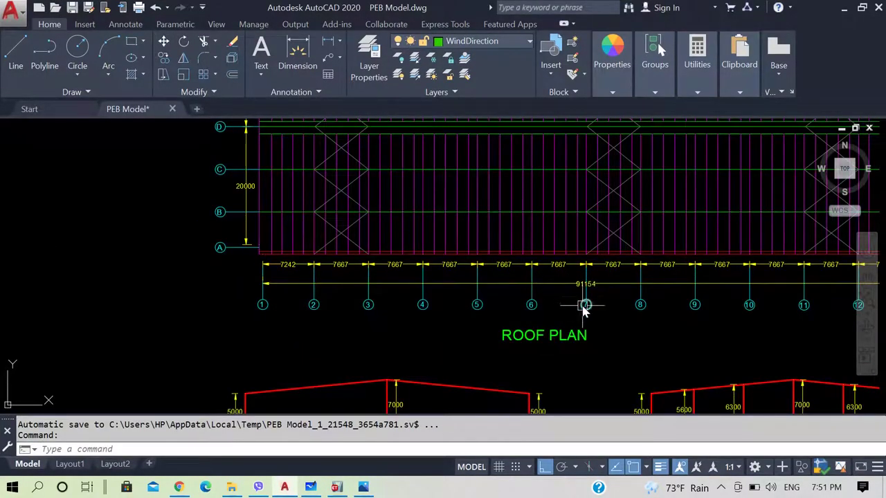
scroll(559, 297, "down", 3)
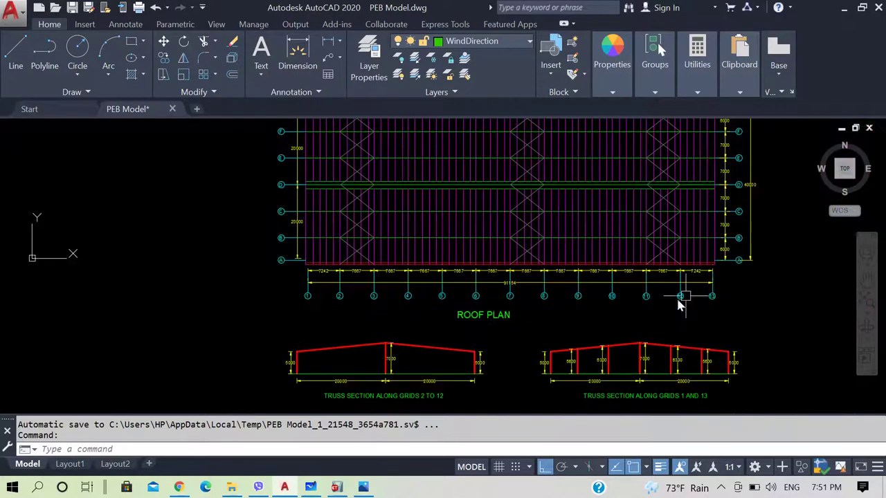
scroll(654, 299, "up", 3)
scroll(685, 298, "down", 3)
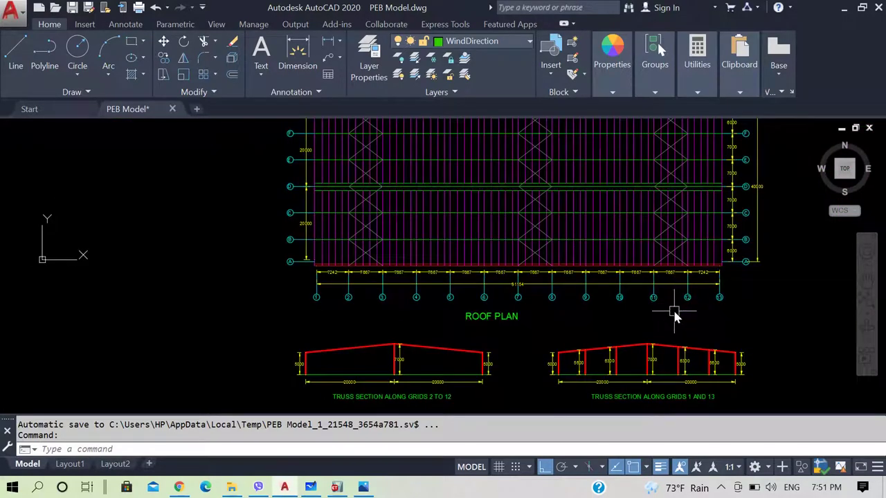
scroll(530, 277, "down", 2)
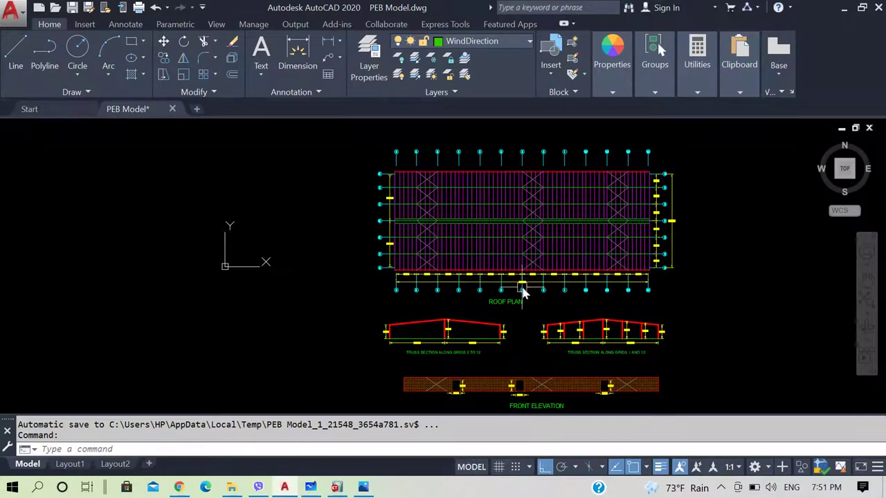
scroll(523, 280, "up", 2)
Step: Return to ETABS and start drawing frame lines along the side wall with the RodBracing25mm property
key("alt+Tab")
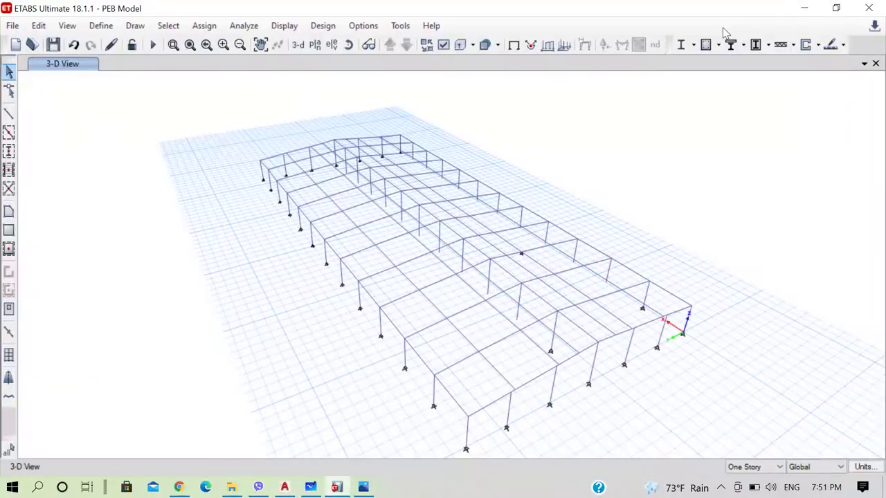
left_click(348, 44)
left_click_drag(374, 368, 312, 328)
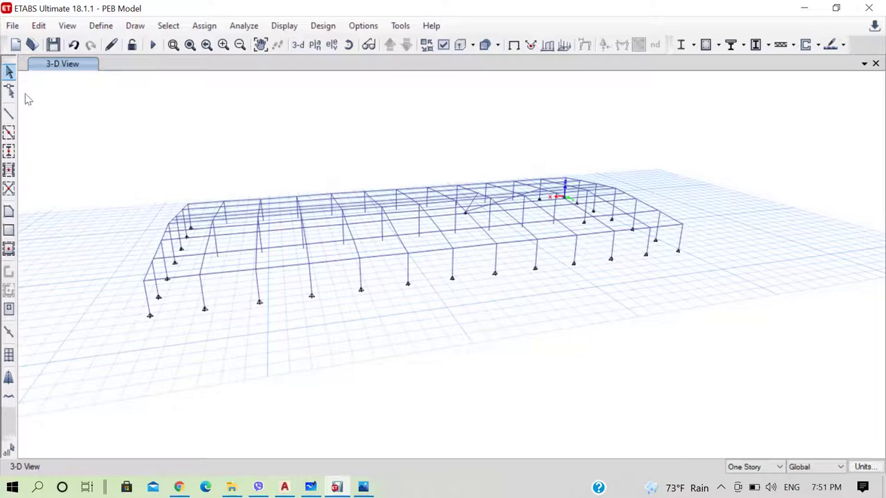
left_click(9, 113)
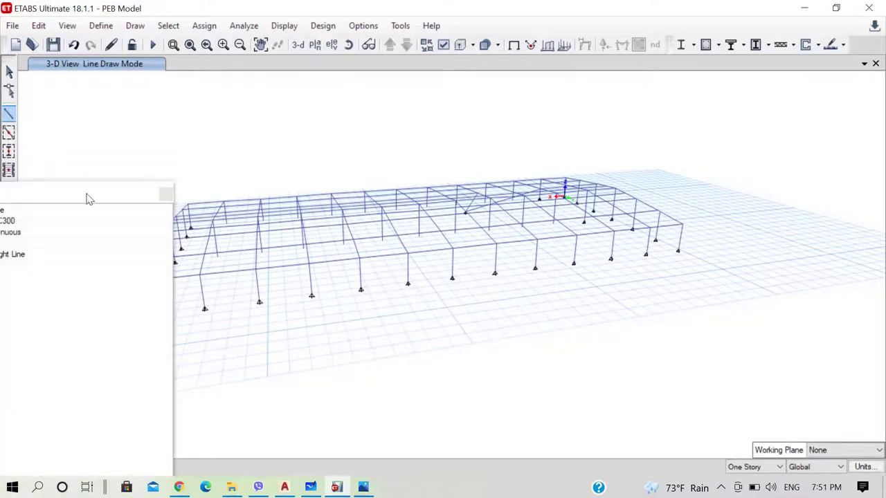
left_click(503, 197)
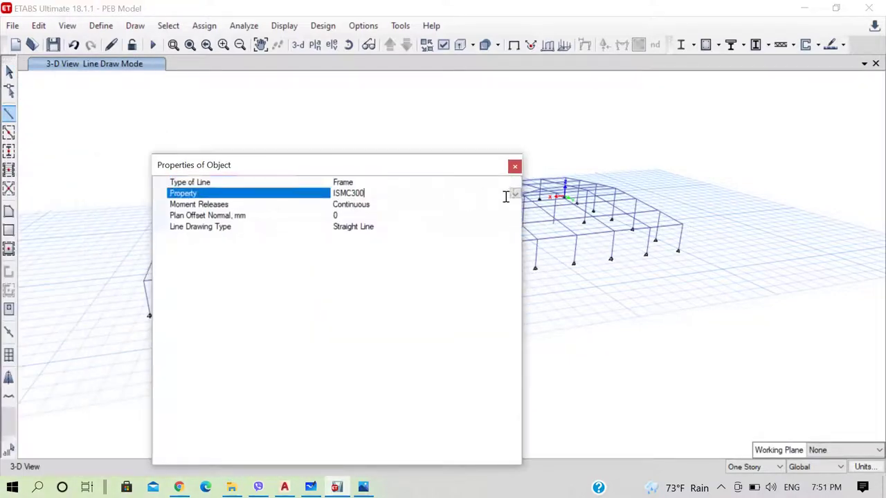
left_click(515, 194)
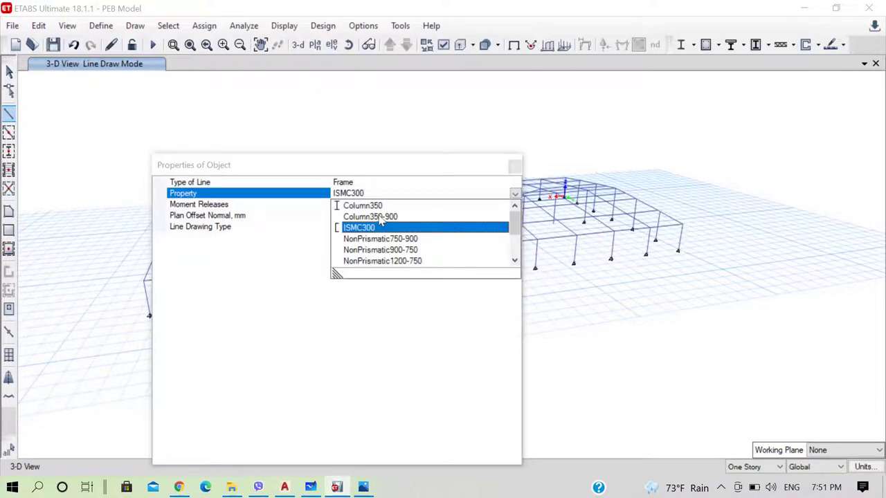
scroll(382, 225, "down", 2)
left_click(377, 250)
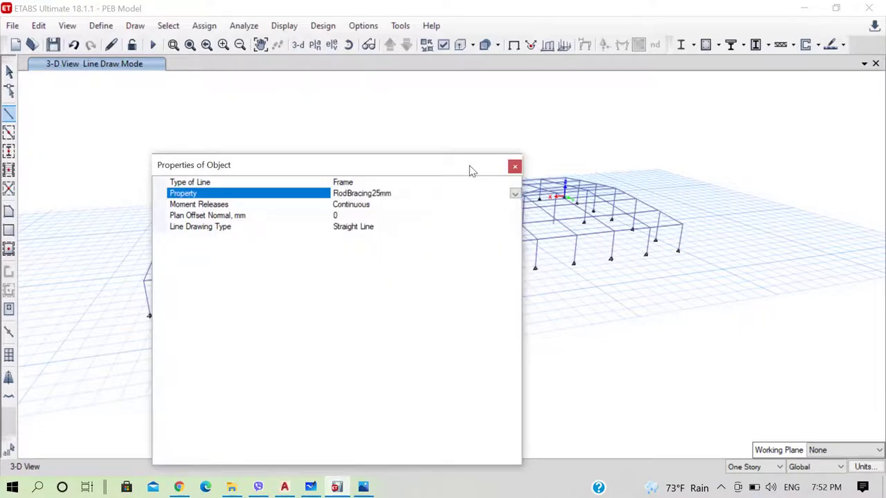
Step: Draw RodBracing25mm cross-bracing between eave joints and column bases in the side wall's second bay from the end opposite grid A
left_click_drag(471, 171, 659, 448)
scroll(265, 294, "up", 4)
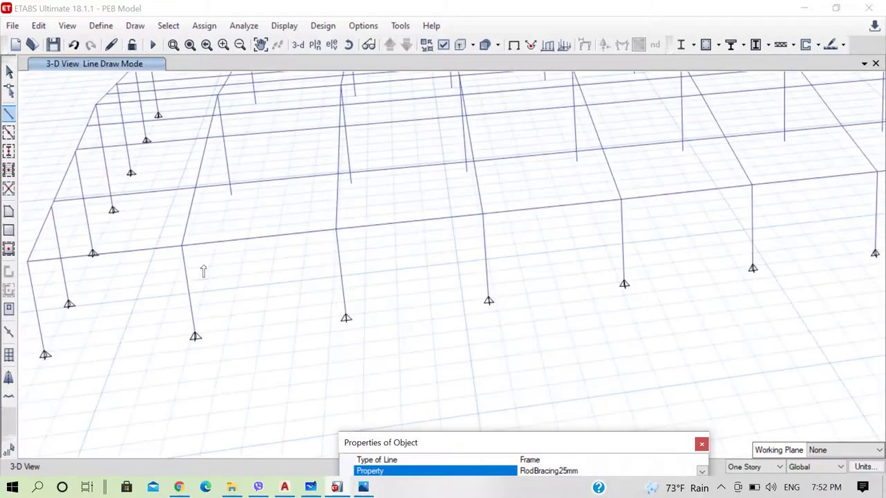
left_click(182, 245)
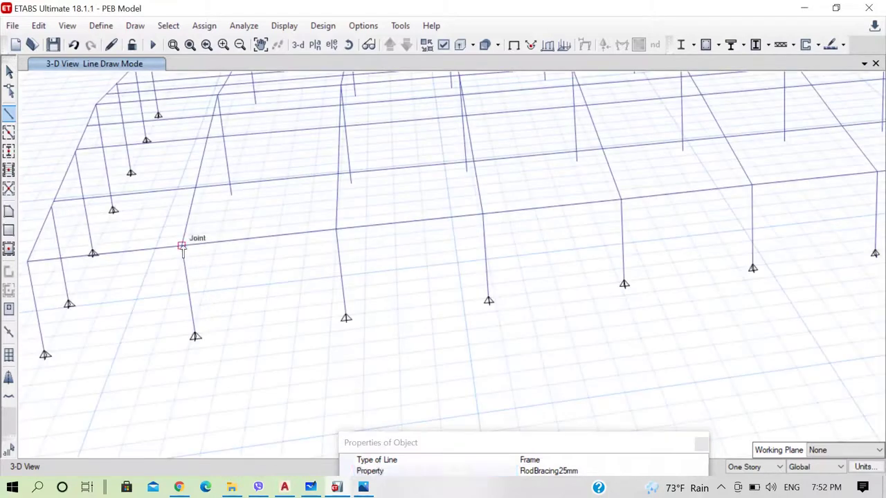
double_click(345, 317)
left_click(335, 229)
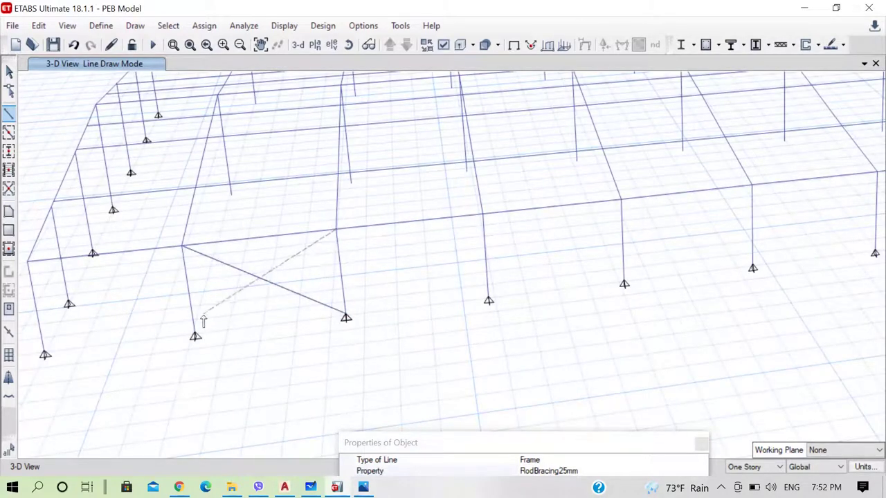
double_click(195, 337)
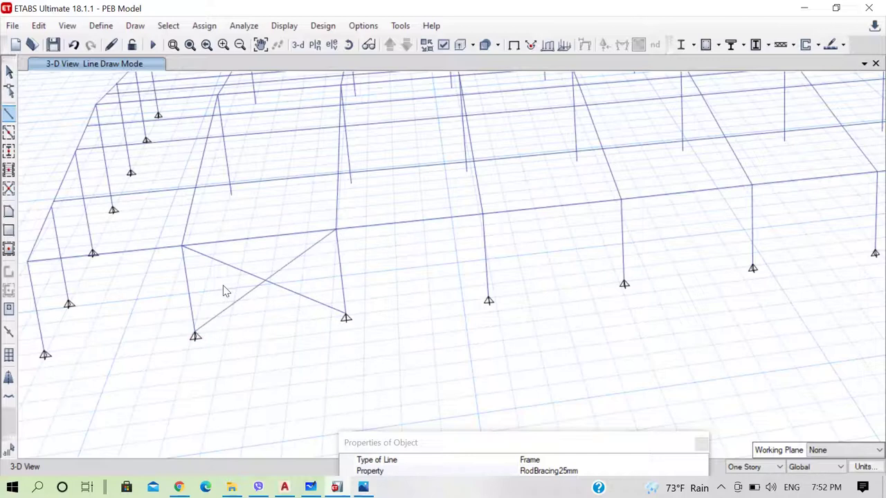
left_click(197, 188)
key("Escape")
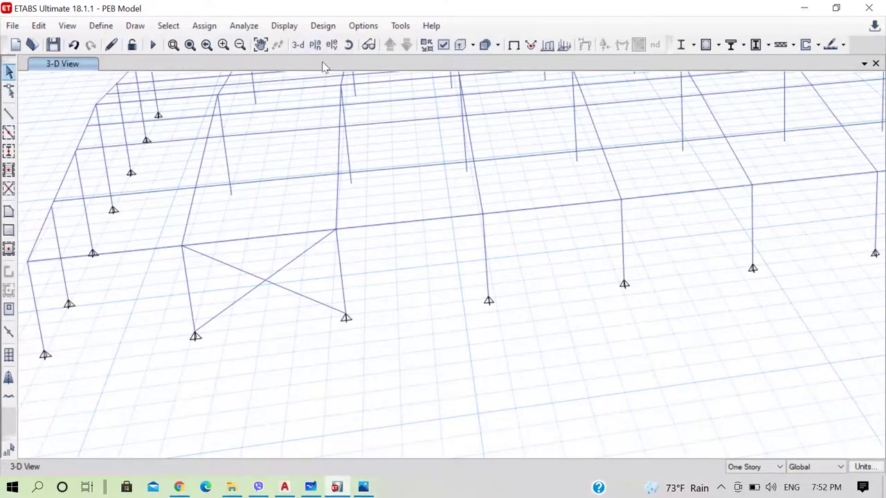
Step: Draw a zigzag of RodBracing25mm roof diagonals from eave to eave in the second bay from the end opposite grid A
left_click(348, 44)
left_click_drag(378, 214, 380, 254)
scroll(380, 255, "down", 3)
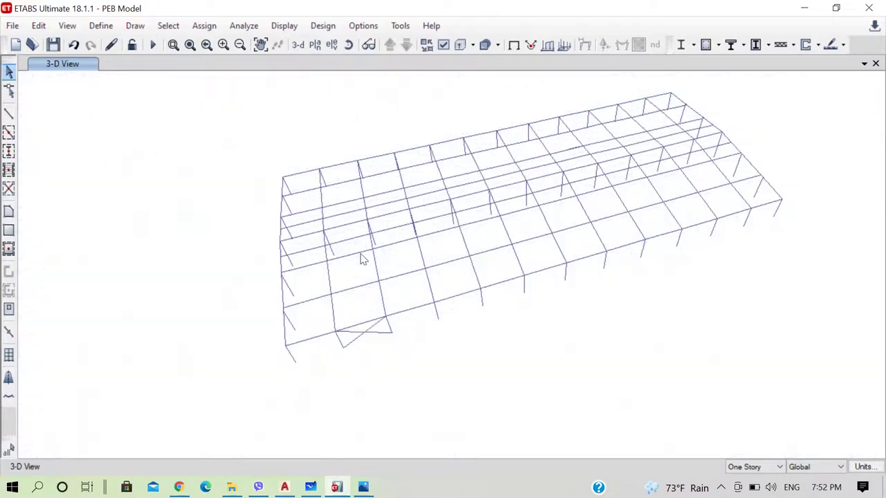
scroll(360, 257, "up", 3)
scroll(360, 257, "down", 3)
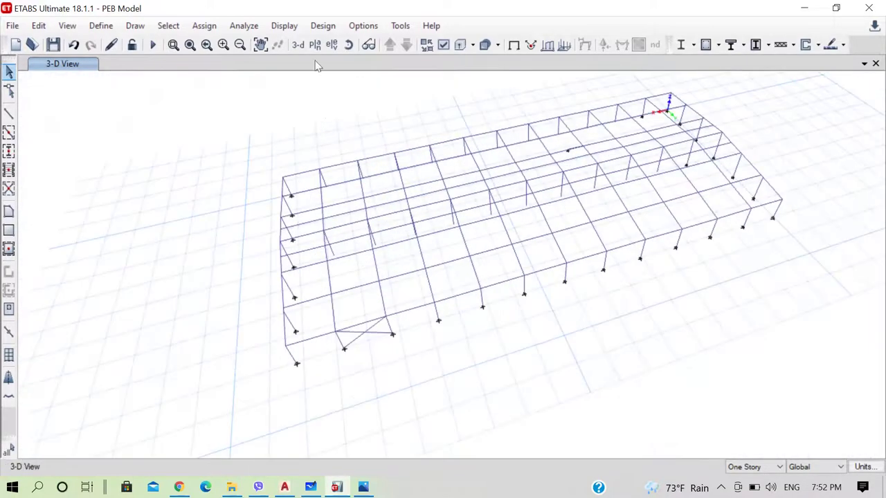
left_click(9, 113)
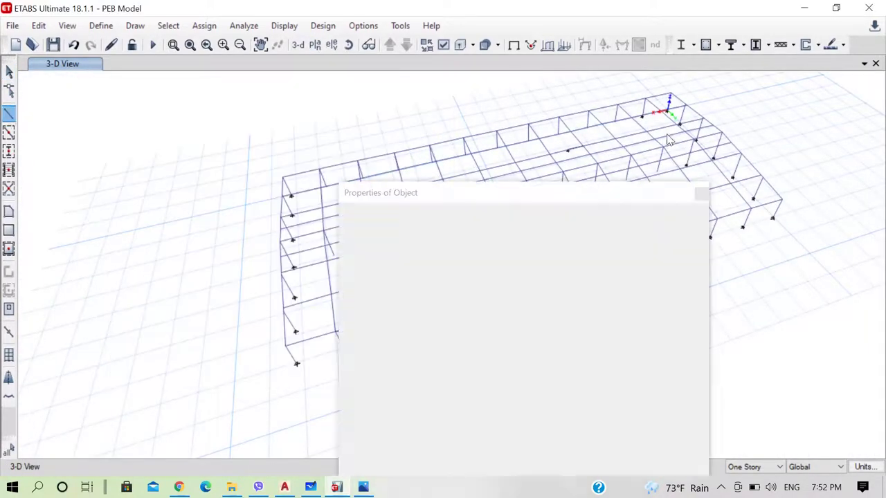
left_click_drag(470, 194, 457, 406)
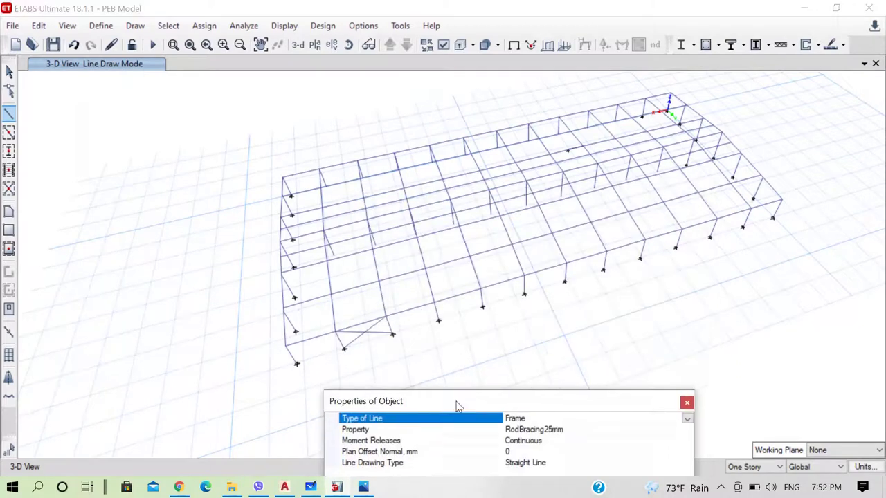
left_click(386, 315)
left_click(331, 294)
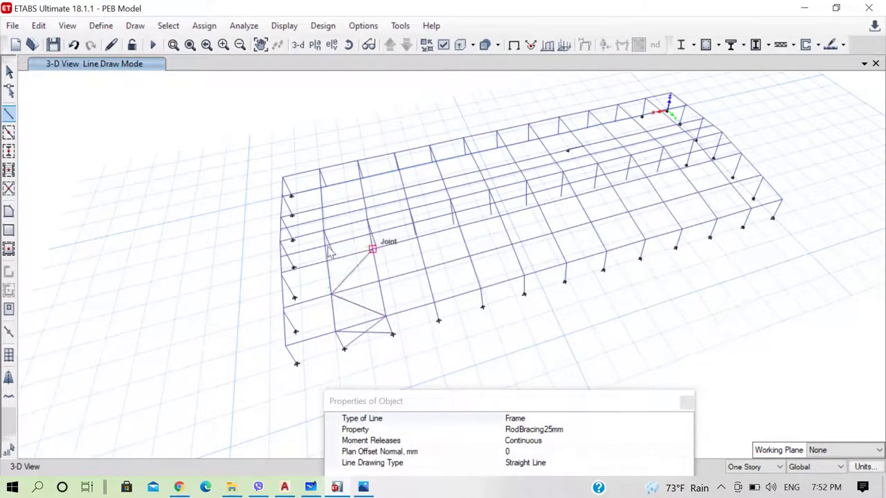
left_click(351, 233)
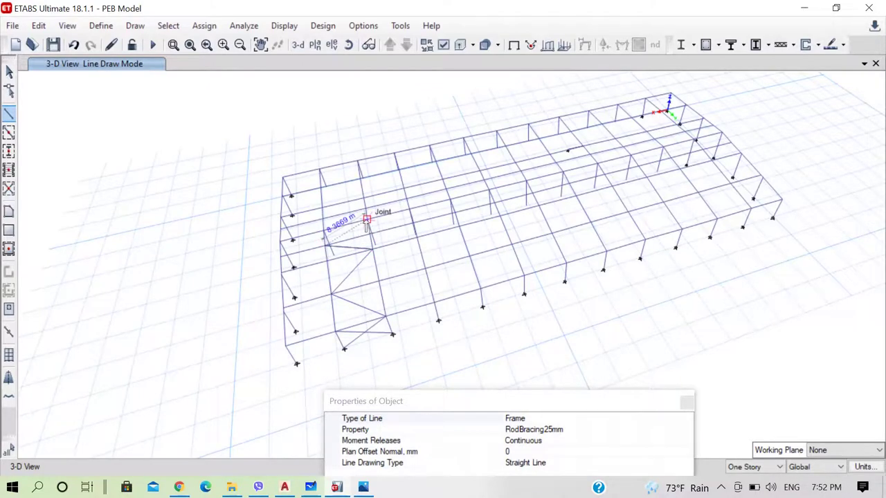
left_click(323, 220)
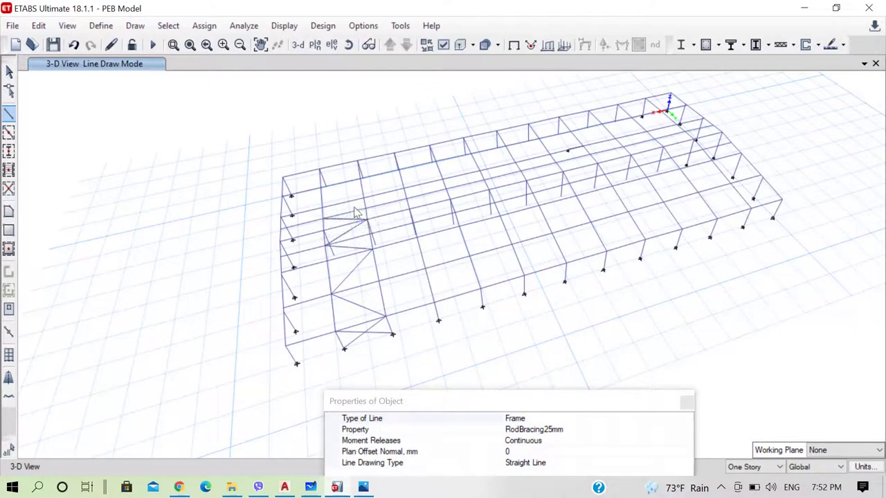
left_click(321, 187)
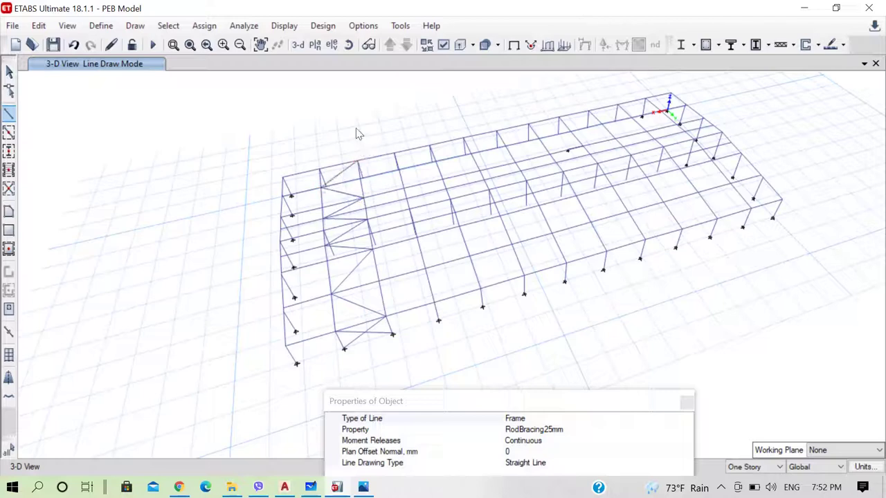
Step: Draw the opposing RodBracing25mm diagonals back across the same roof bay to complete its cross-bracing
left_click(320, 170)
left_click(360, 185)
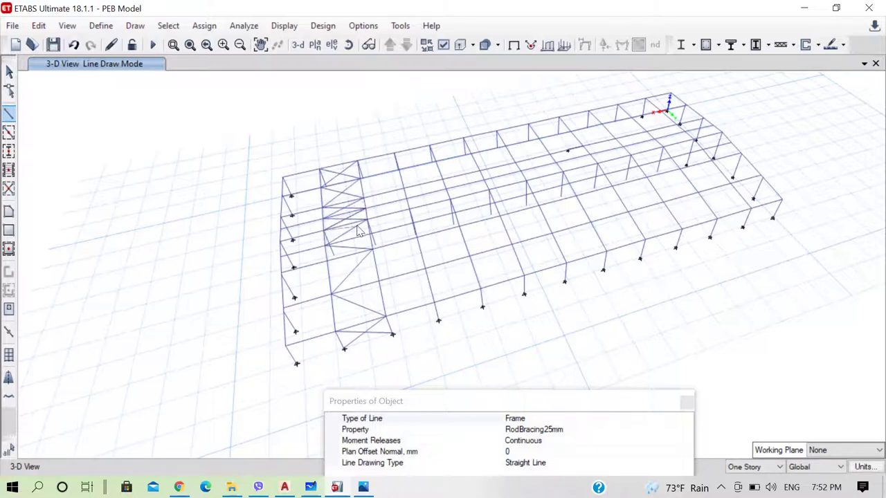
scroll(360, 232, "up", 3)
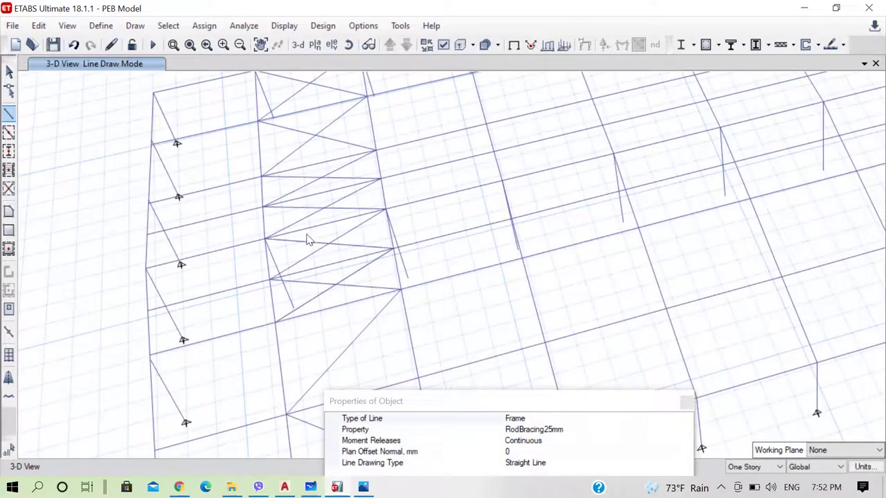
scroll(310, 239, "down", 5)
left_click(347, 286)
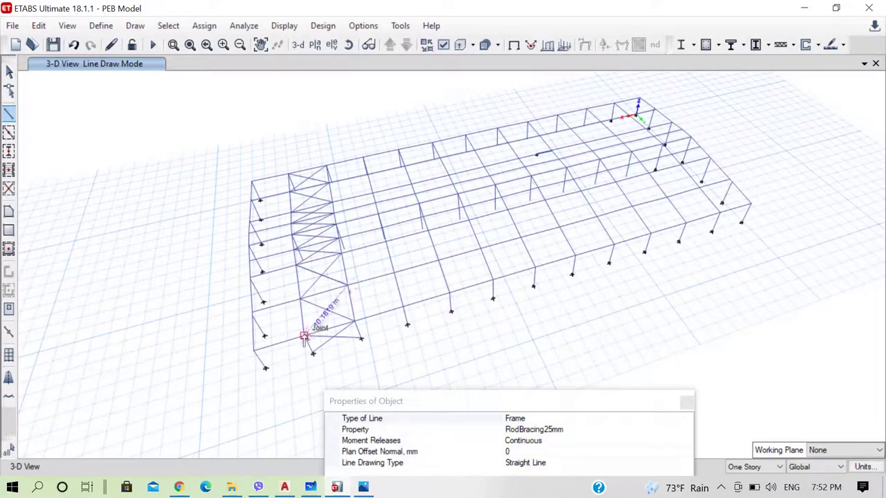
double_click(304, 337)
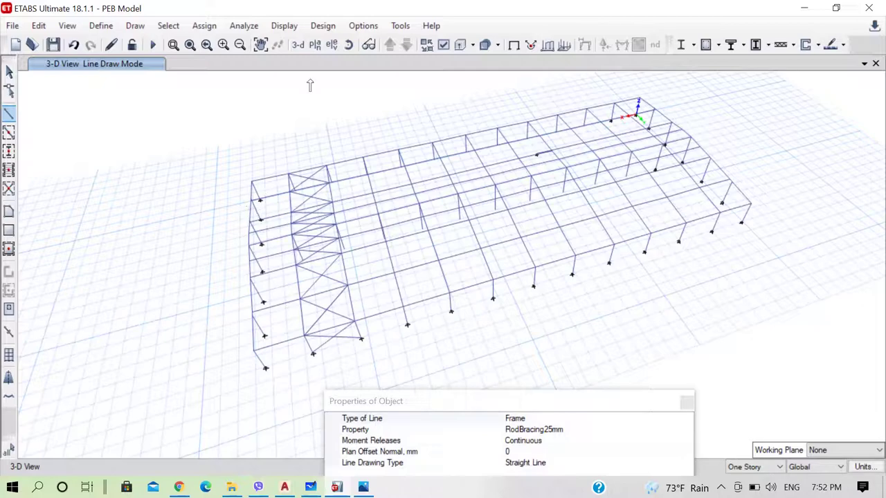
Step: Draw two crossing RodBracing25mm diagonals between eave joints and column bases in the opposite side wall of the same bay
left_click(350, 54)
left_click_drag(229, 310, 503, 266)
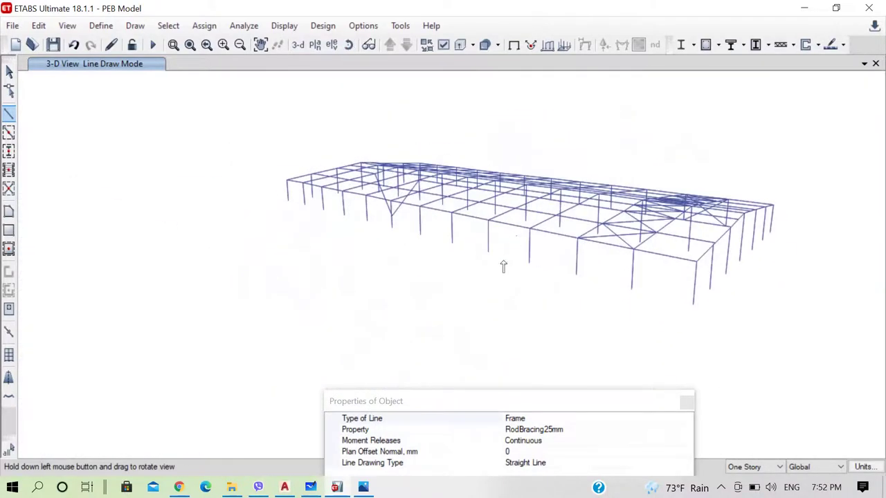
left_click(578, 239)
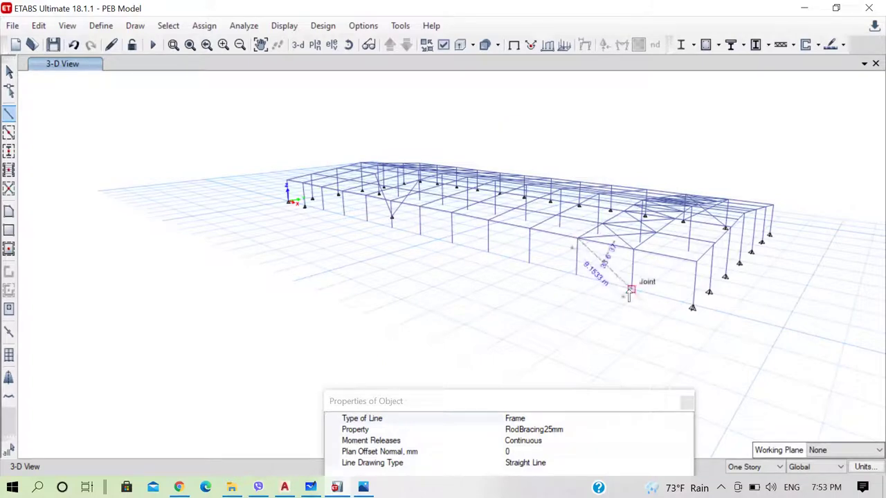
left_click(631, 290)
left_click(631, 250)
left_click(577, 271)
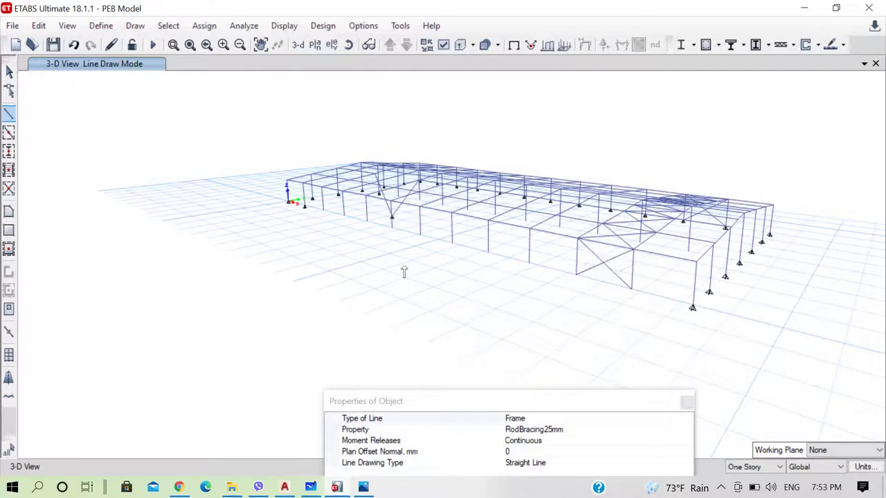
scroll(402, 284, "down", 3)
scroll(409, 288, "up", 3)
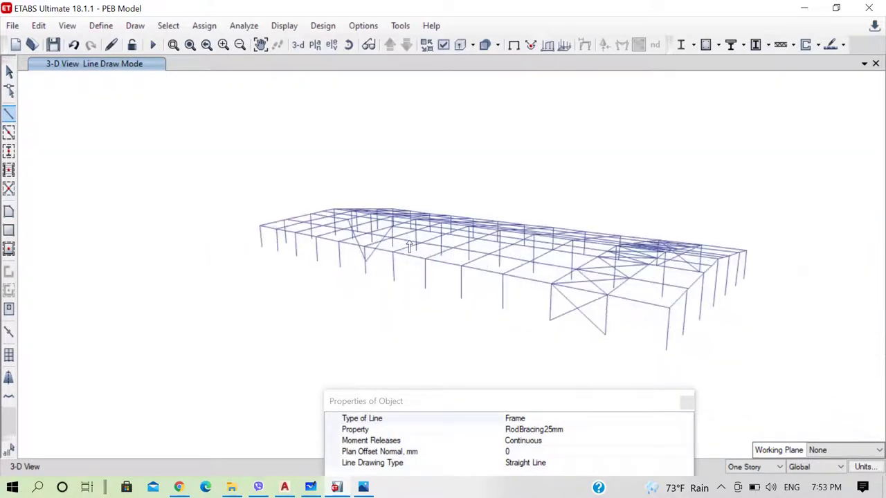
Step: Delete the stray column with a base support at the interior roof joint where the ISMC300 line stops
key("Escape")
left_click(348, 44)
left_click_drag(664, 325, 409, 391)
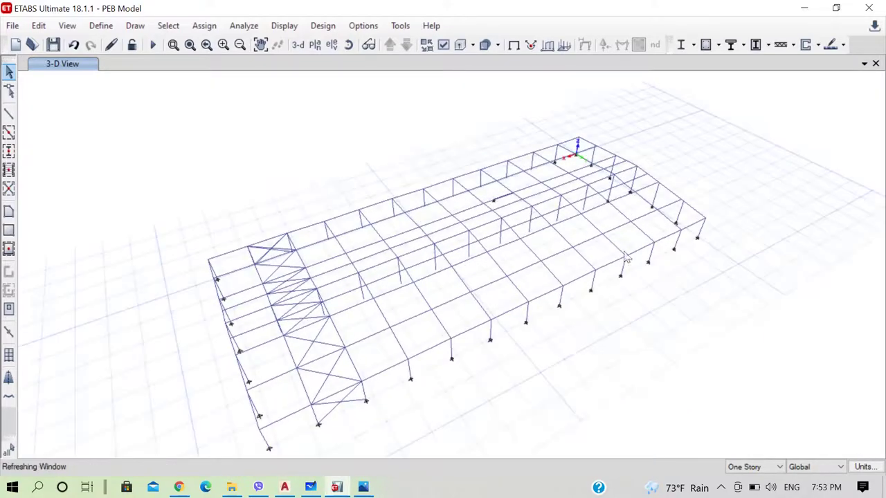
left_click(350, 45)
left_click_drag(539, 228, 557, 181)
left_click(553, 181)
left_click(554, 180)
scroll(524, 184, "up", 3)
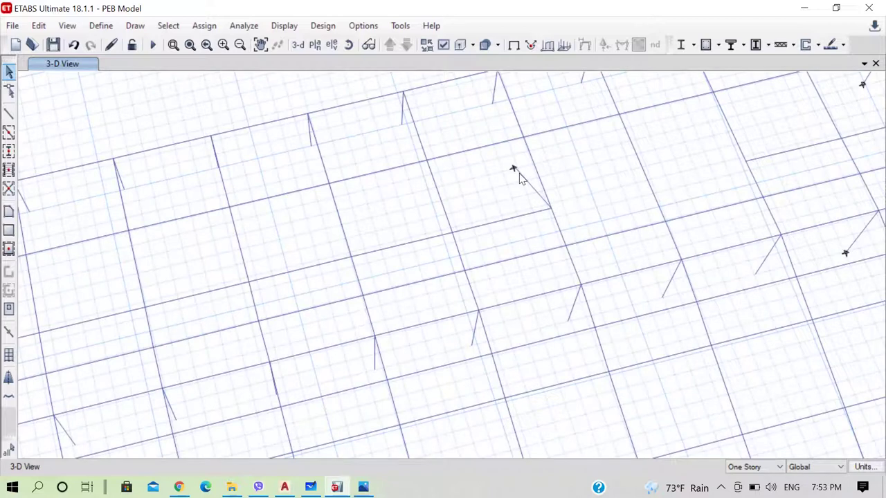
left_click(526, 182)
key("Delete")
Step: Draw the missing ISMC300 members between the frames to close the gap in the interrupted longitudinal roof line
left_click(9, 113)
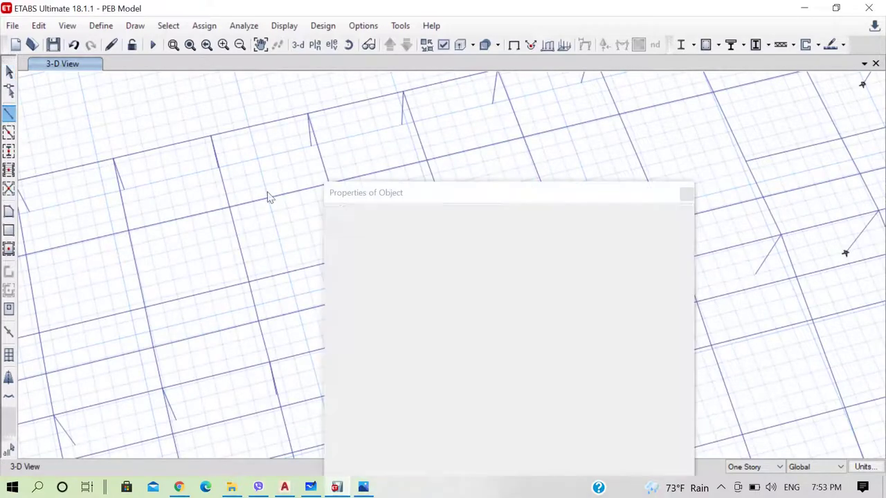
left_click(620, 224)
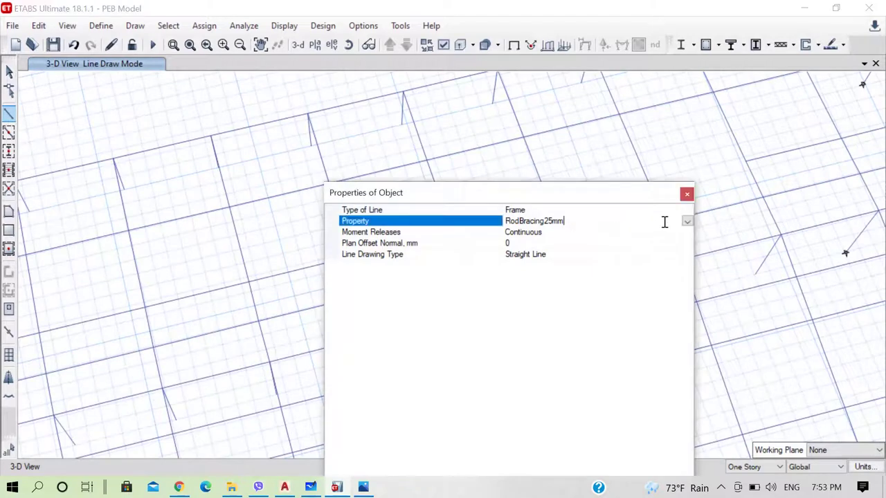
left_click(686, 222)
scroll(548, 270, "down", 1)
scroll(540, 263, "up", 2)
left_click(534, 256)
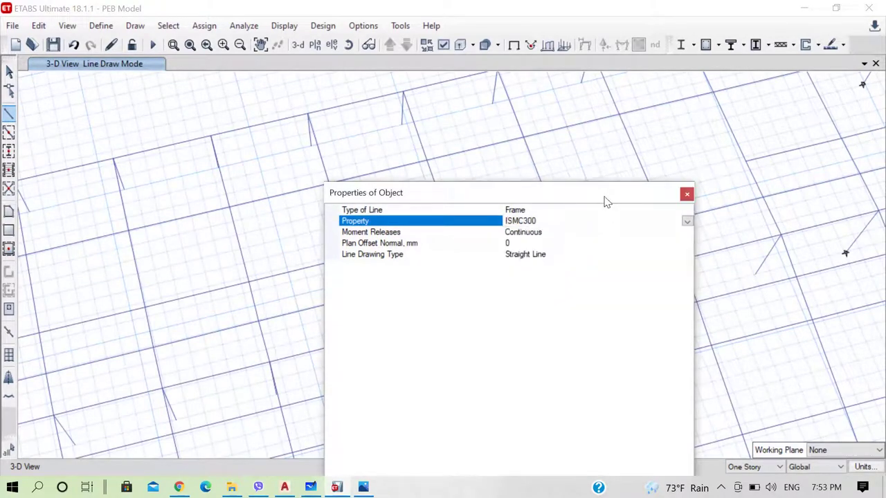
left_click_drag(605, 199, 444, 443)
left_click(551, 210)
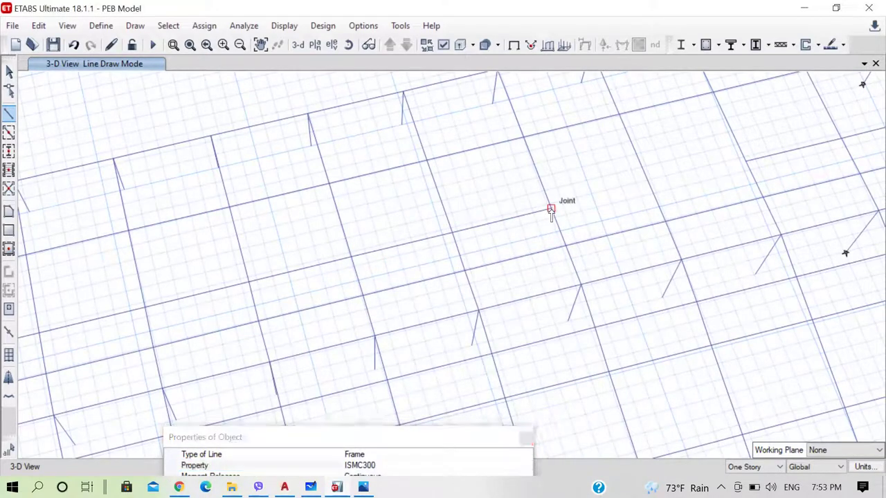
left_click(649, 187)
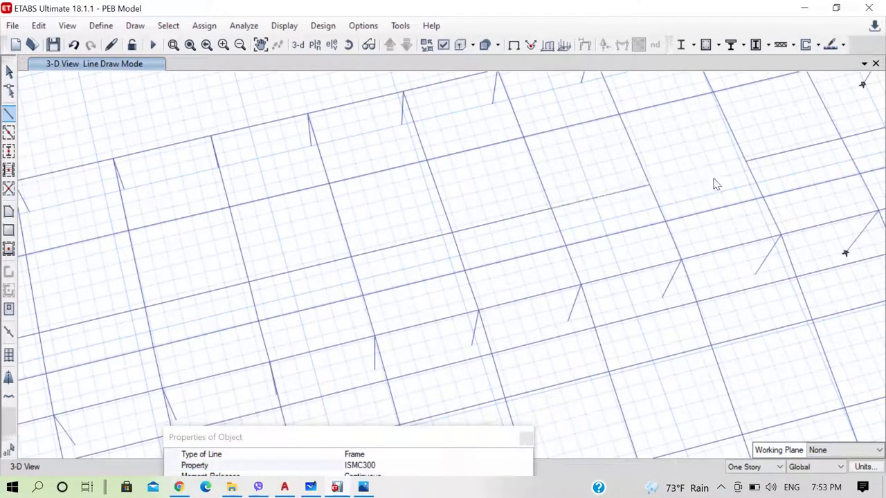
key("Escape")
Step: Draw RodBracing25mm cross-bracing between column bases and eave joints in the side wall's second bay from the grid A end
key("F3")
scroll(438, 193, "up", 3)
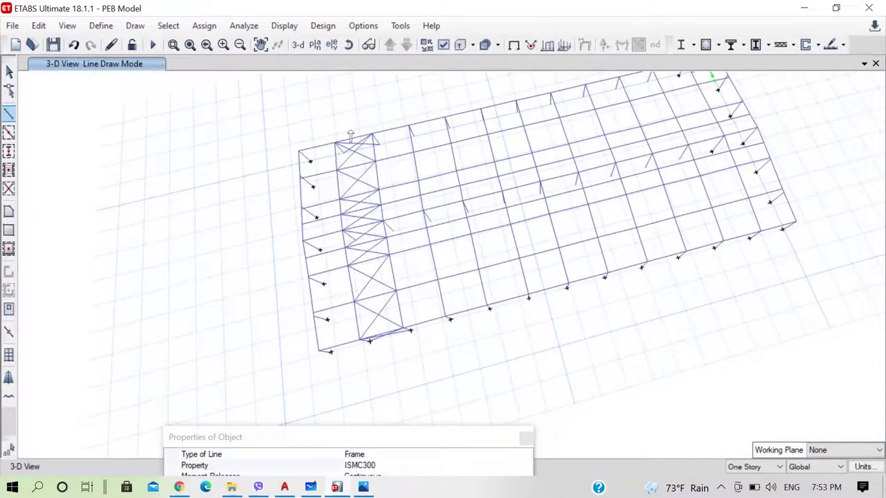
left_click(419, 435)
left_click(499, 400)
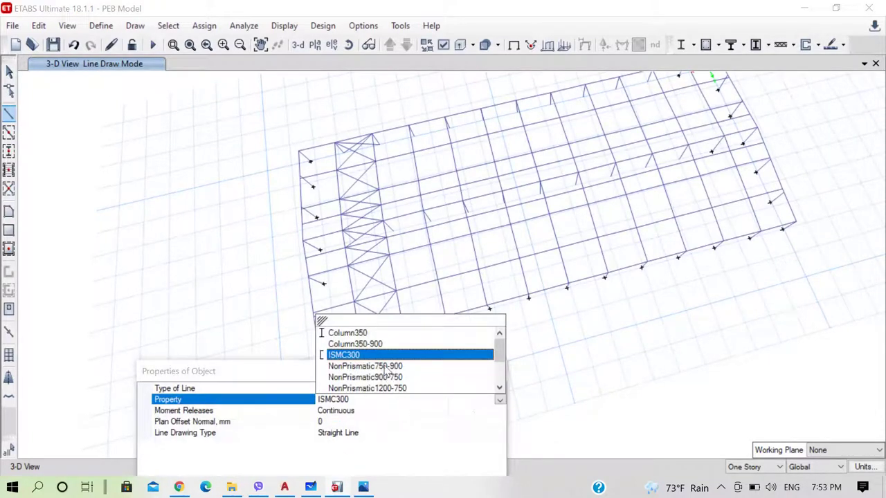
scroll(386, 362, "down", 2)
left_click(367, 376)
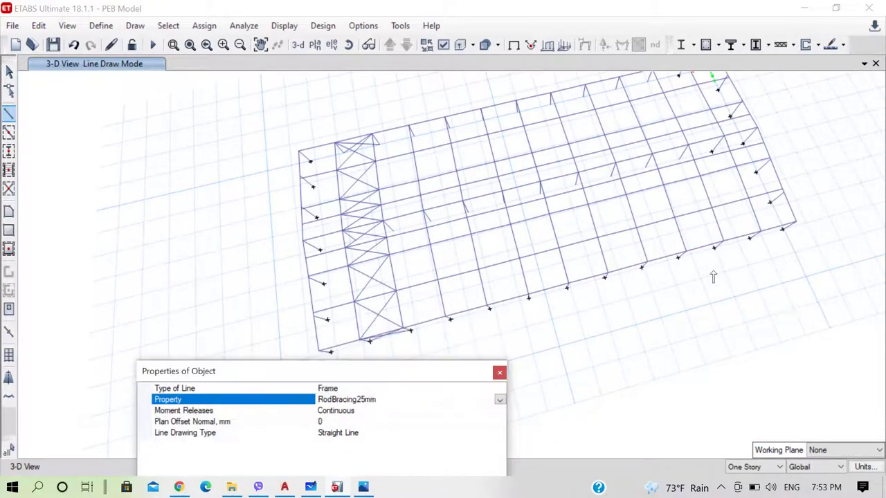
left_click(349, 44)
left_click_drag(619, 360, 564, 272)
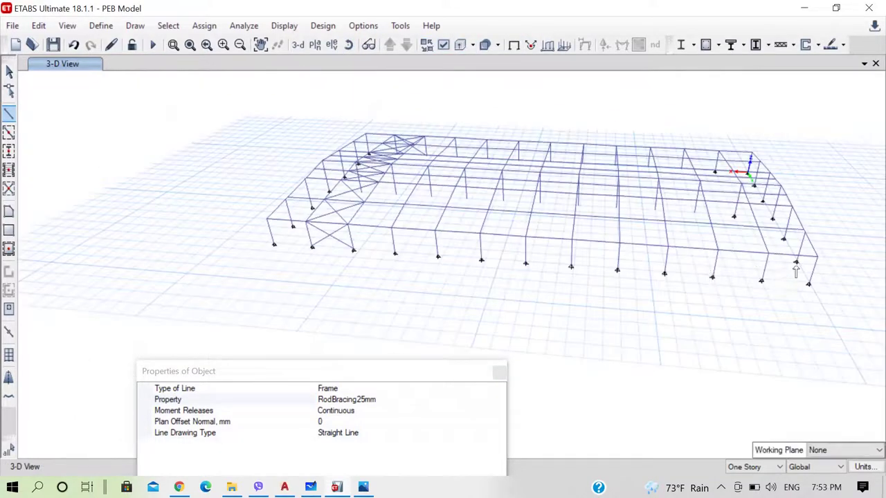
scroll(791, 273, "up", 3)
left_click(701, 305)
double_click(581, 223)
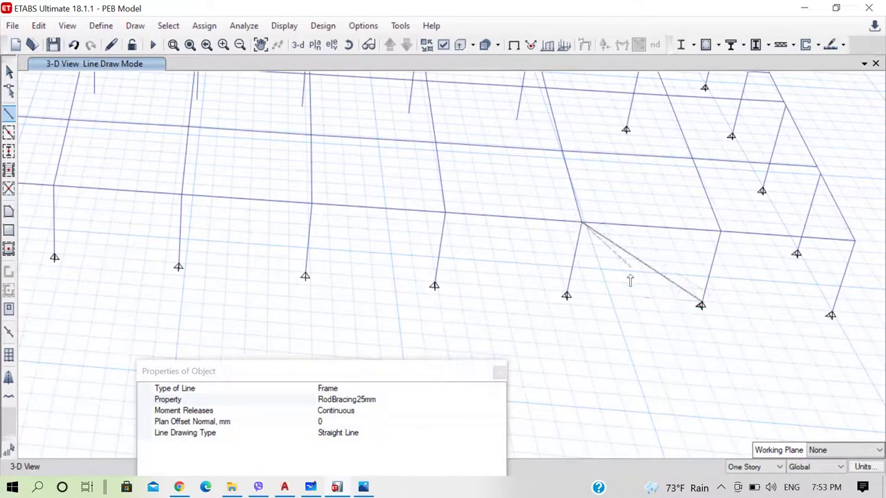
left_click(567, 294)
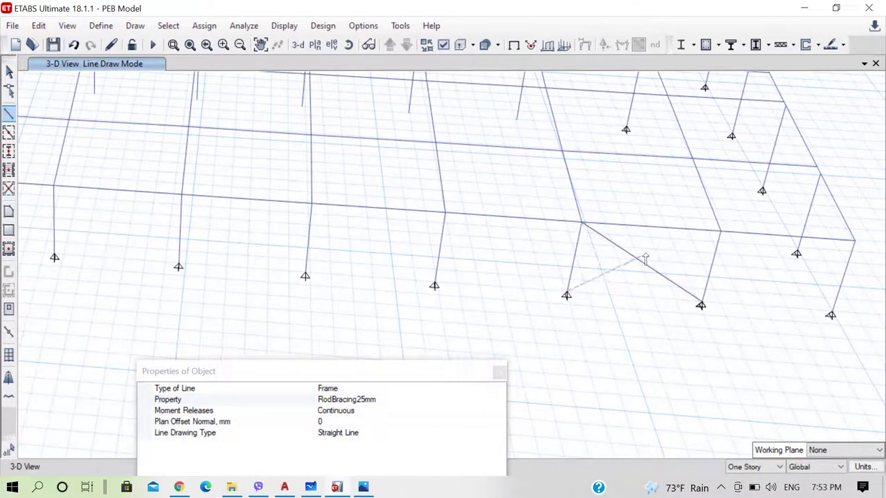
double_click(720, 231)
scroll(615, 302, "down", 5)
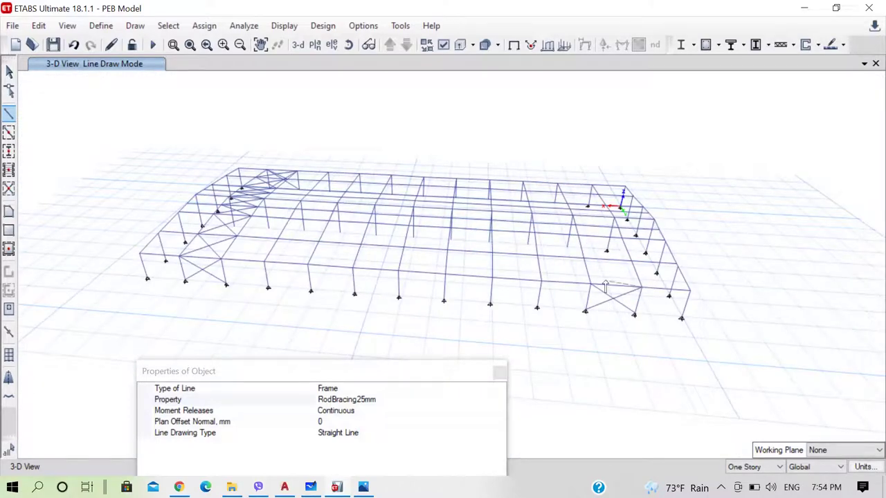
Step: Draw one zigzag run of RodBracing25mm diagonals across the roof bay between grids 2 and 3, from eave to eave
middle_click_drag(632, 248, 568, 330)
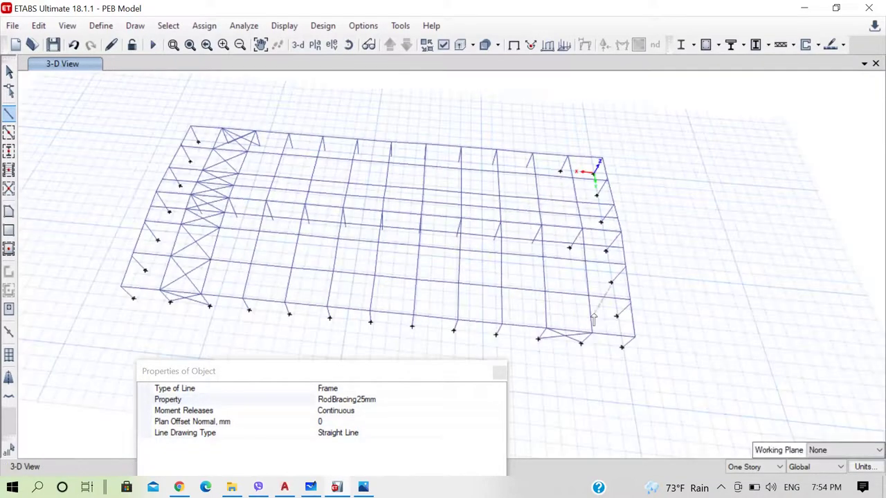
key("Escape")
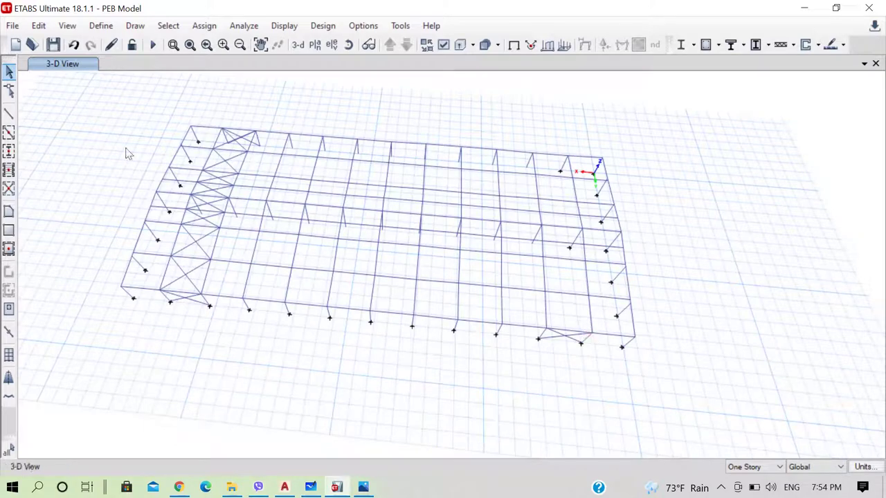
left_click(9, 113)
left_click_drag(417, 196, 361, 447)
left_click(593, 333)
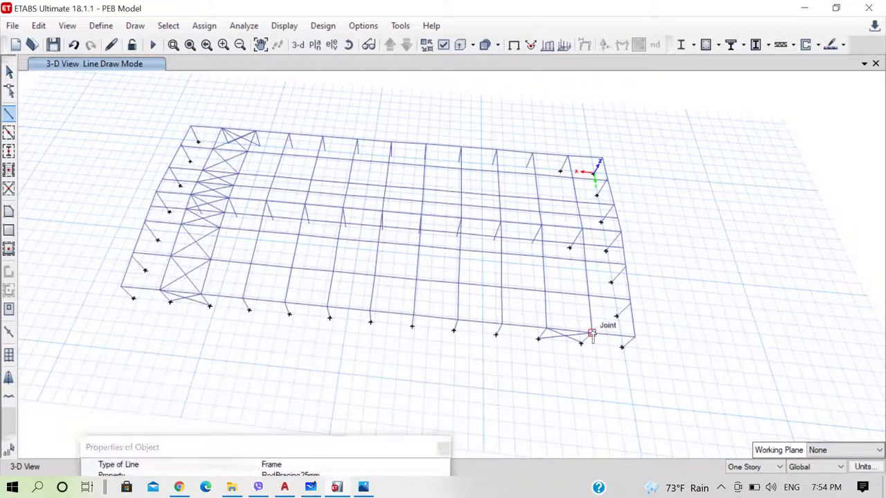
left_click(547, 292)
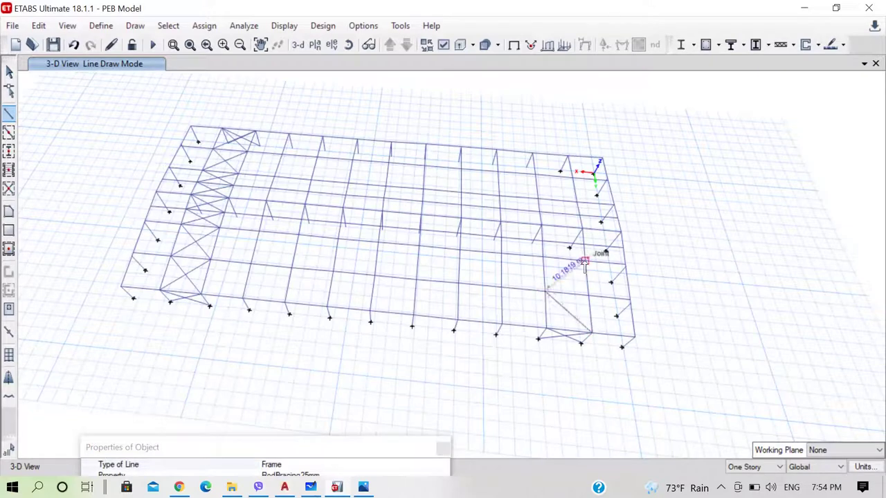
left_click(543, 240)
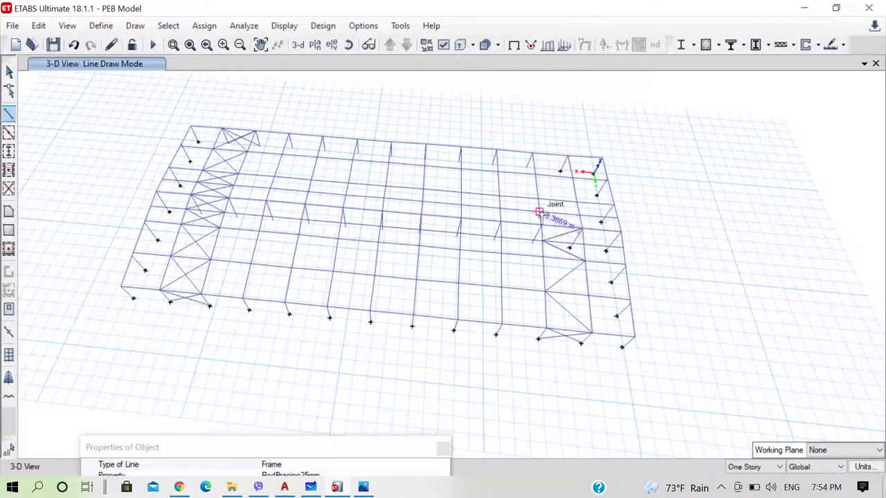
left_click(535, 174)
left_click(567, 158)
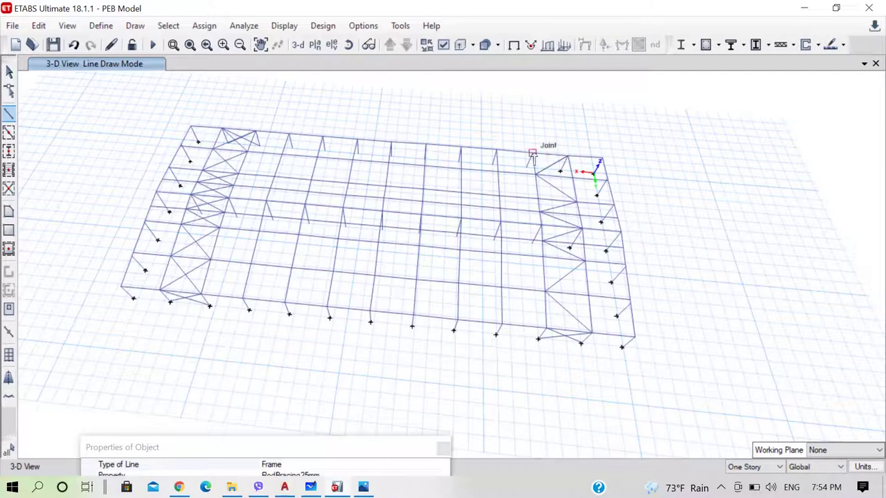
Step: Draw the opposing RodBracing25mm diagonals across the same roof bay to complete its cross-bracing
left_click(532, 149)
double_click(573, 179)
left_click(541, 195)
left_click(579, 216)
left_click(543, 226)
double_click(584, 246)
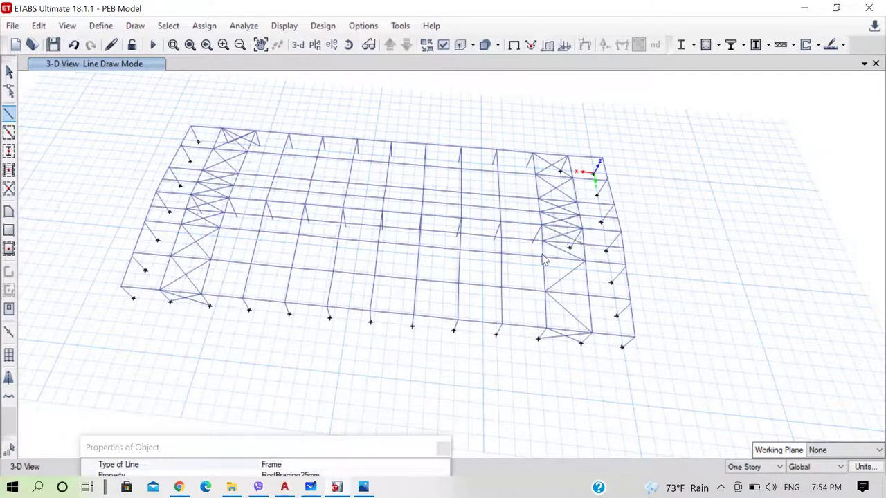
left_click(541, 260)
left_click(588, 296)
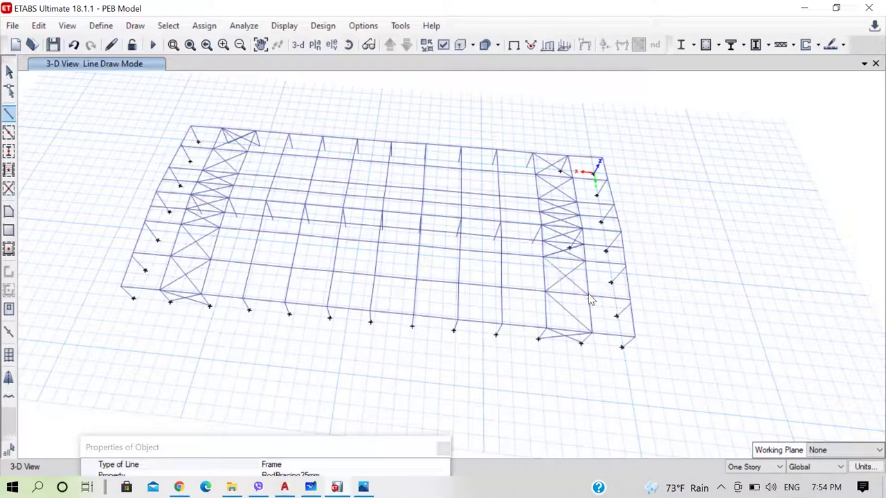
left_click(546, 330)
Step: Draw two crossing RodBracing25mm diagonals in the grid A side wall between grids 2 and 3
left_click(348, 45)
left_click_drag(698, 288, 247, 356)
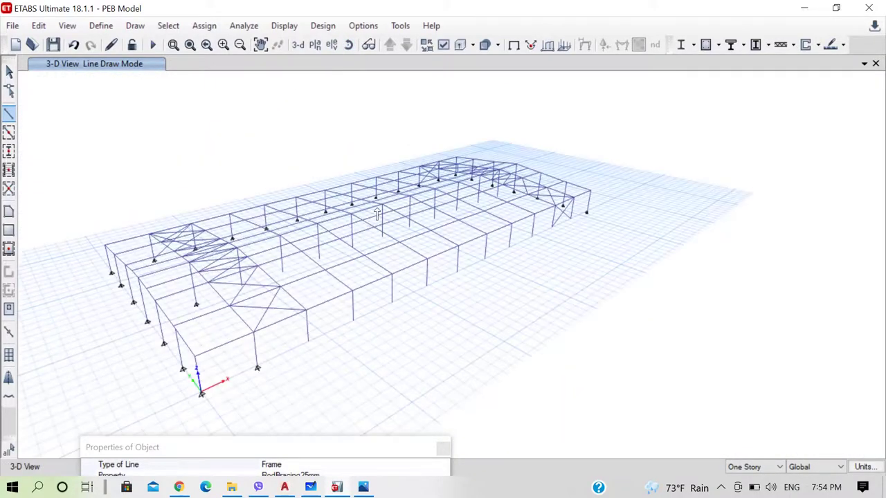
left_click(254, 333)
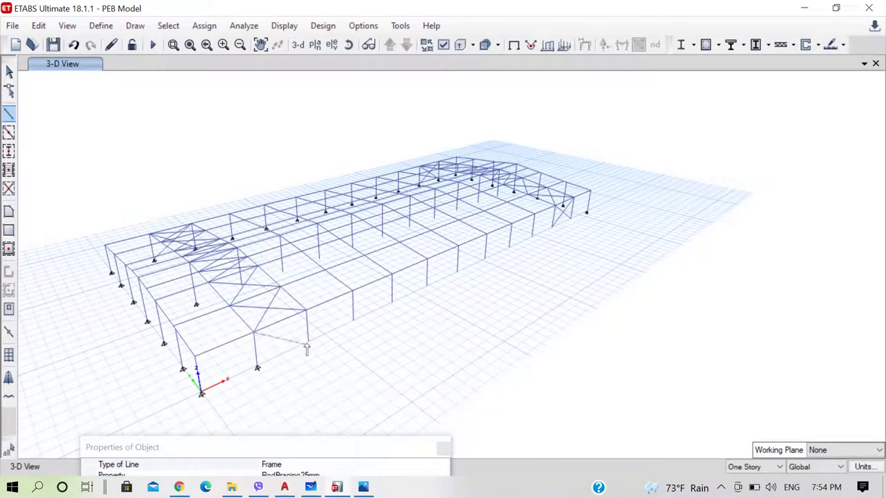
left_click(307, 340)
left_click(311, 317)
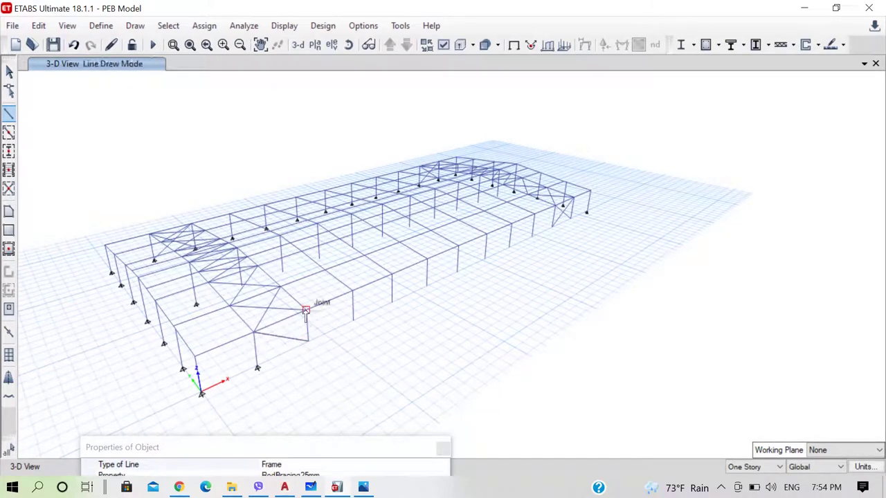
left_click(257, 368)
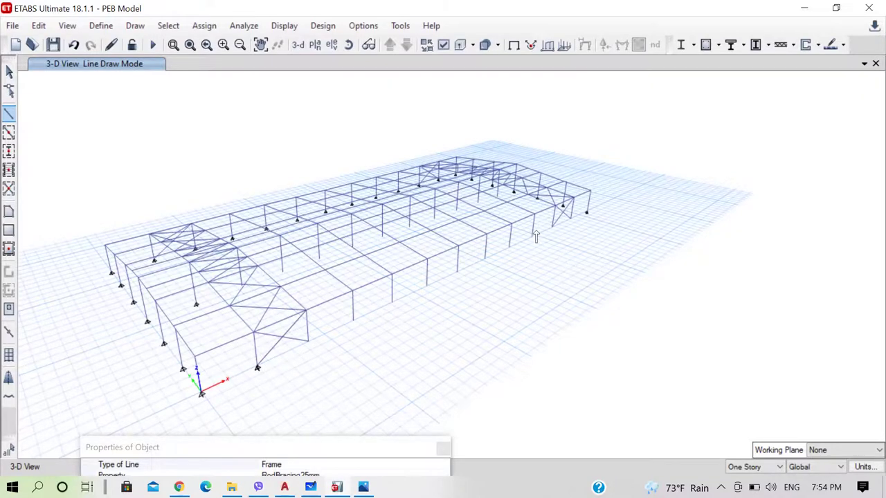
Step: Check the braced bays on the AutoCAD roof plan and draw two crossing RodBracing25mm diagonals in the grid A side wall between grids 7 and 8
scroll(536, 233, "up", 3)
scroll(542, 228, "down", 3)
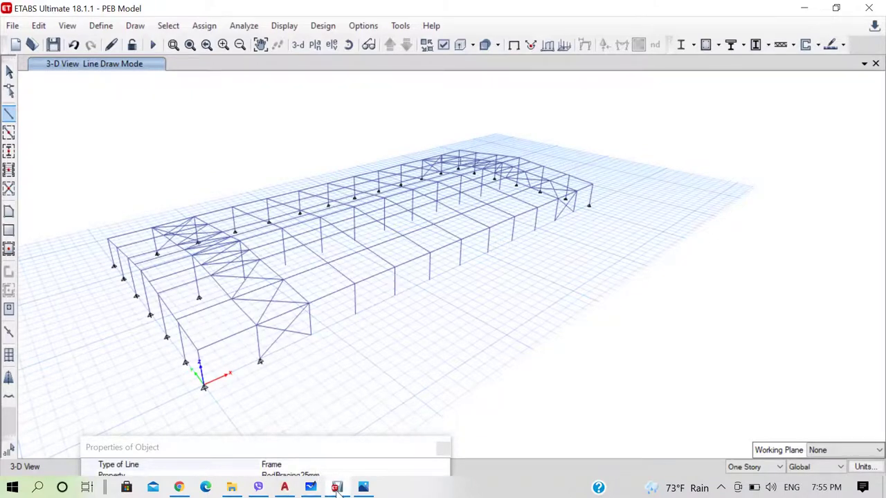
mouse_move(338, 489)
left_click(284, 487)
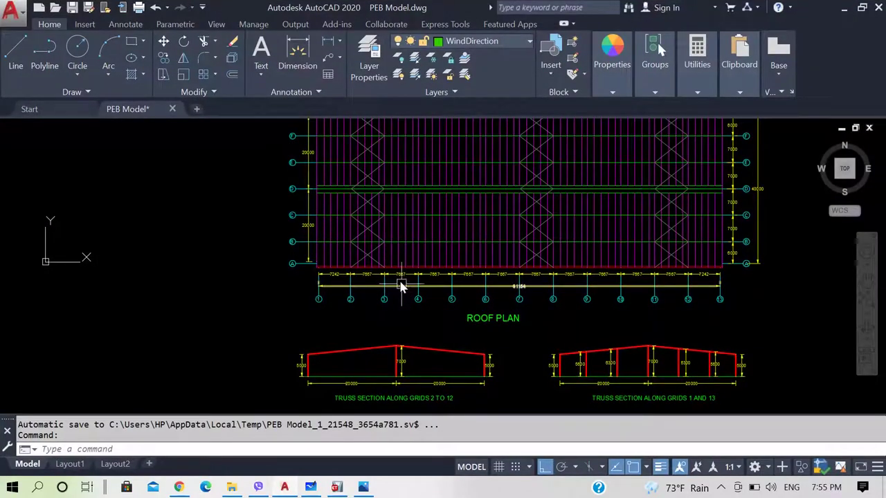
left_click(850, 14)
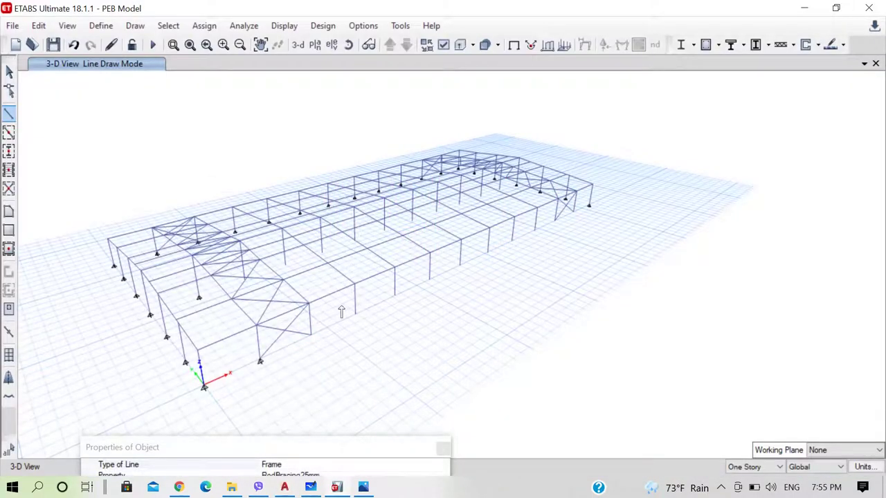
scroll(483, 248, "up", 2)
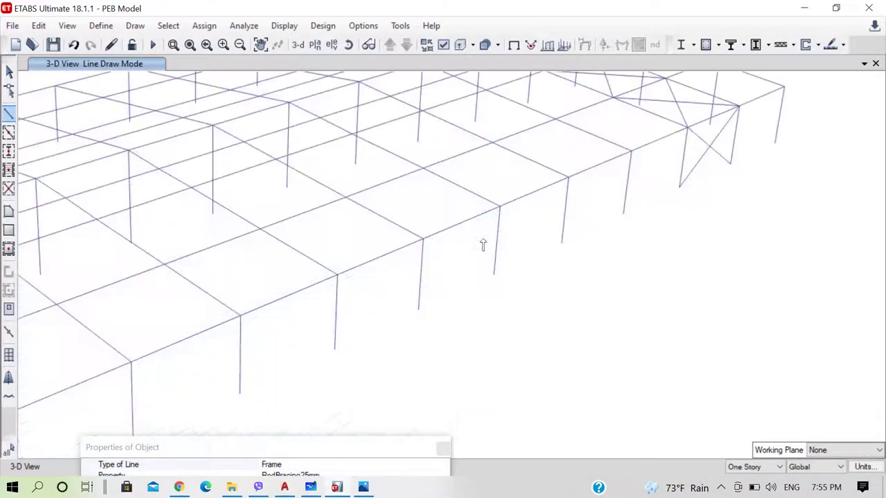
left_click(423, 239)
left_click(493, 273)
left_click(498, 206)
left_click(418, 309)
scroll(466, 243, "down", 4)
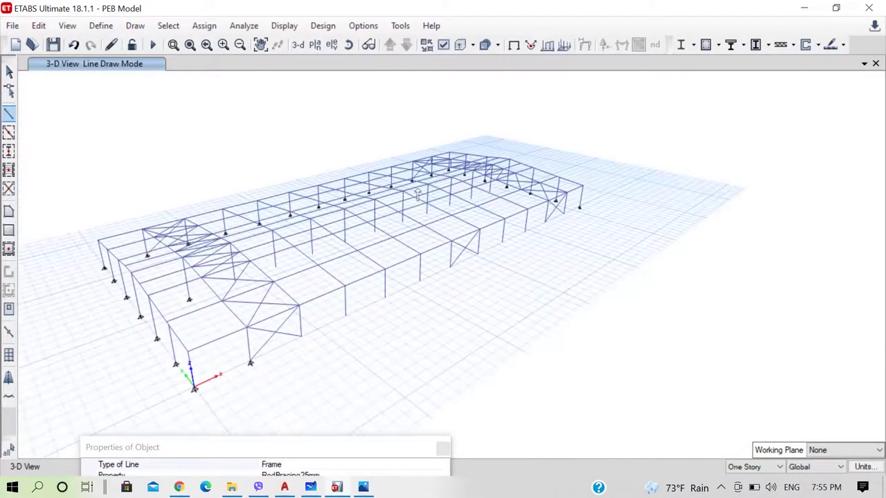
Step: Draw one zigzag run of RodBracing25mm diagonals across the roof bay between grids 7 and 8, from the grid A eave to the opposite eave
left_click(351, 44)
mouse_move(434, 342)
left_mouse_down()
mouse_move(455, 271)
mouse_move(464, 299)
mouse_move(450, 279)
left_mouse_up()
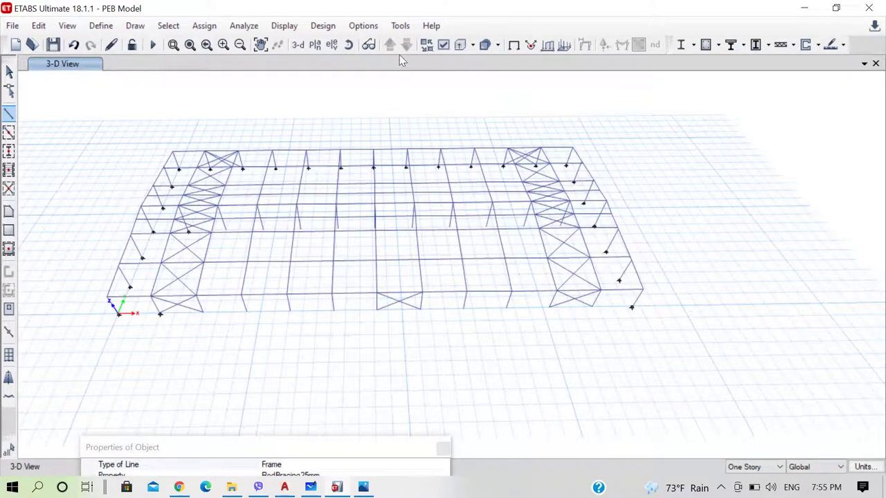
left_click(421, 292)
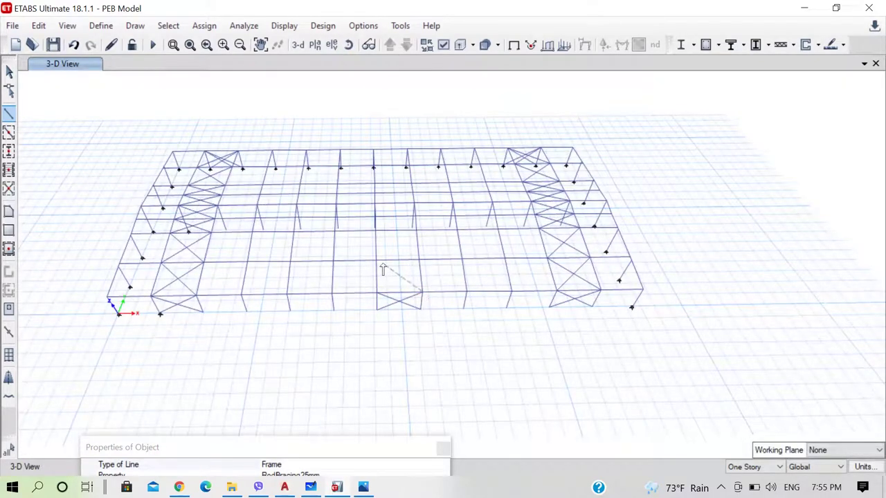
left_click(377, 260)
left_click(413, 237)
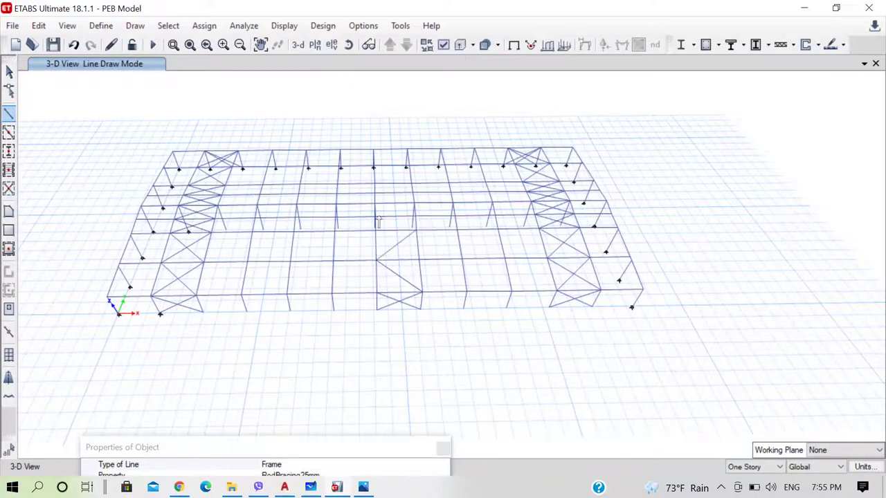
scroll(374, 219, "up", 3)
scroll(387, 227, "up", 3)
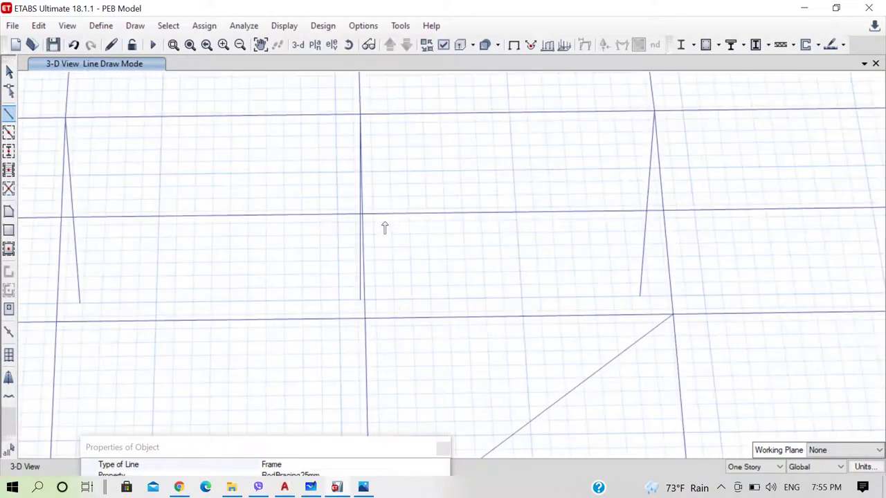
key("Escape")
left_click(348, 44)
left_click_drag(388, 208, 413, 214)
left_click(385, 201)
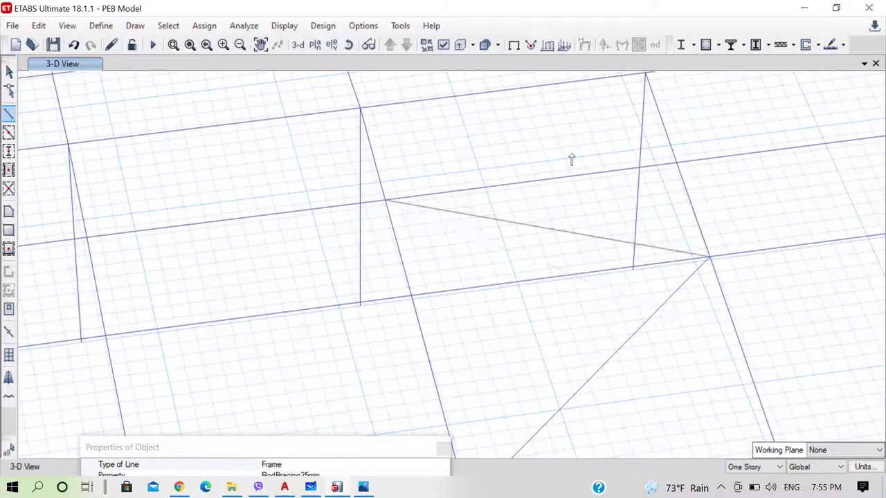
left_click(644, 73)
scroll(492, 267, "down", 5)
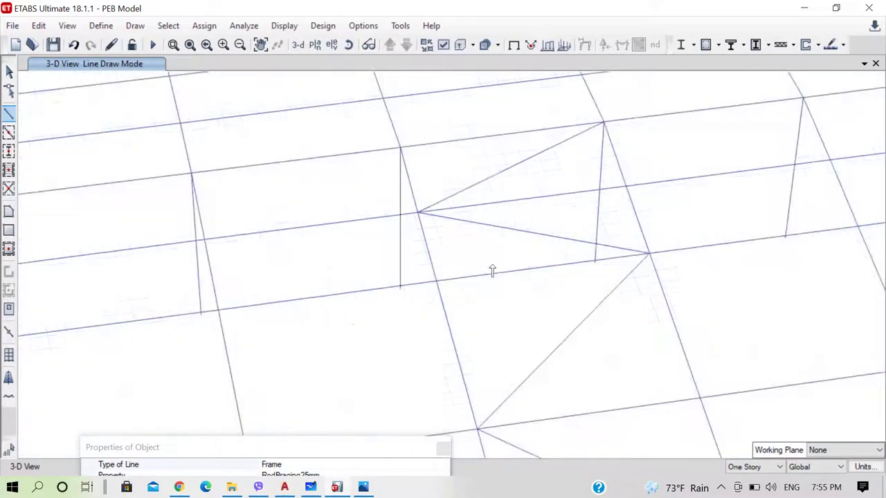
scroll(492, 229, "up", 4)
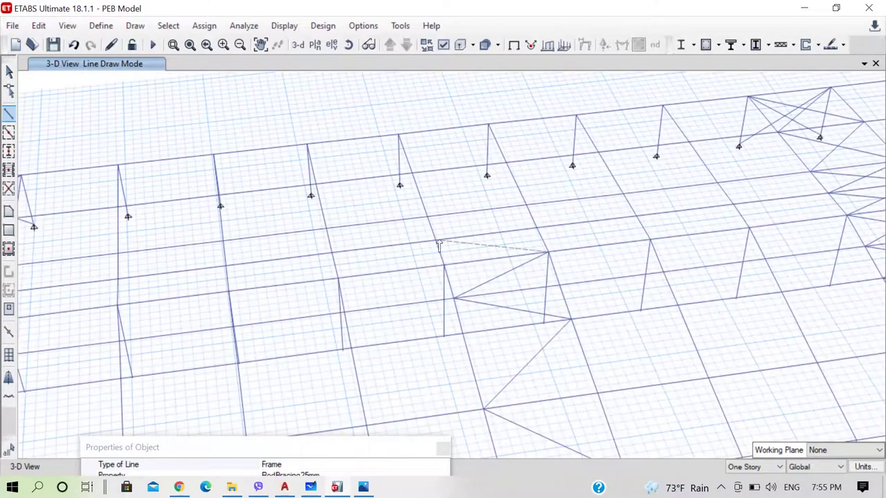
left_click(436, 240)
left_click(524, 204)
left_click(412, 173)
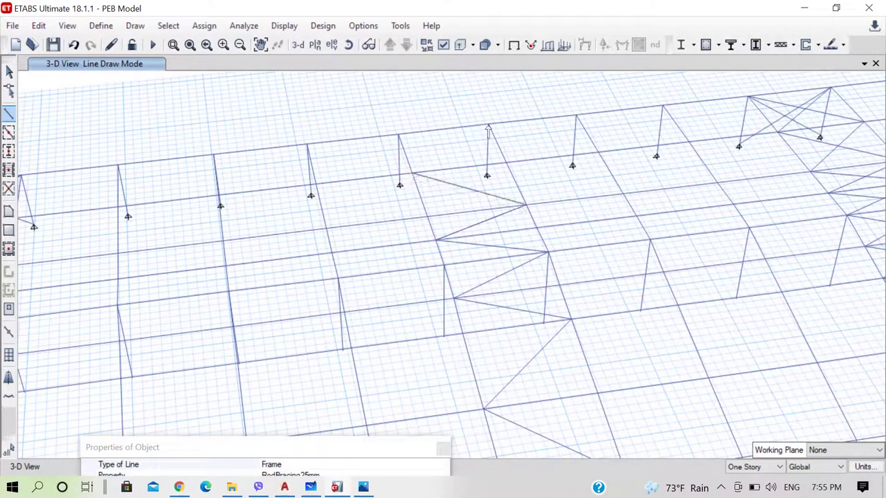
double_click(488, 125)
Step: Draw the opposing RodBracing25mm diagonals back to the grid A eave to complete the middle roof bay's cross-bracing
left_click(398, 134)
left_click(505, 163)
left_click(428, 214)
left_click(536, 227)
double_click(445, 265)
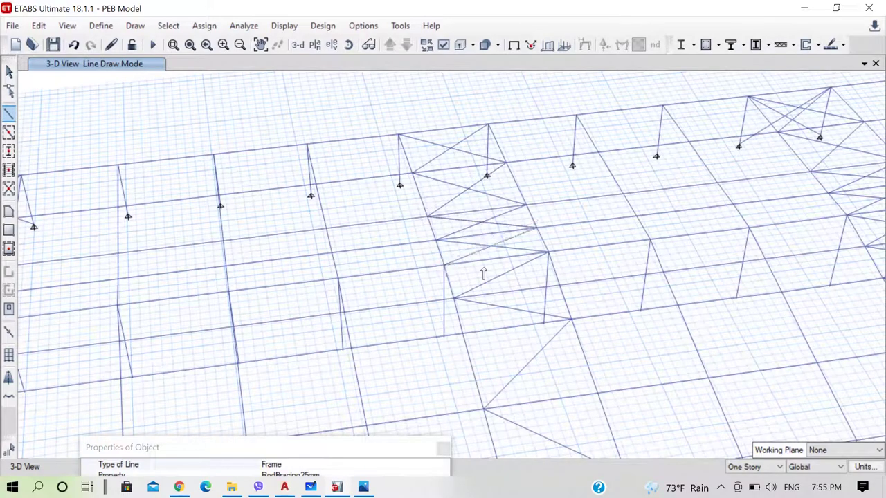
left_click(560, 285)
double_click(464, 334)
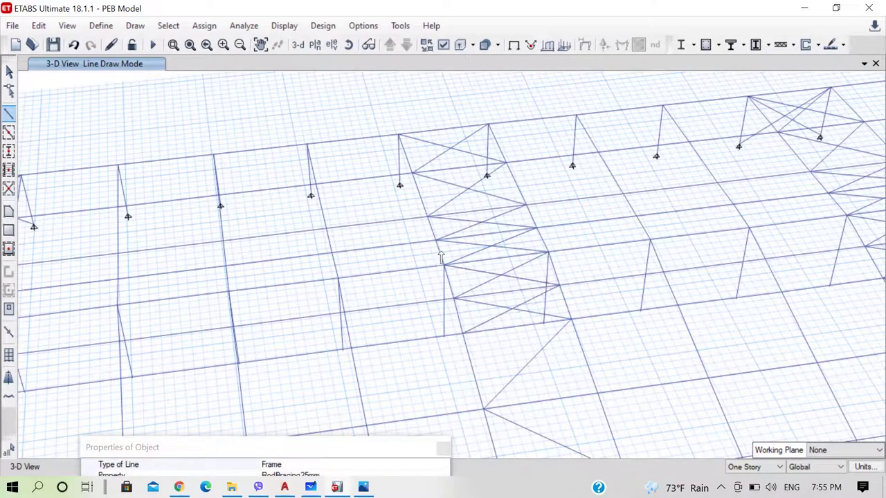
scroll(445, 270, "down", 5)
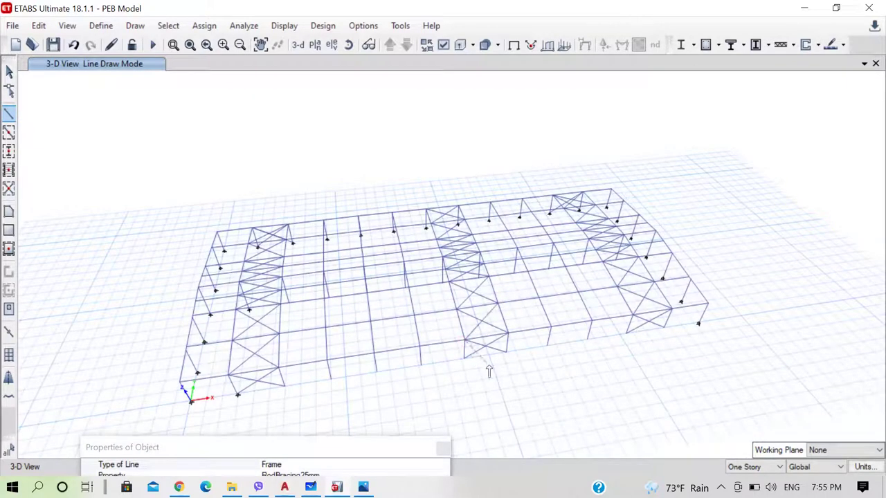
Step: Draw two crossing RodBracing25mm diagonals in the side wall opposite grid A between grids 7 and 8, and end line drawing
left_click(350, 45)
left_click_drag(206, 402, 574, 363)
left_click(371, 335)
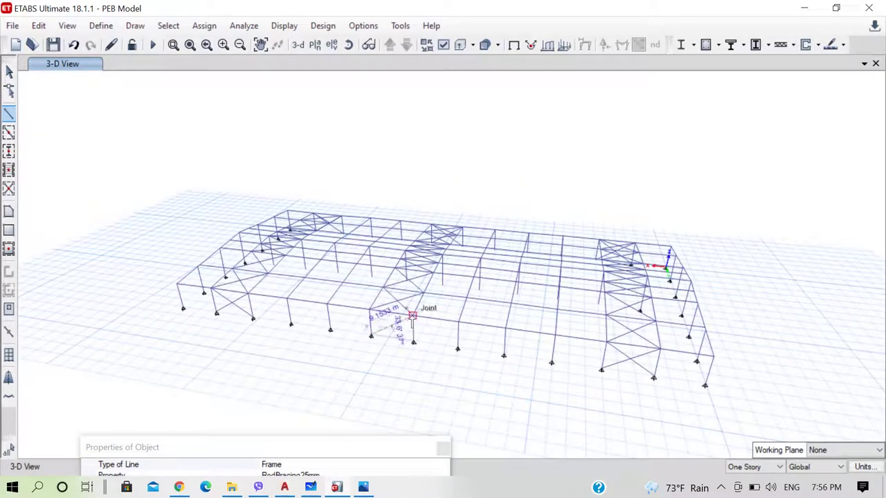
left_click(413, 341)
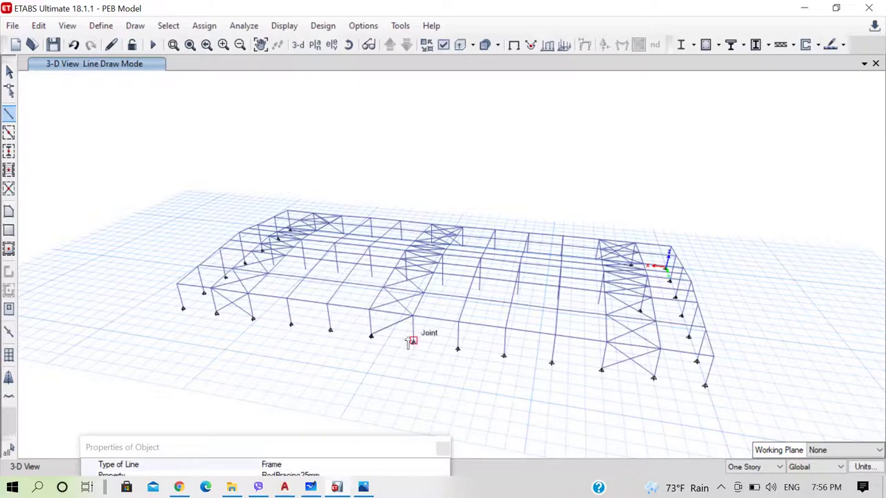
left_click(449, 227)
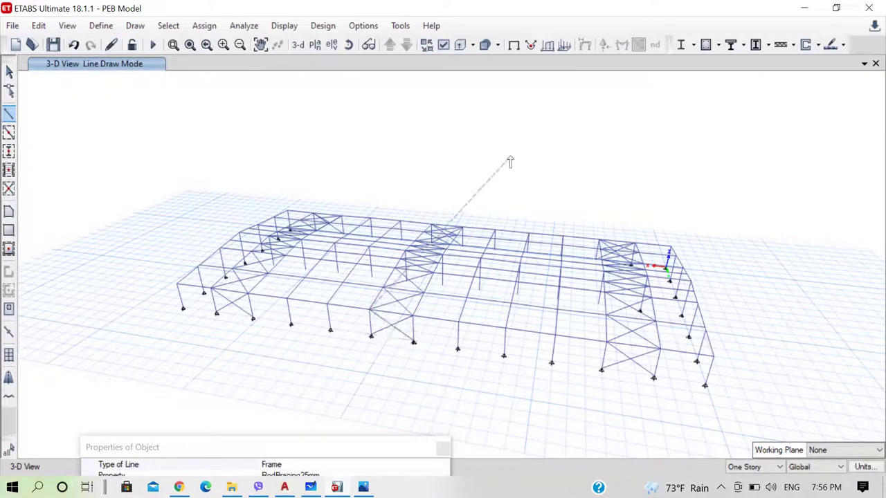
key("Escape")
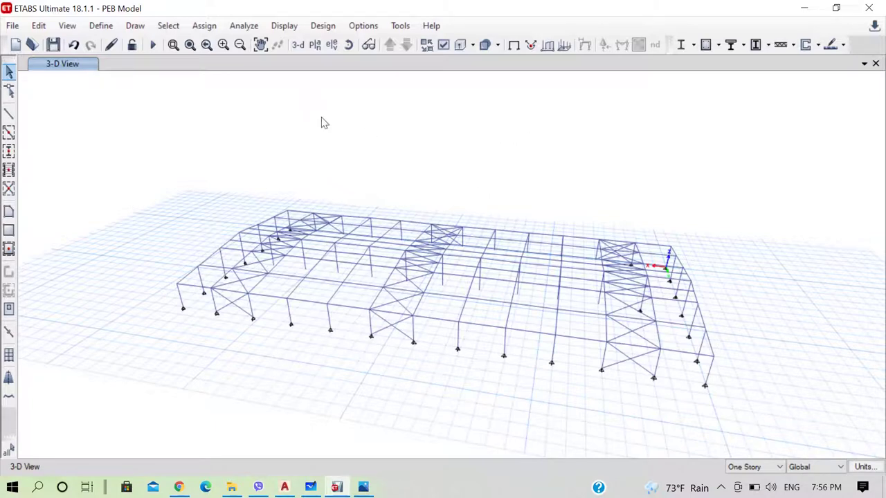
Step: Select all Braces in the model by object type
left_click(168, 25)
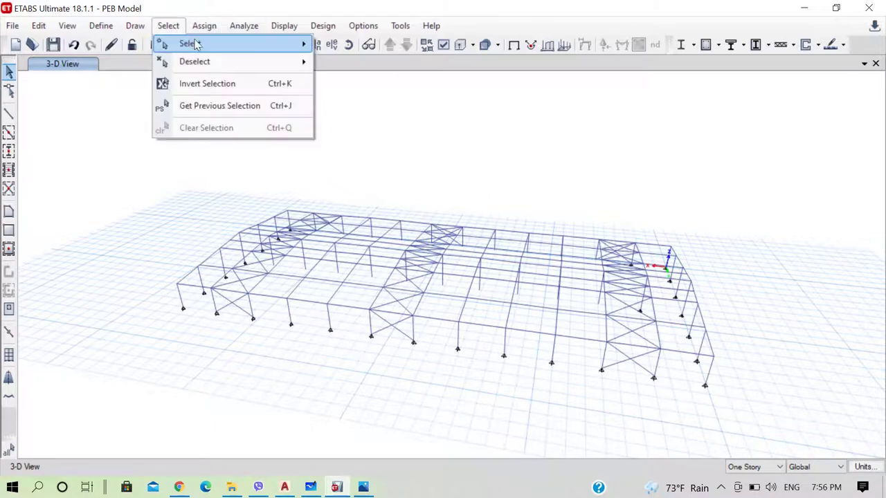
mouse_move(245, 47)
left_click(380, 144)
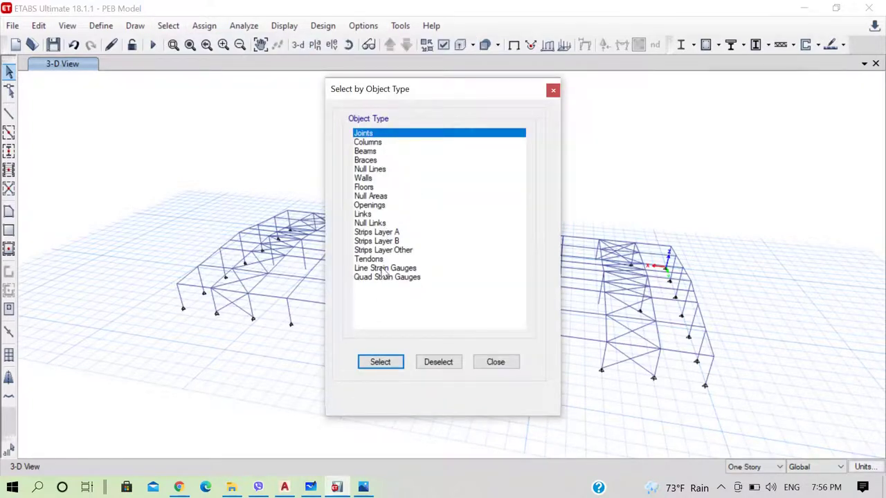
left_click(375, 162)
left_click_drag(419, 94, 587, 101)
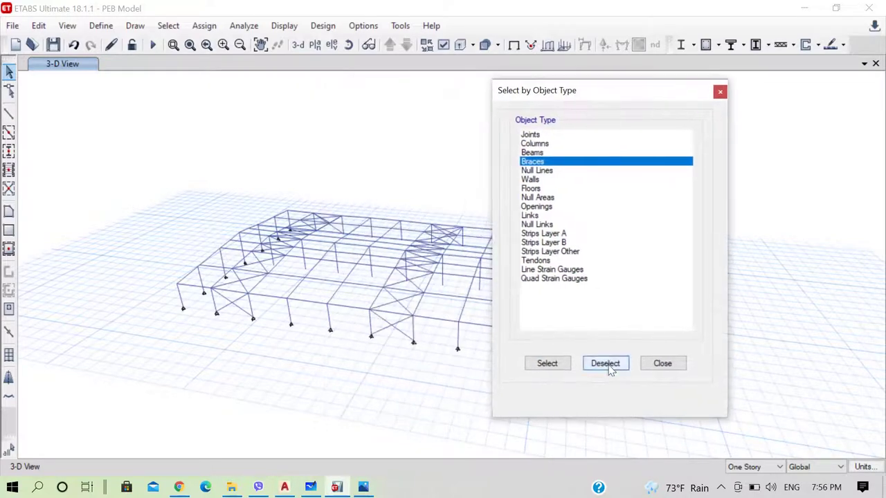
left_click(557, 365)
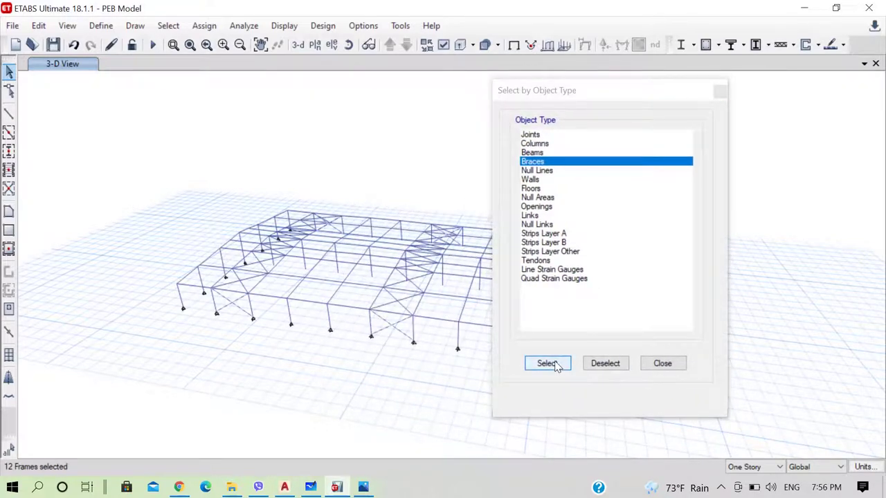
left_click(721, 90)
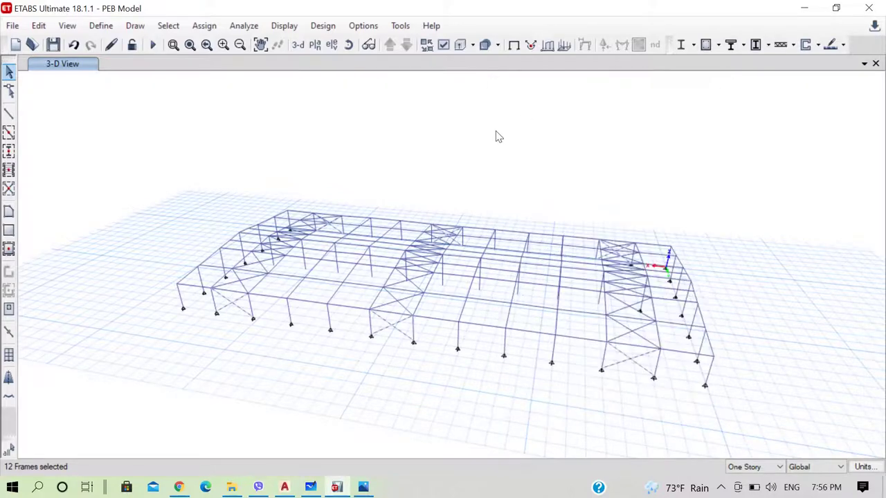
Step: Select all frames that have the RodBracing25mm section property
left_click(168, 25)
mouse_move(188, 44)
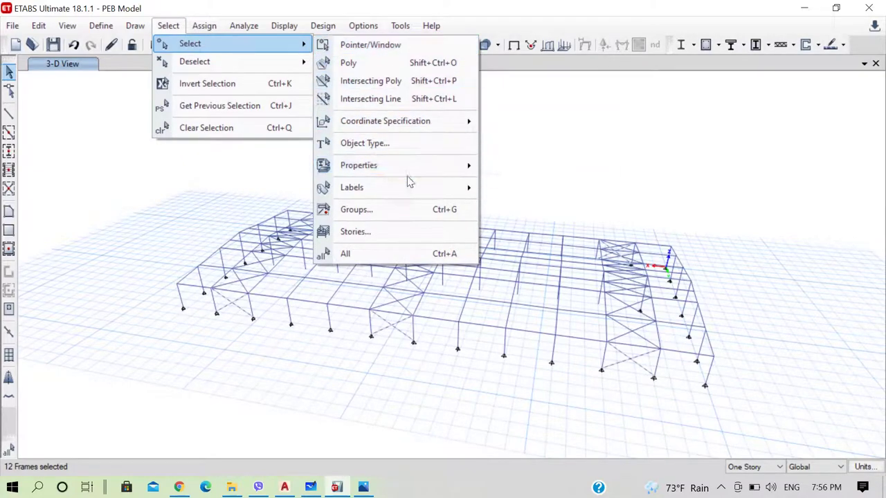
mouse_move(445, 171)
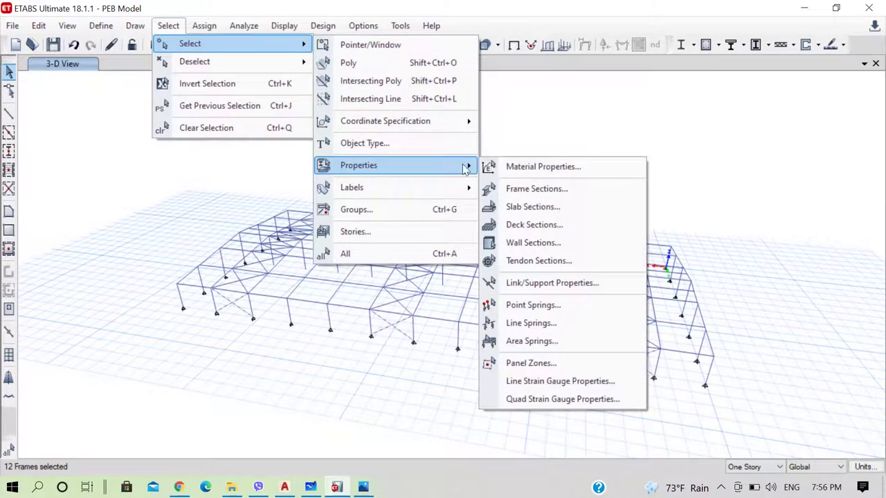
left_click(550, 189)
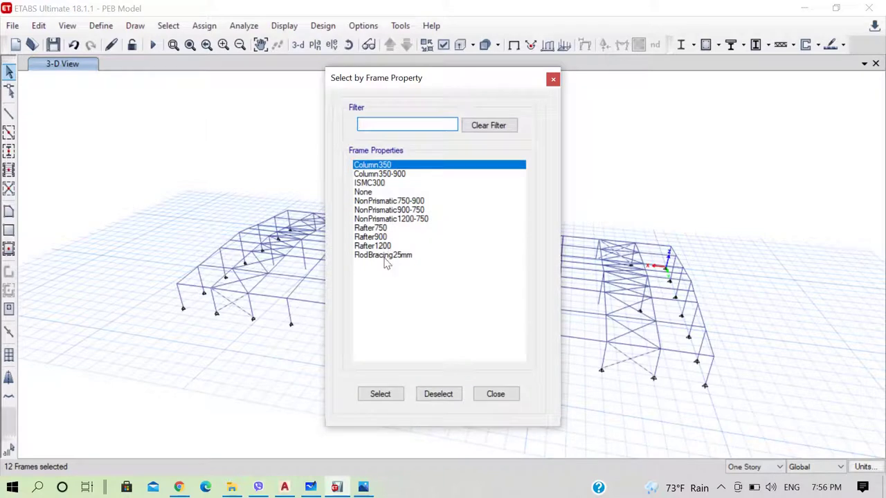
left_click(385, 257)
left_click(386, 394)
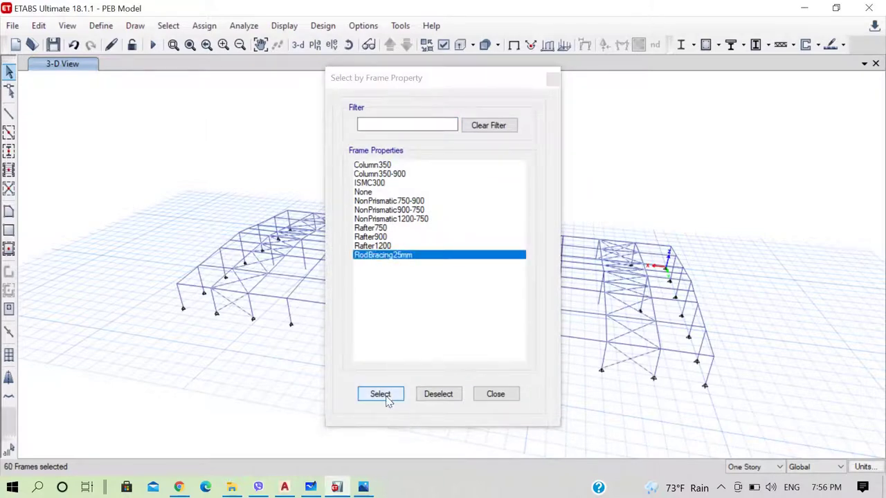
left_click(481, 397)
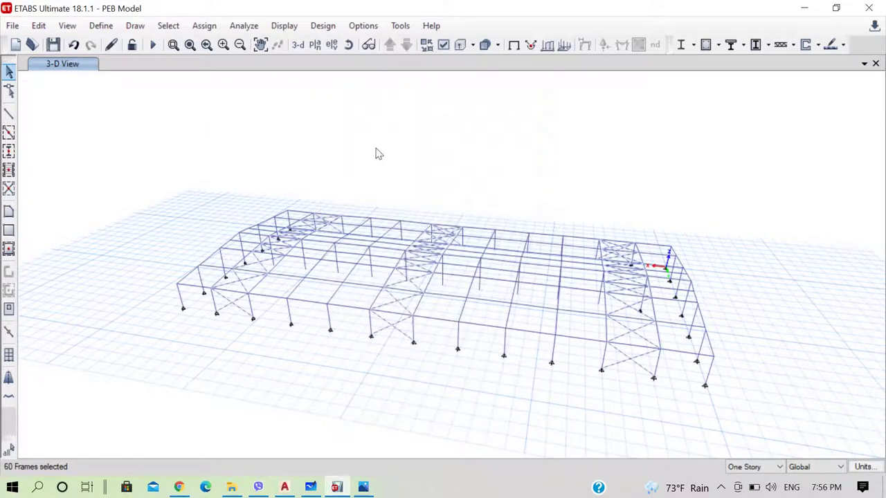
Step: Release torsion at the start and Moment 22 and Moment 33 at both ends of the selected rod braces
left_click(208, 27)
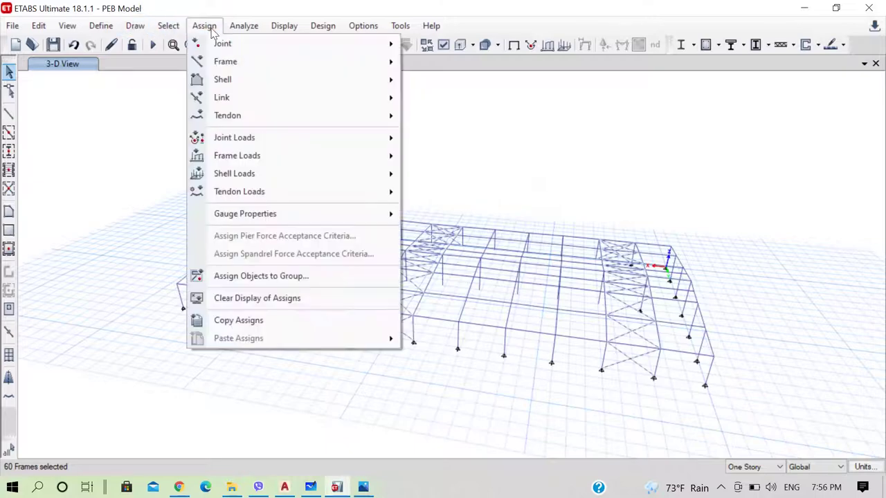
mouse_move(386, 47)
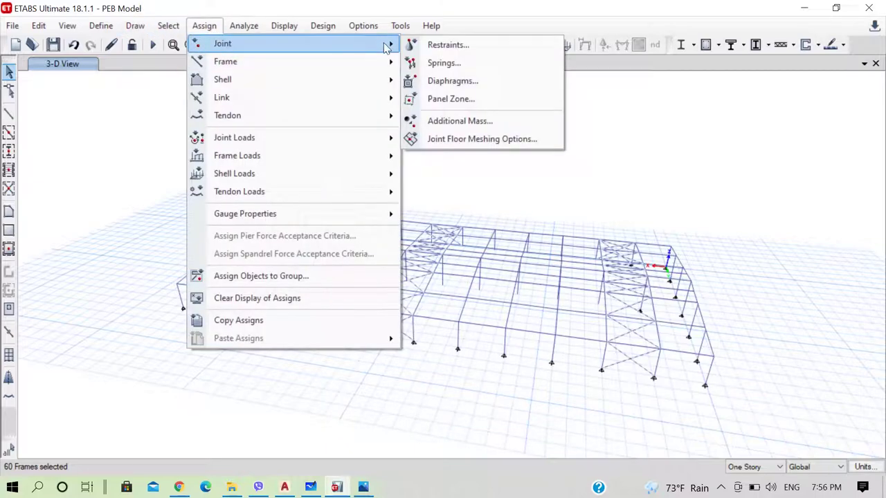
mouse_move(357, 67)
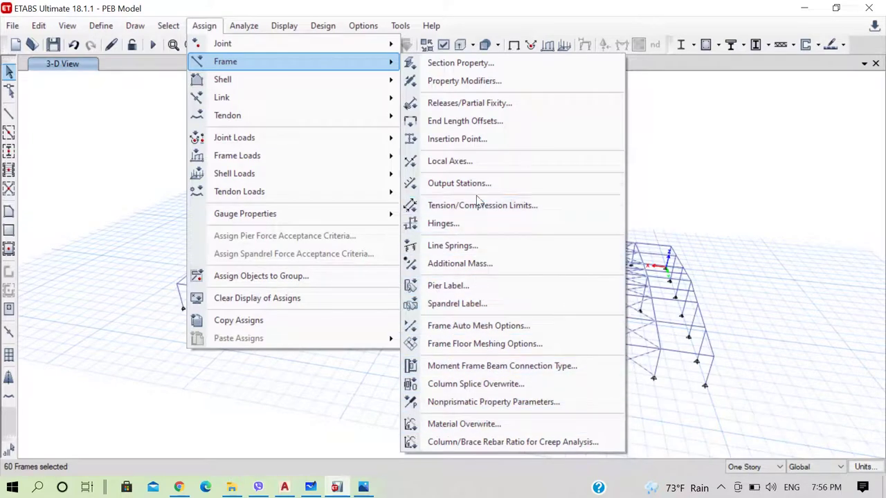
left_click(476, 105)
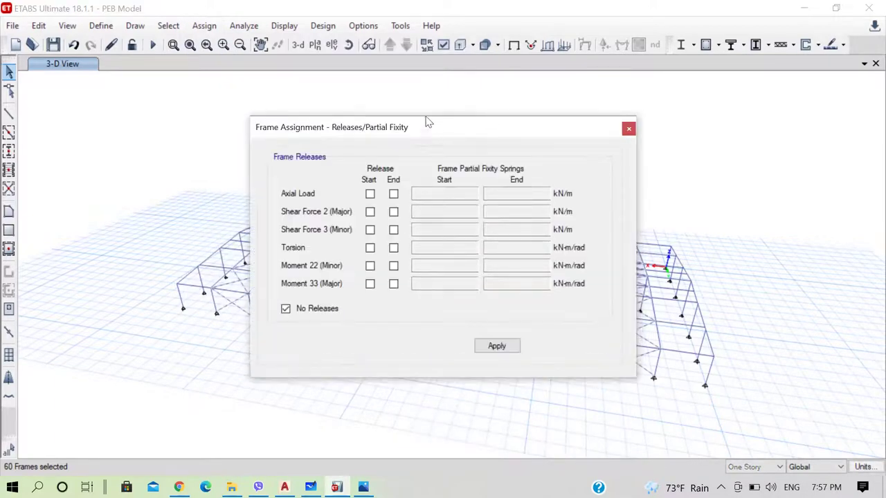
left_click_drag(426, 128, 414, 152)
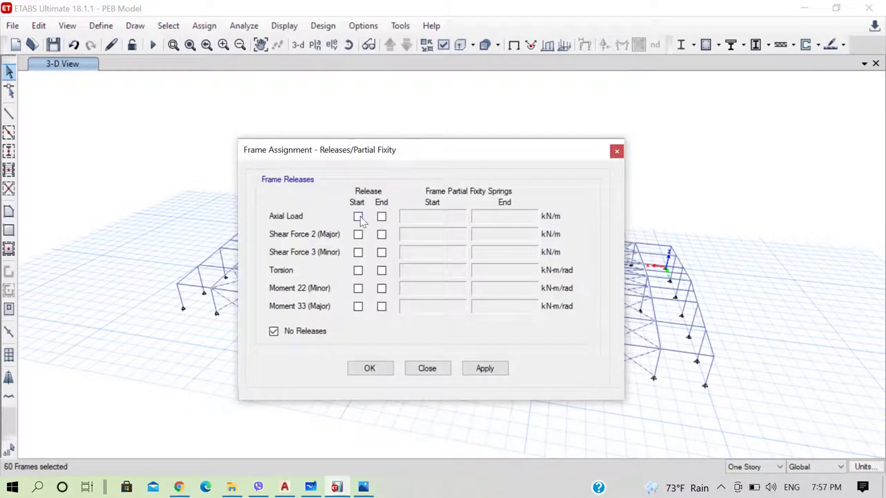
left_click(358, 289)
left_click(358, 306)
left_click(382, 306)
left_click(381, 288)
left_click(358, 270)
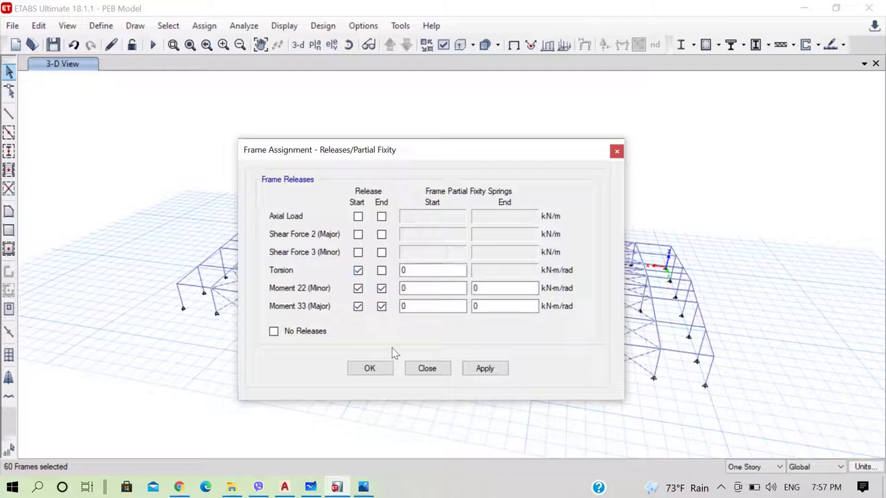
left_click(370, 368)
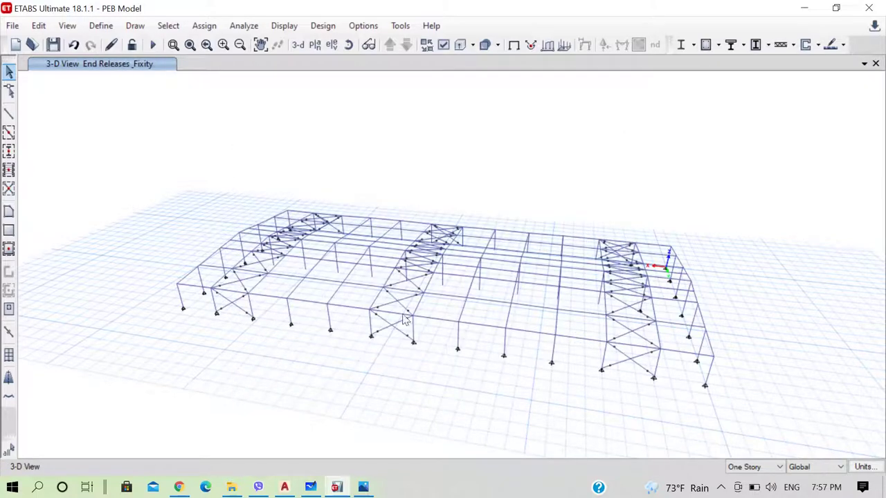
Step: Check the end-release markers on the rod braces and save the model
scroll(540, 329, "up", 3)
scroll(480, 311, "down", 4)
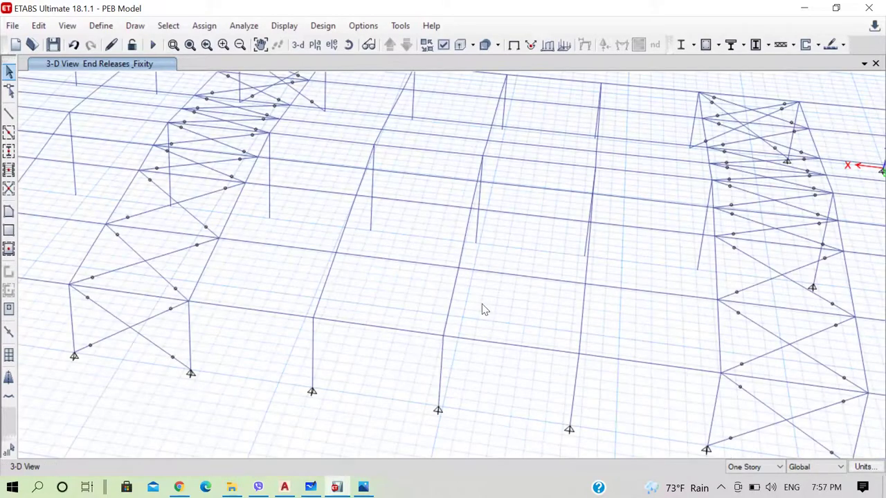
left_click(53, 46)
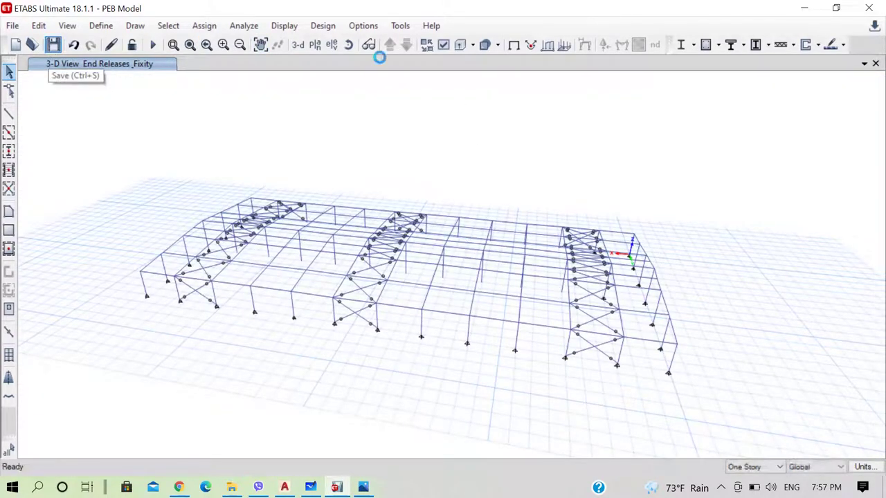
Step: Inspect the column bases around the building in 3-D, and display the Base plan view
left_click(348, 44)
left_click_drag(746, 336, 498, 335)
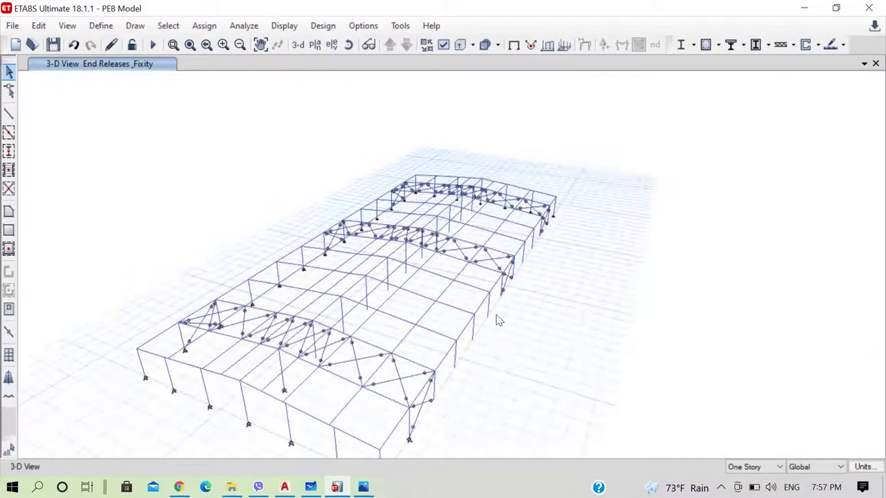
scroll(484, 340, "down", 3)
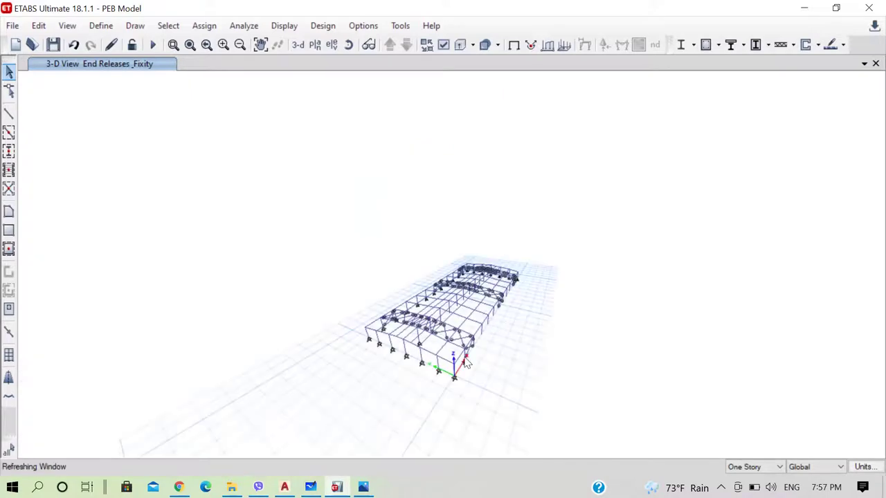
scroll(465, 362, "up", 5)
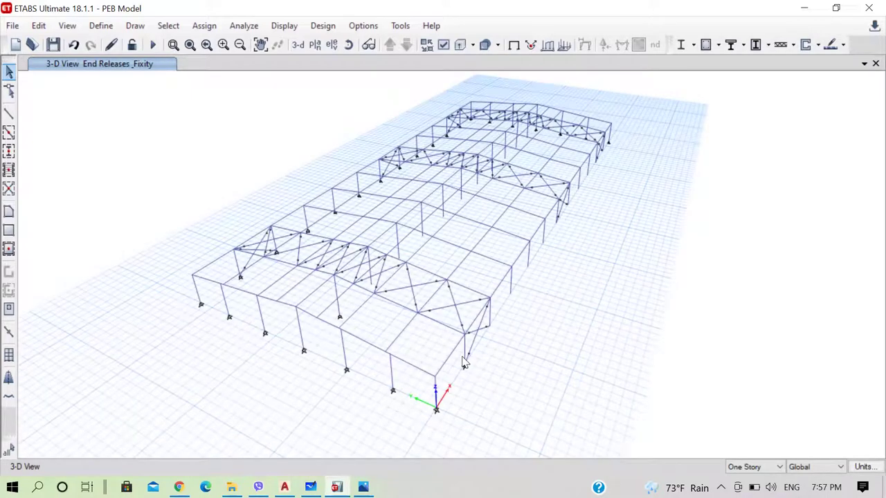
left_click(315, 44)
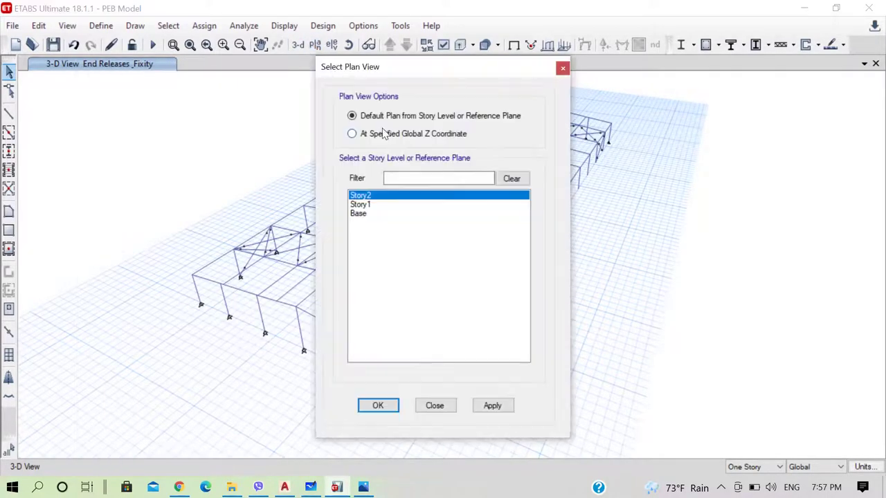
left_click(370, 214)
left_click(378, 406)
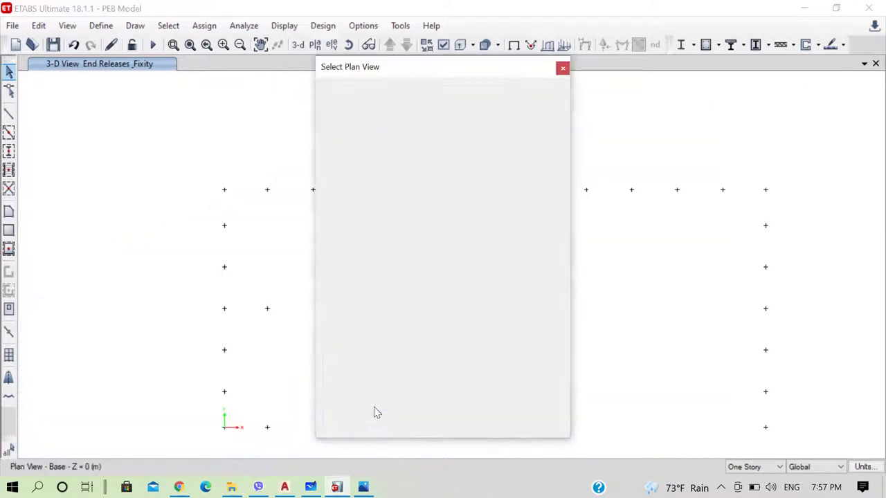
scroll(364, 277, "down", 2)
scroll(418, 320, "up", 2)
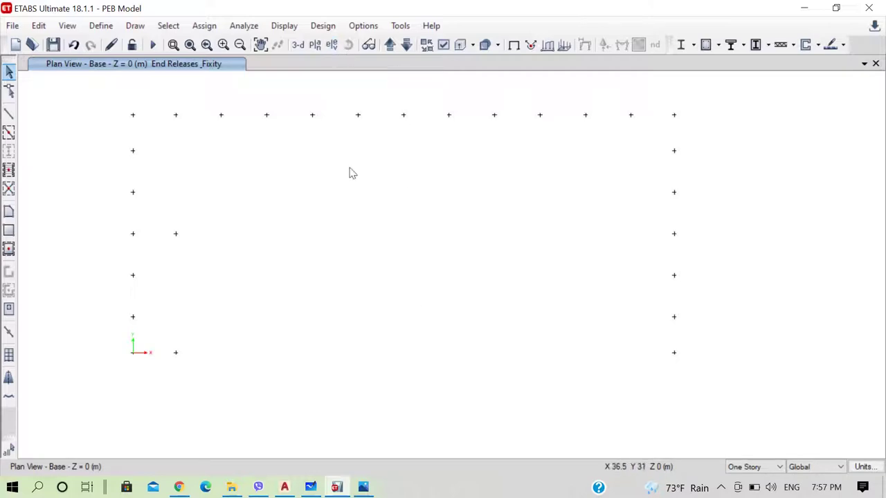
Step: Window-select the intermediate base joints along the X axis and the interior joint, drop the selection, and check the column bases in 3-D
left_click_drag(202, 334, 636, 402)
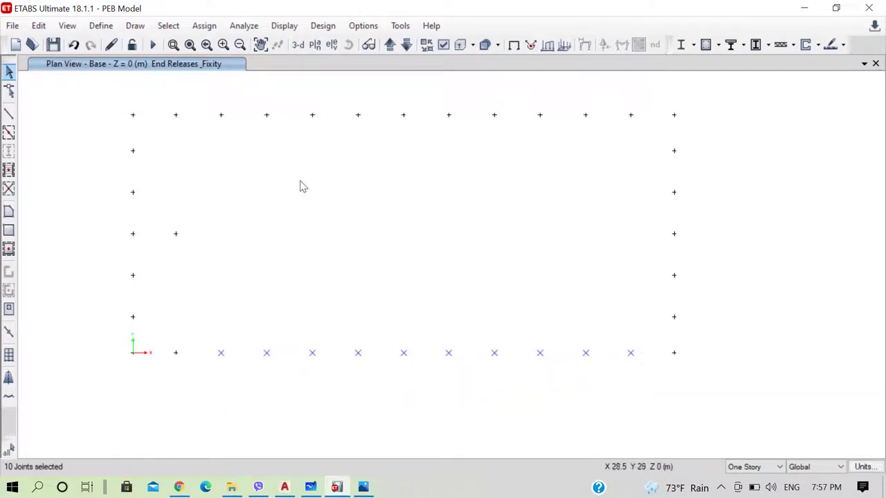
left_click_drag(164, 215, 193, 247)
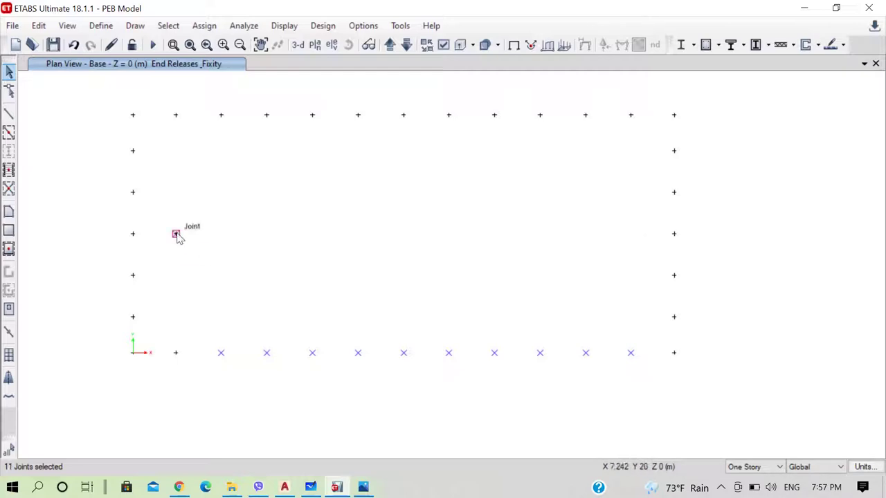
key("Delete")
left_click(304, 45)
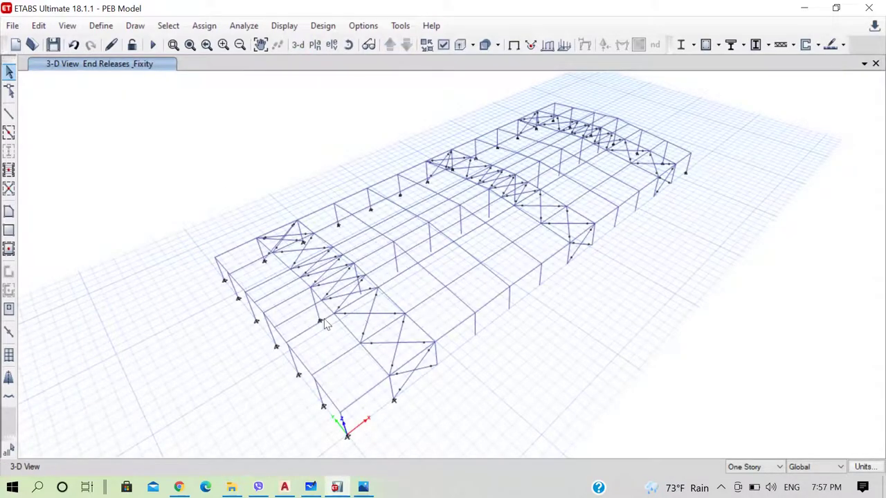
scroll(320, 317, "up", 3)
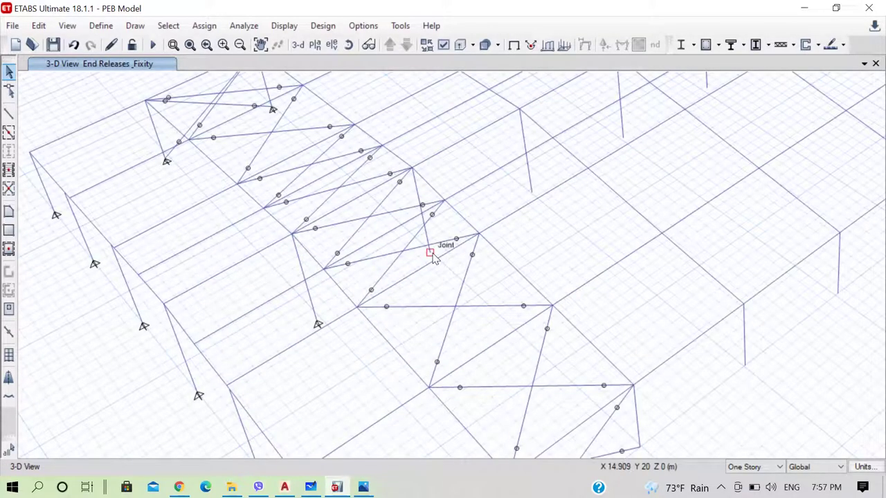
scroll(429, 254, "down", 3)
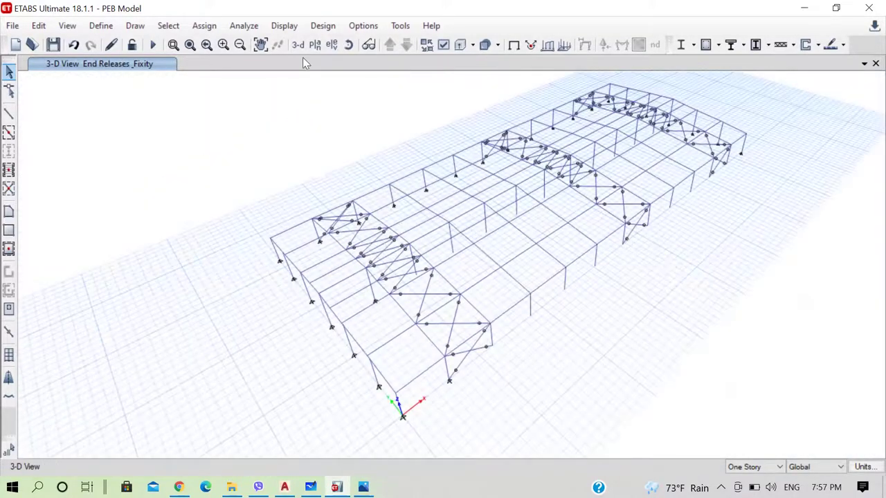
Step: Display the Base plan view, window-select a group of joints in the middle of the plan, and clear that selection
left_click(316, 50)
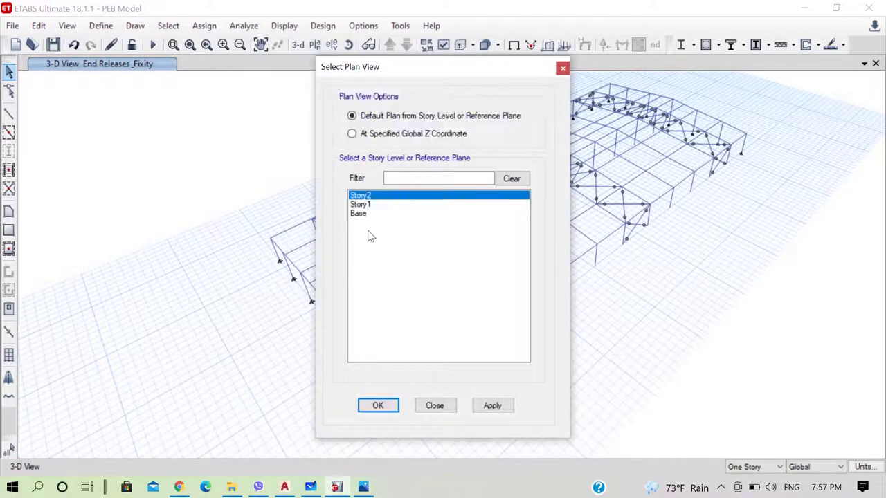
left_click(367, 213)
left_click(378, 406)
left_click_drag(287, 272, 590, 364)
scroll(387, 215, "down", 3)
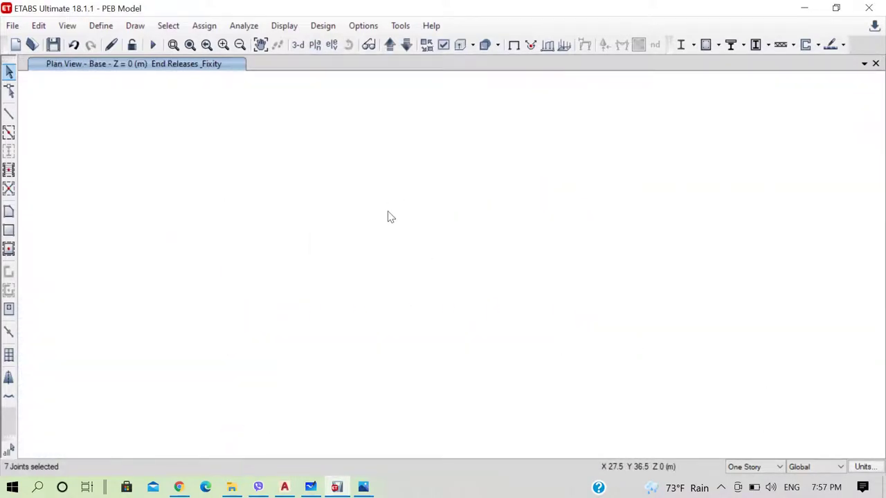
scroll(404, 243, "up", 3)
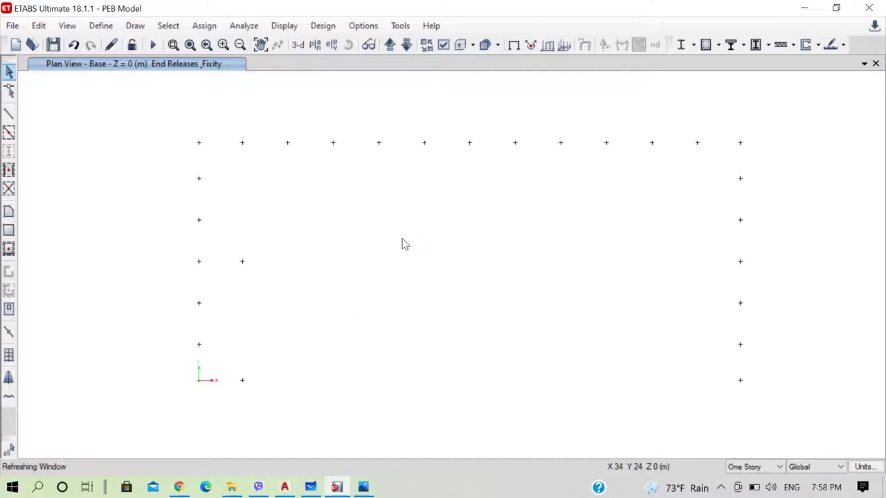
key("ctrl+q")
Step: Select all joints on the Base plan and assign pinned restraints, with Translation X, Y and Z fixed and all rotations free
left_click_drag(141, 105, 782, 416)
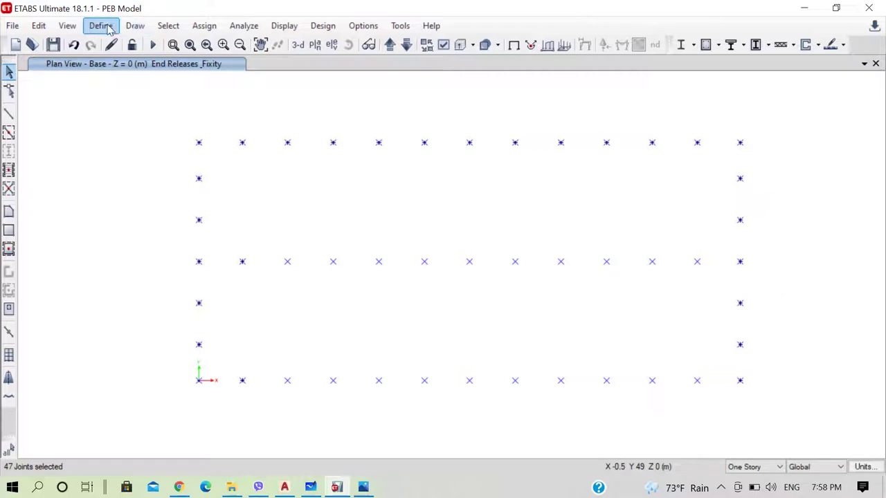
left_click(206, 28)
mouse_move(366, 44)
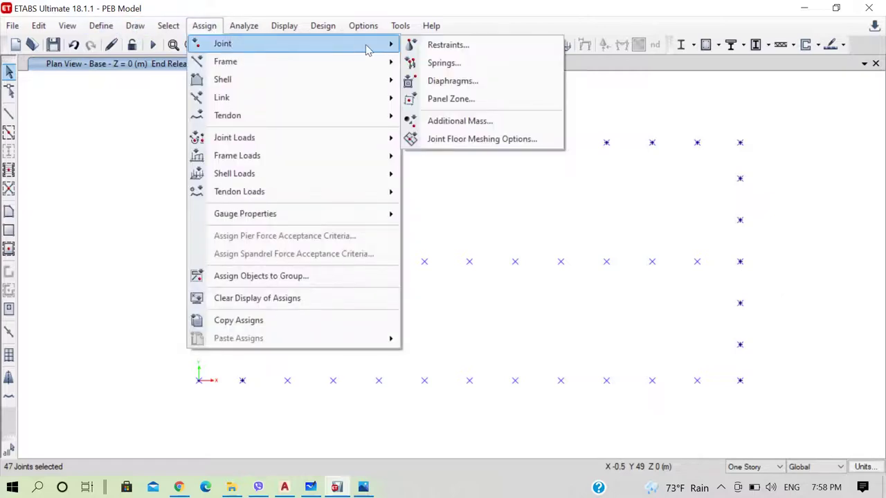
left_click(444, 46)
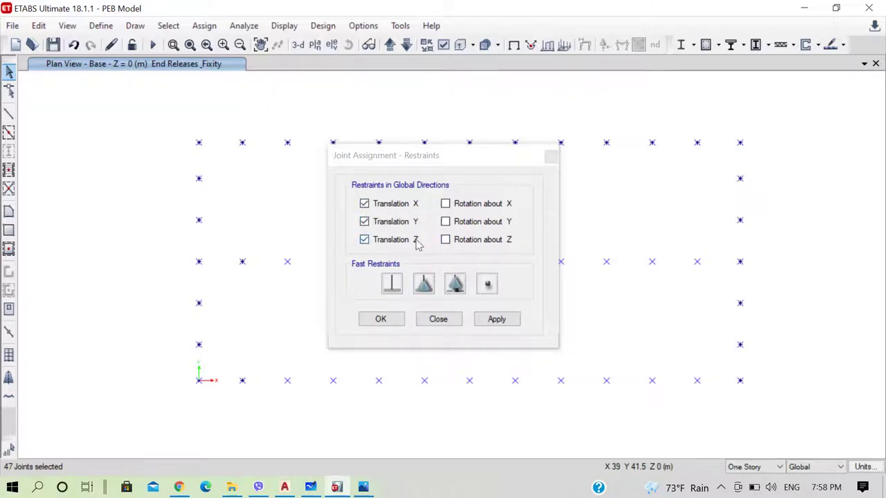
left_click(424, 286)
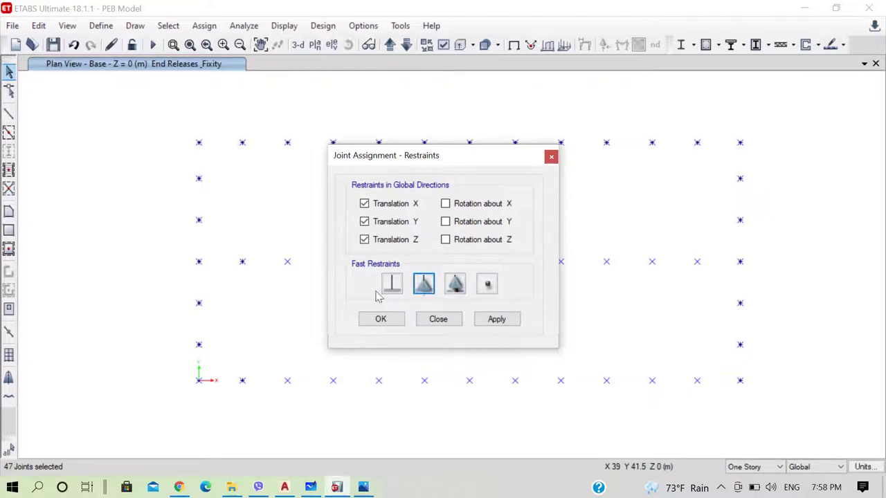
left_click(380, 319)
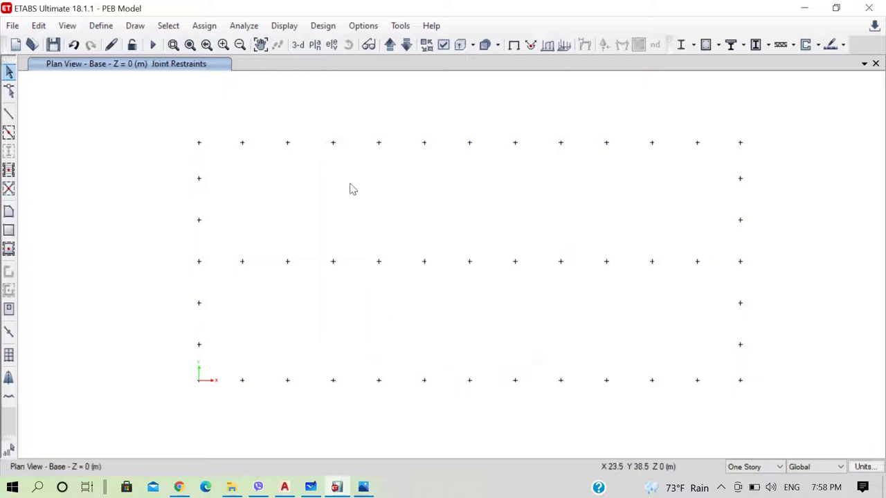
Step: Check the joint restraints at the column bases in 3-D and clear the display of assigns
left_click(297, 44)
middle_click_drag(429, 389, 499, 291, "shift")
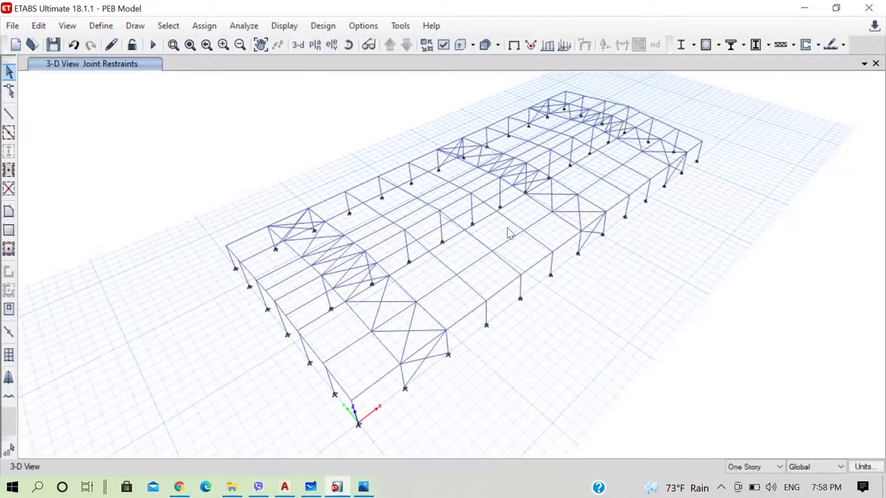
left_click(459, 48)
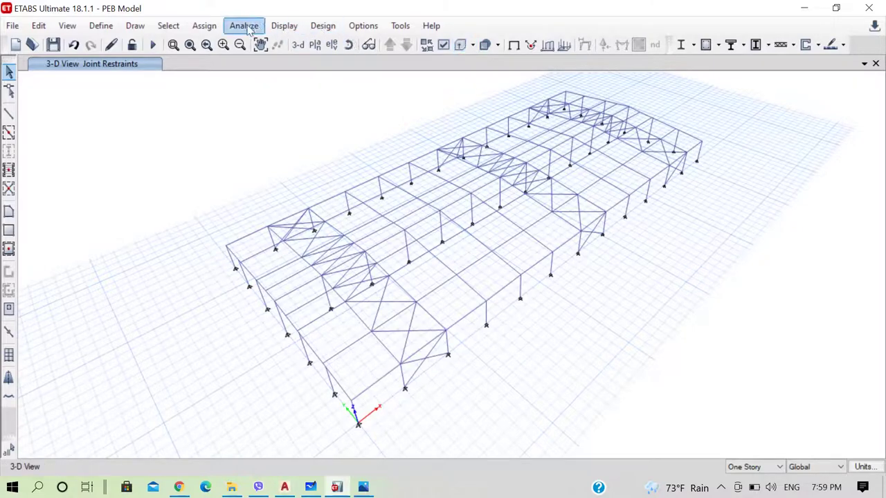
left_click(204, 26)
left_click(269, 298)
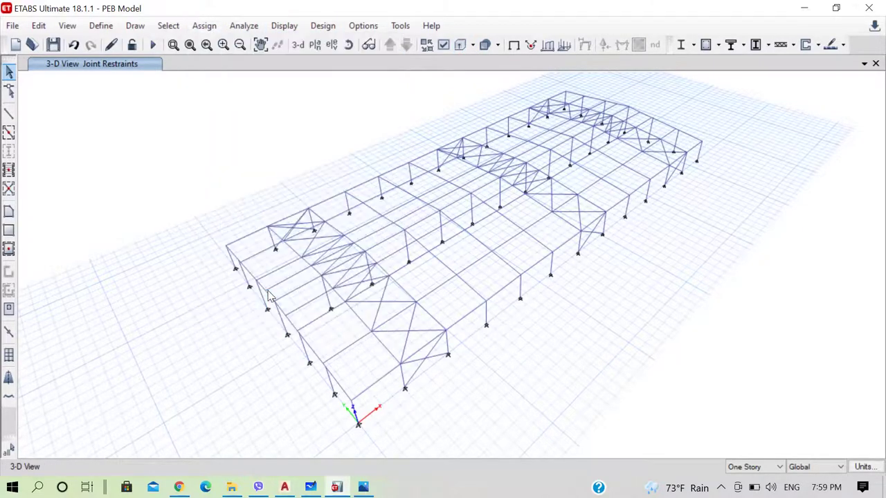